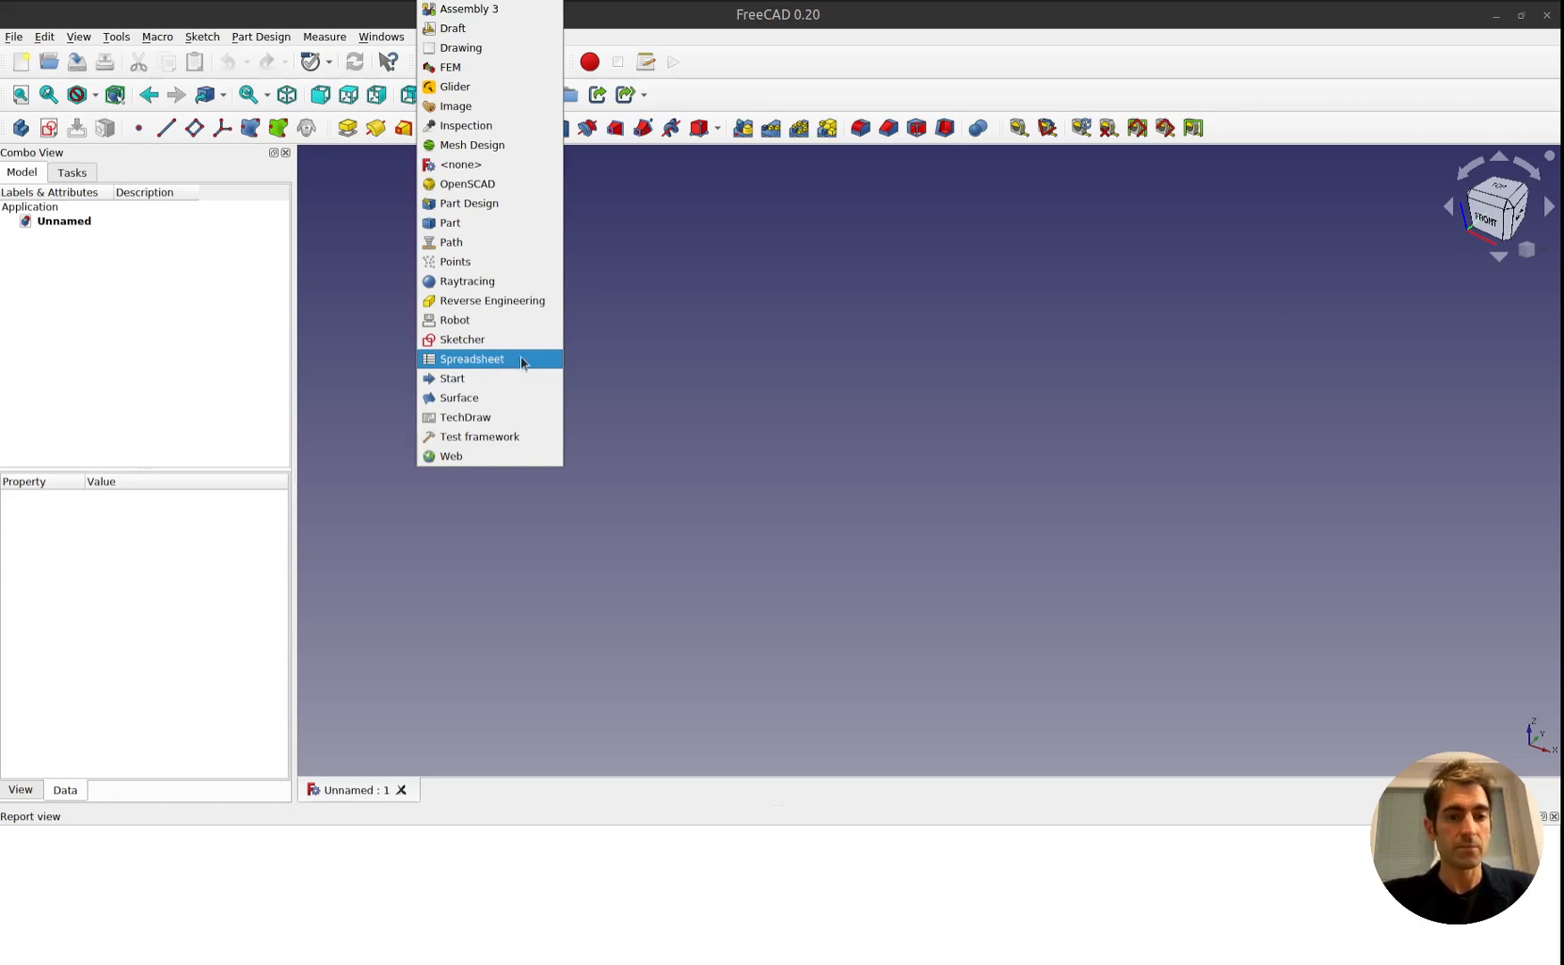
Create a new spreadsheet in the Spreadsheet workbench and rename its label to param.
click(522, 360)
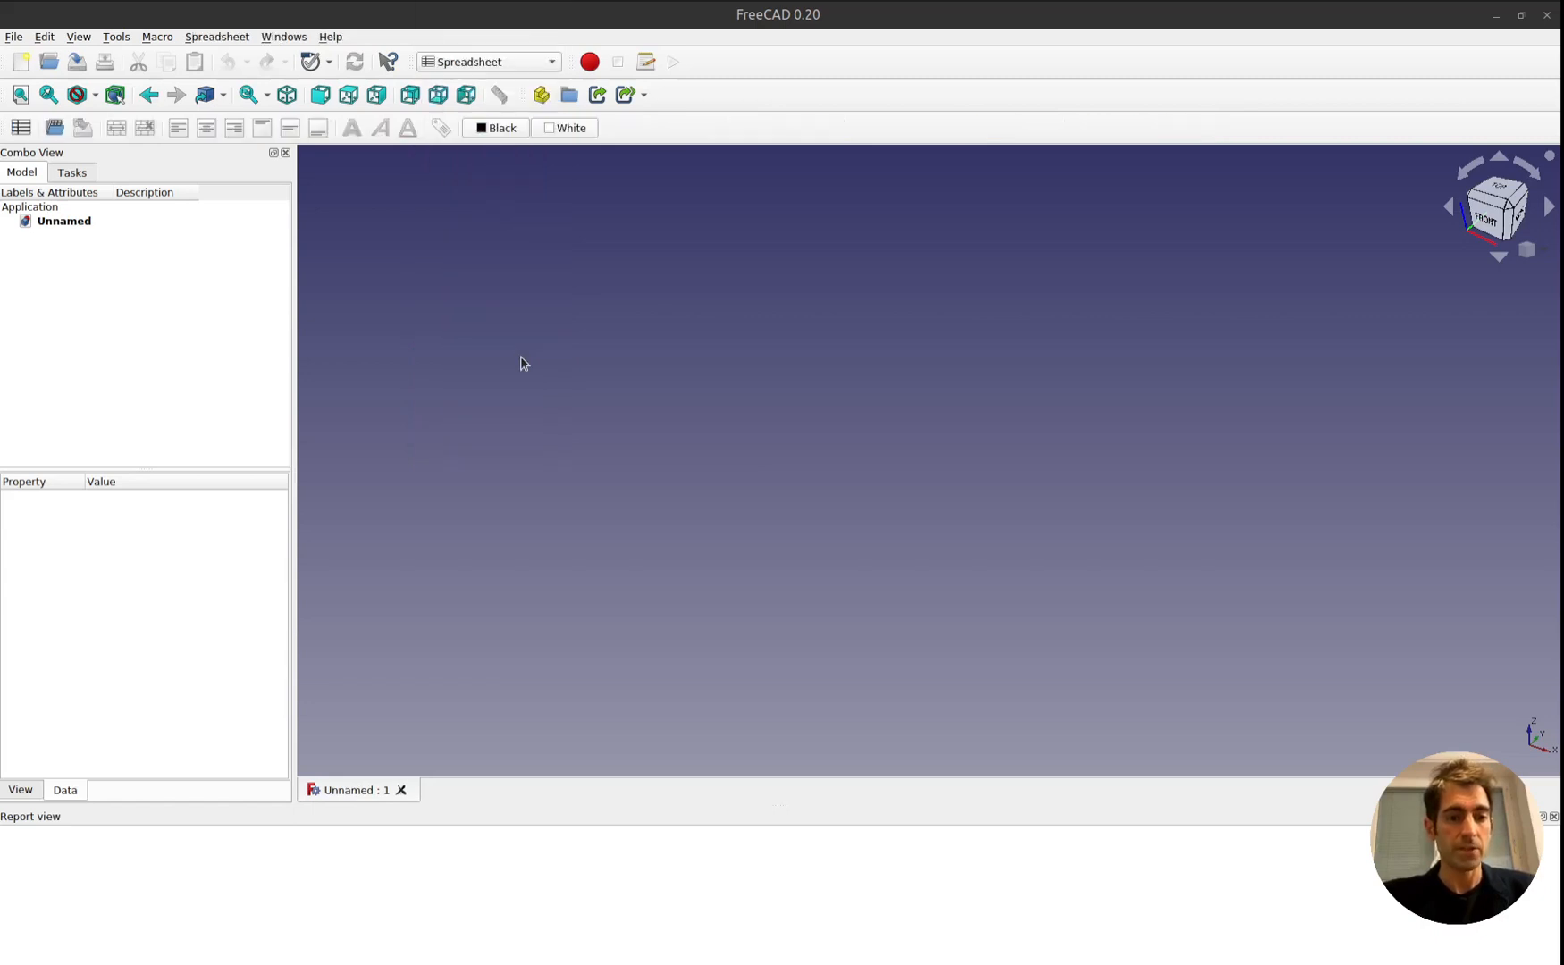
click(20, 130)
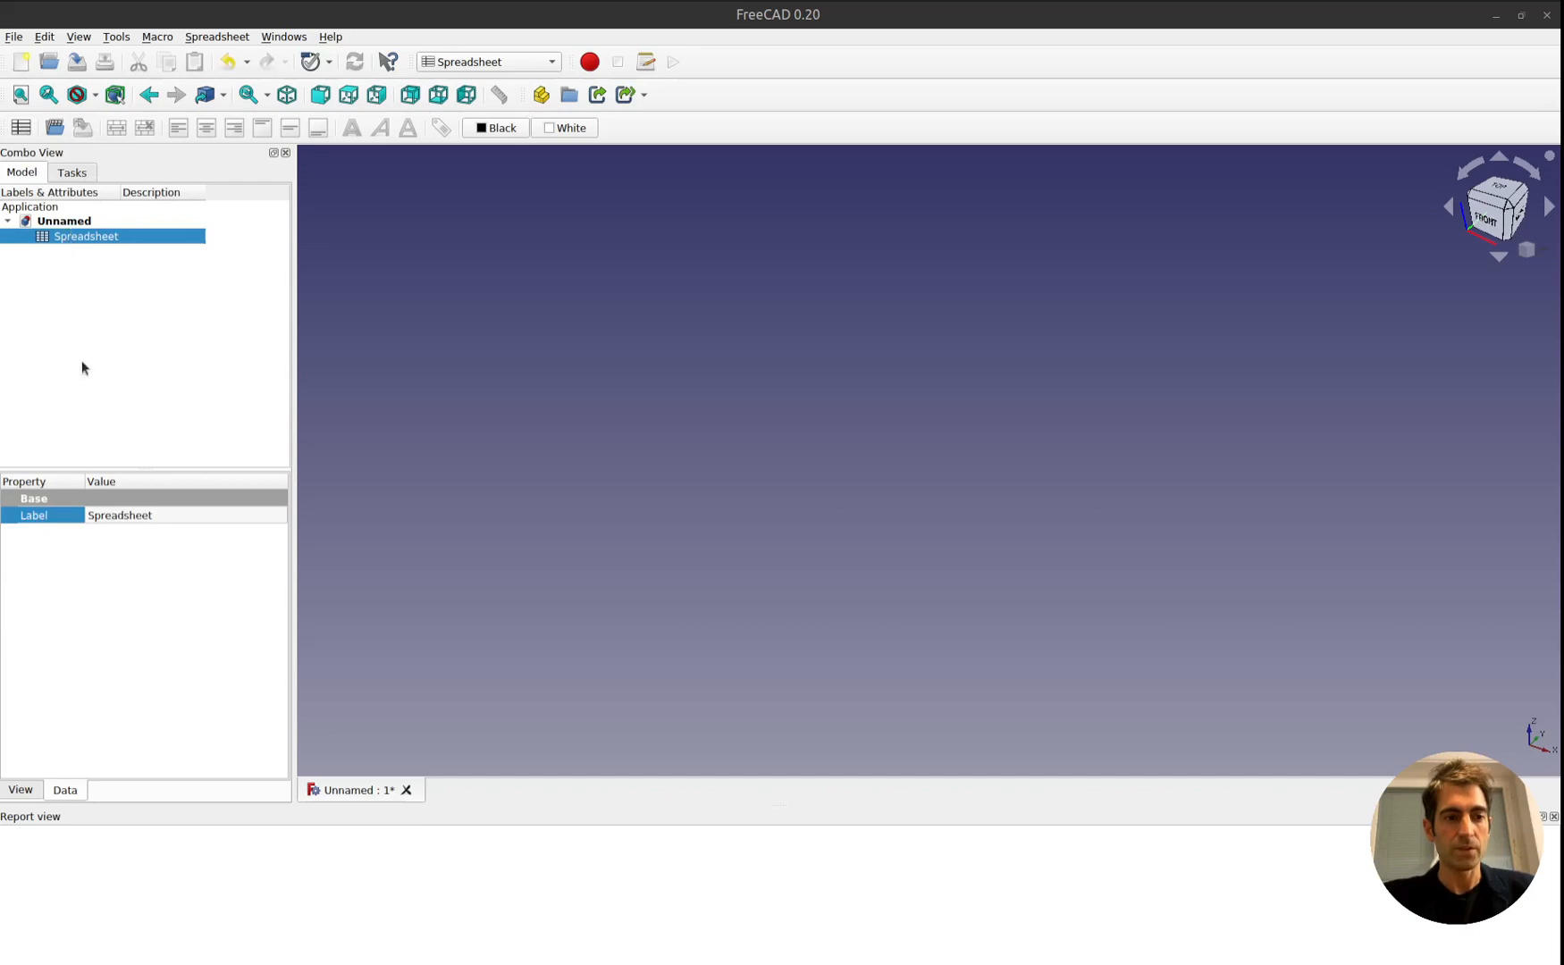
click(133, 521)
click(133, 521)
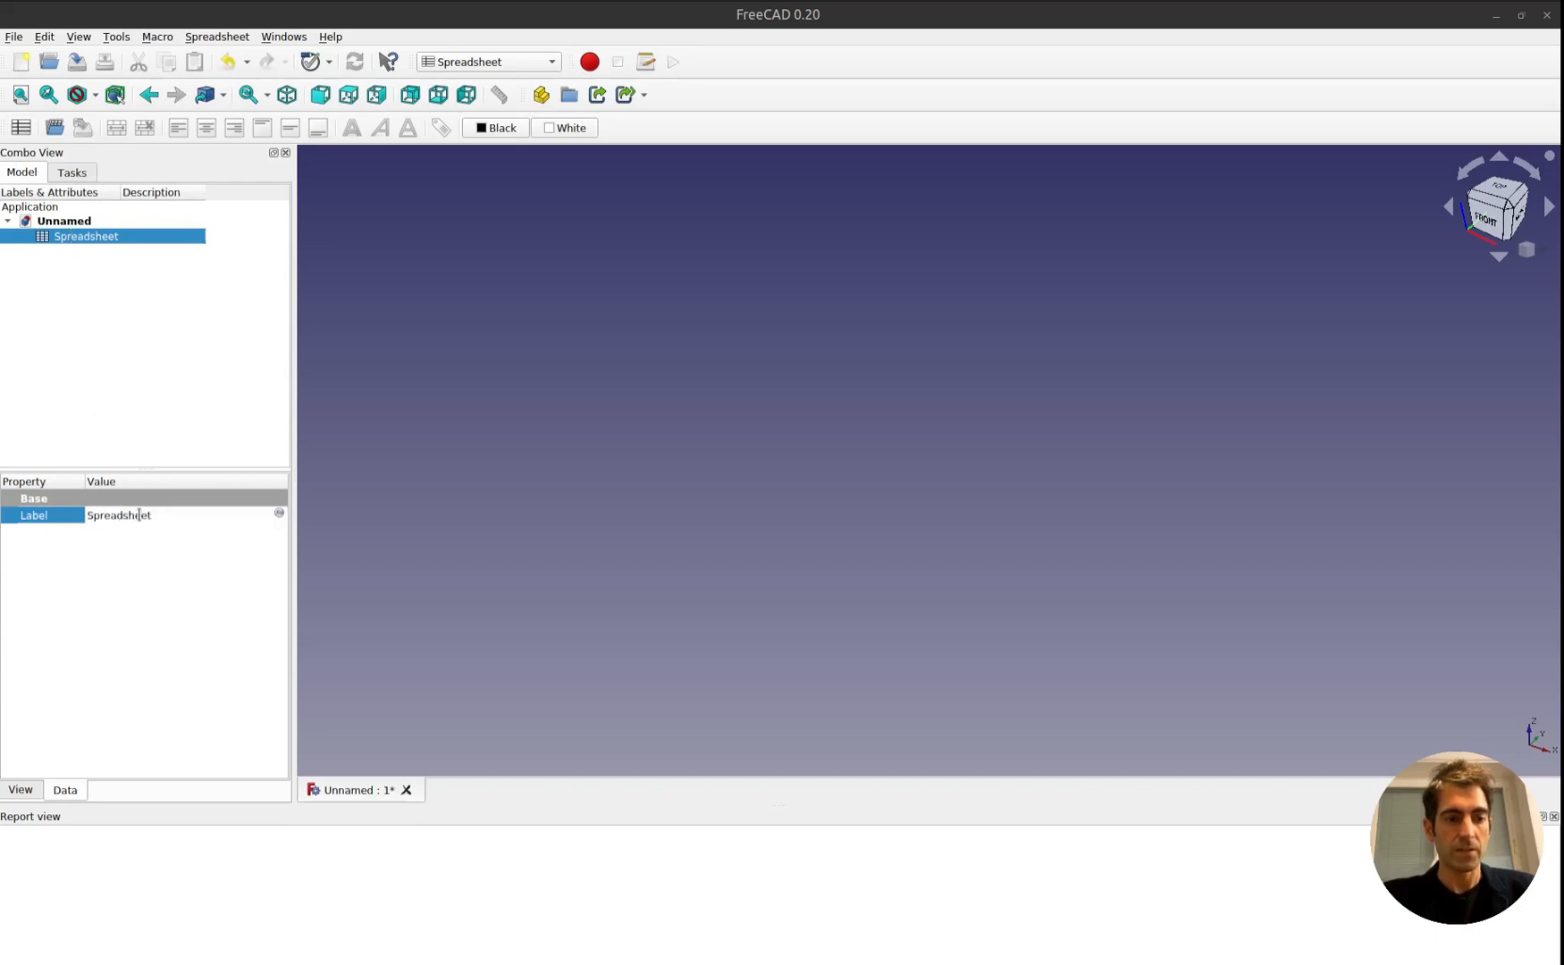
drag(163, 516, 81, 515)
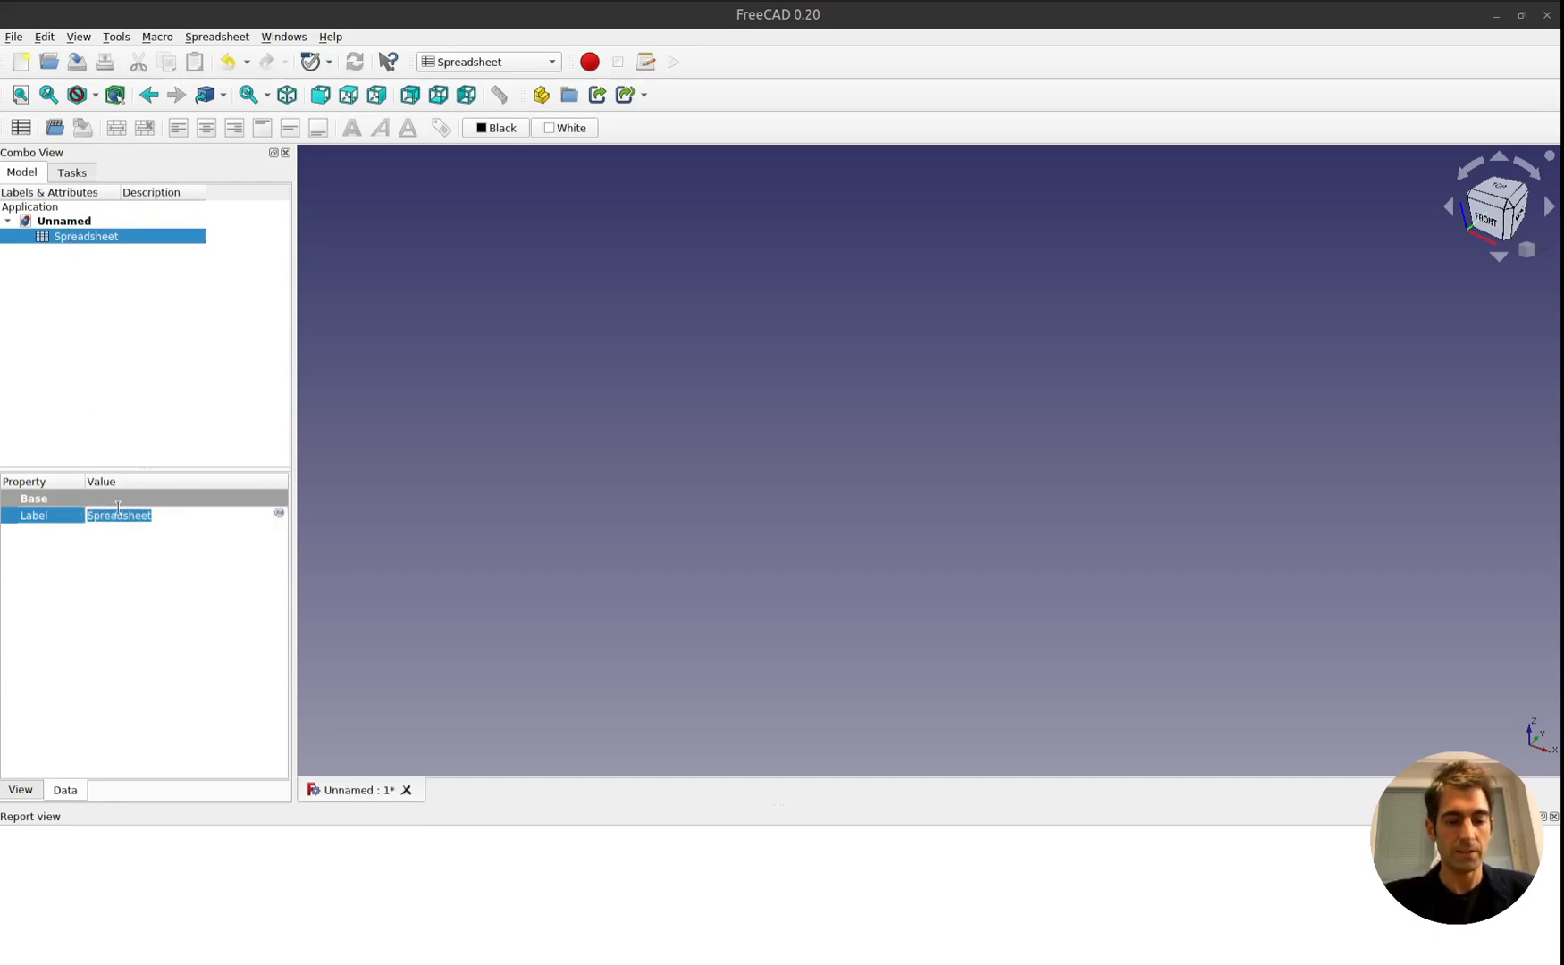
text(param)
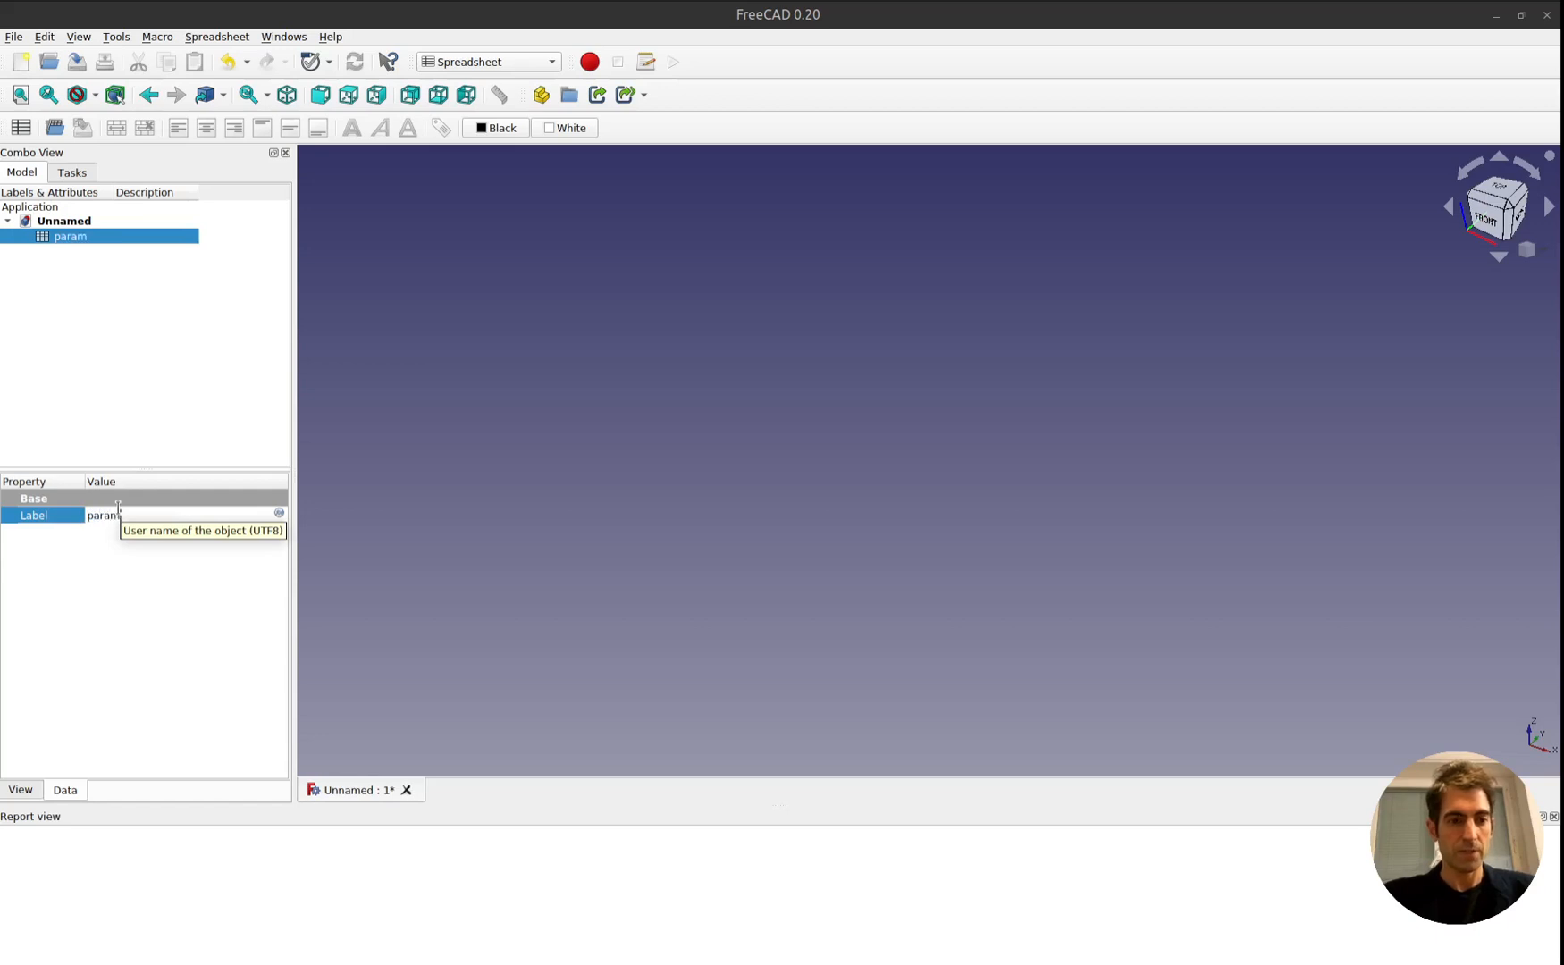
key(Return)
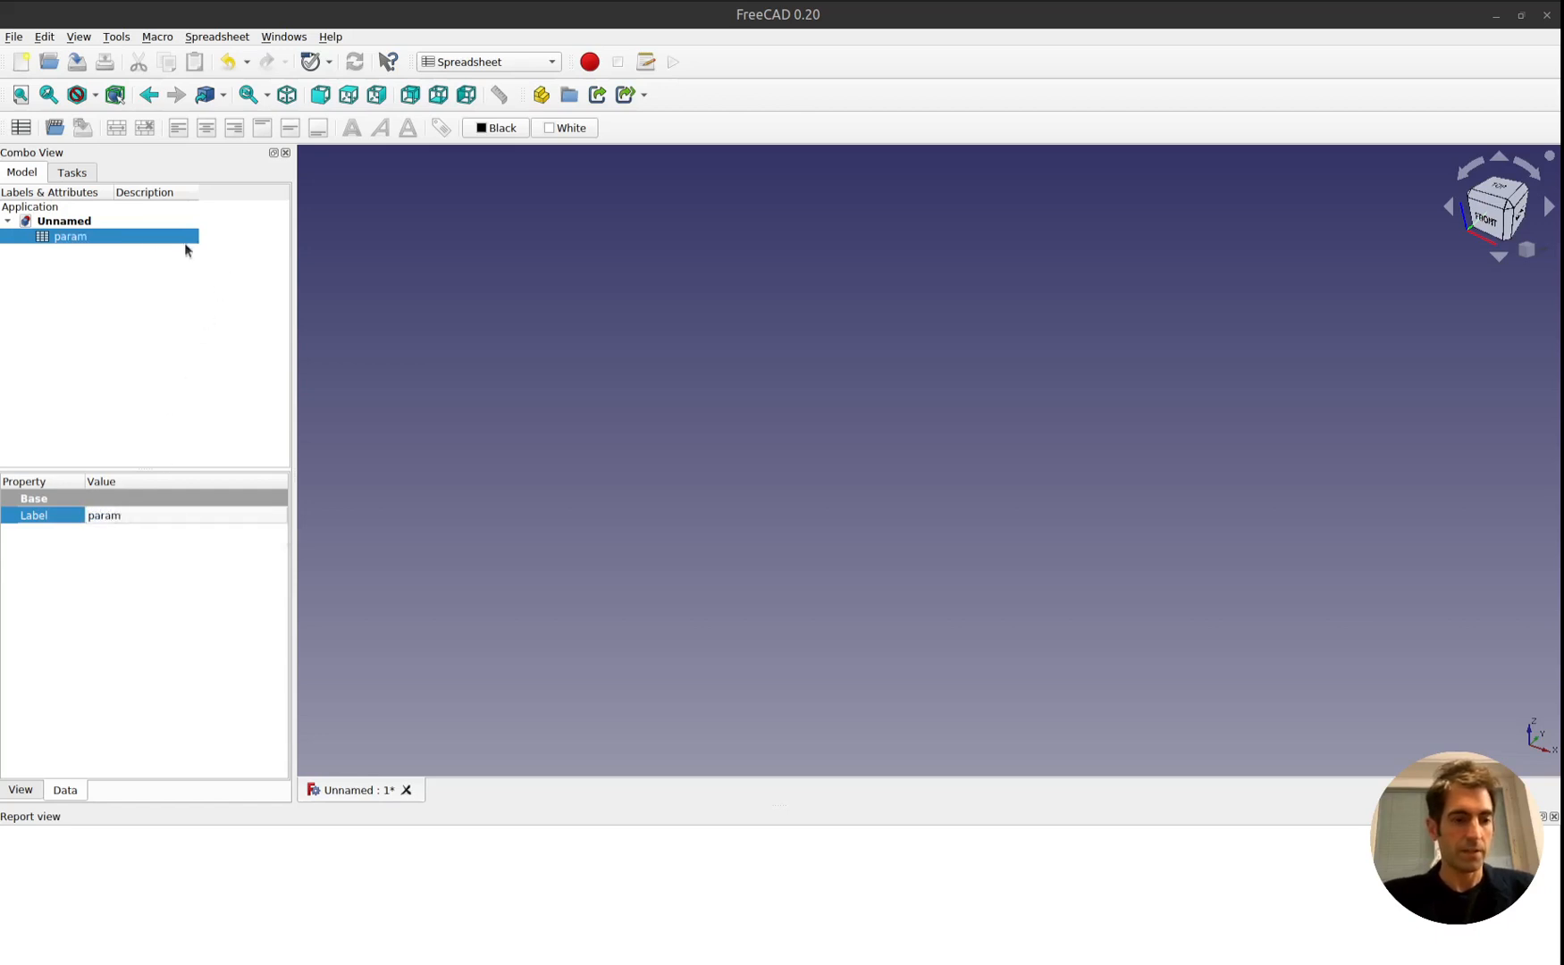
Open the param spreadsheet and enter the labels length, width and thickness in cells A1 to A3.
double_click(64, 236)
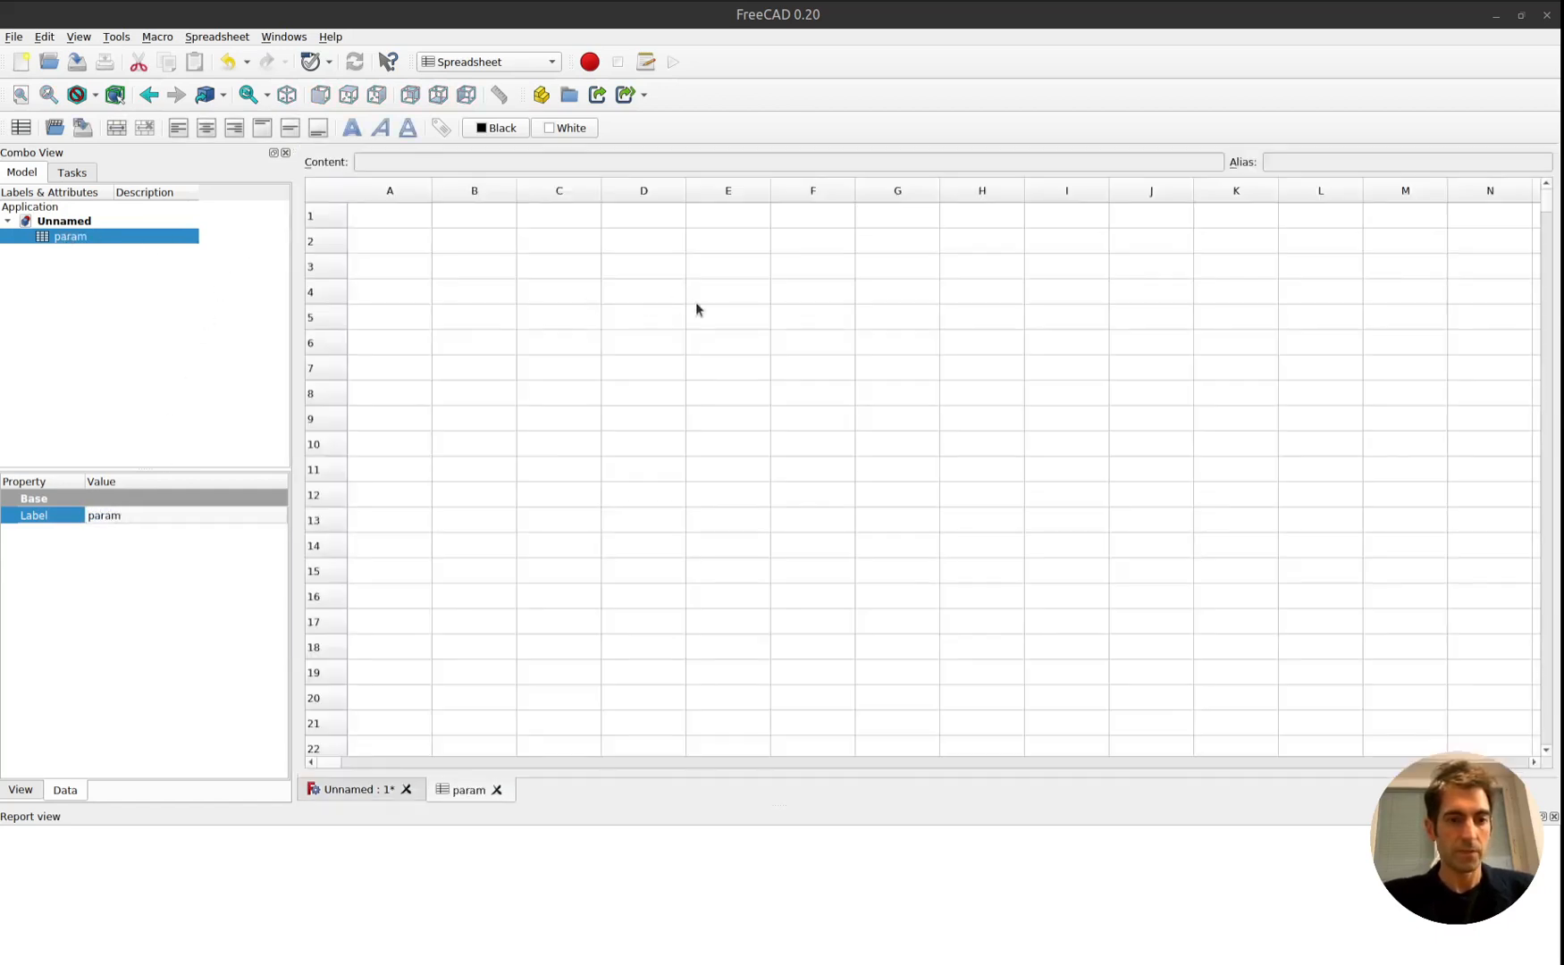
click(393, 219)
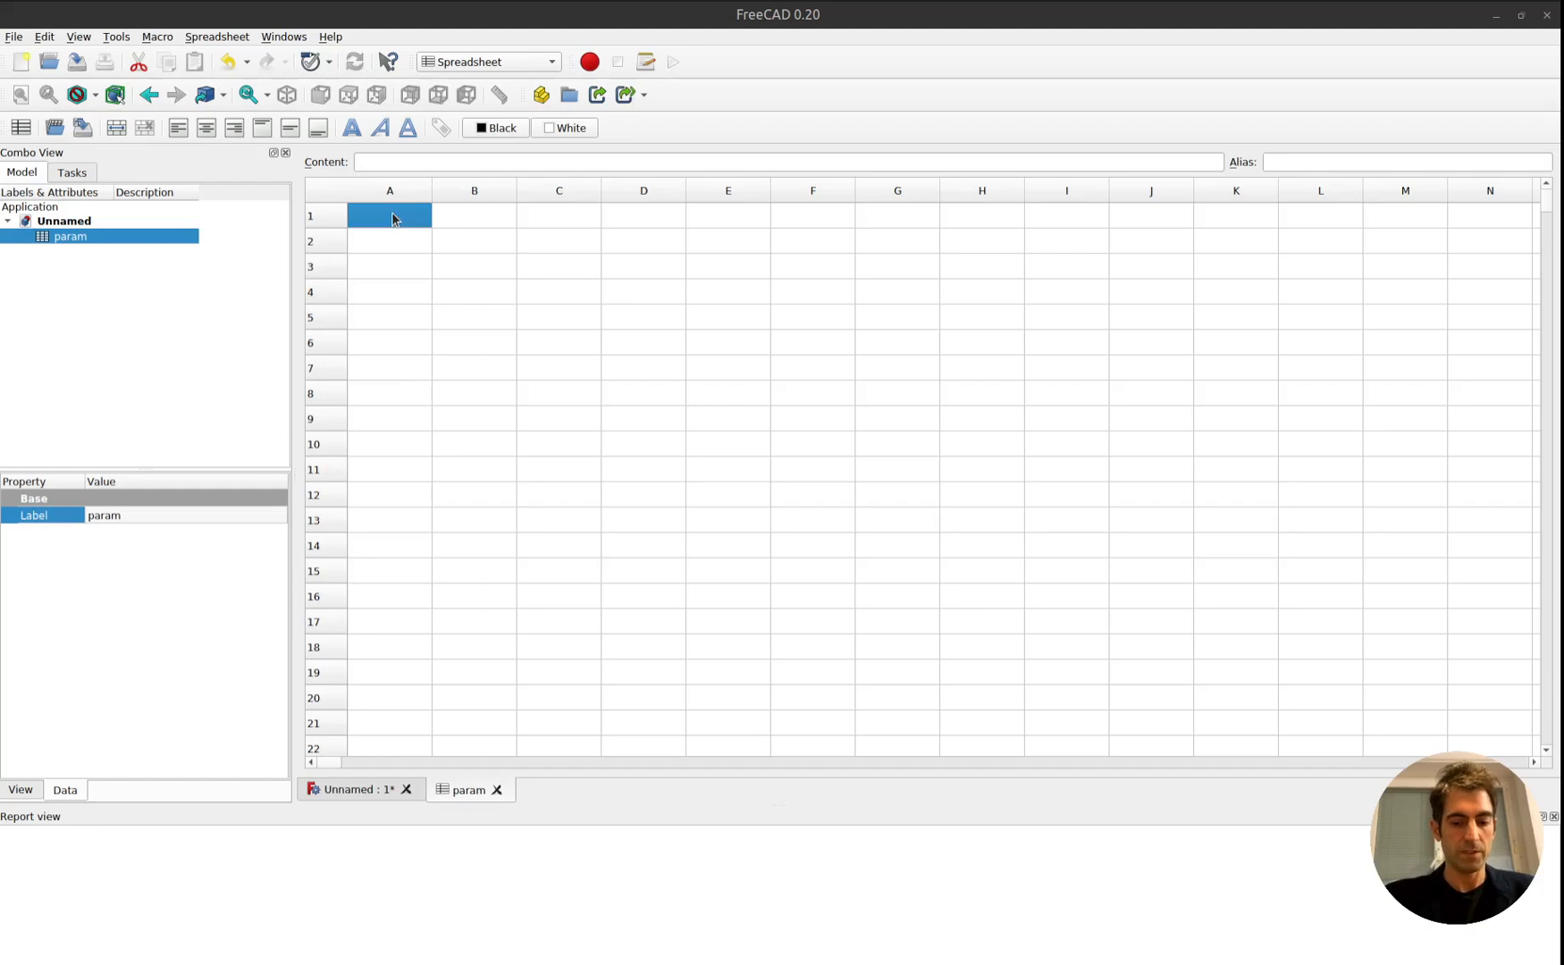
text(length)
key(Return)
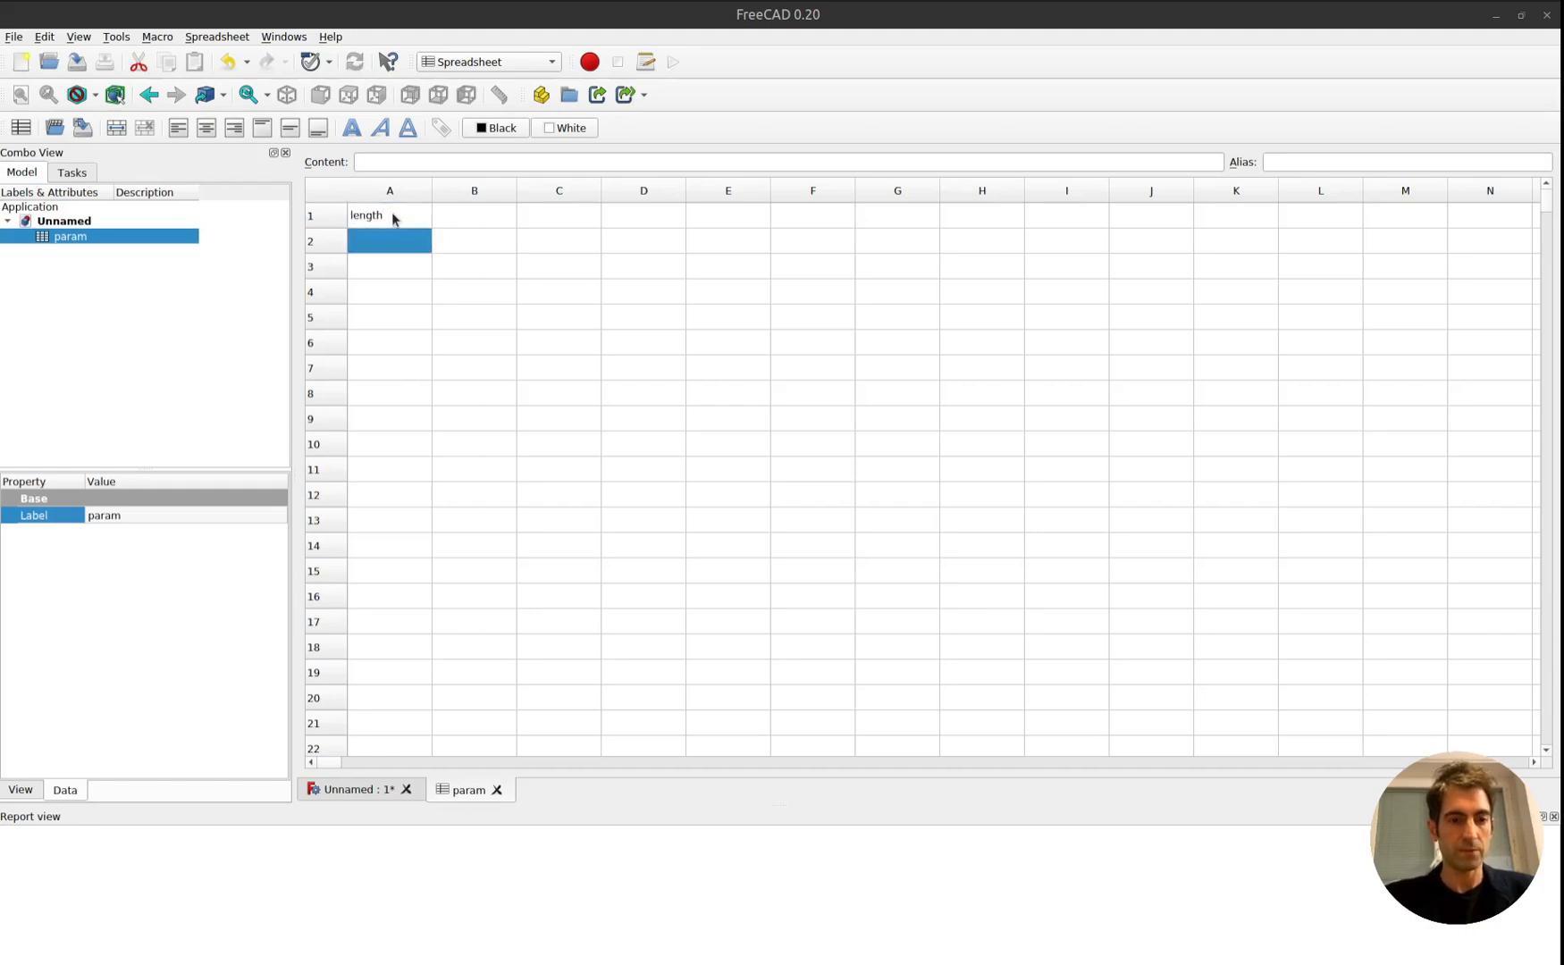
text(widht)
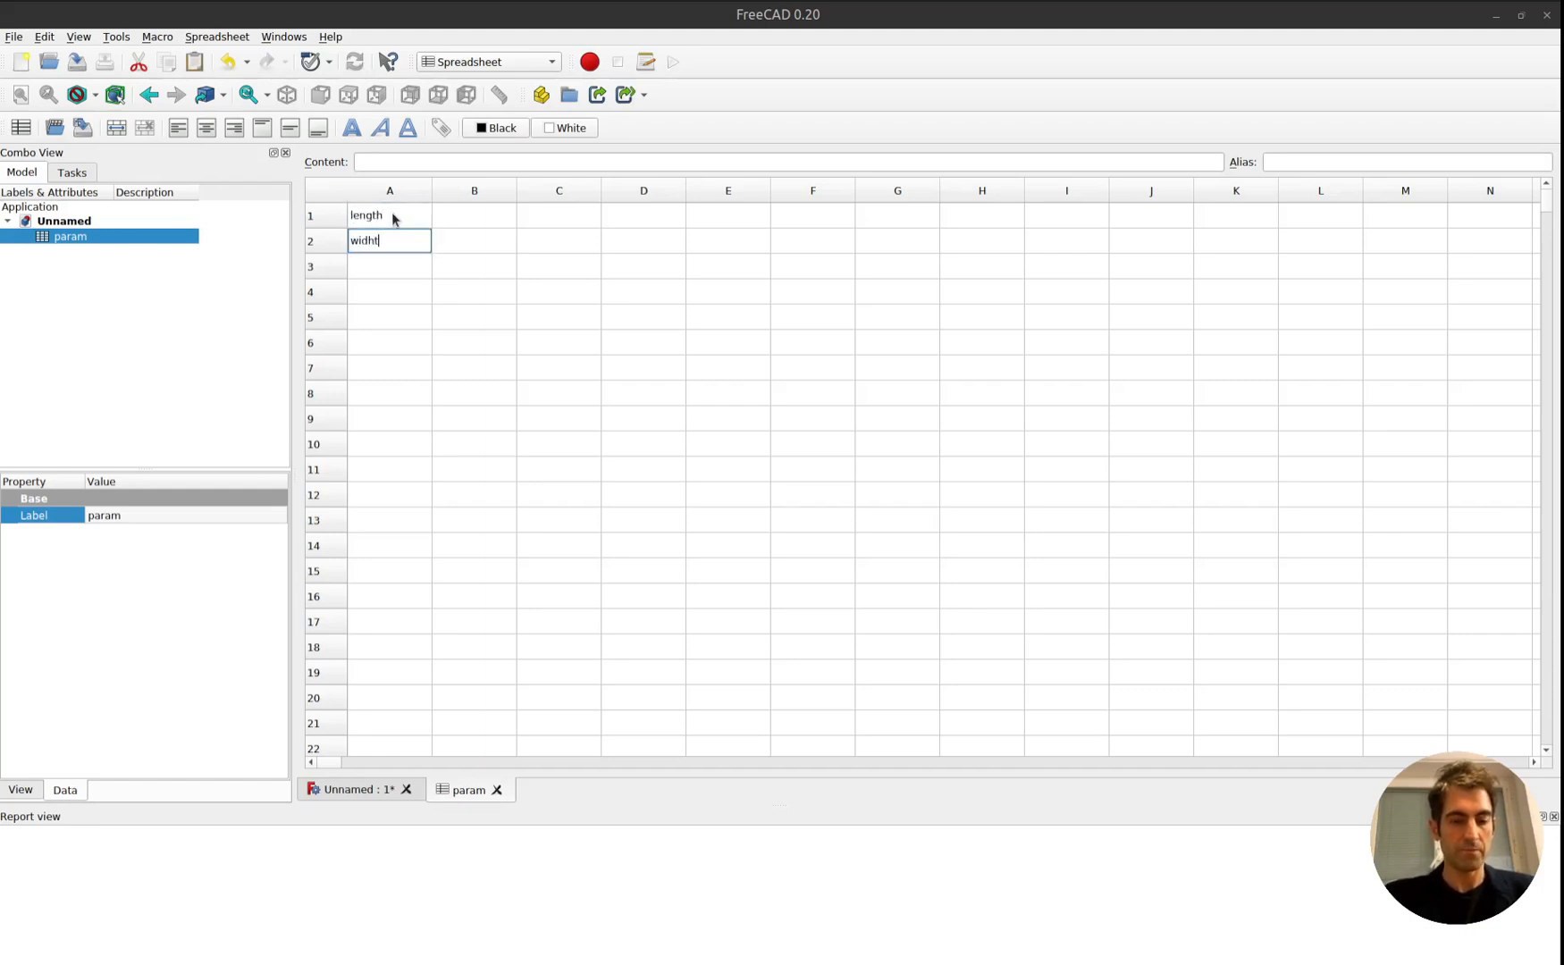
key(BackSpace)
text(th)
key(Return)
text(thickness)
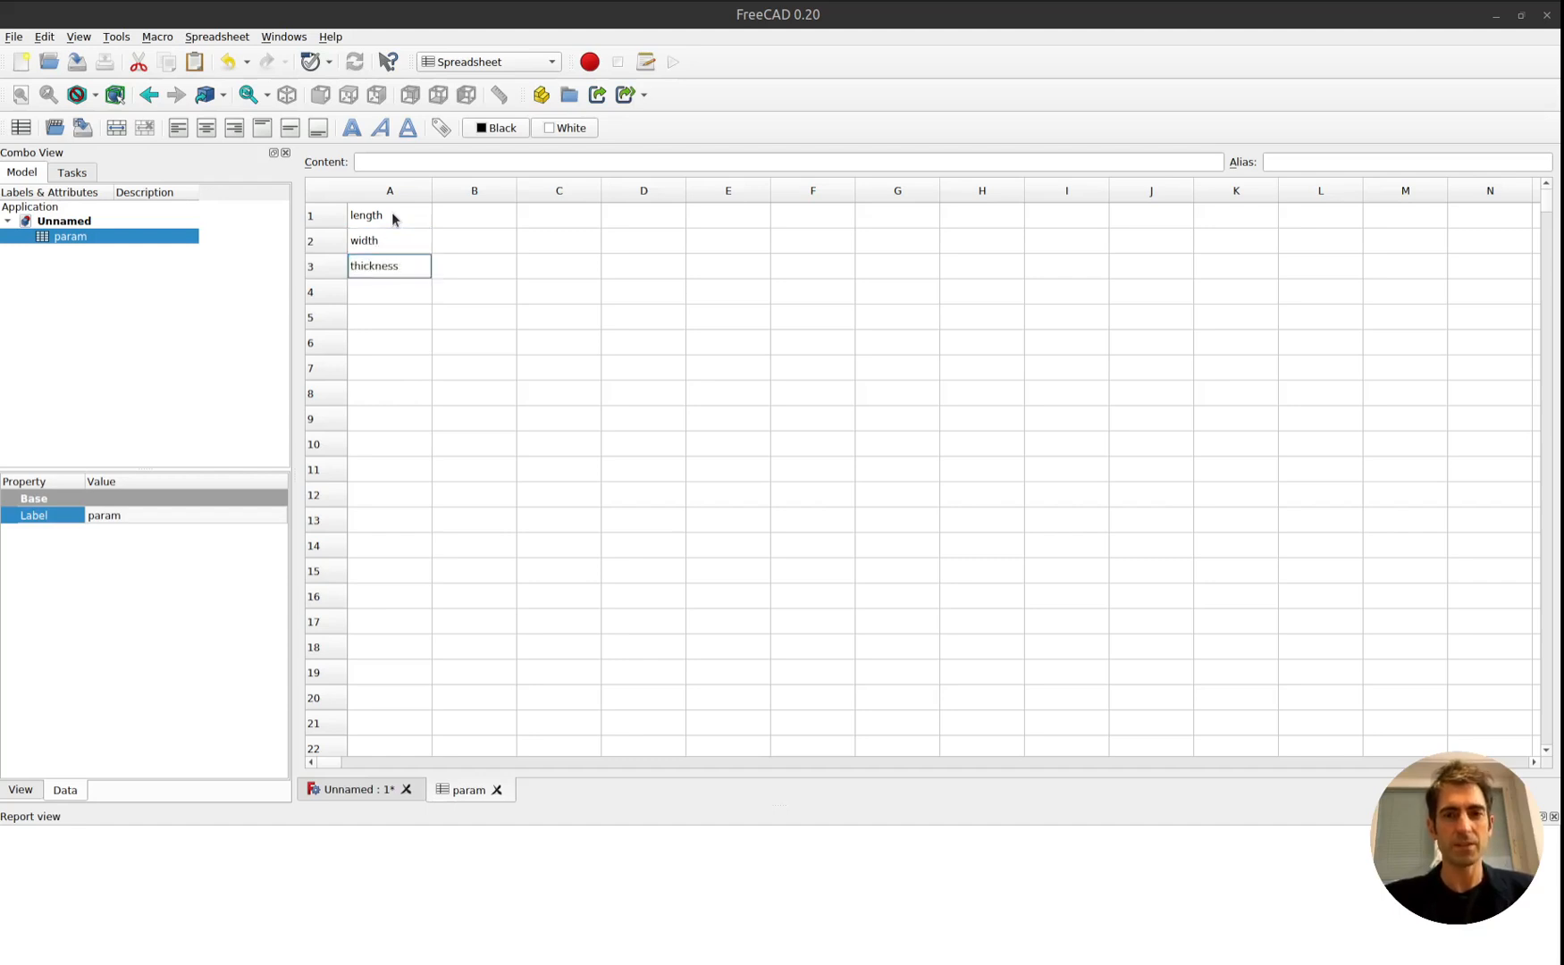
Enter the value 100 in B1 and the unit mm in C1 for the length parameter.
click(393, 219)
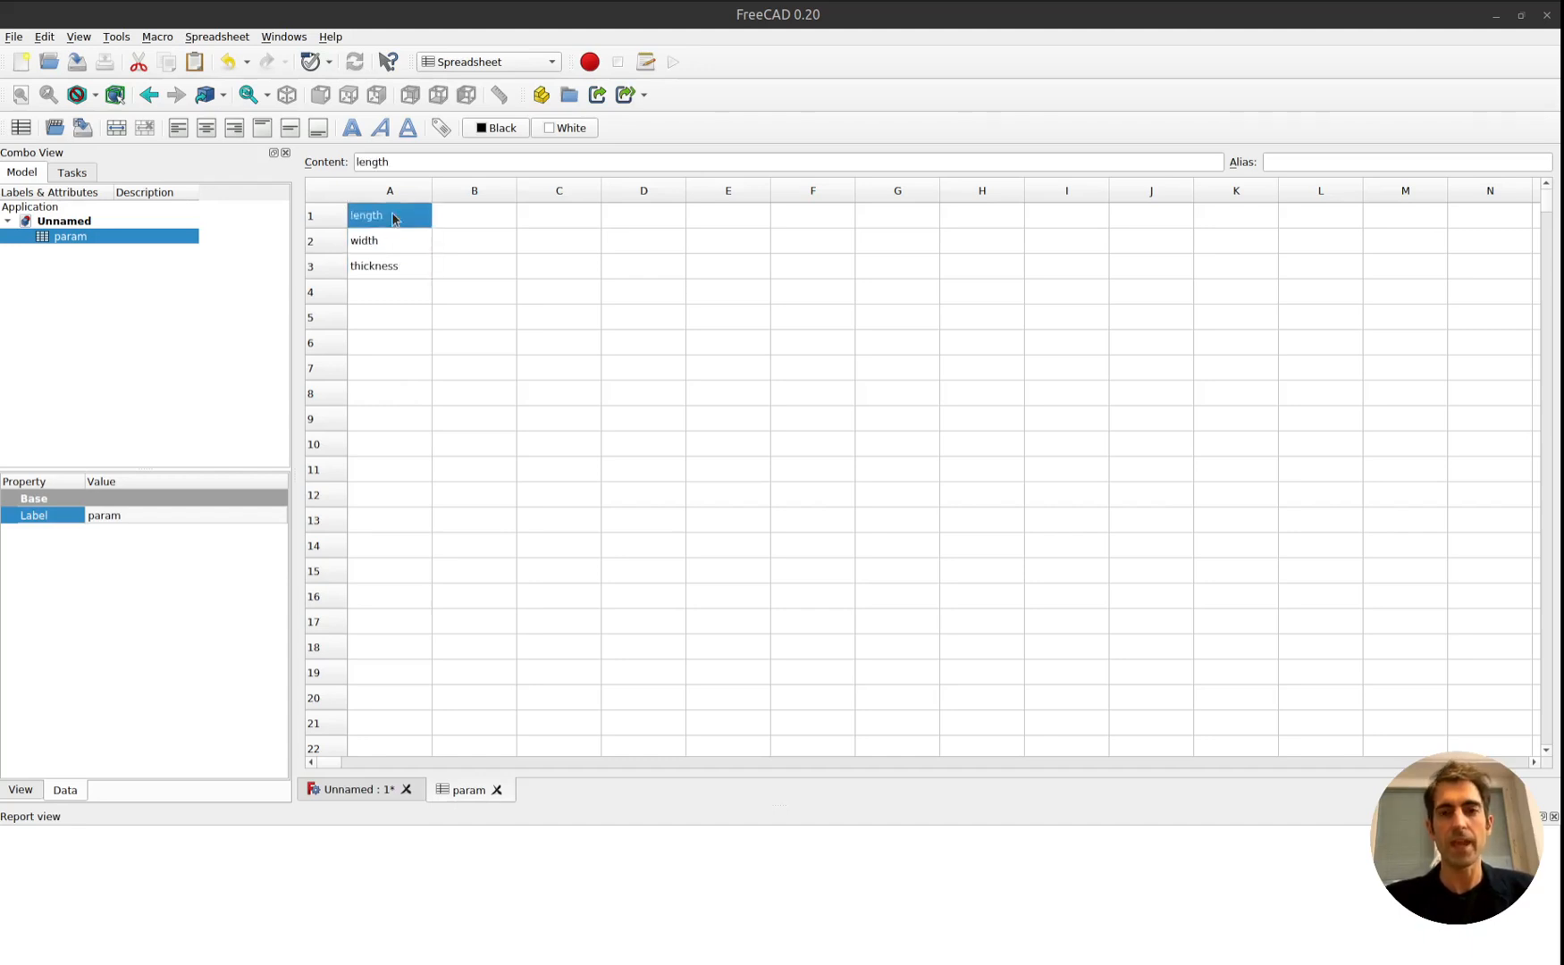
key(Down)
key(Down)
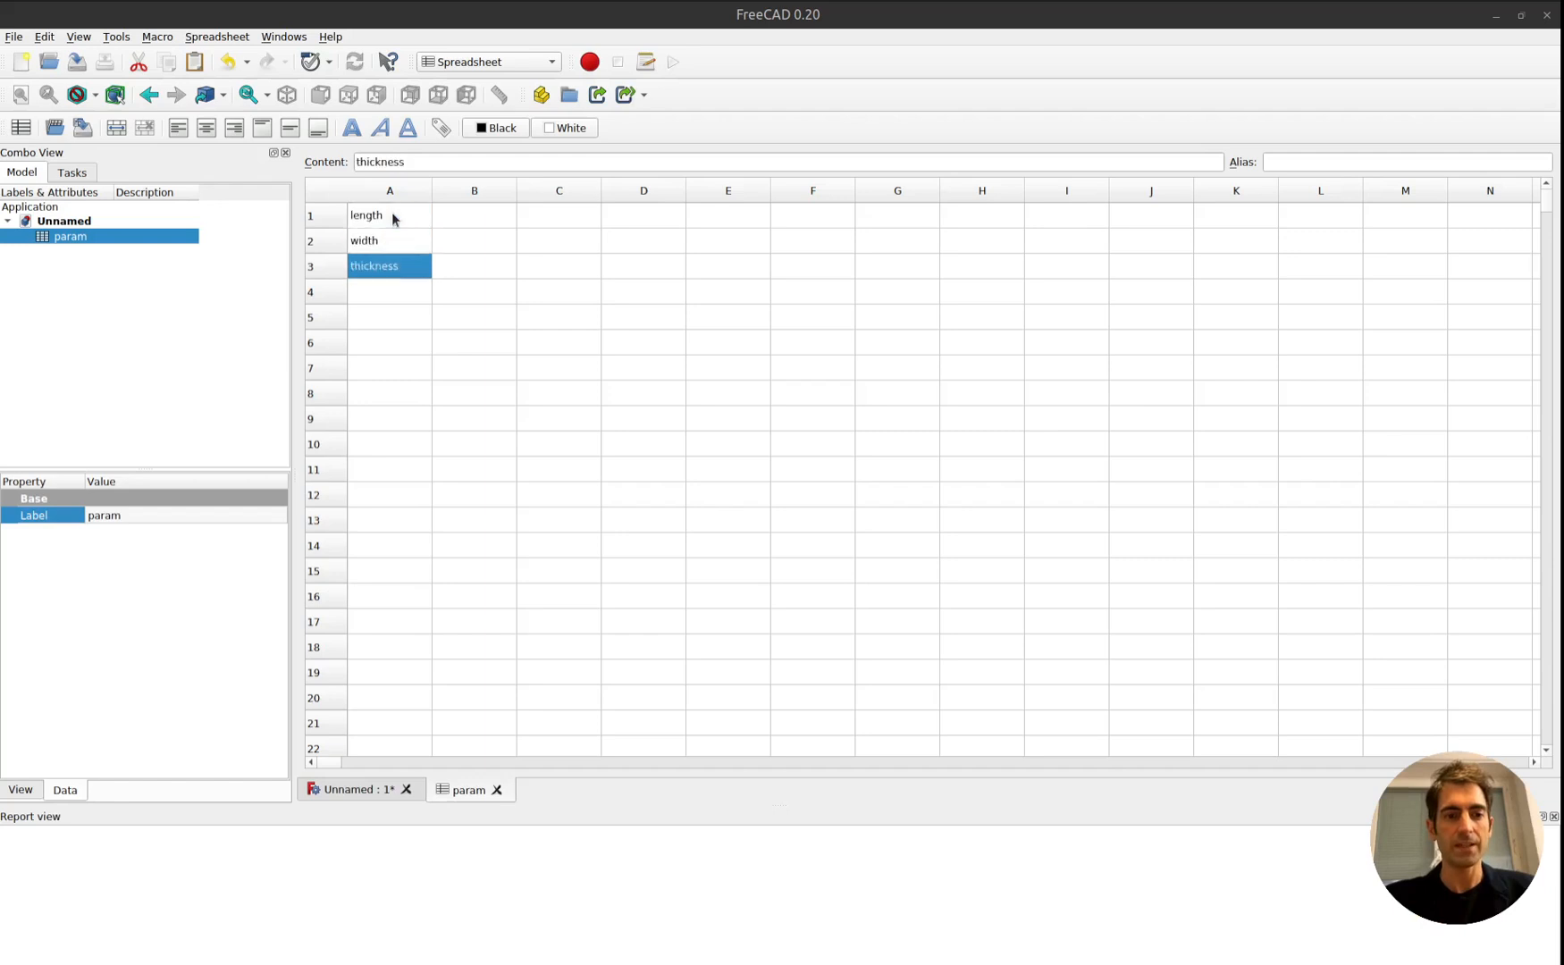
key(Up)
key(Up)
key(Right)
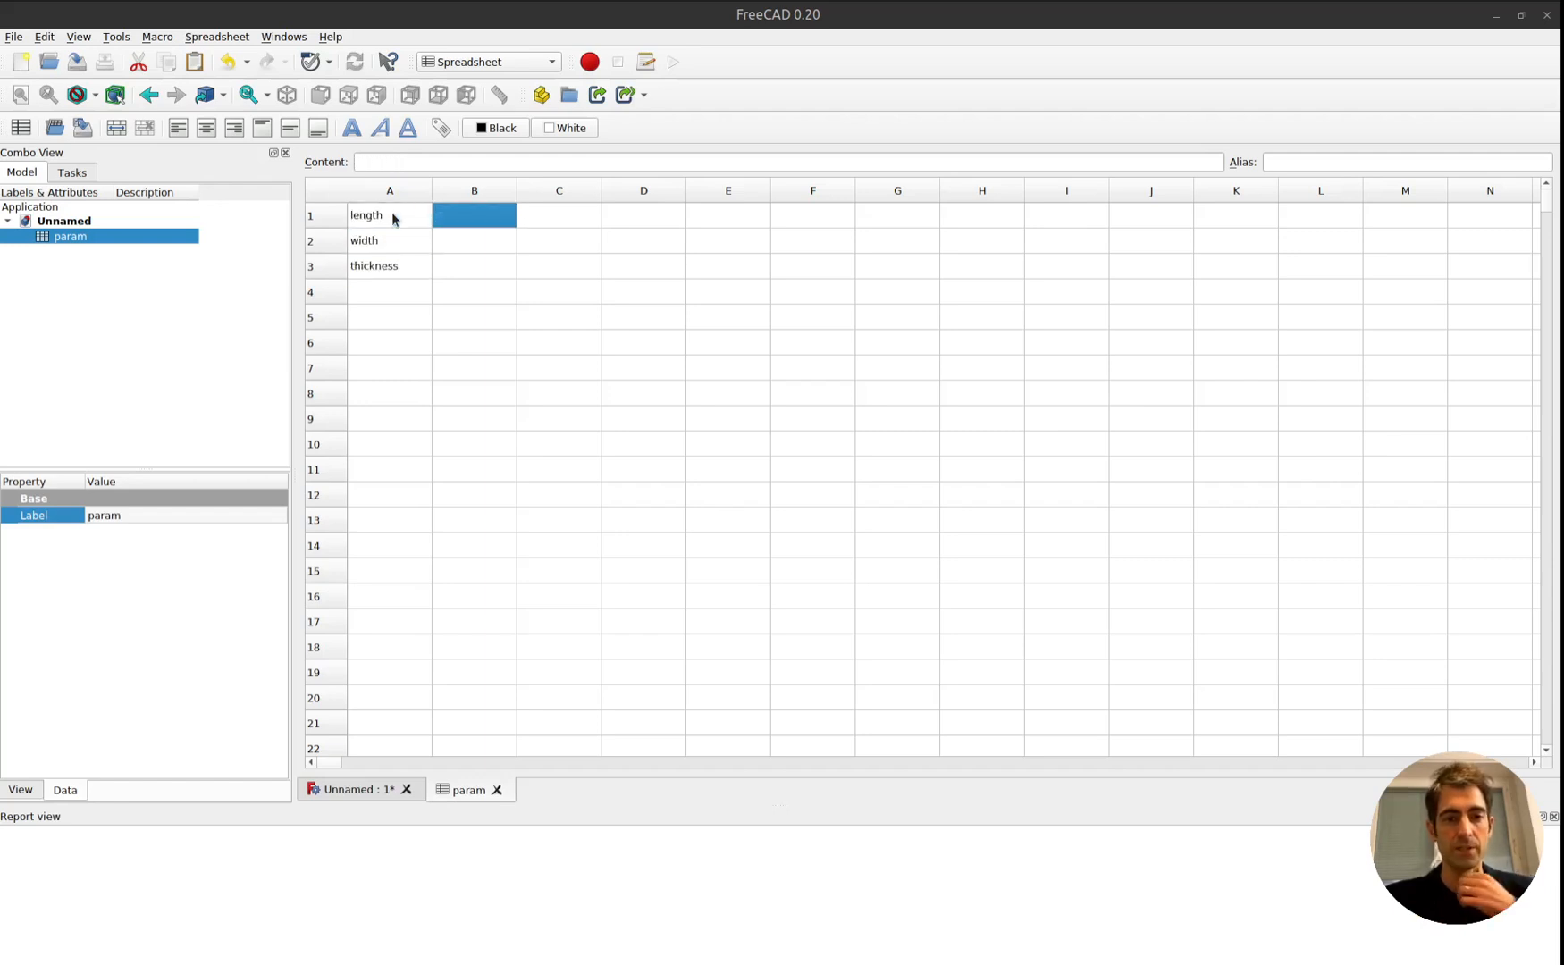
text(100)
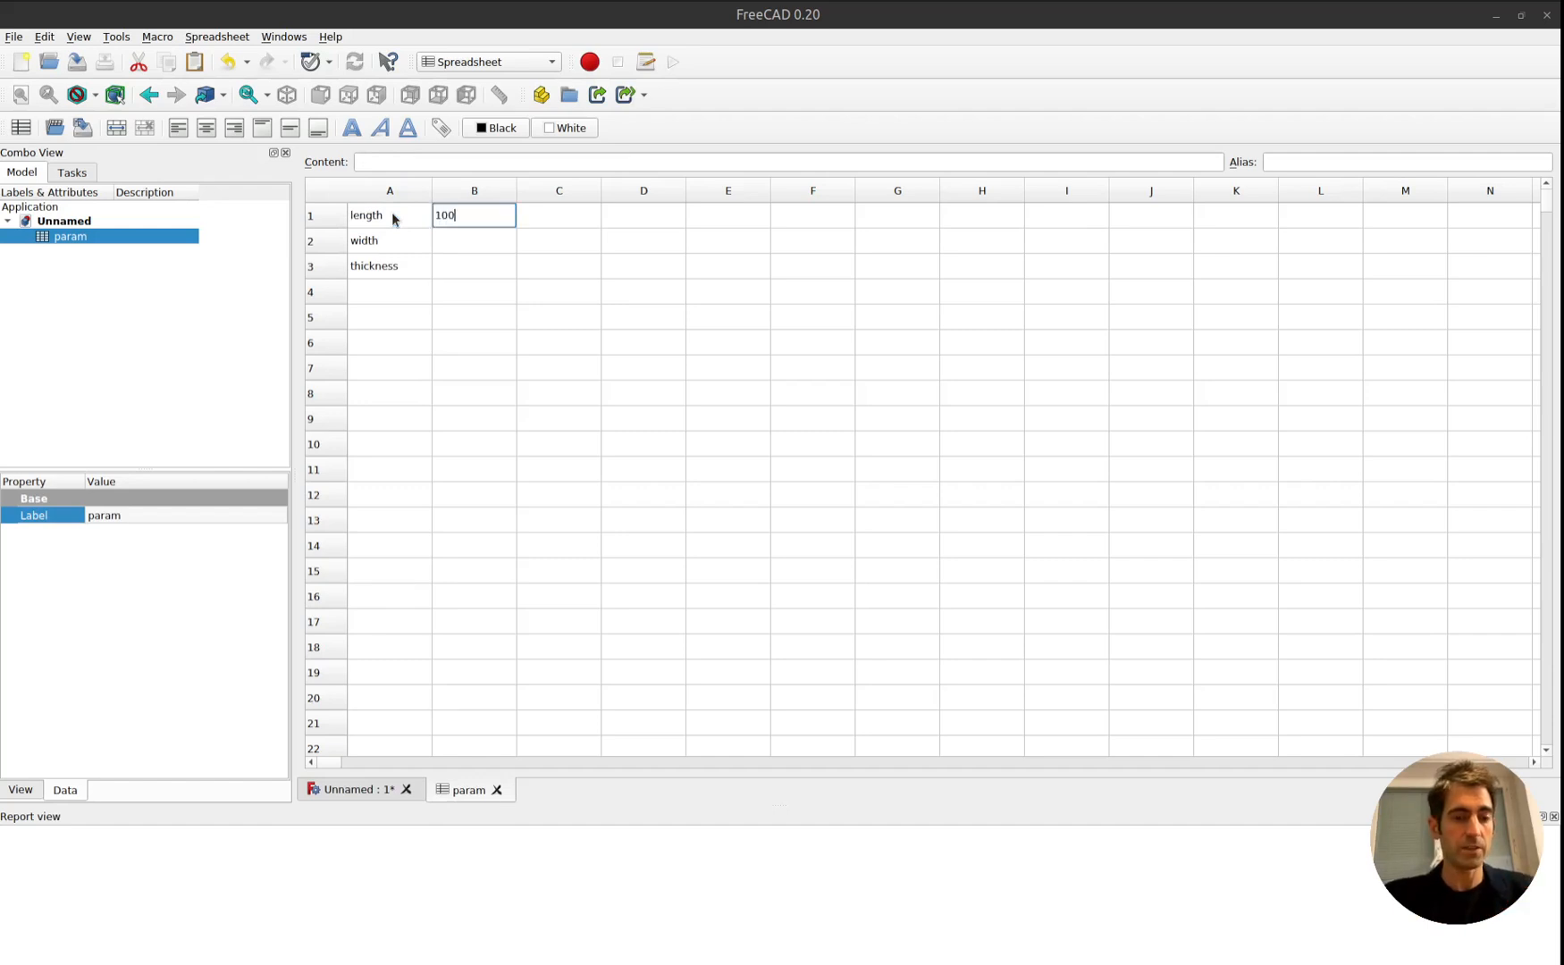
key(Return)
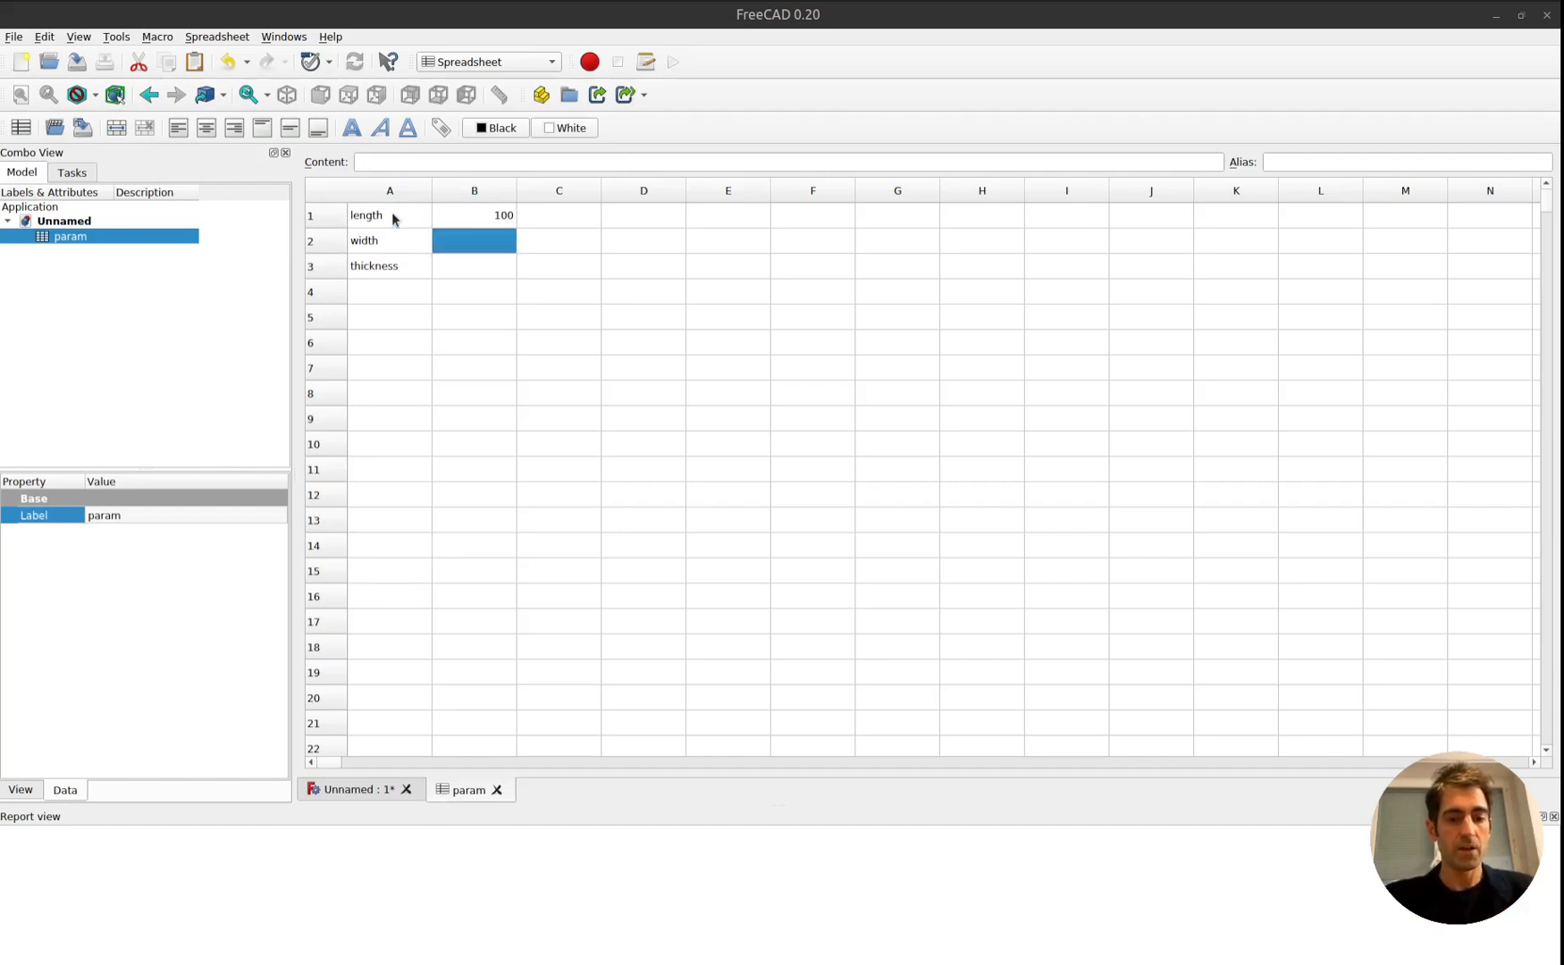
key(Up)
key(Right)
text(mm)
key(Return)
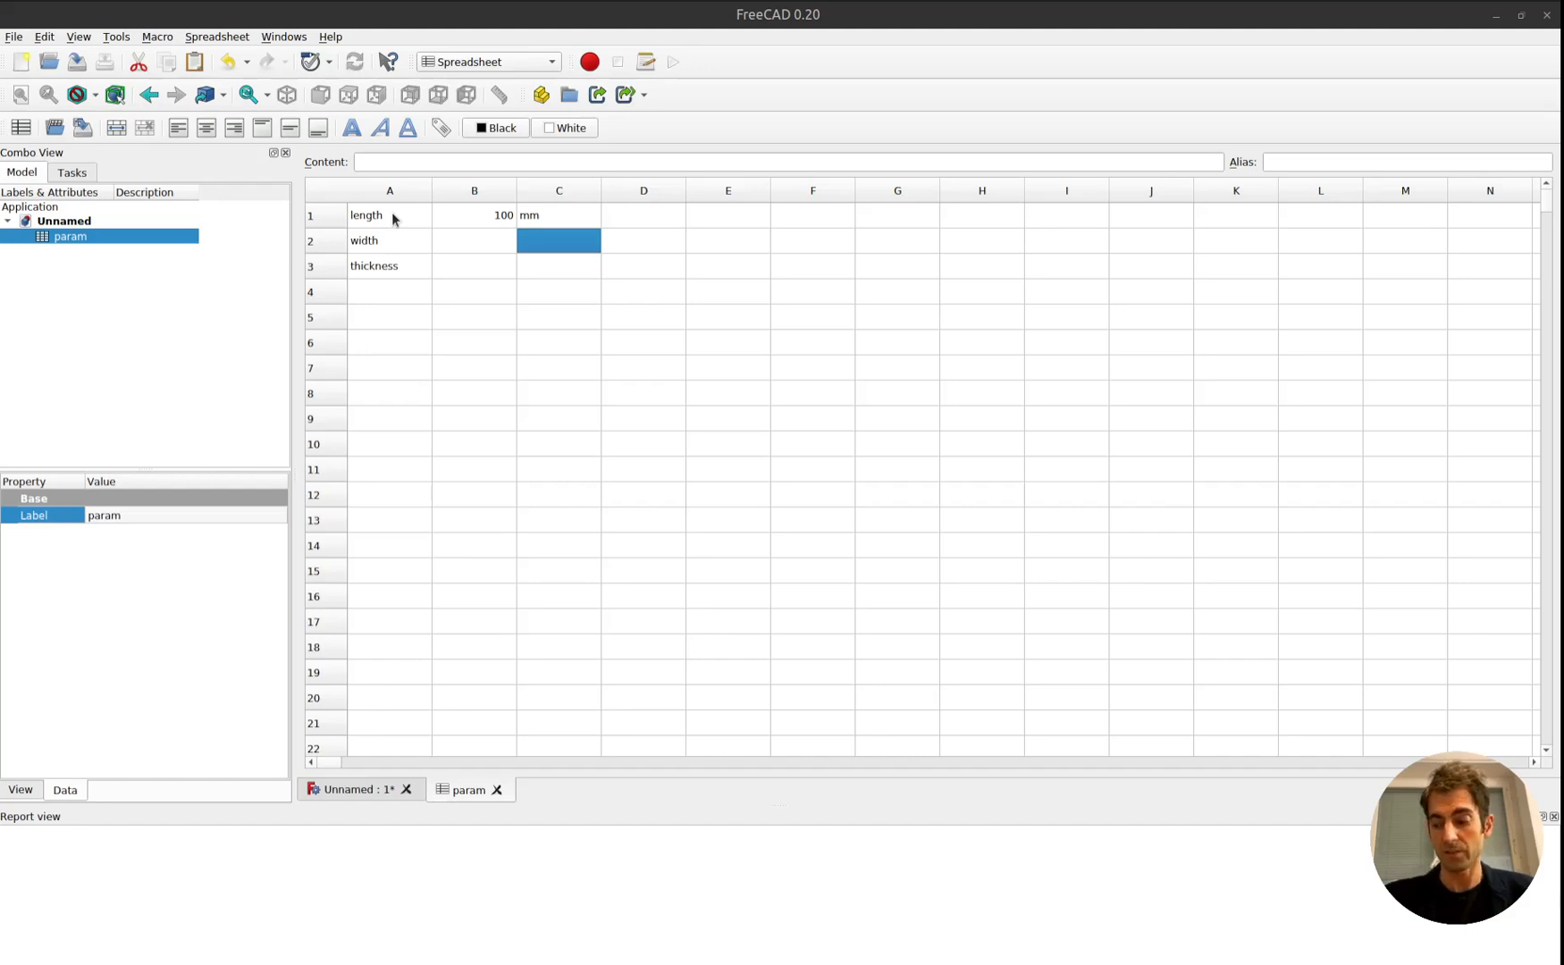
Enter 30 in B2 for the width and 2 in B3 for the thickness.
key(Left)
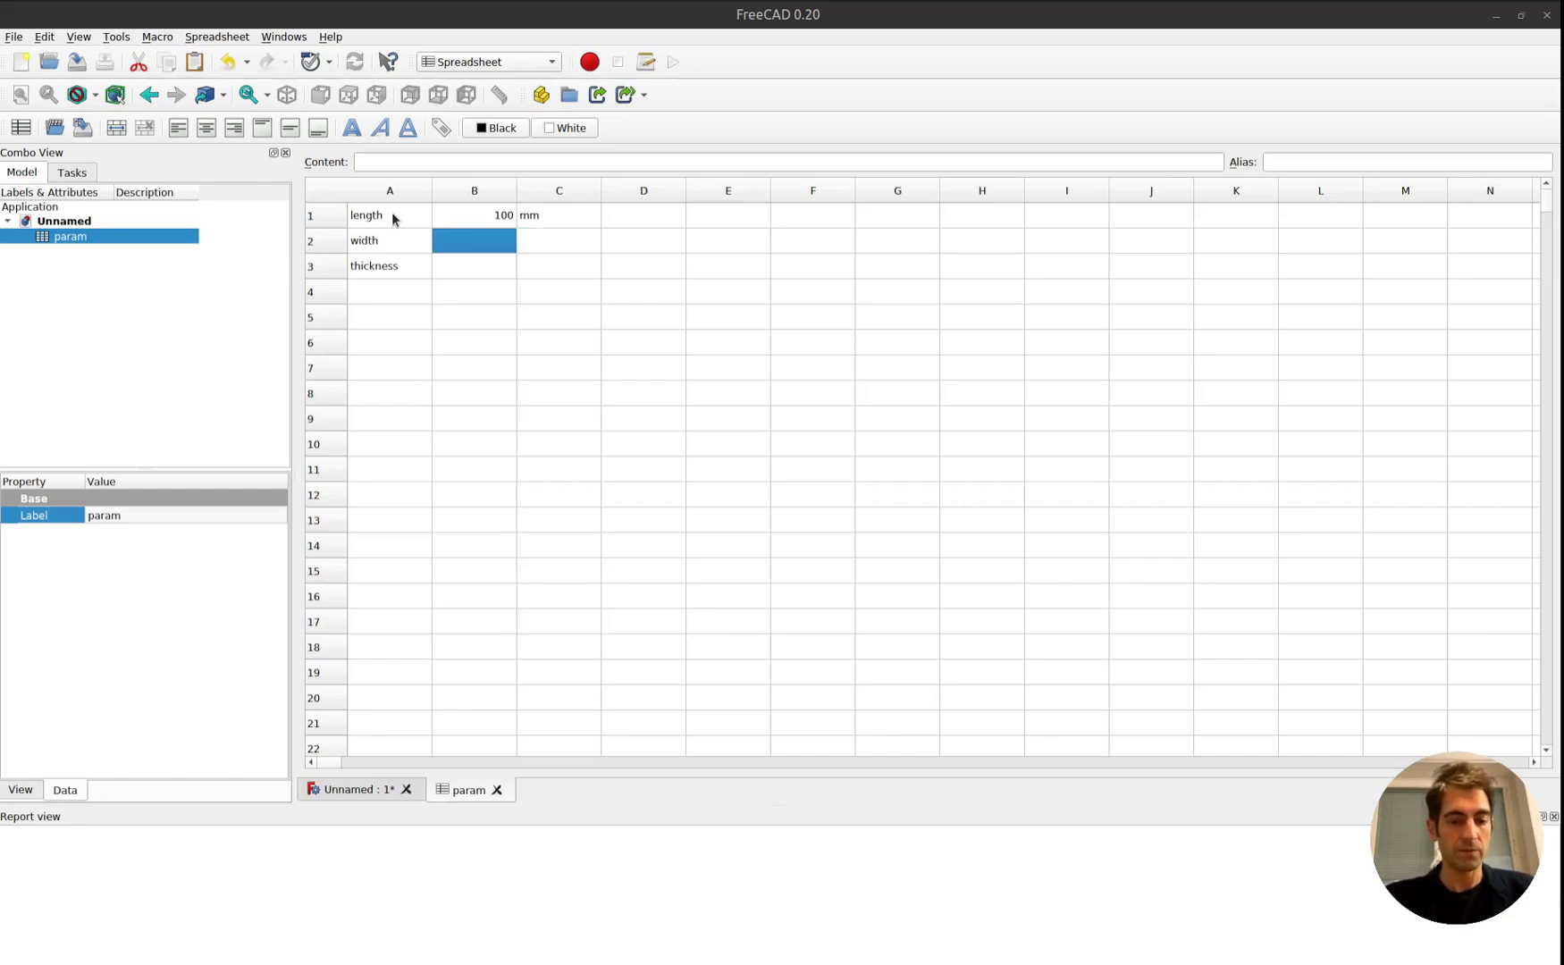
text(30)
key(Return)
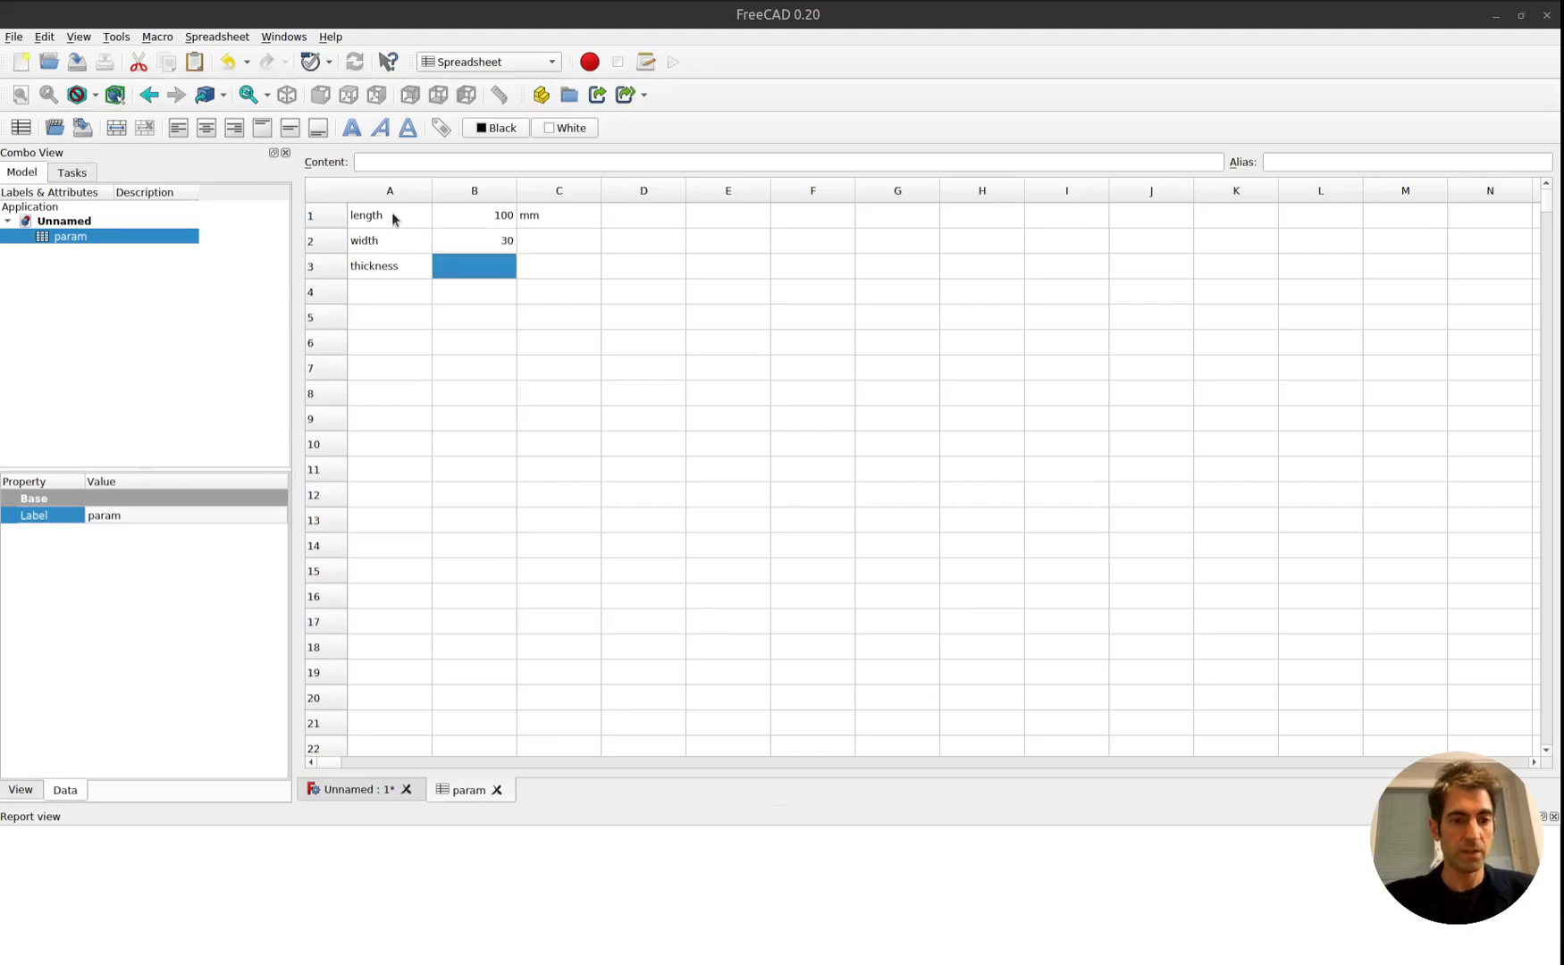
text(2)
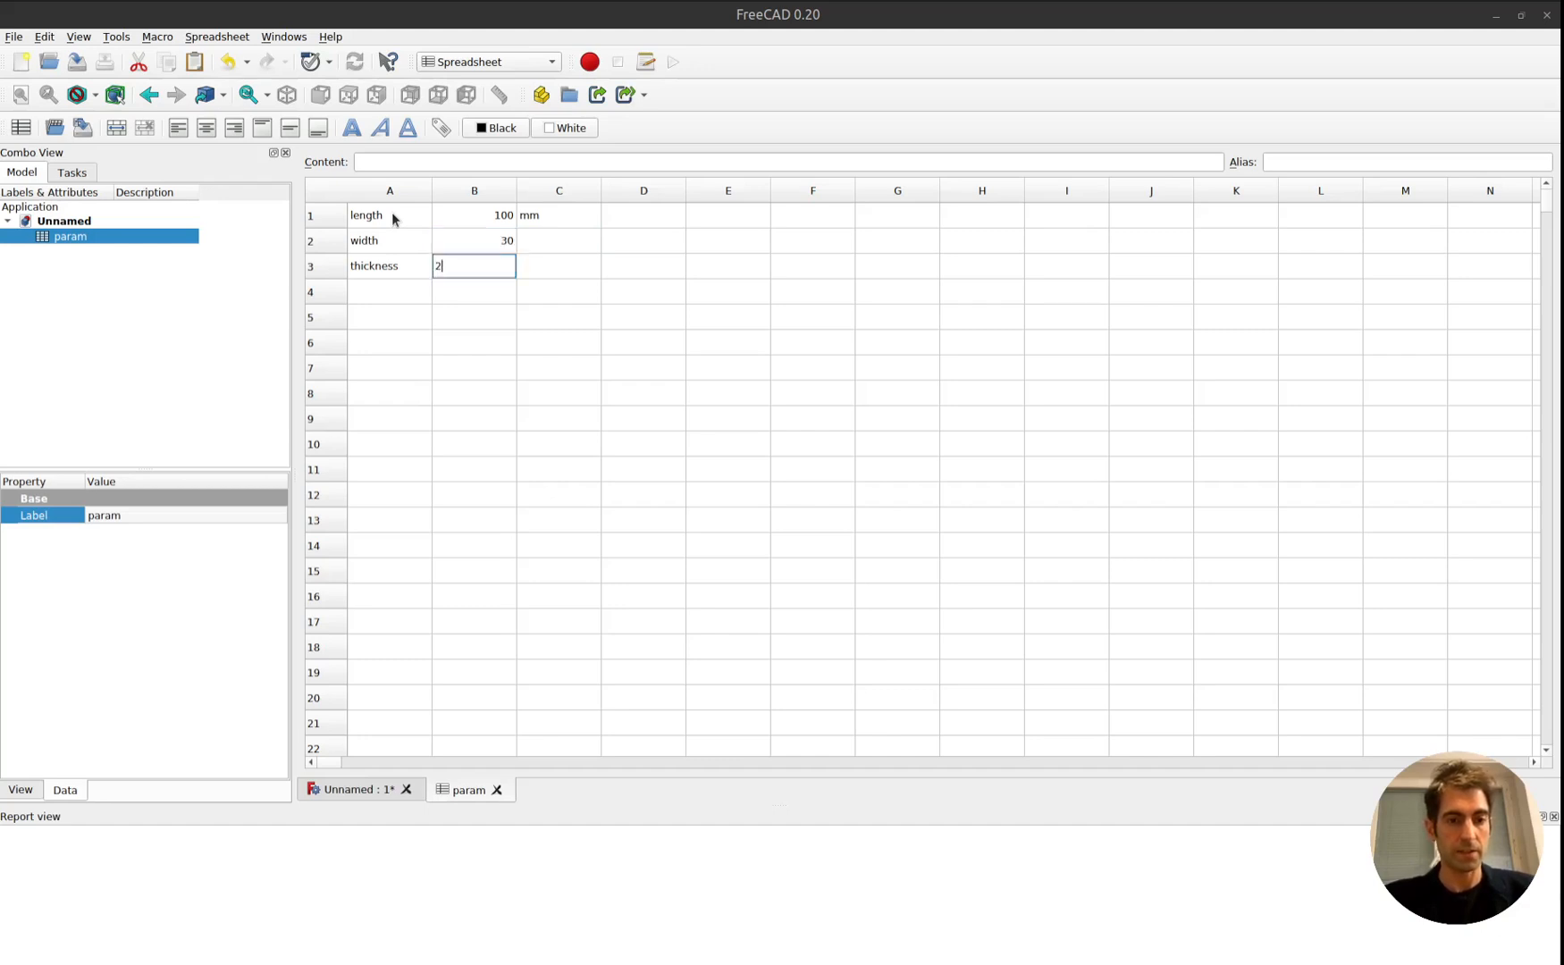
key(Return)
Enter the unit mm in C2 and C3 for the width and thickness parameters.
key(Right)
key(Up)
key(Up)
text(mm)
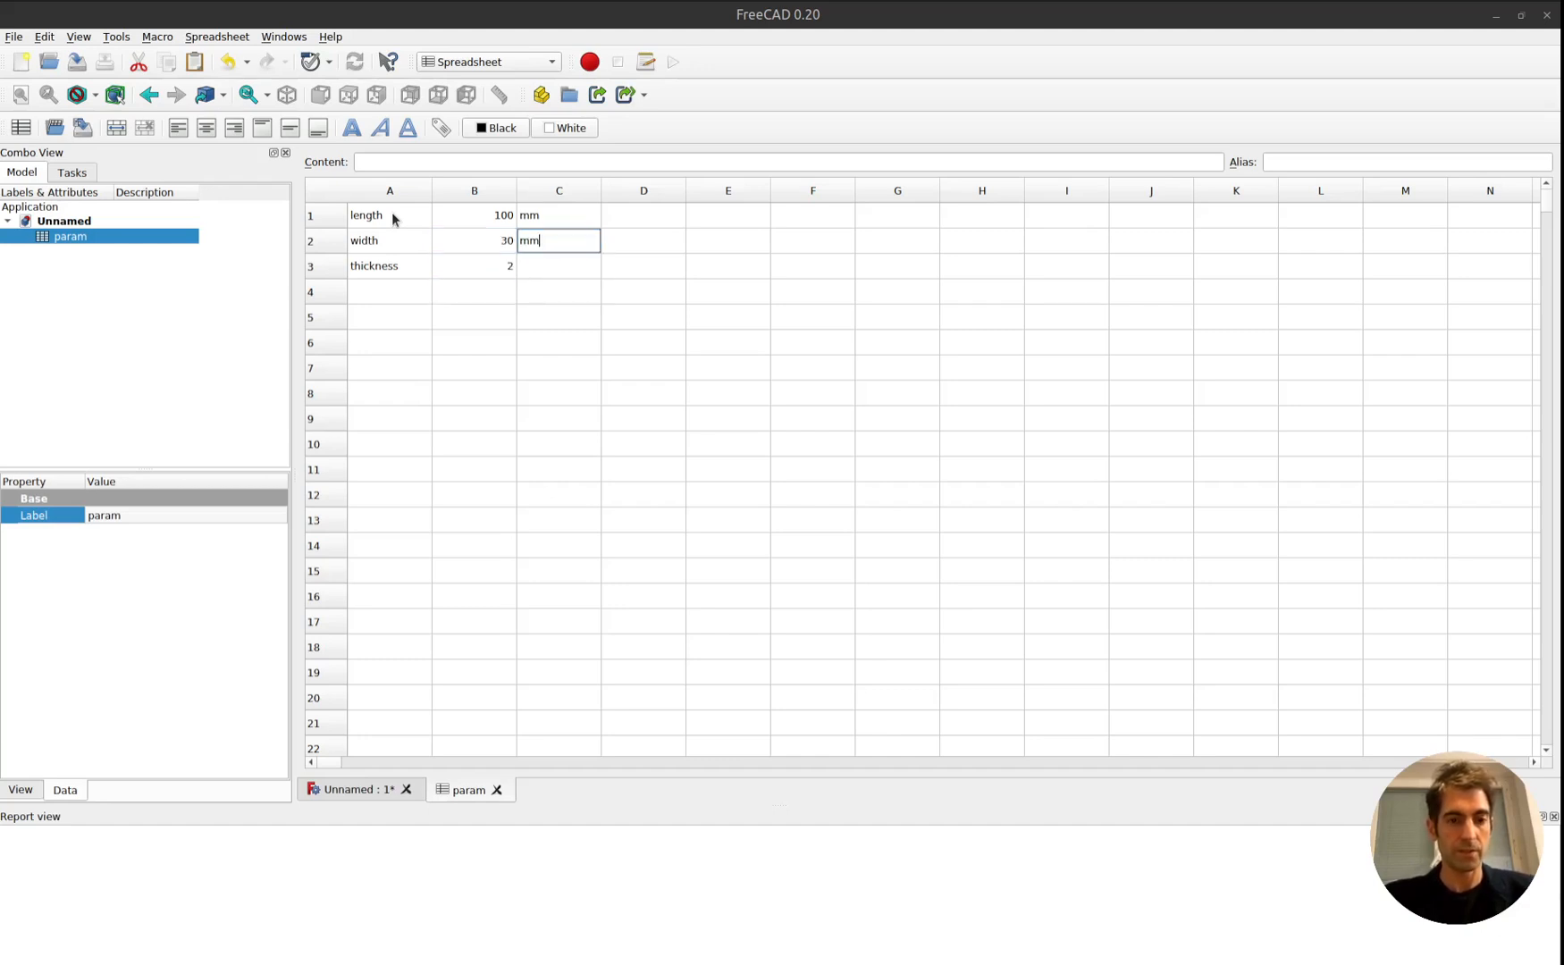
key(Return)
text(mm)
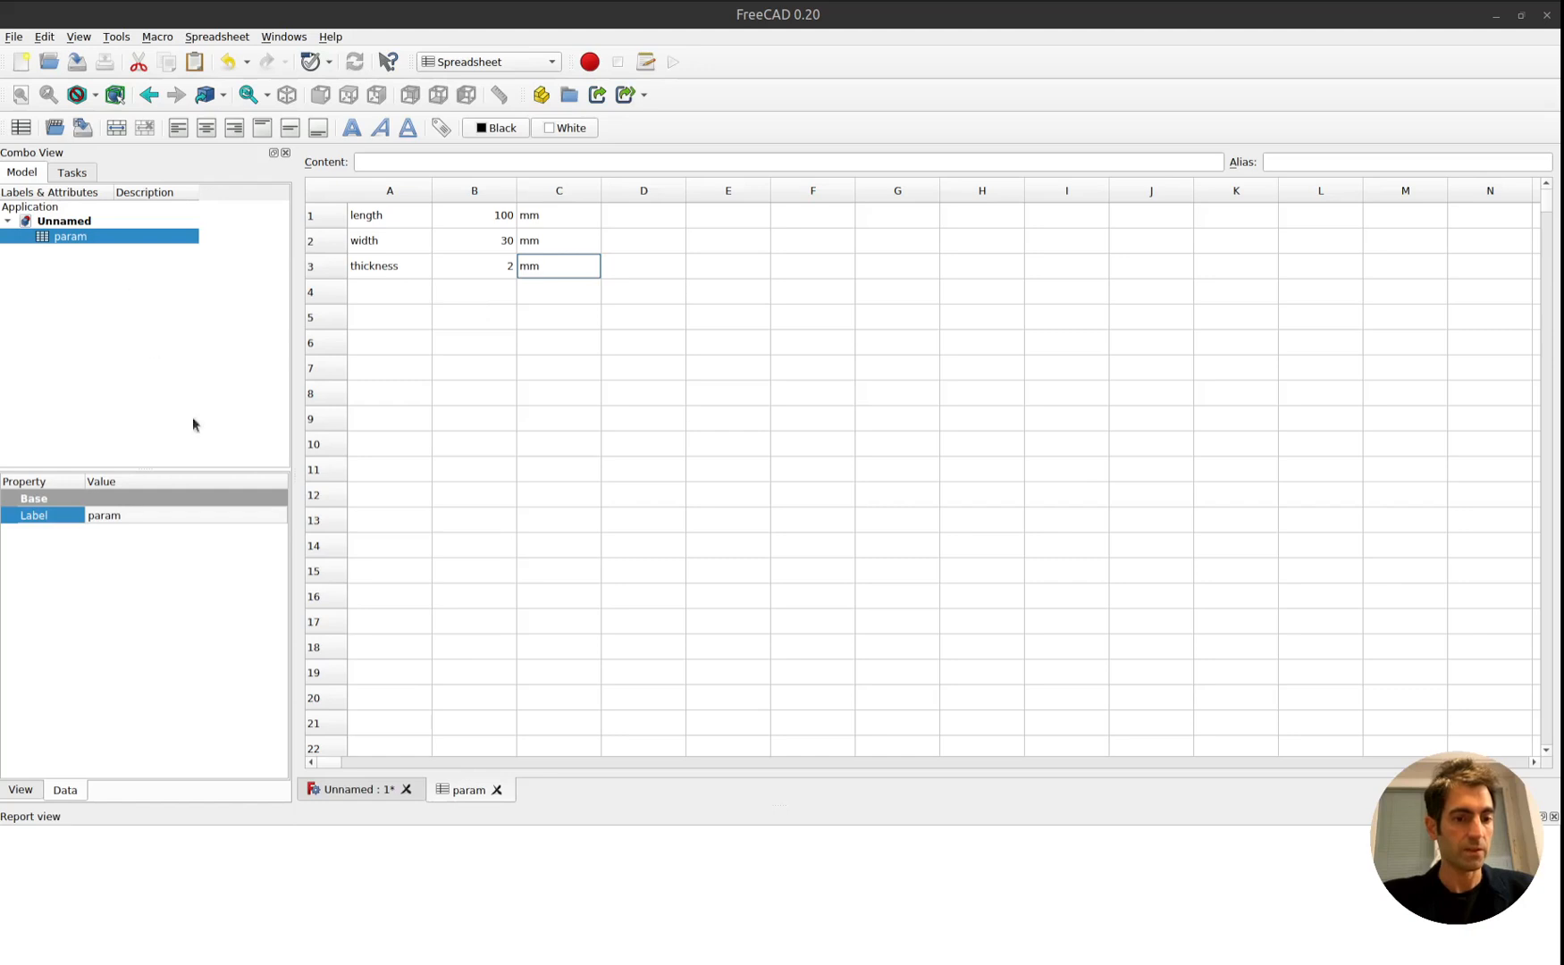
click(362, 789)
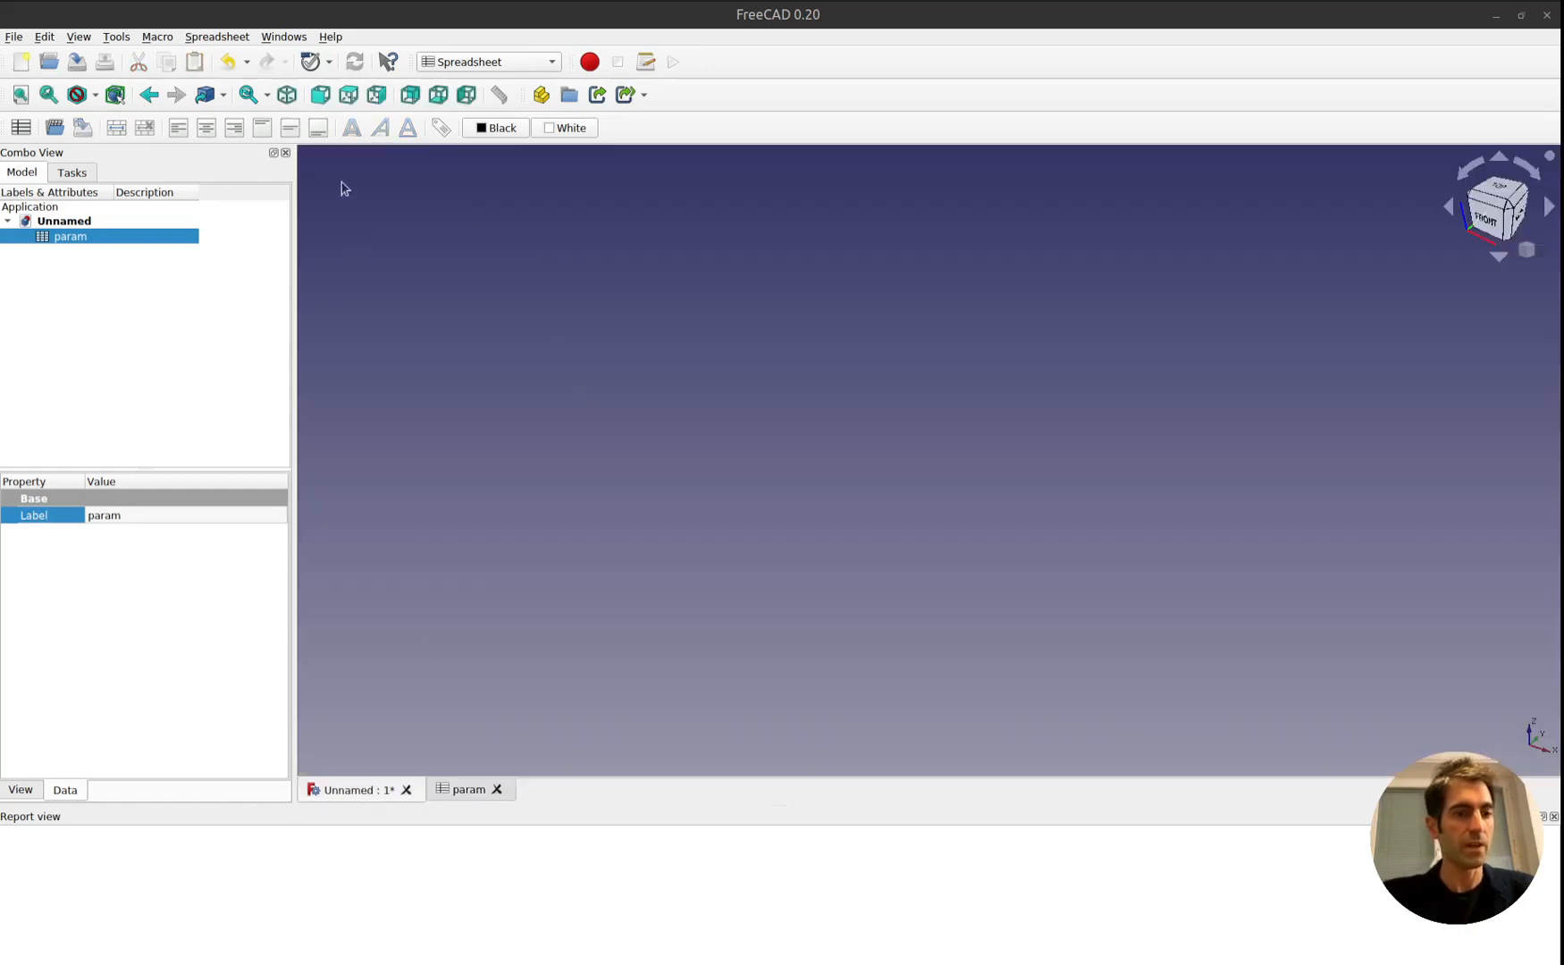
click(284, 37)
mouse_move(239, 39)
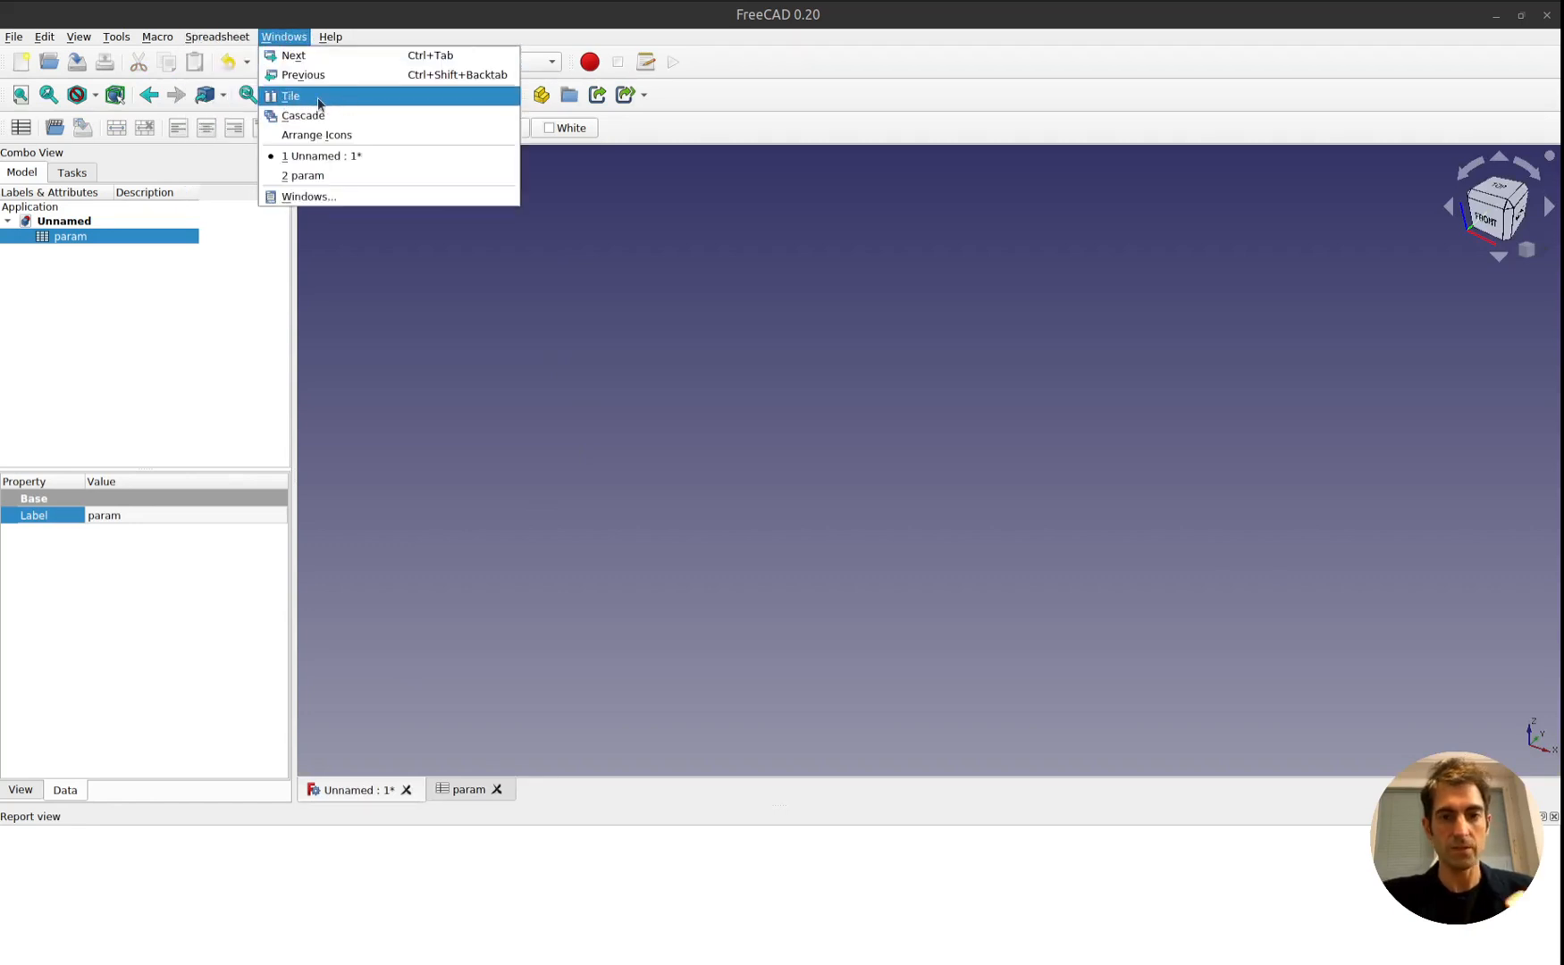
click(462, 660)
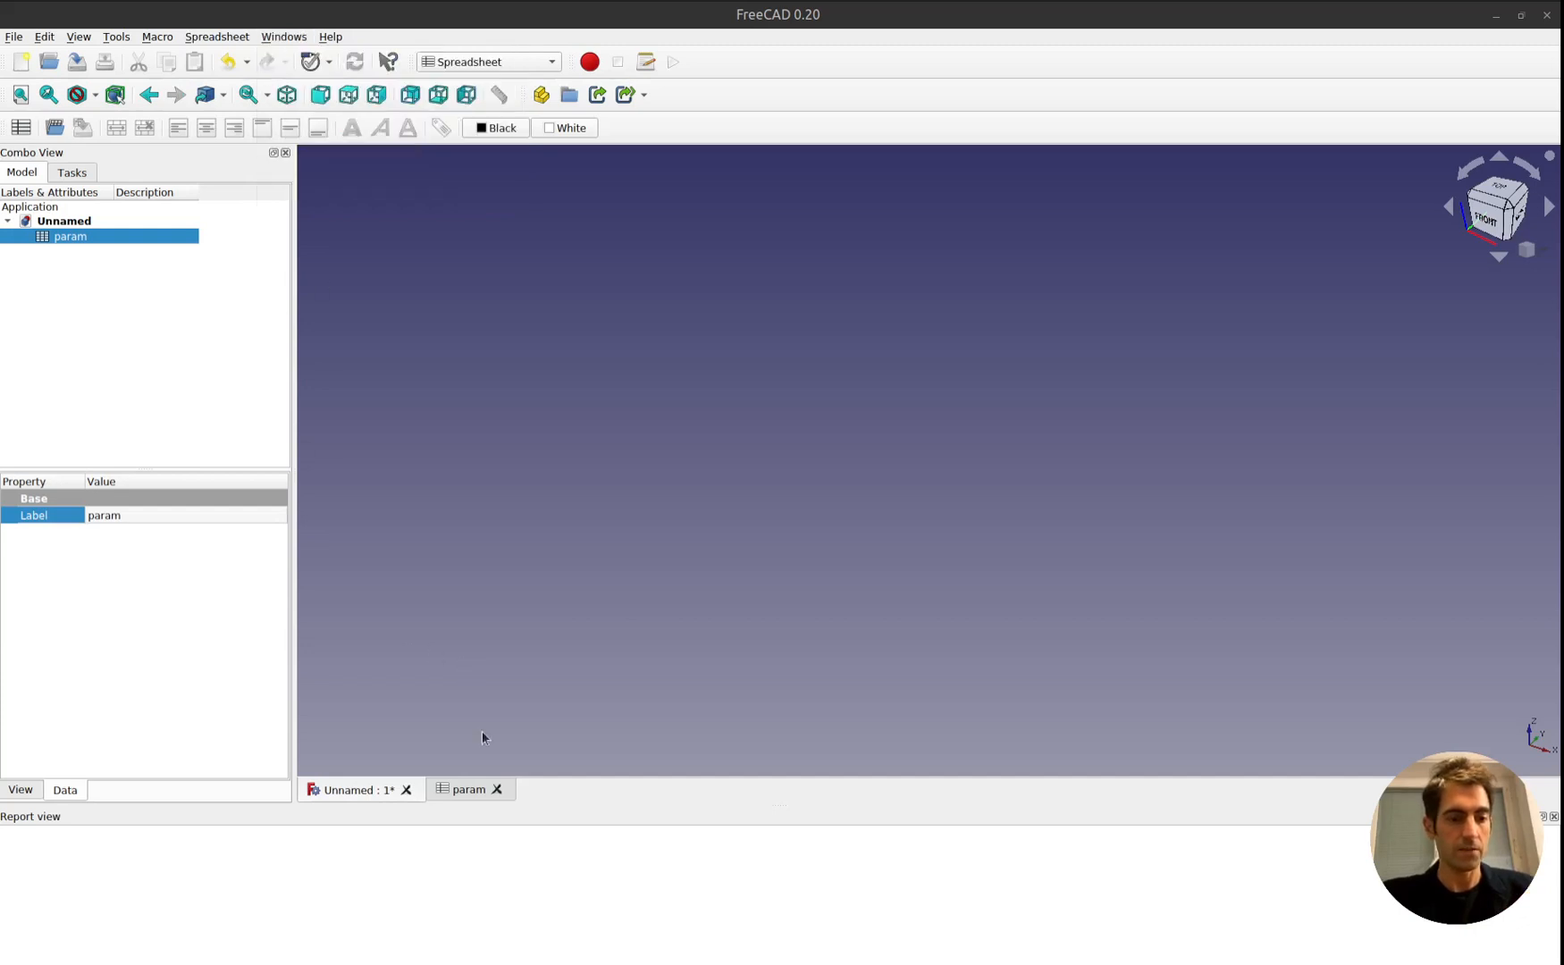
click(457, 791)
click(368, 792)
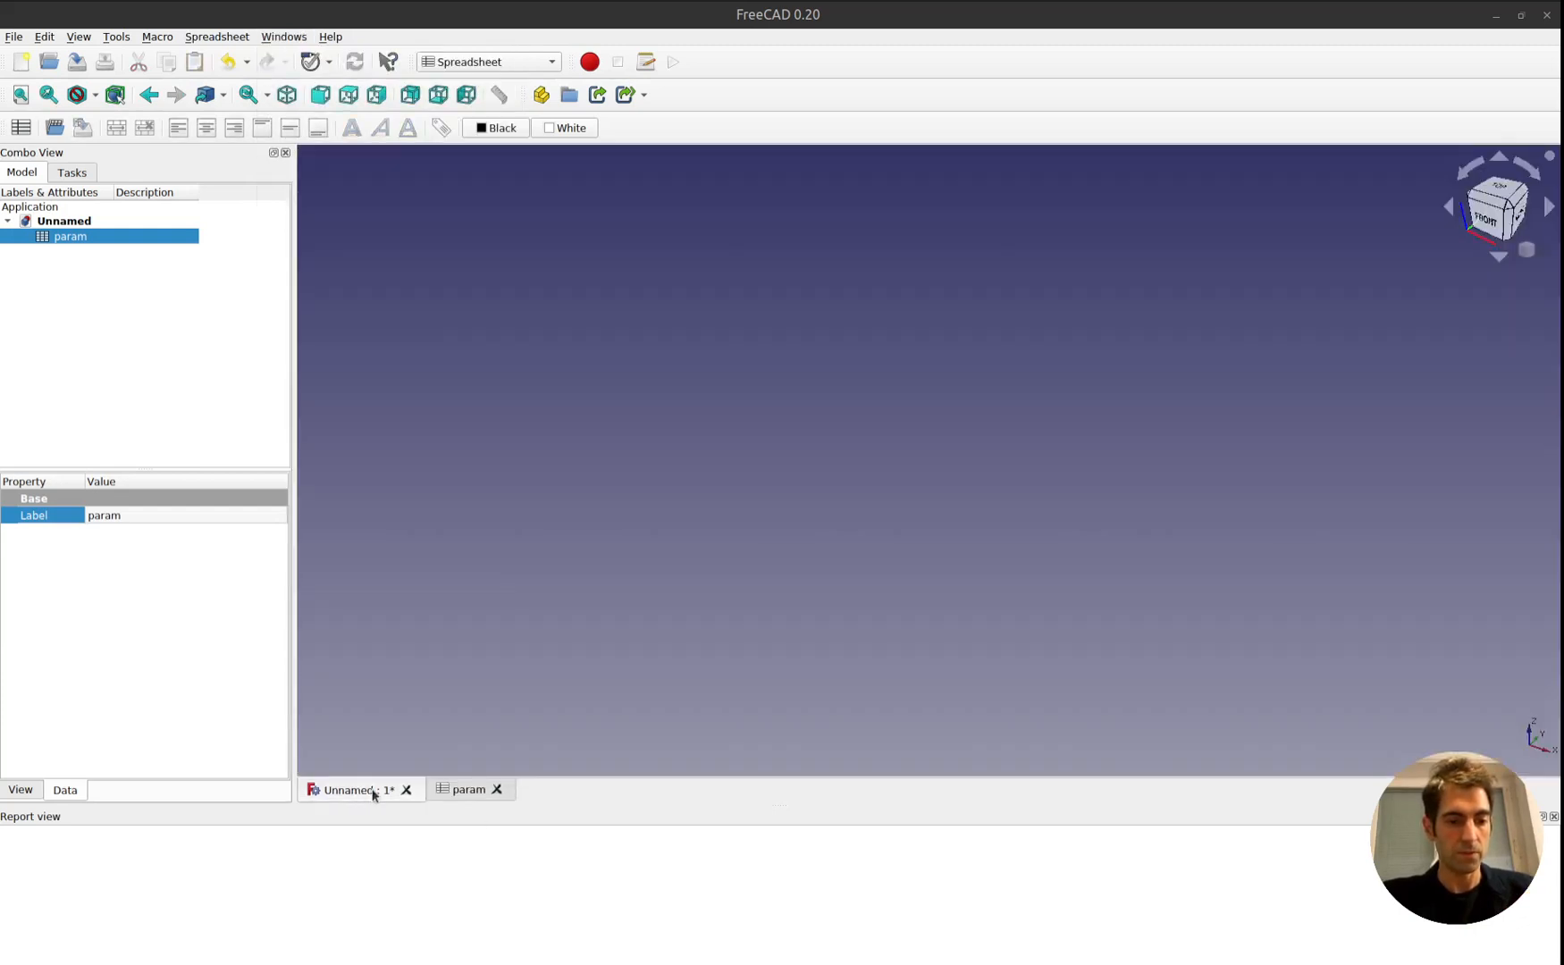
Bring the param spreadsheet to the front and tile it side by side with the 3D view.
click(455, 792)
click(284, 37)
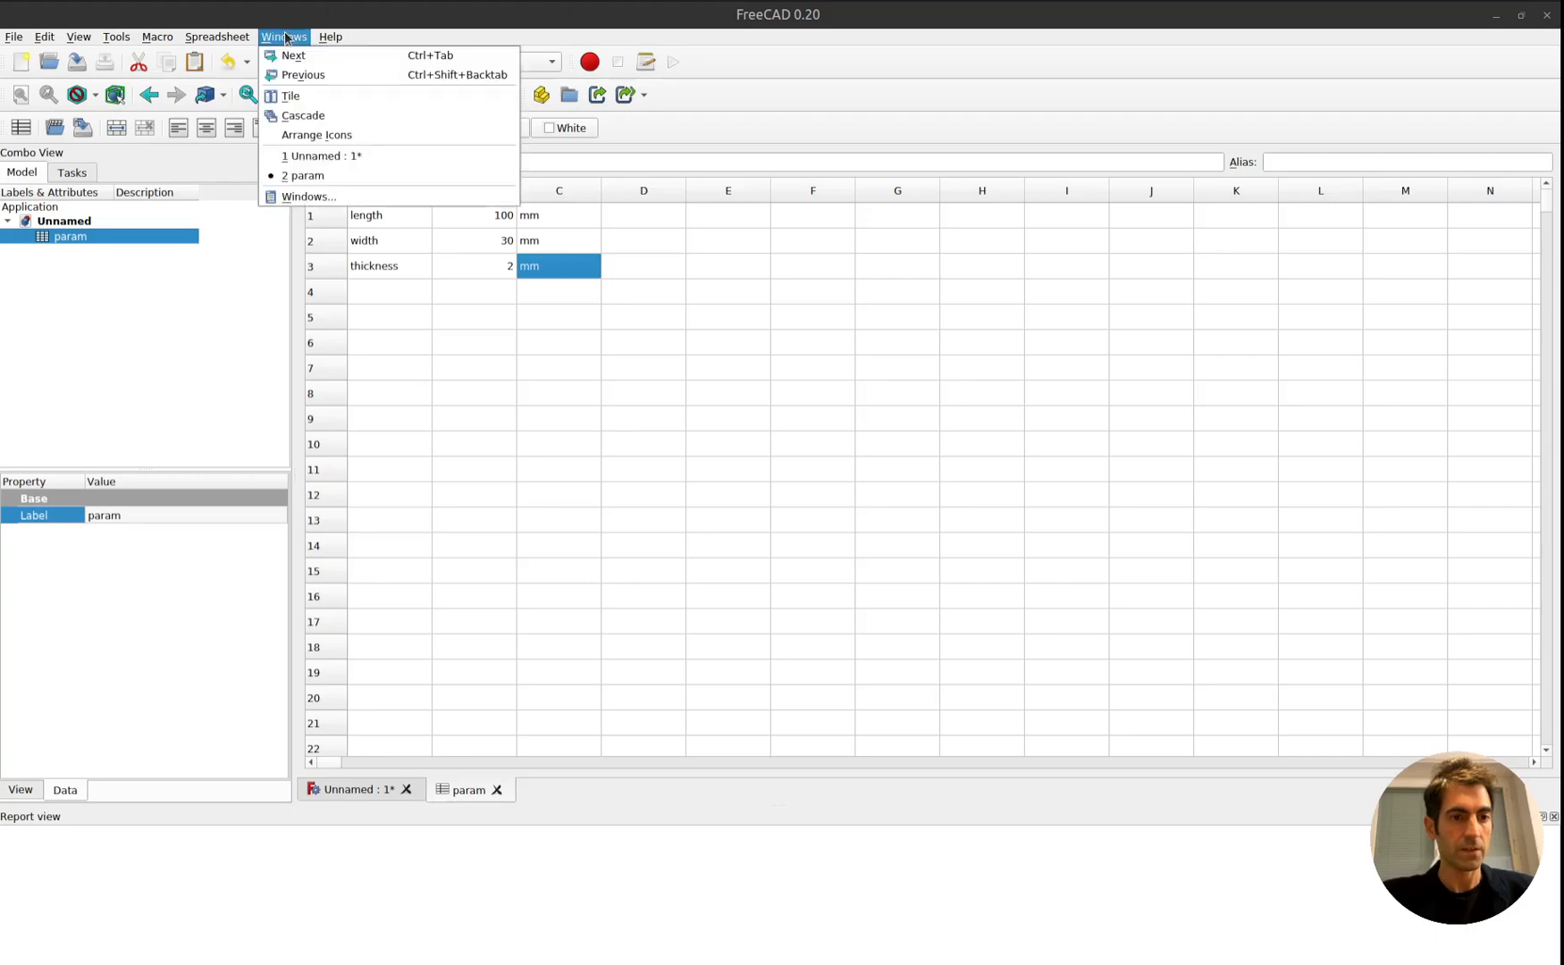
click(304, 94)
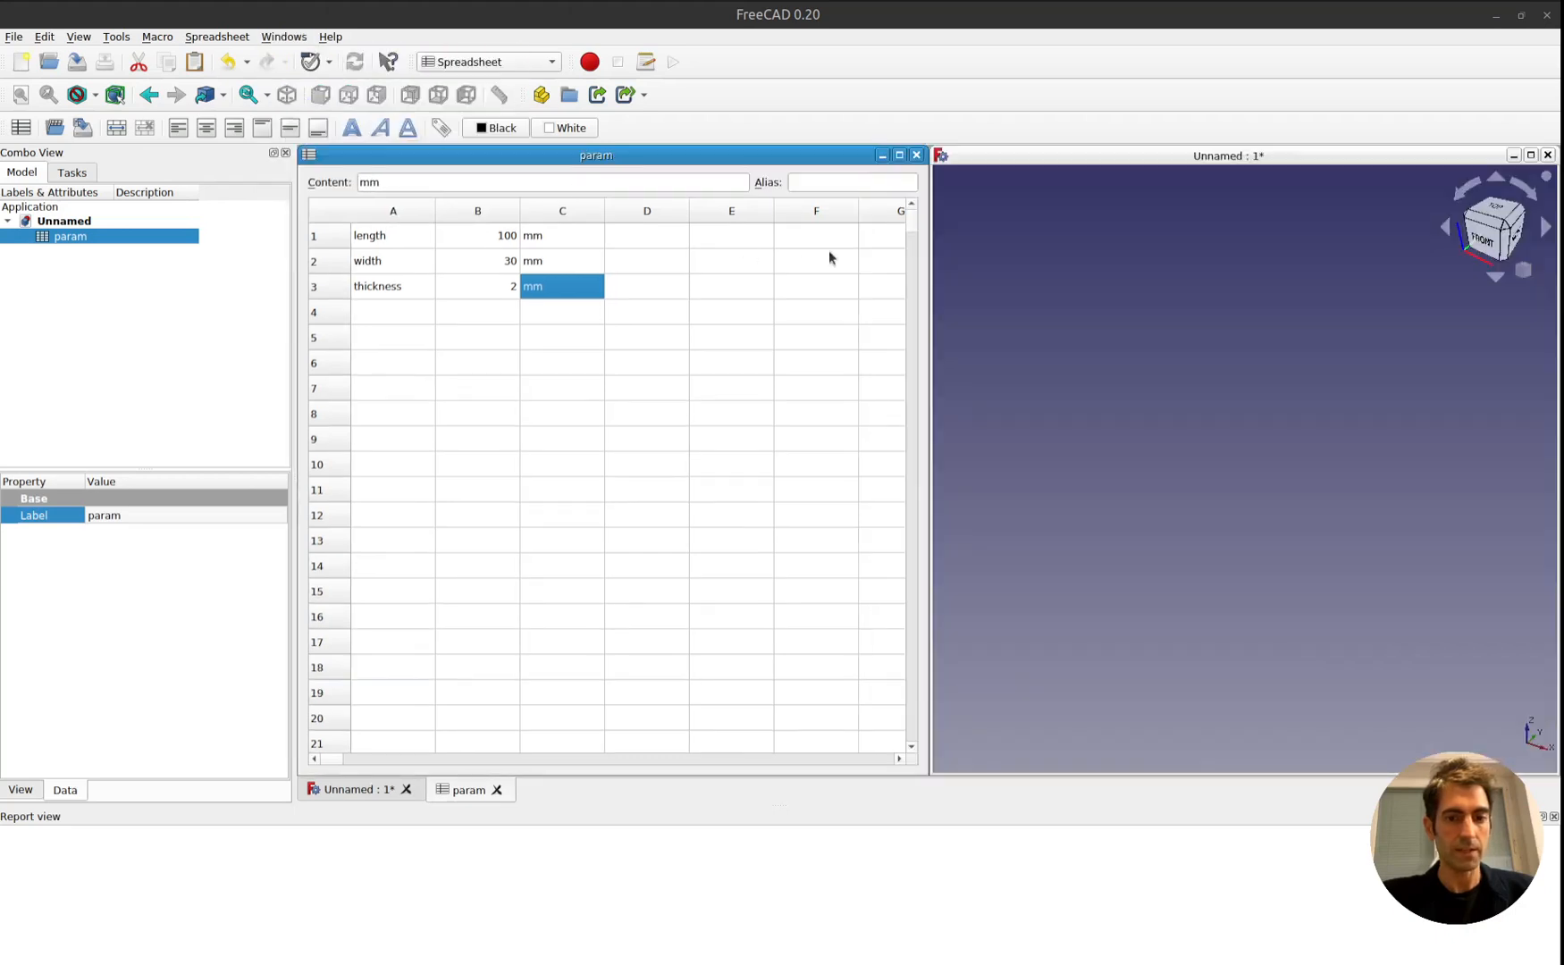
Narrow the spreadsheet window to columns A to C, then move the 3D view beside it and widen it to fill the remaining space.
drag(925, 246, 649, 242)
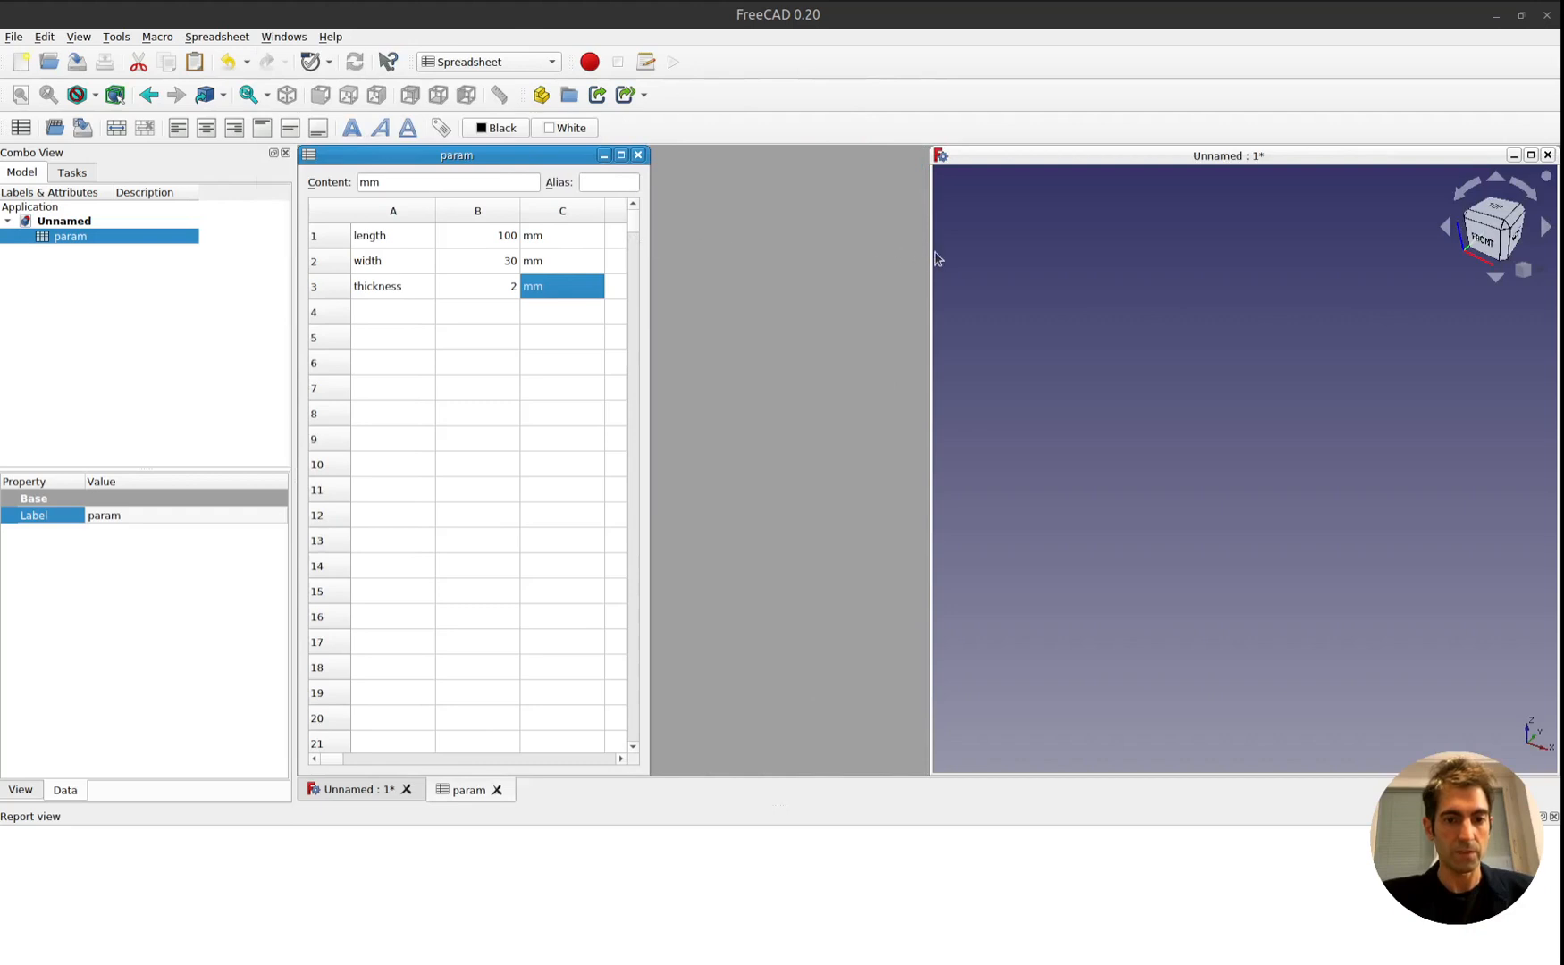
drag(1032, 160, 779, 149)
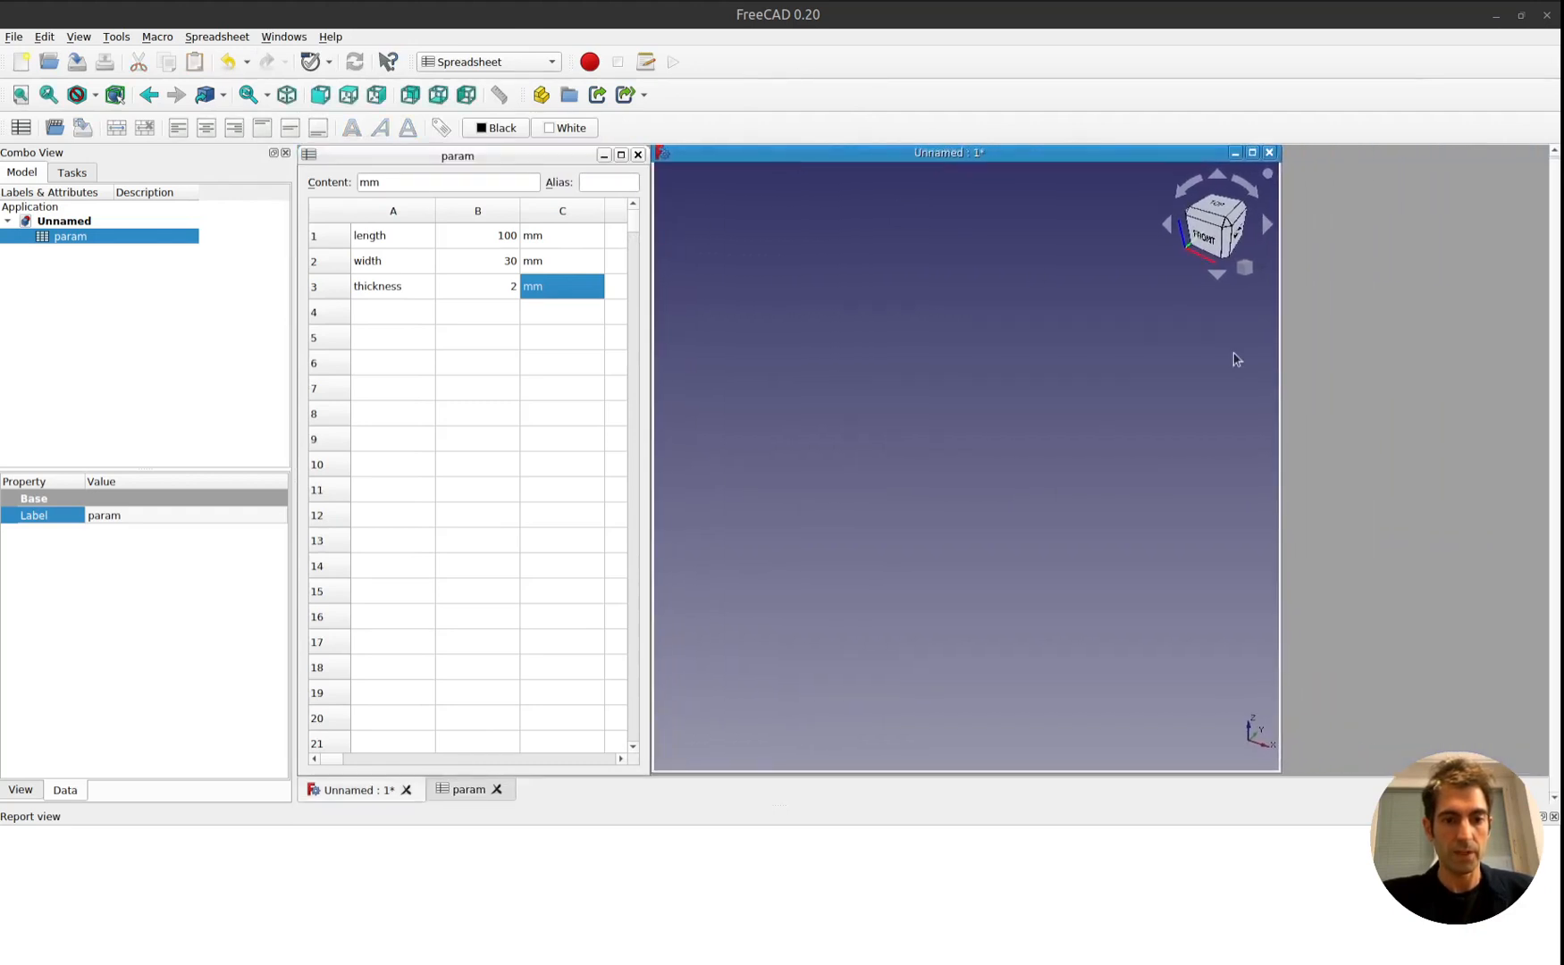
drag(1278, 370, 1542, 382)
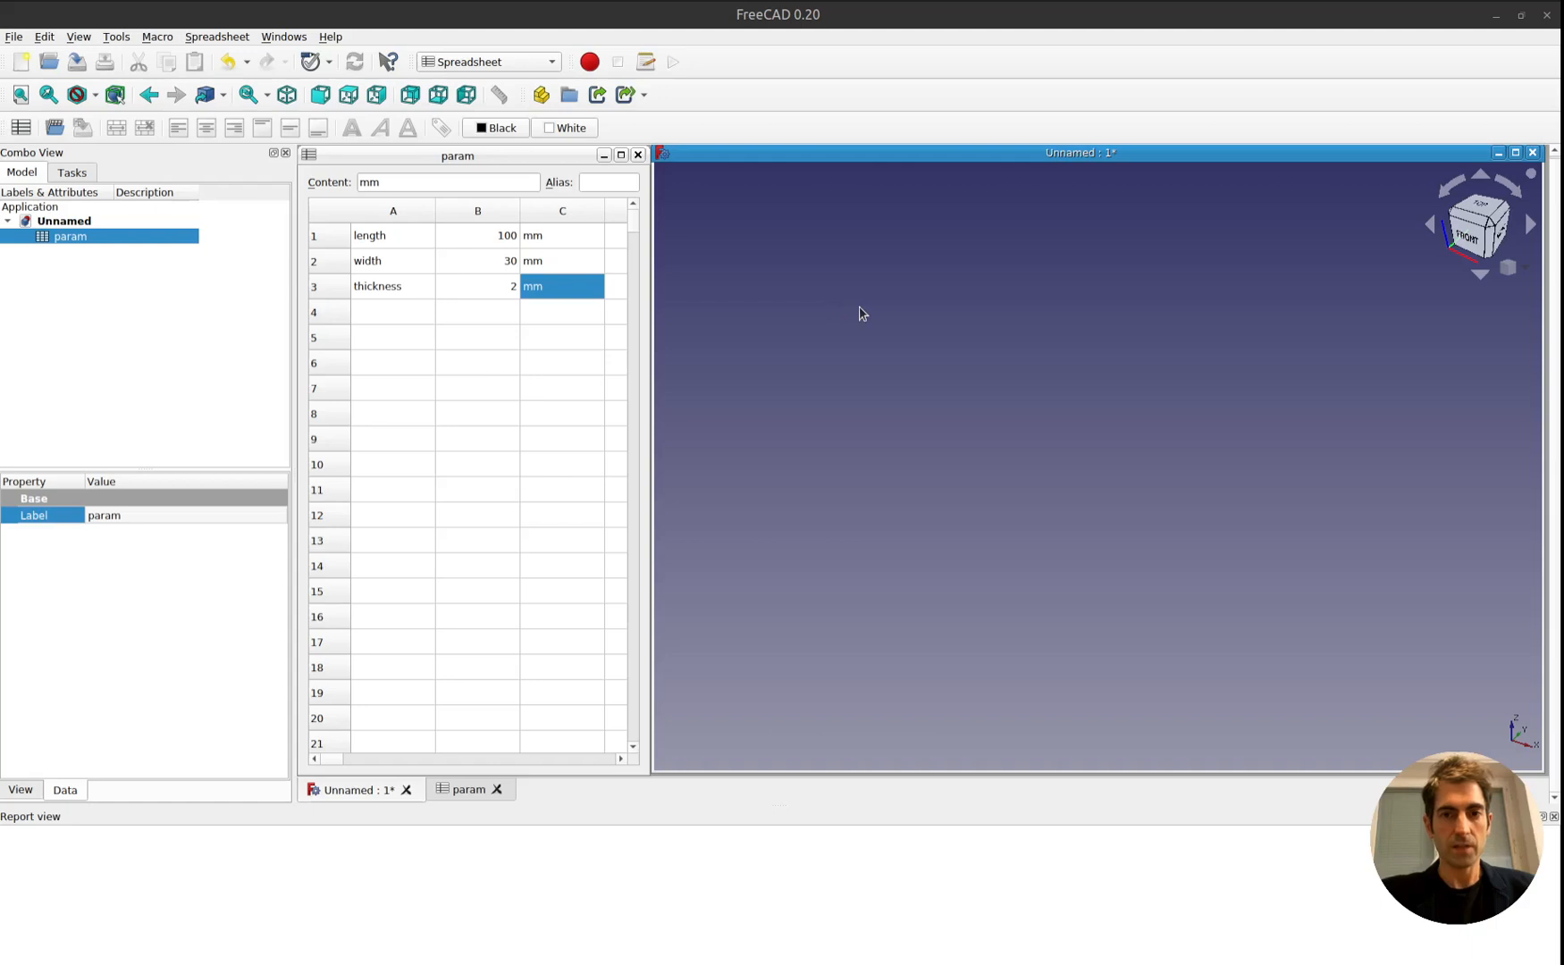
Switch to the Sketcher workbench and try to create a new sketch while the param spreadsheet is selected.
click(492, 62)
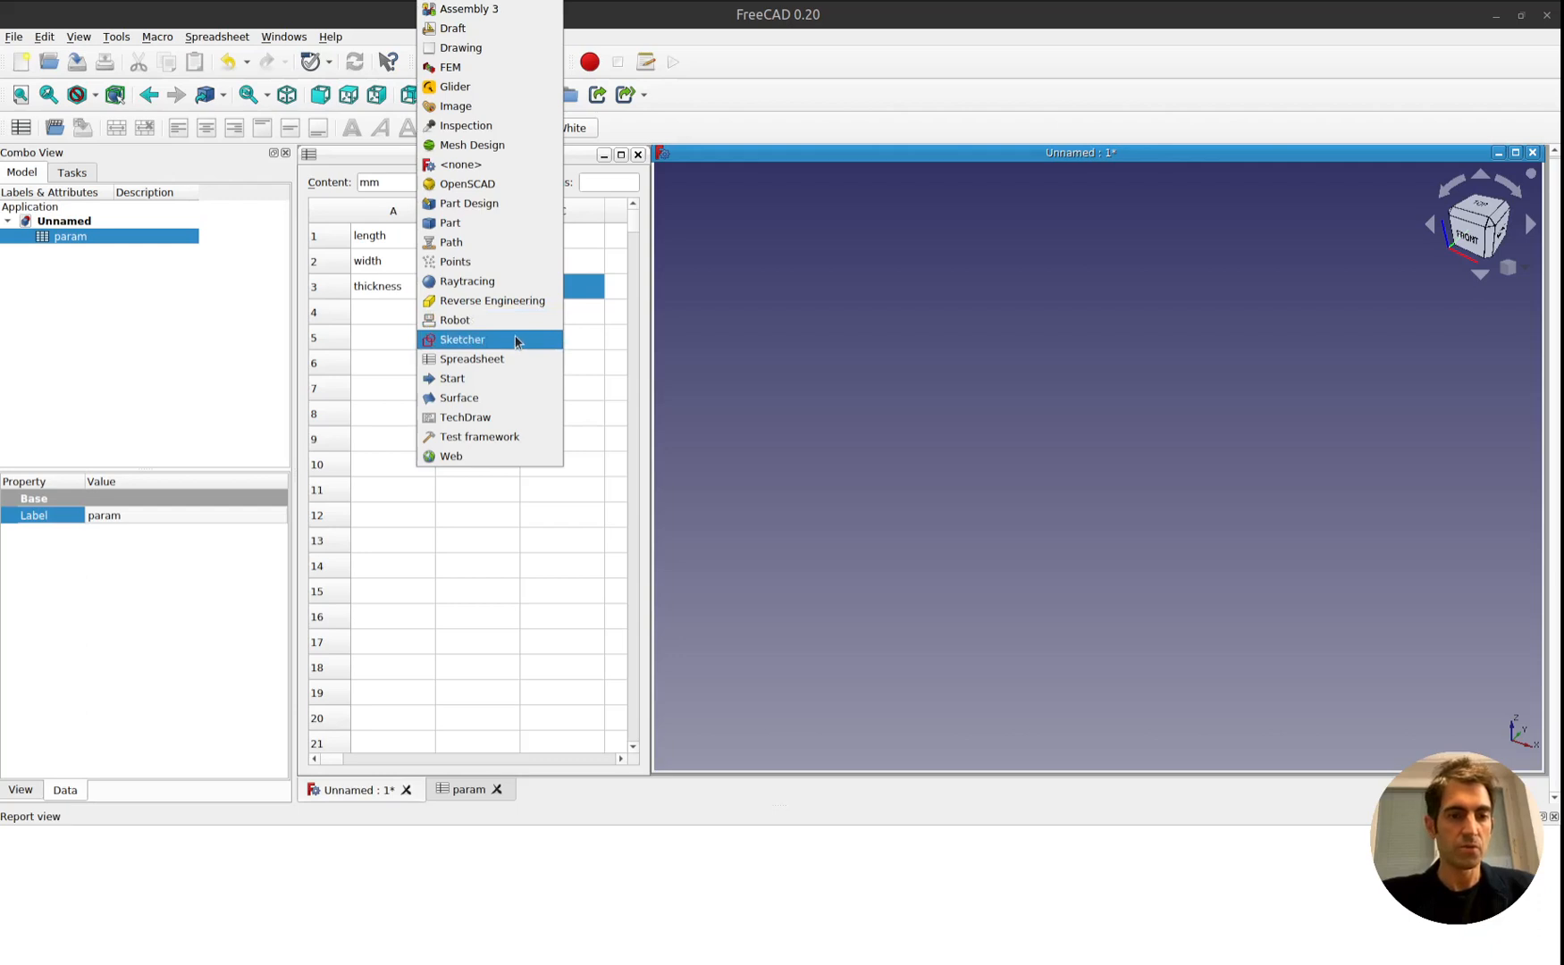
click(515, 341)
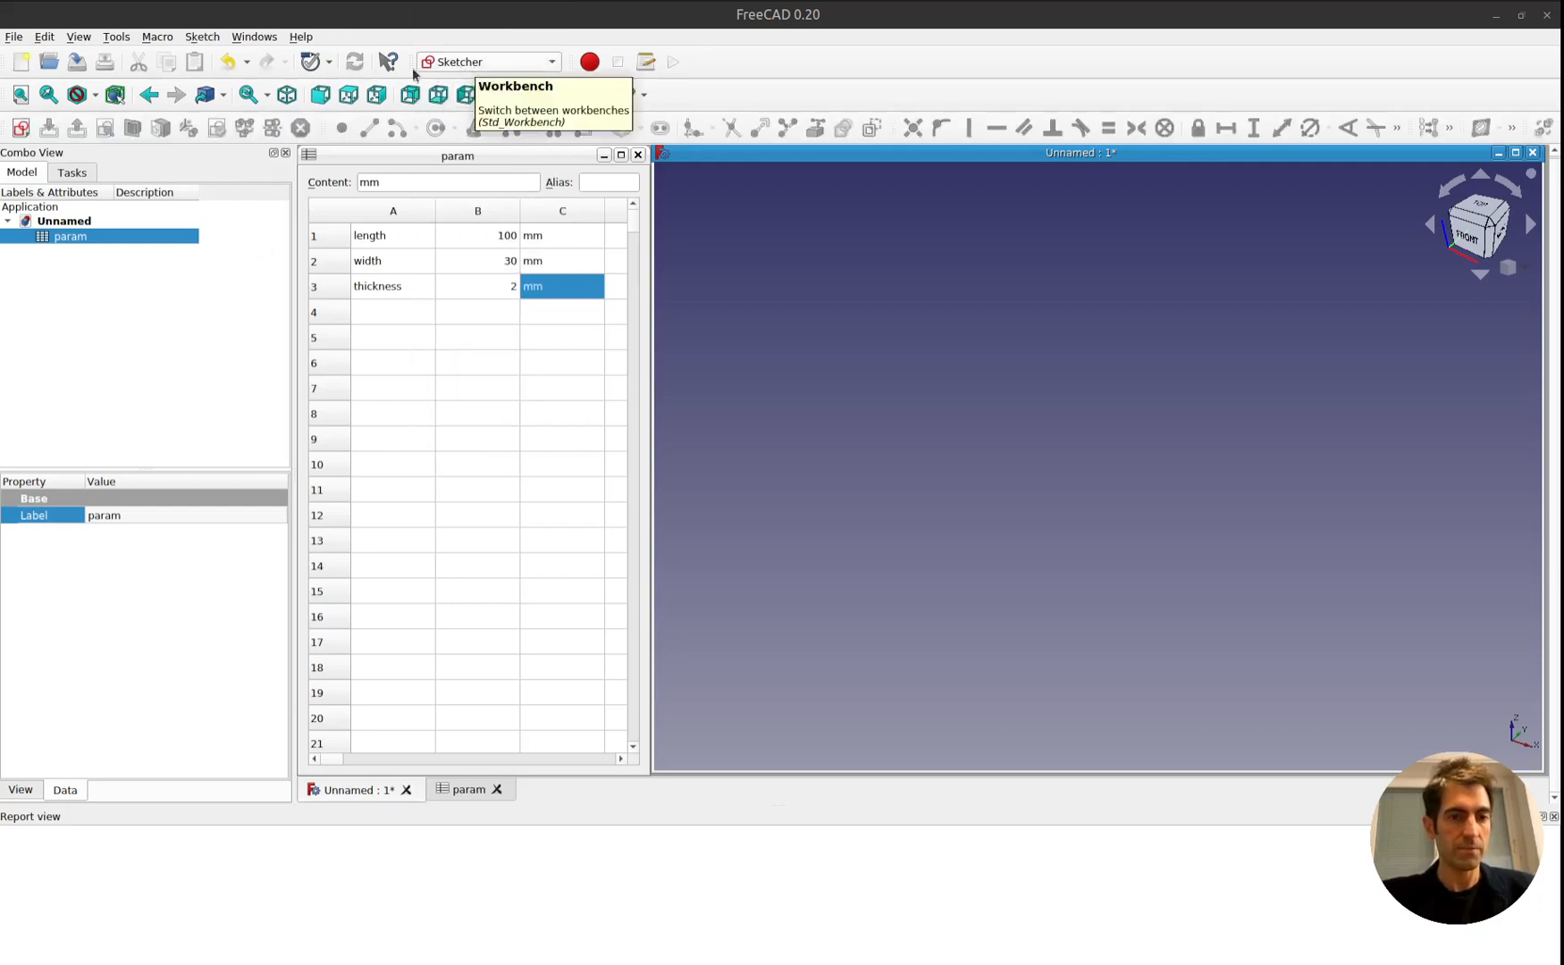
click(22, 132)
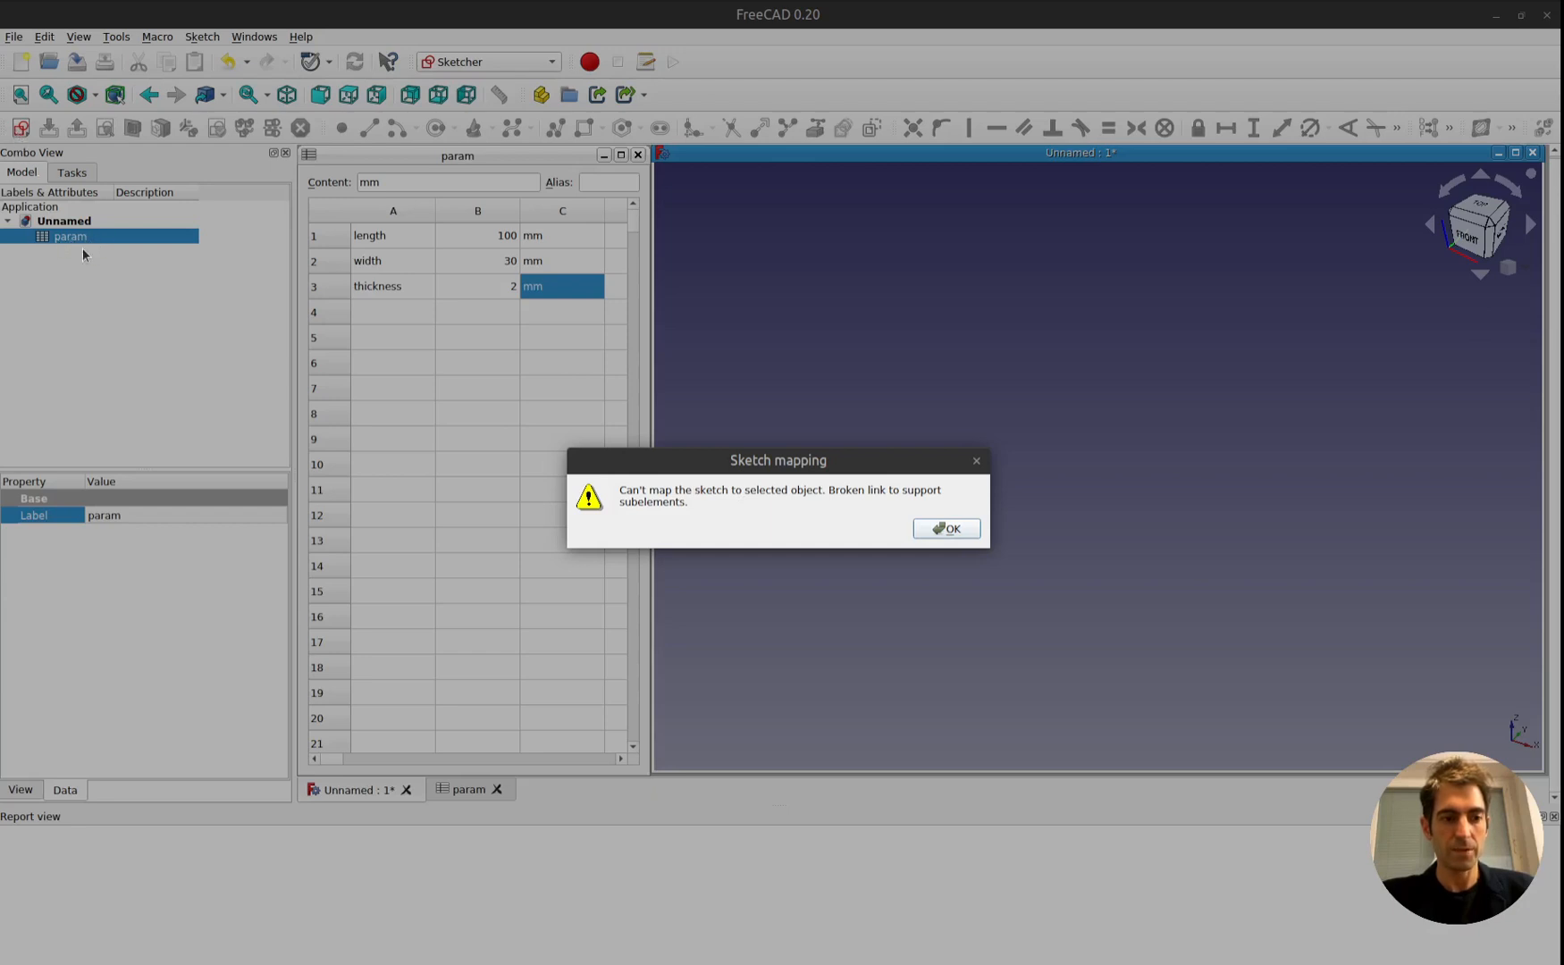
click(949, 530)
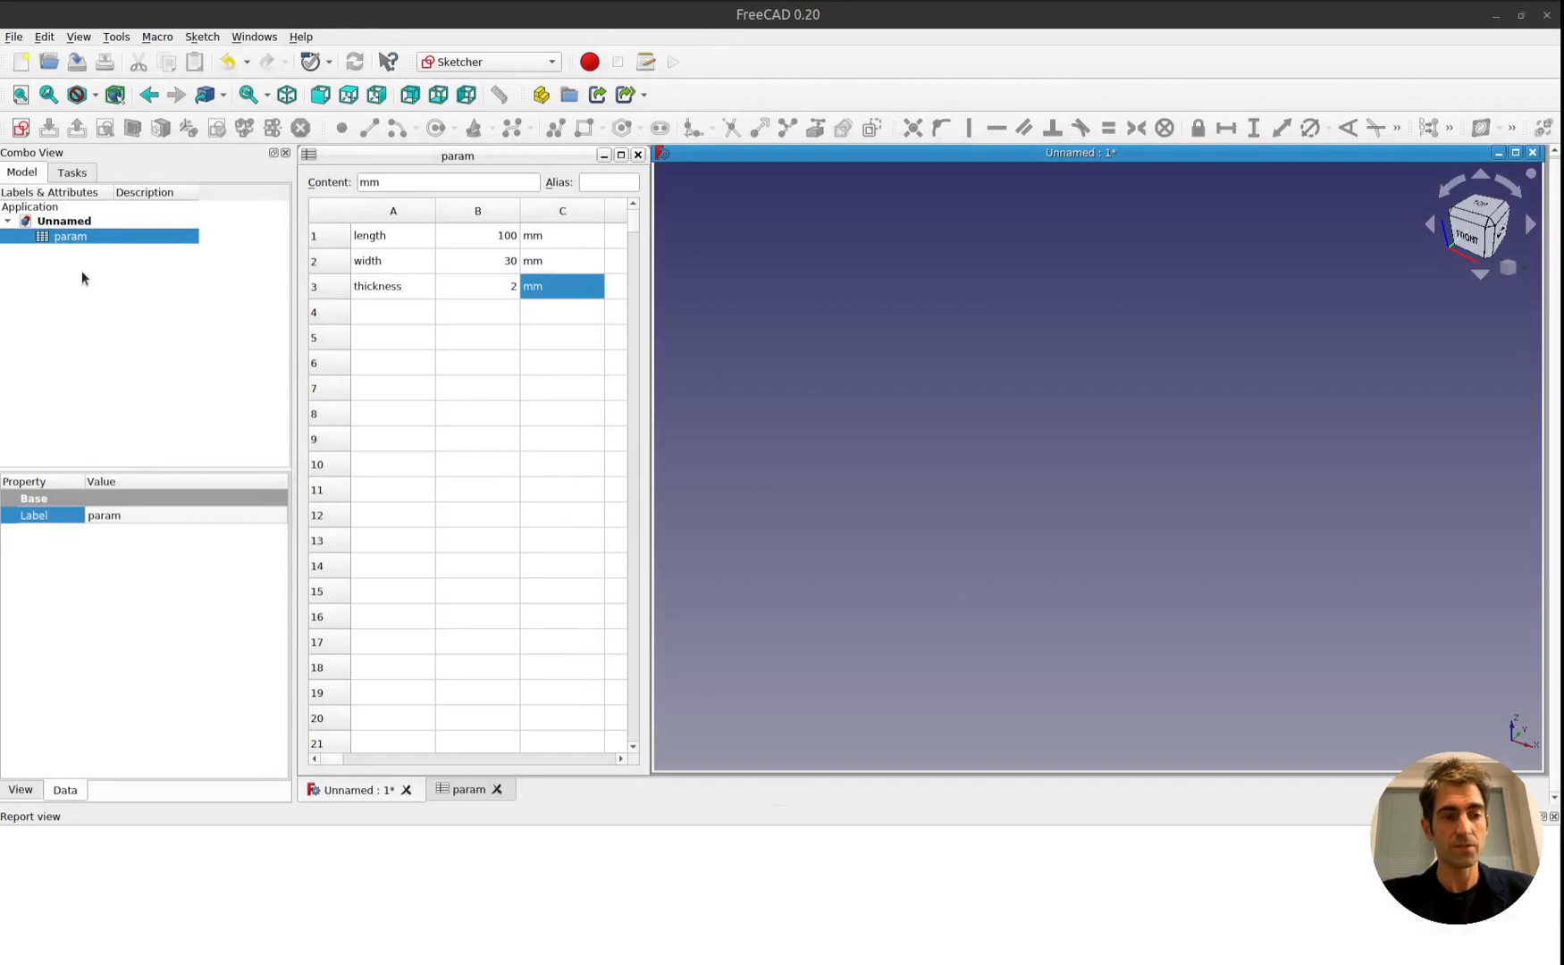
Create a new sketch on the XY-Plane with nothing selected and draw a rectangle about 89 by 41 mm around the origin.
click(82, 273)
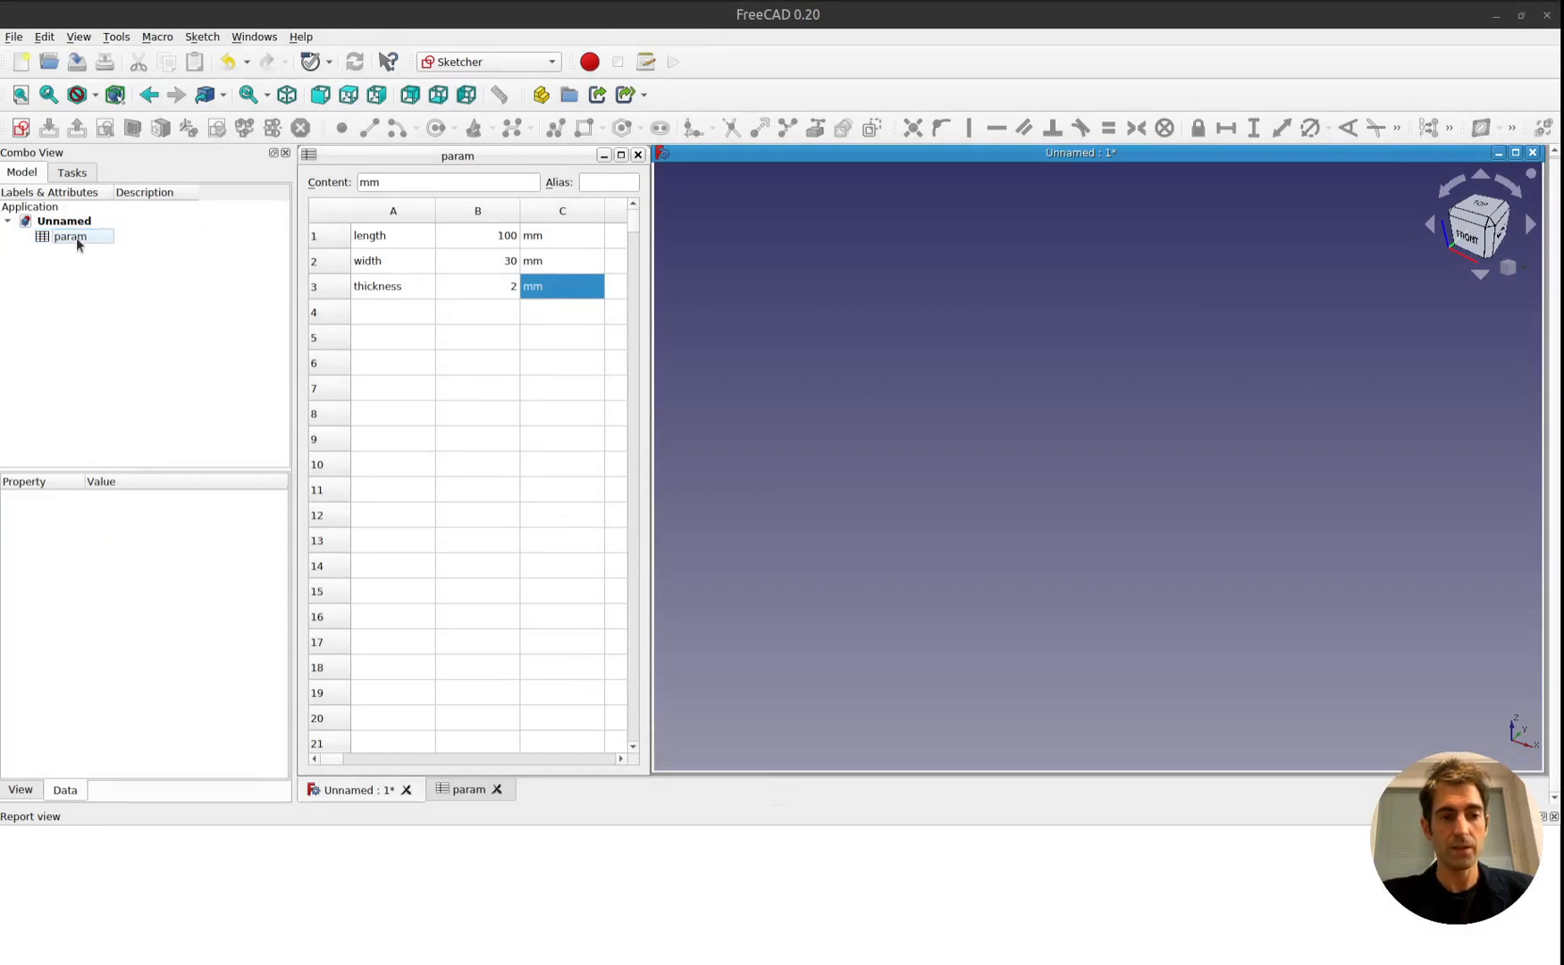
click(19, 130)
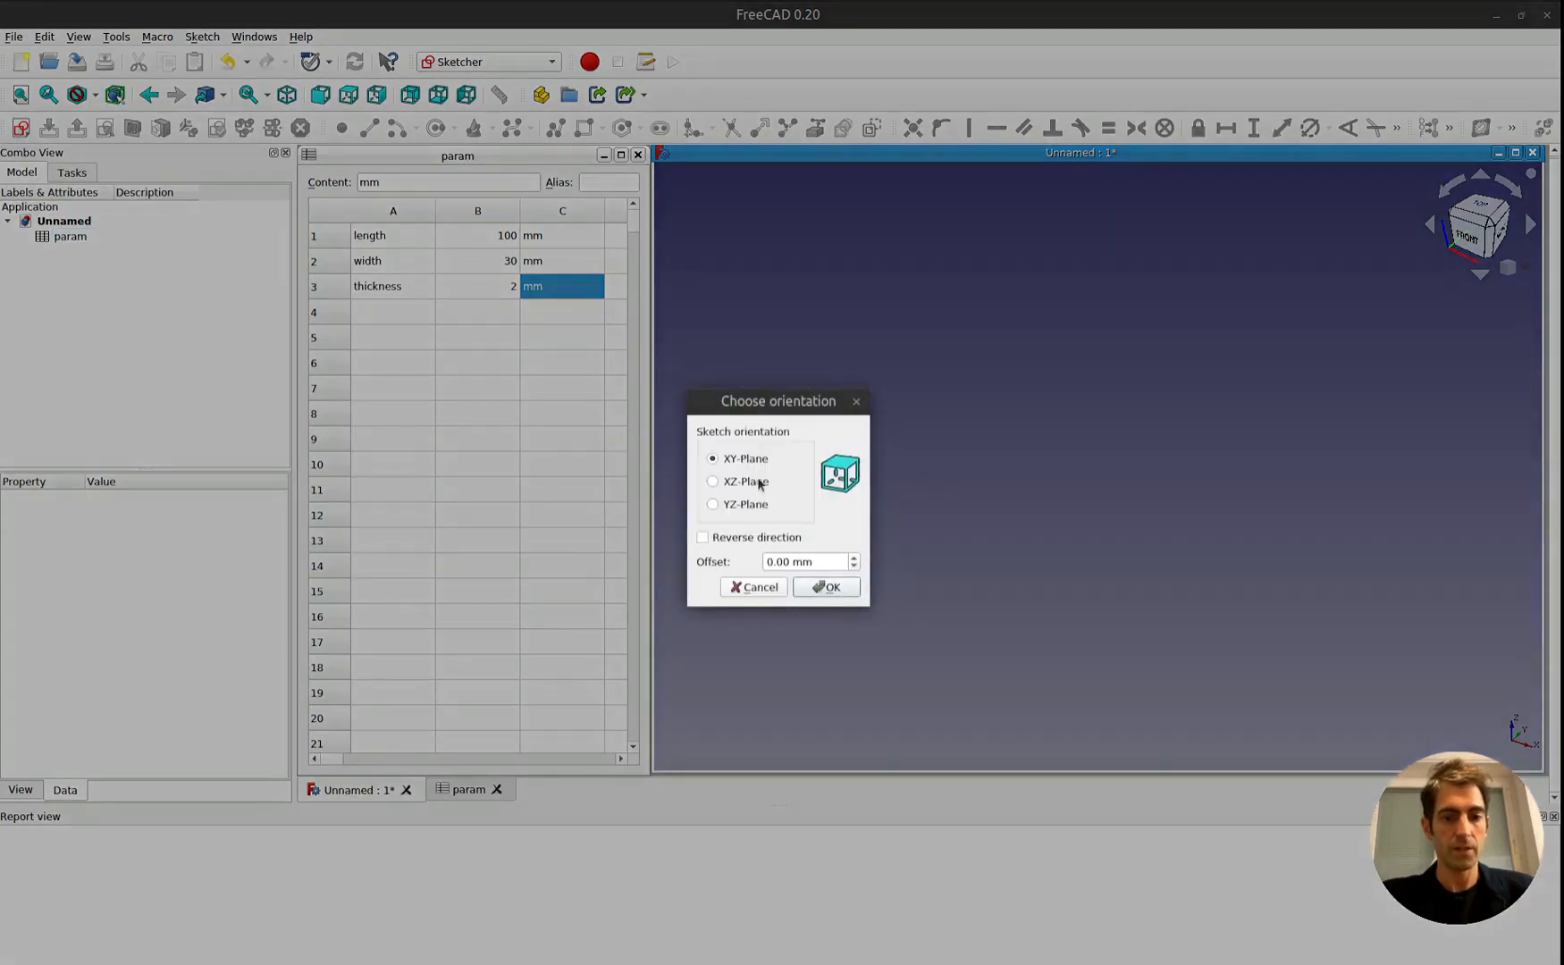
click(826, 587)
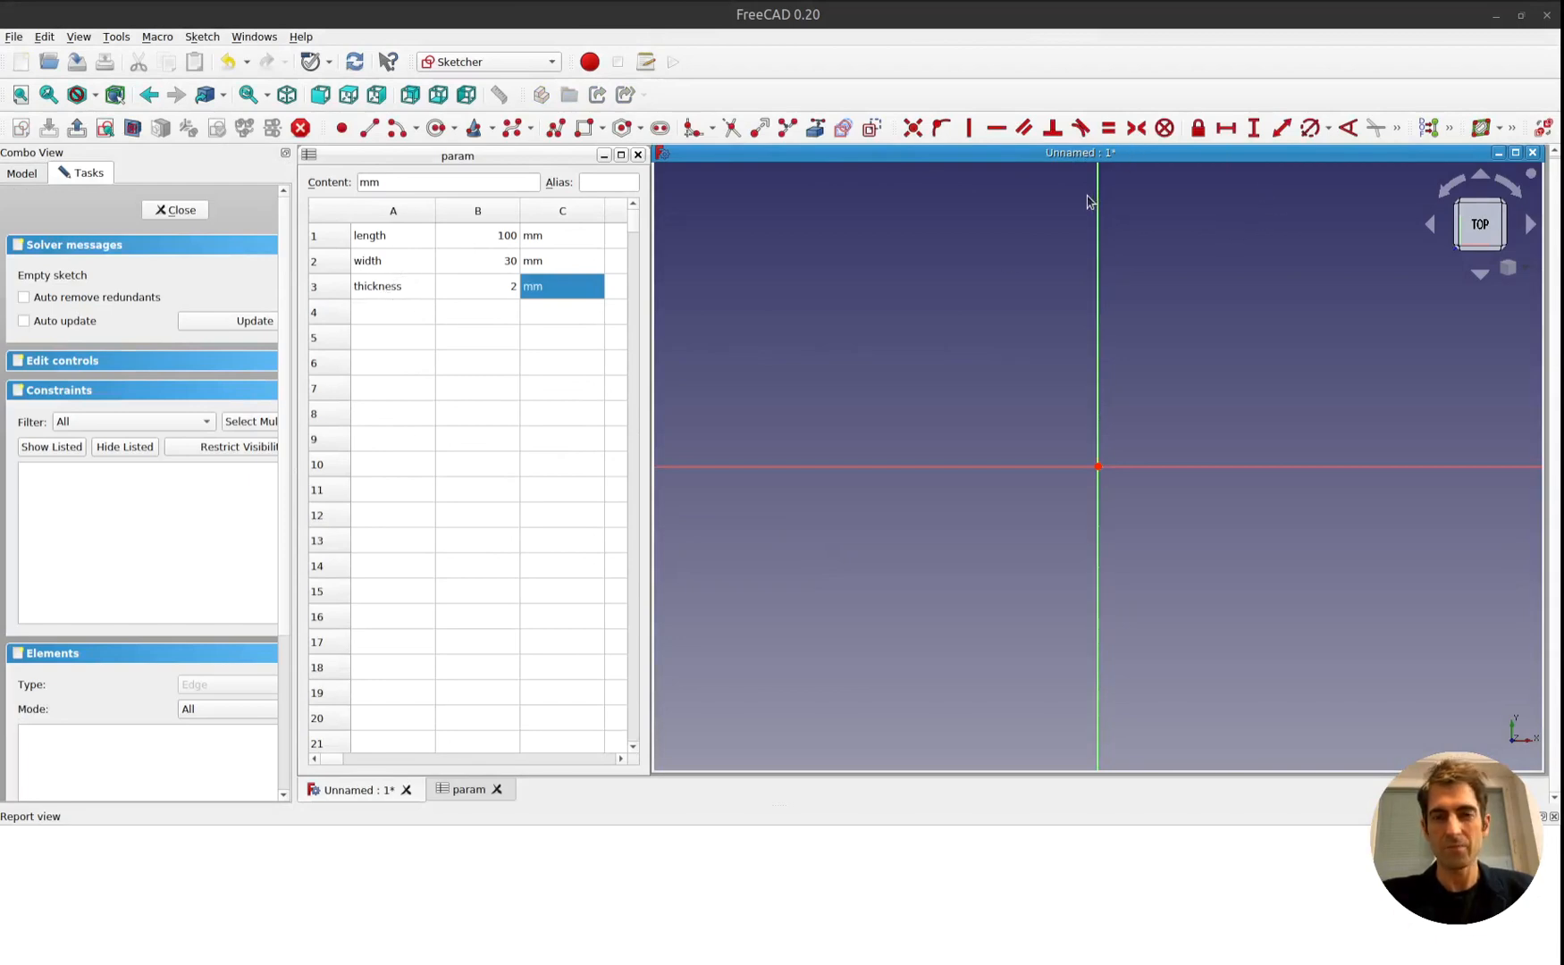
click(581, 132)
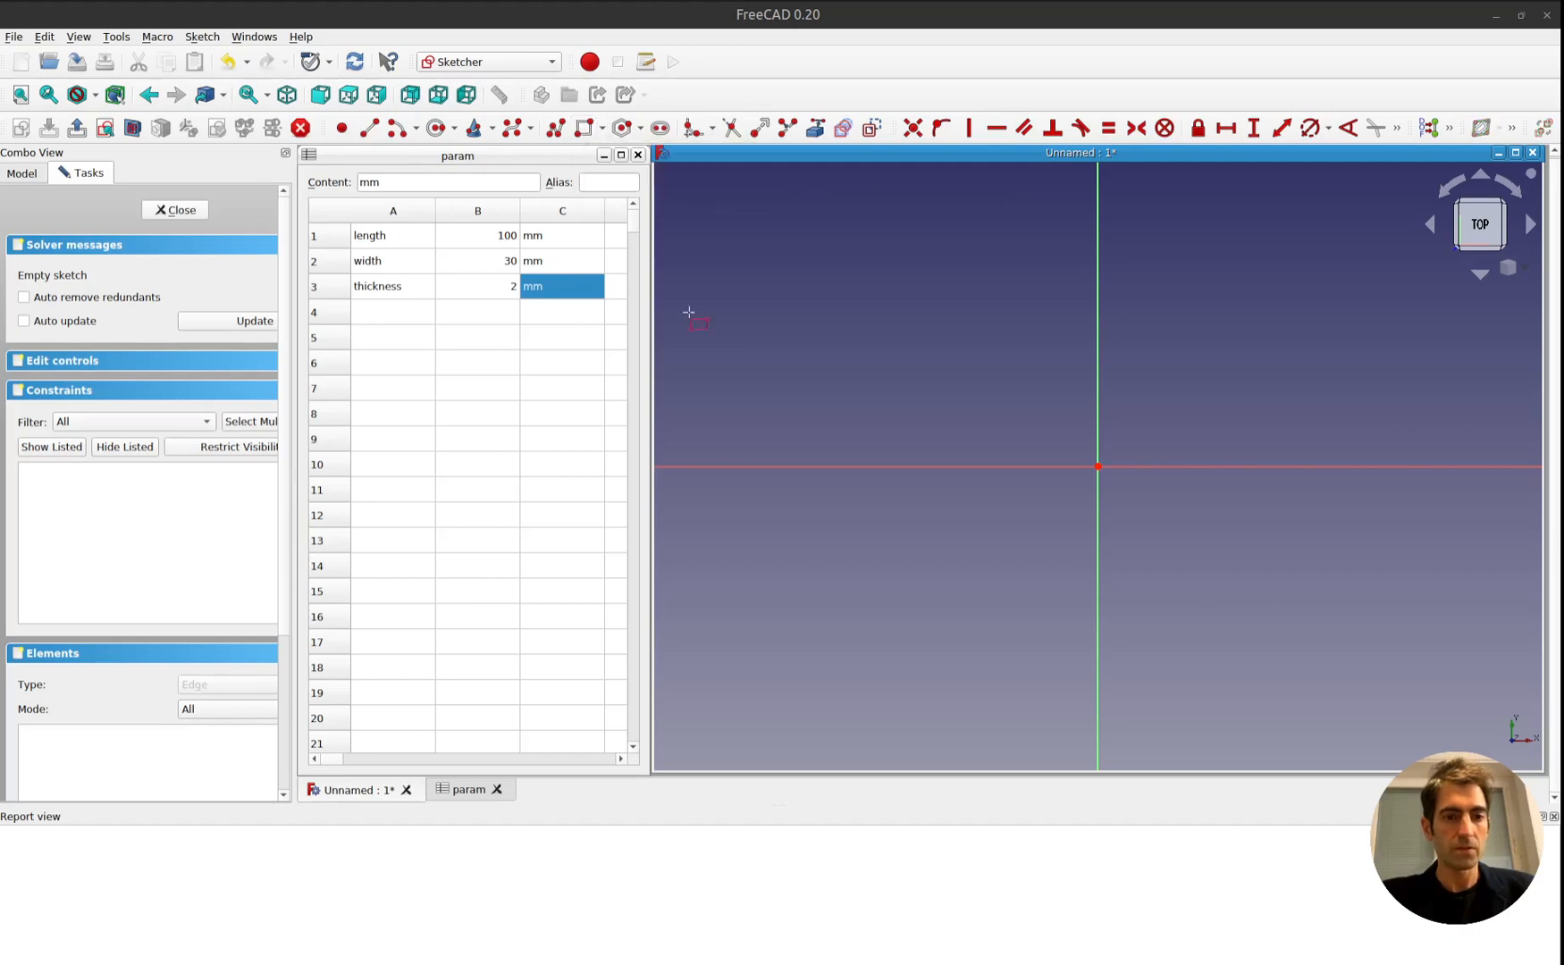
click(801, 361)
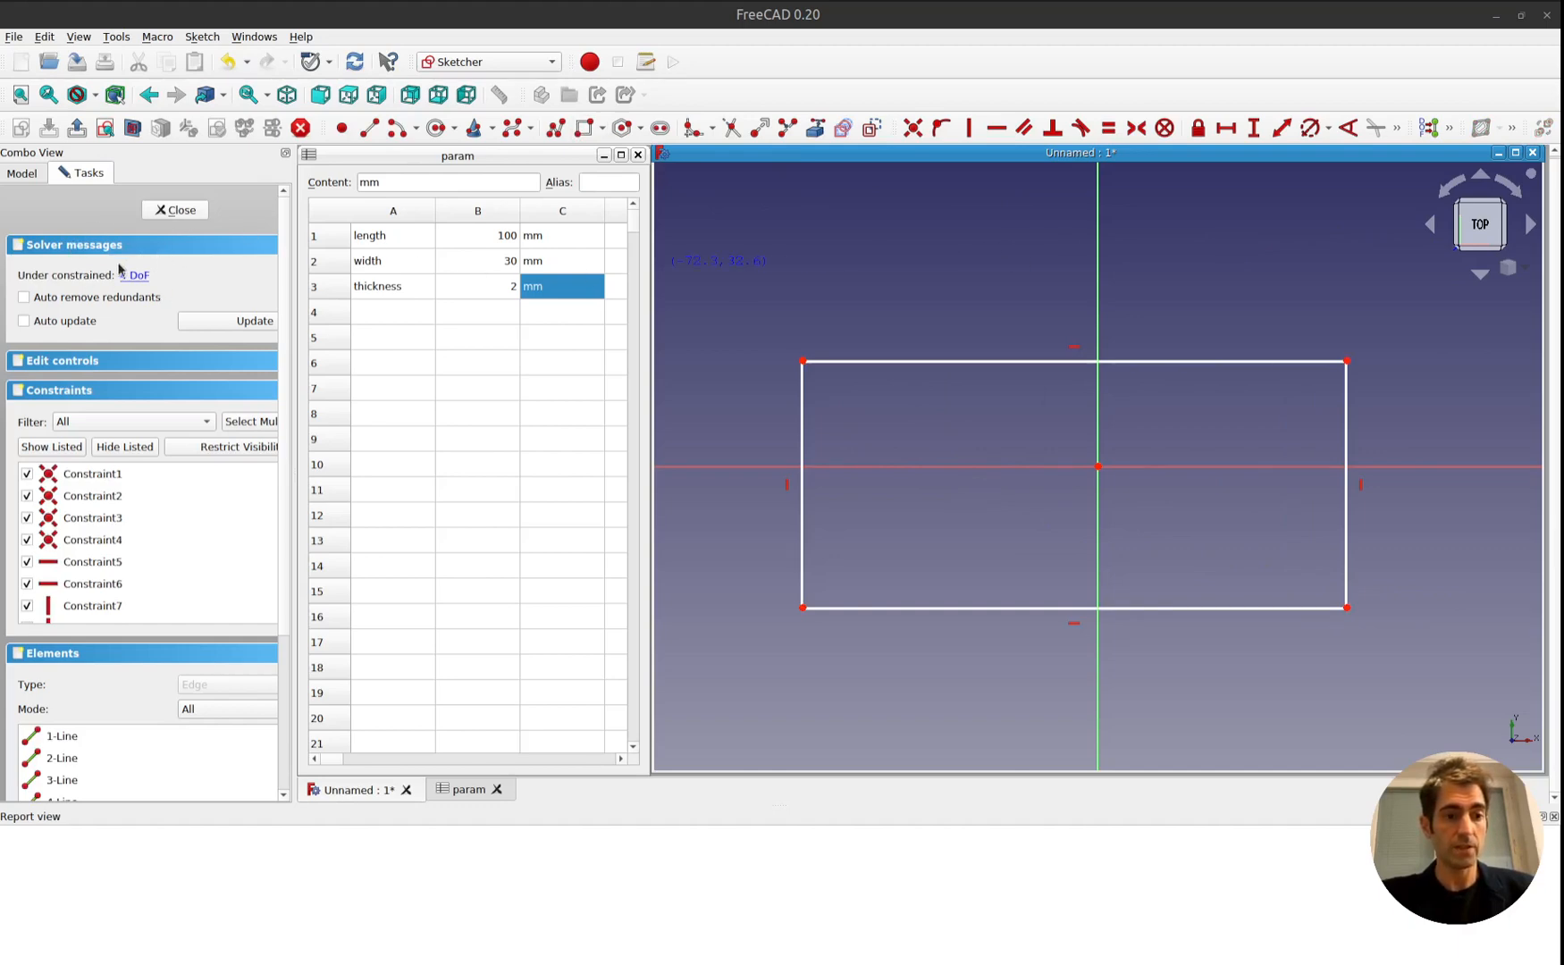
Add a horizontal distance constraint to the rectangle's upper edge and enter the formula 90 / 2 for its length.
click(1226, 132)
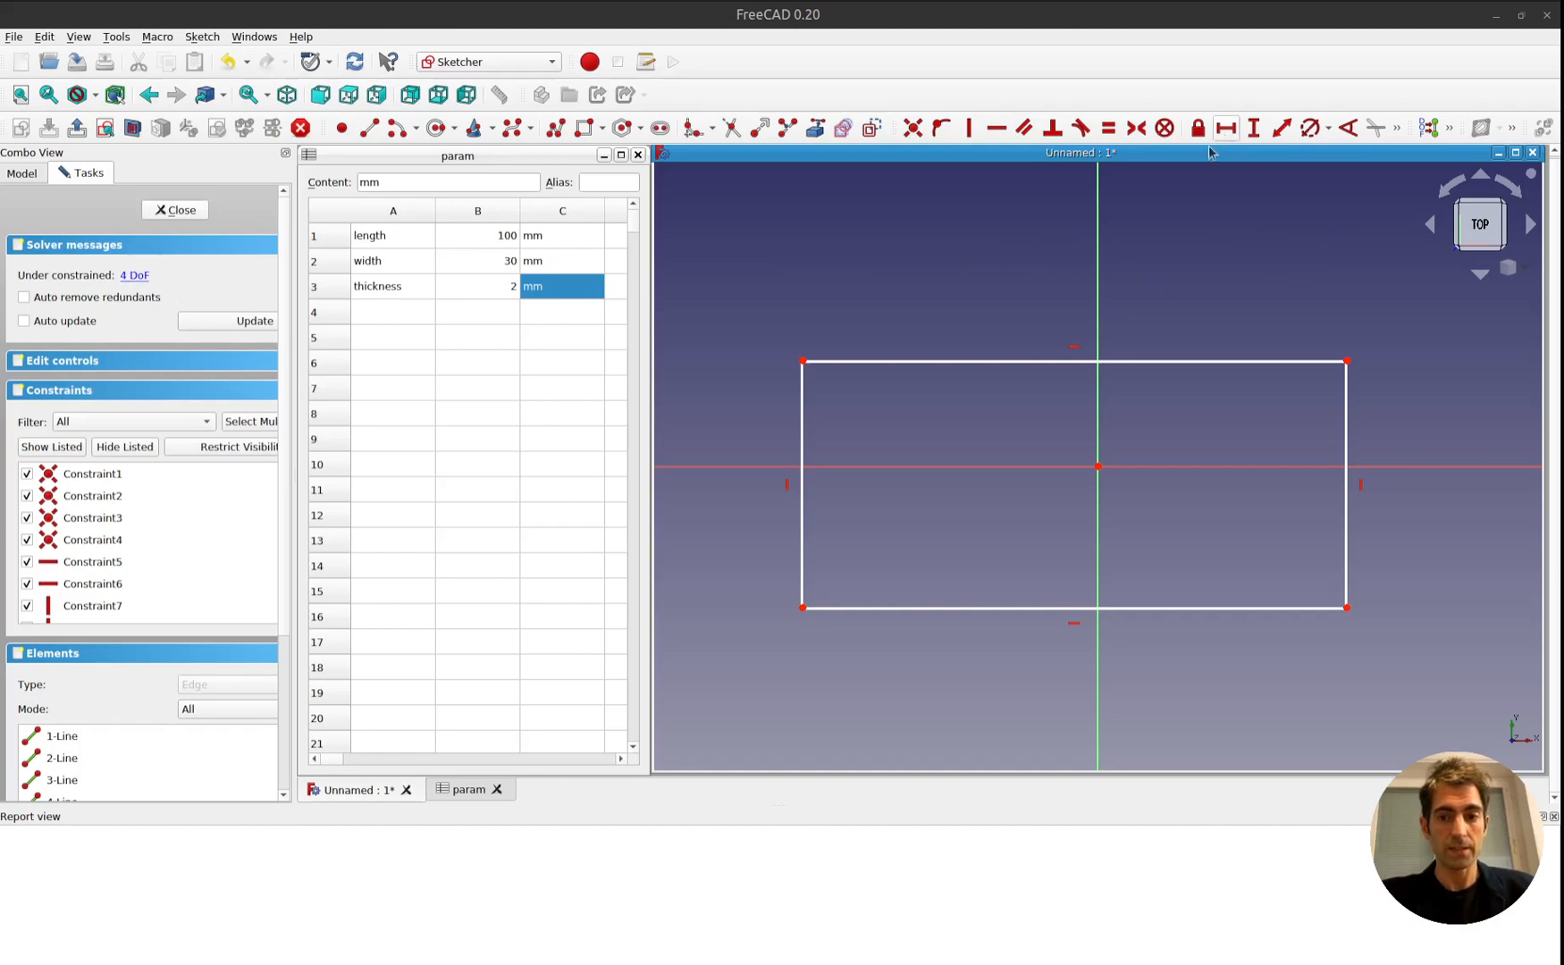
click(991, 362)
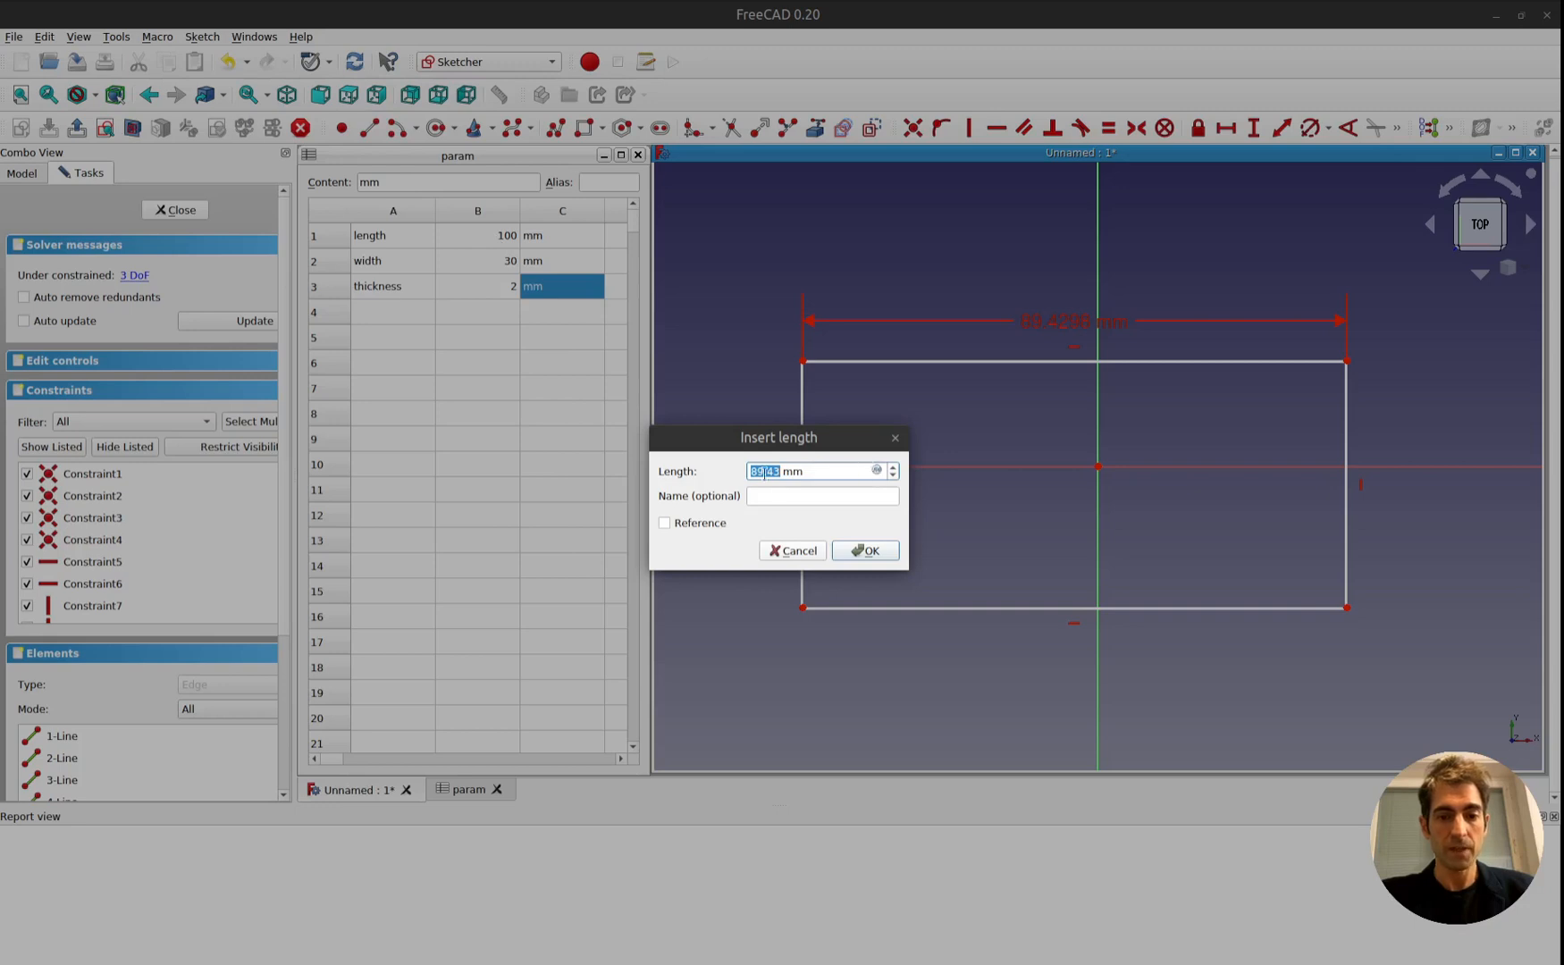
click(875, 472)
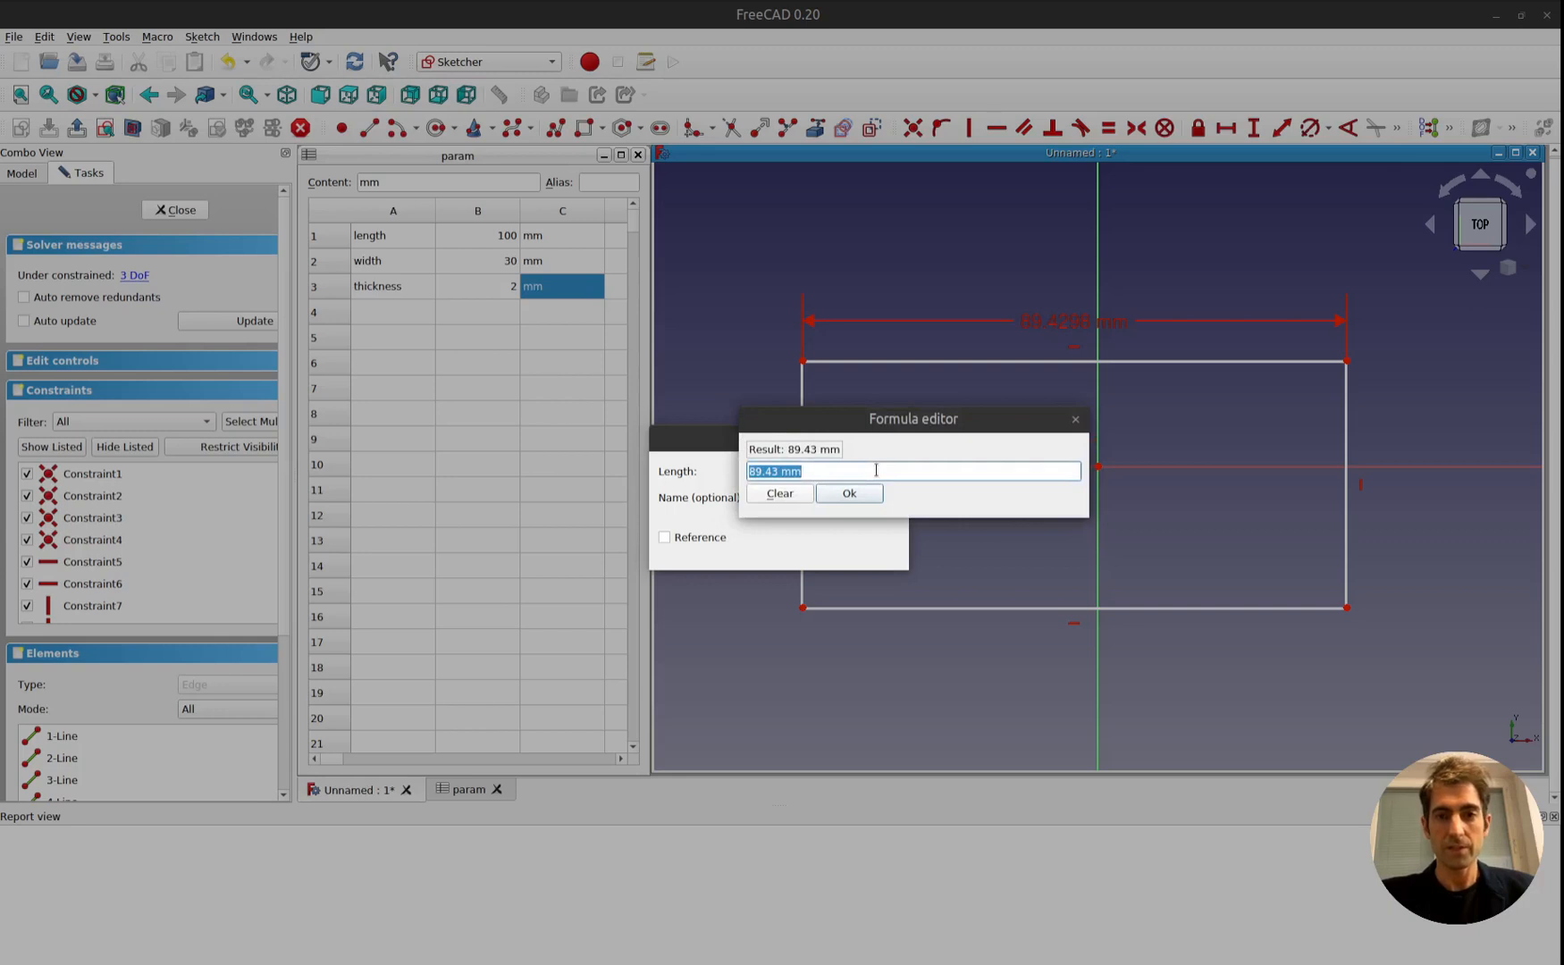
text(90 )
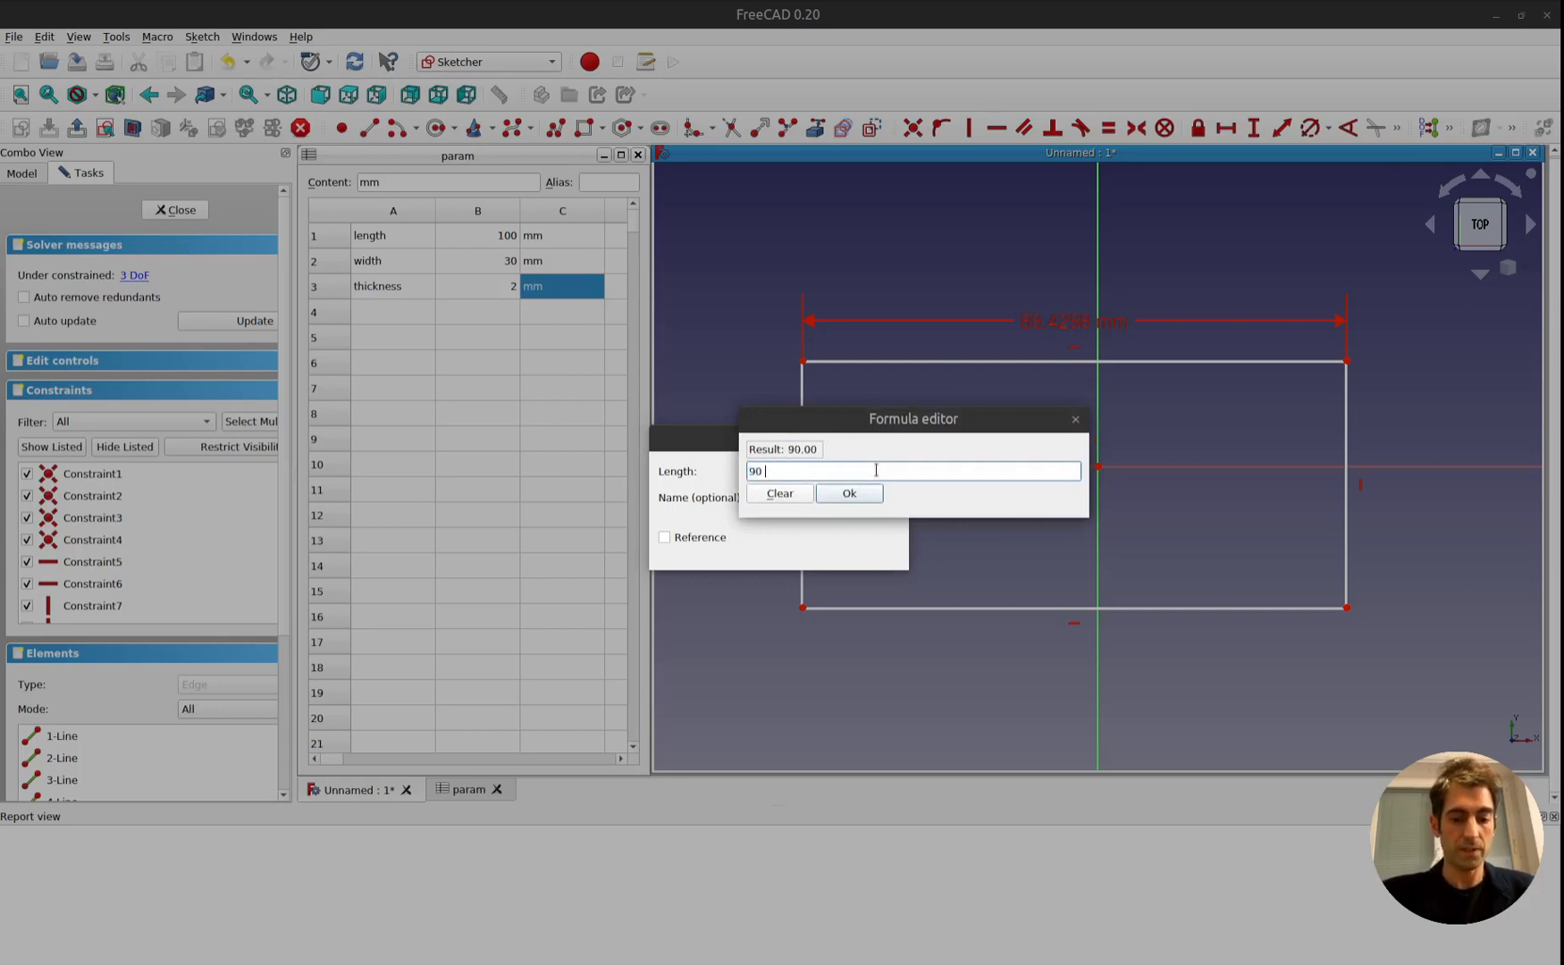
text(/2)
key(Return)
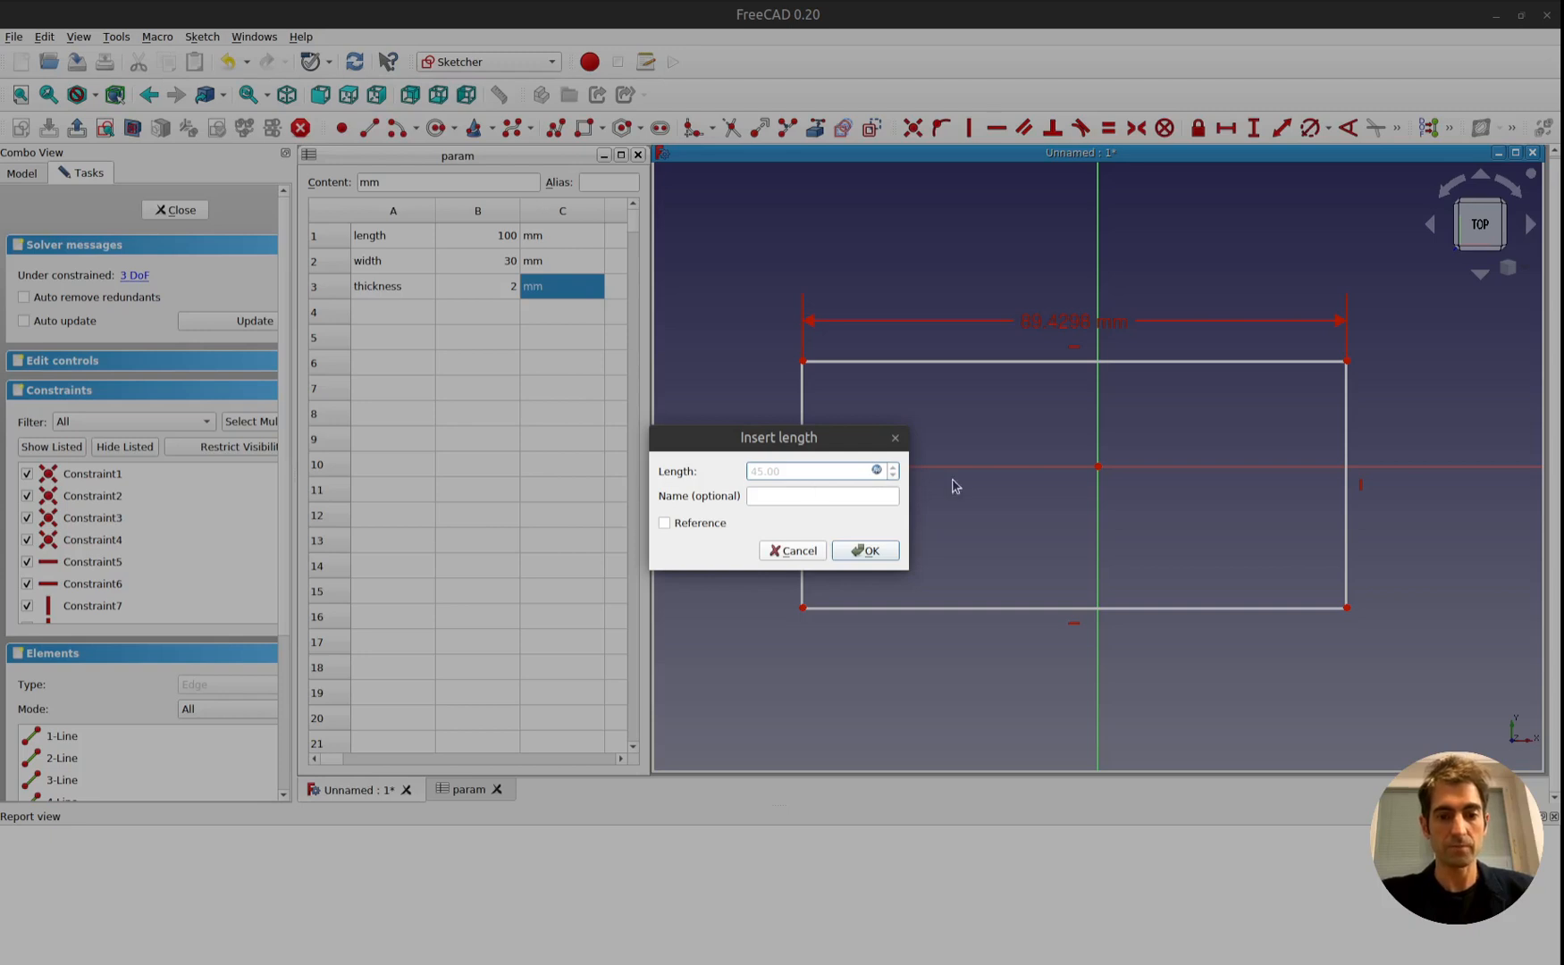
Replace the horizontal constraint's formula with <<param>>.B1 and apply the constraint.
click(876, 470)
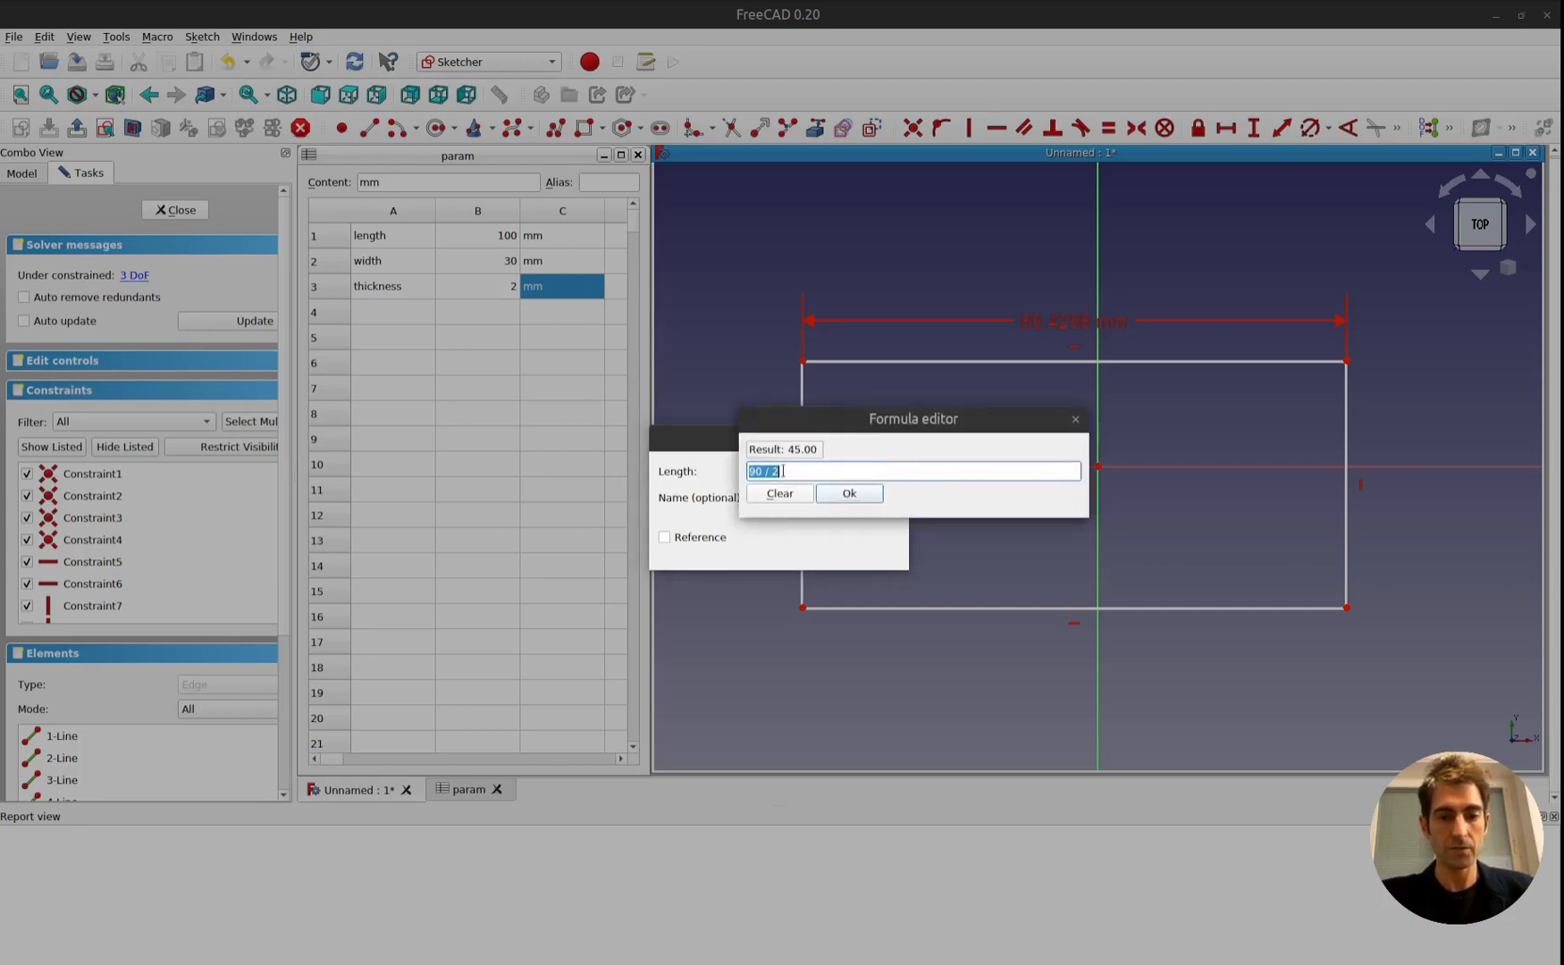
key(BackSpace)
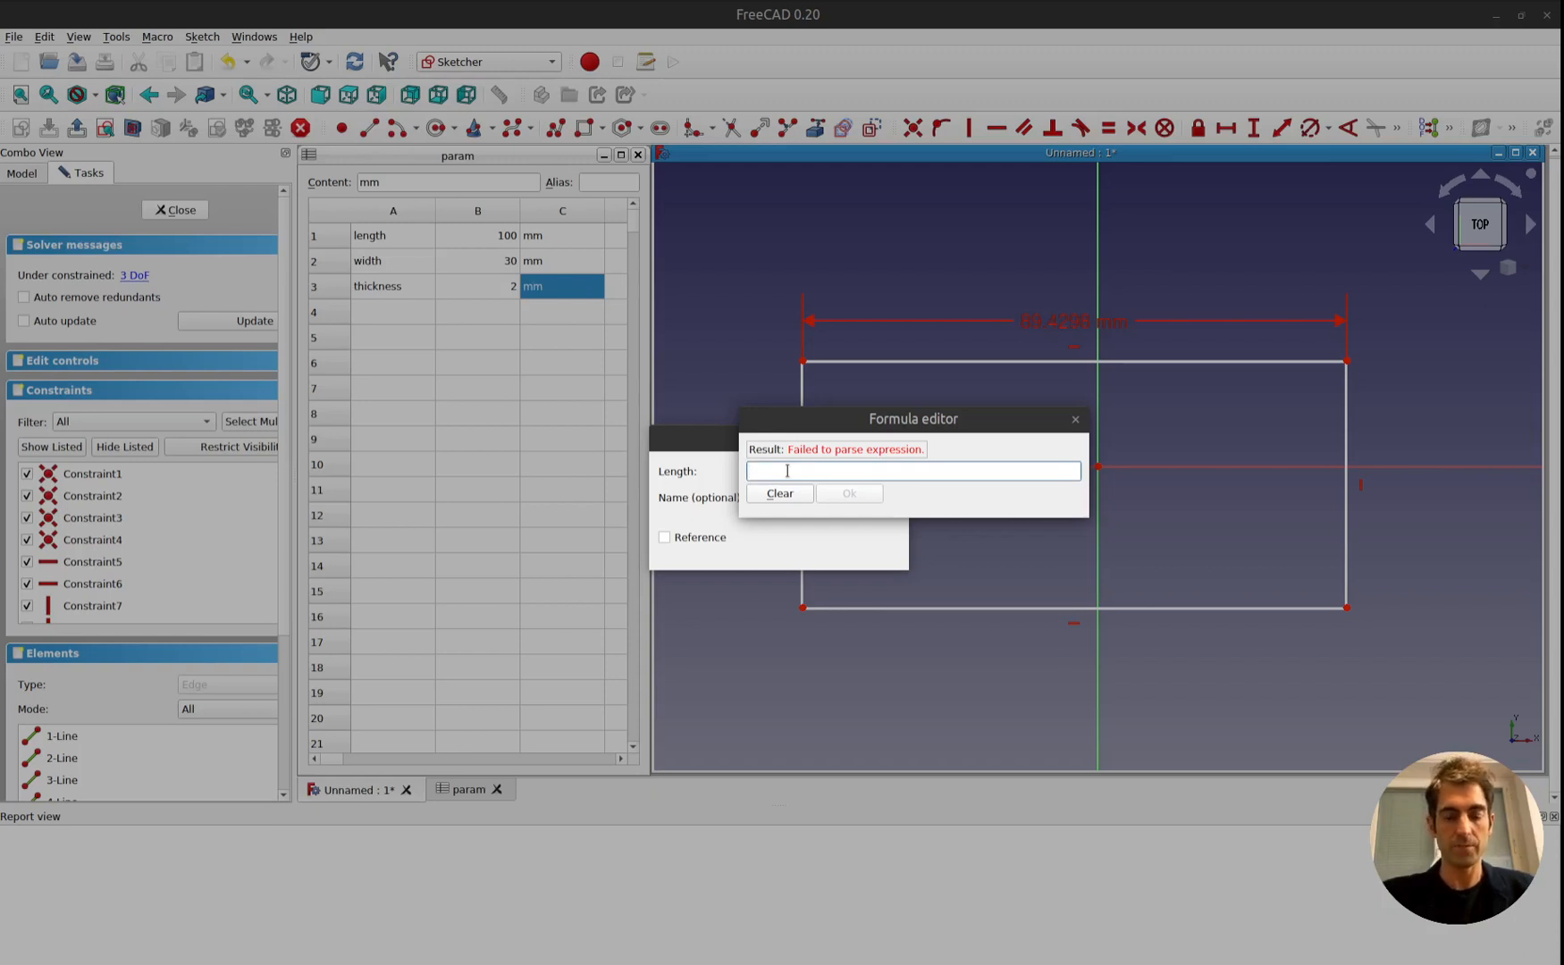
text(par)
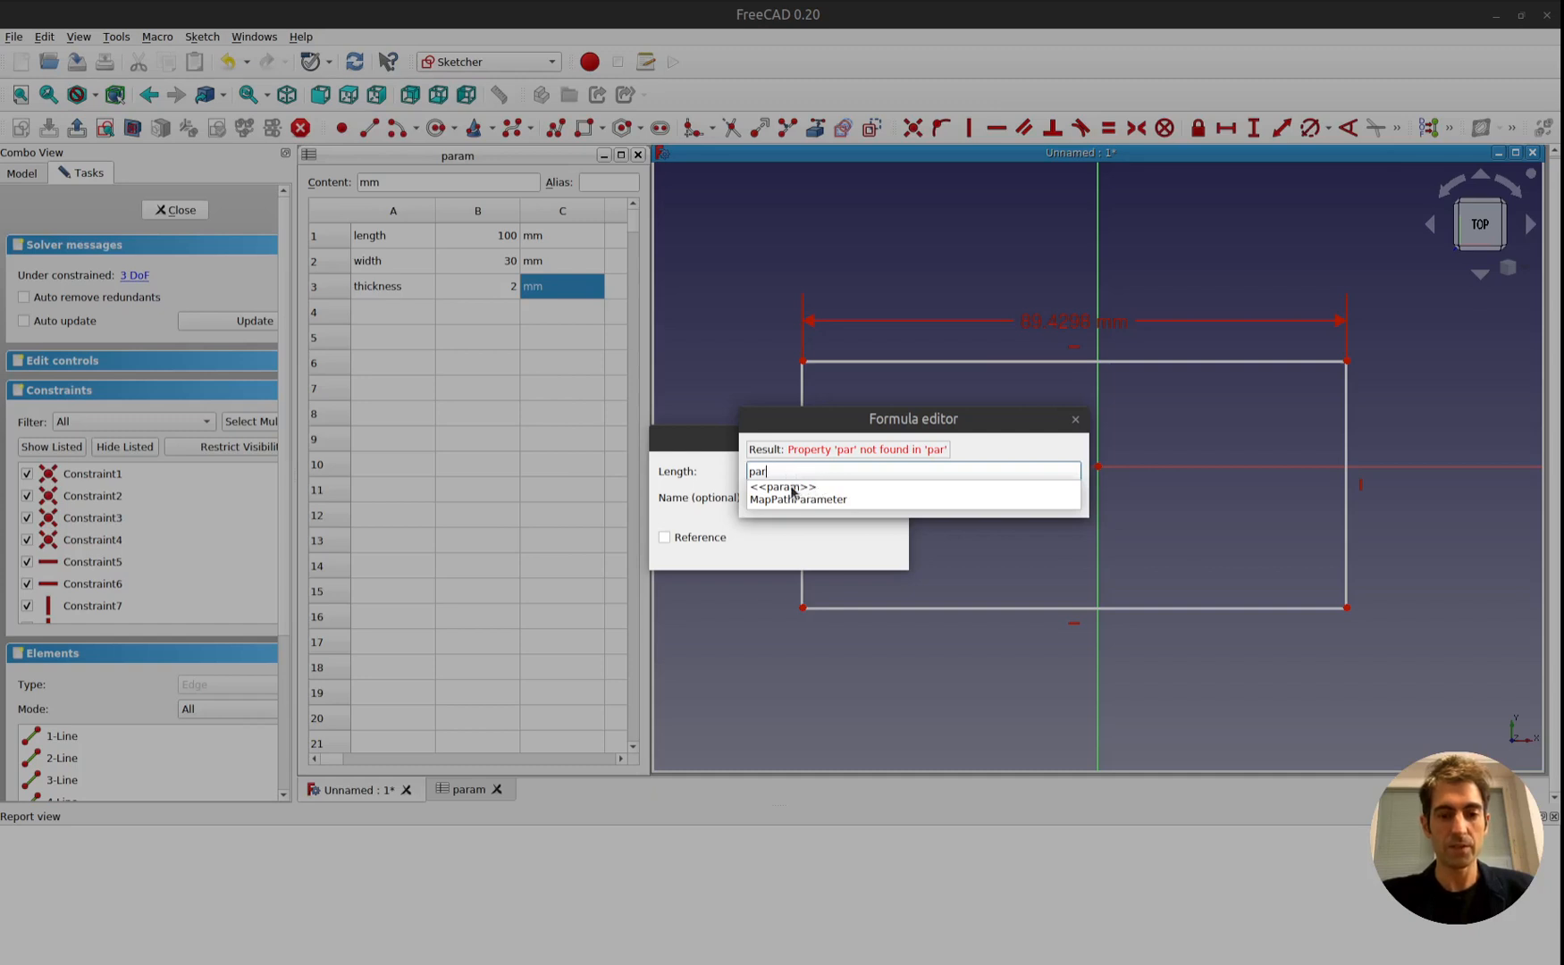
click(786, 488)
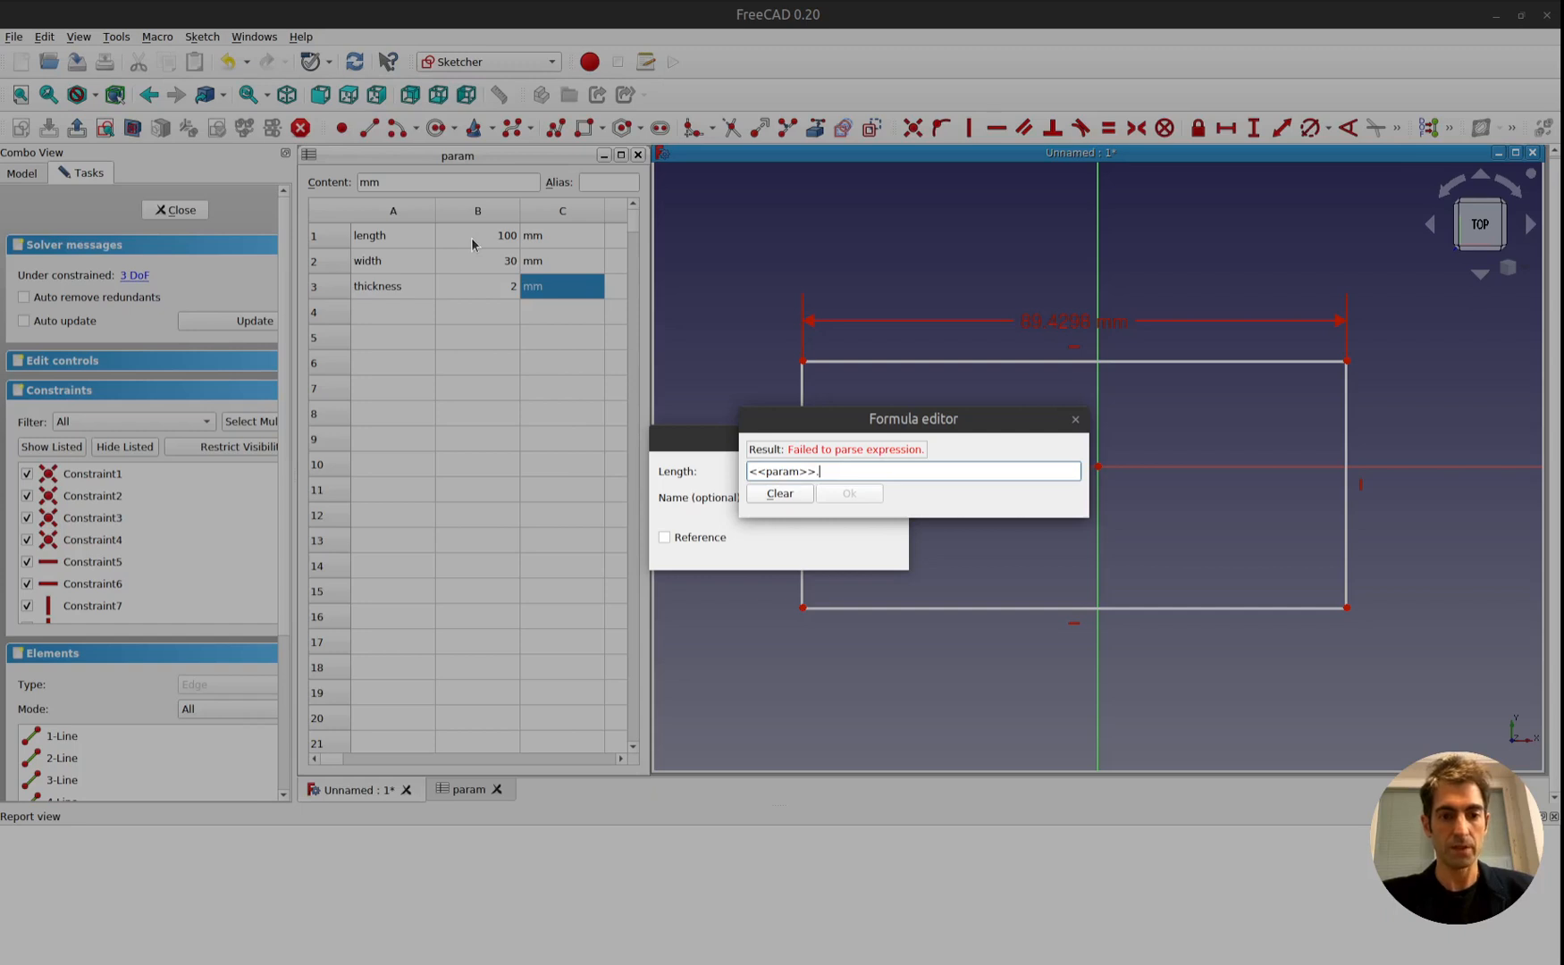
text(B)
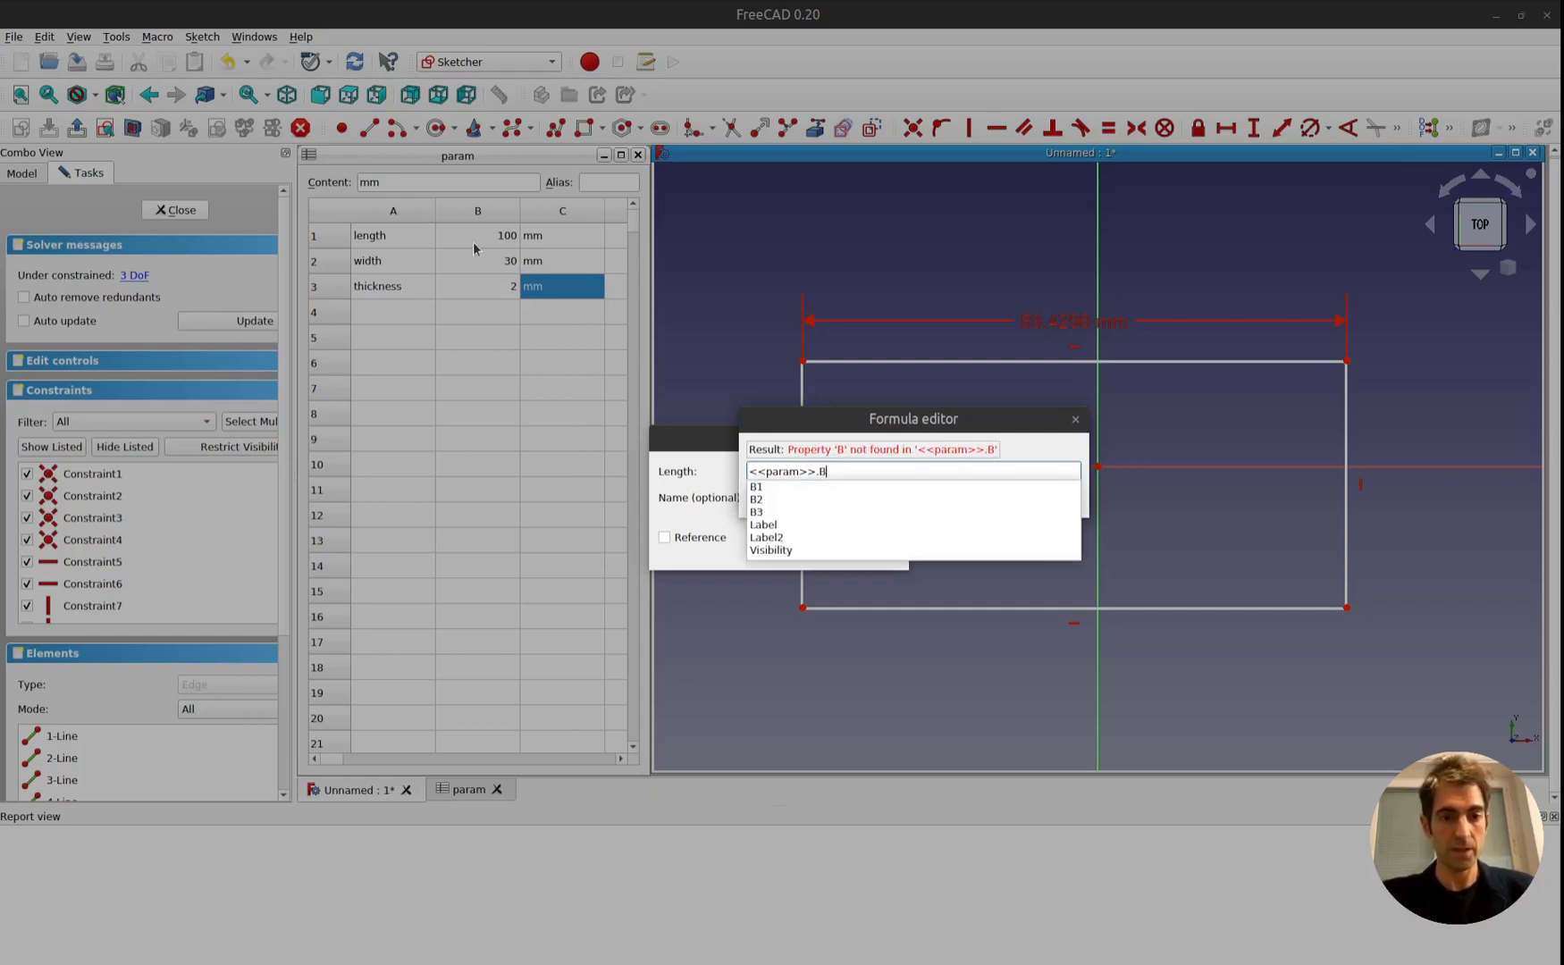
text(1)
key(Return)
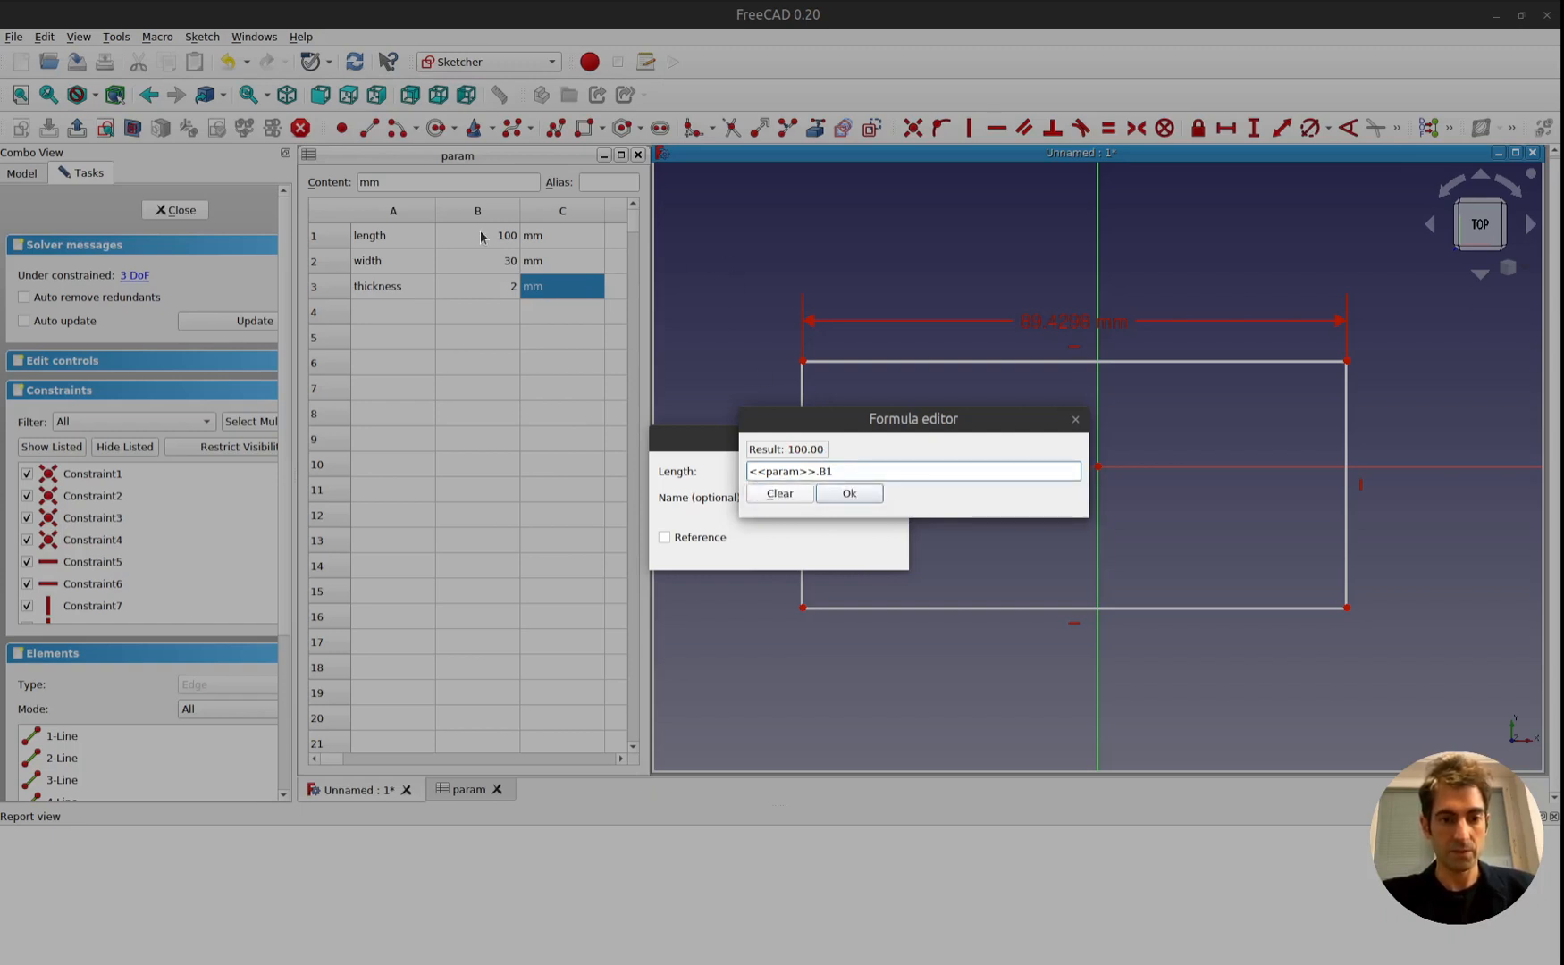
click(867, 498)
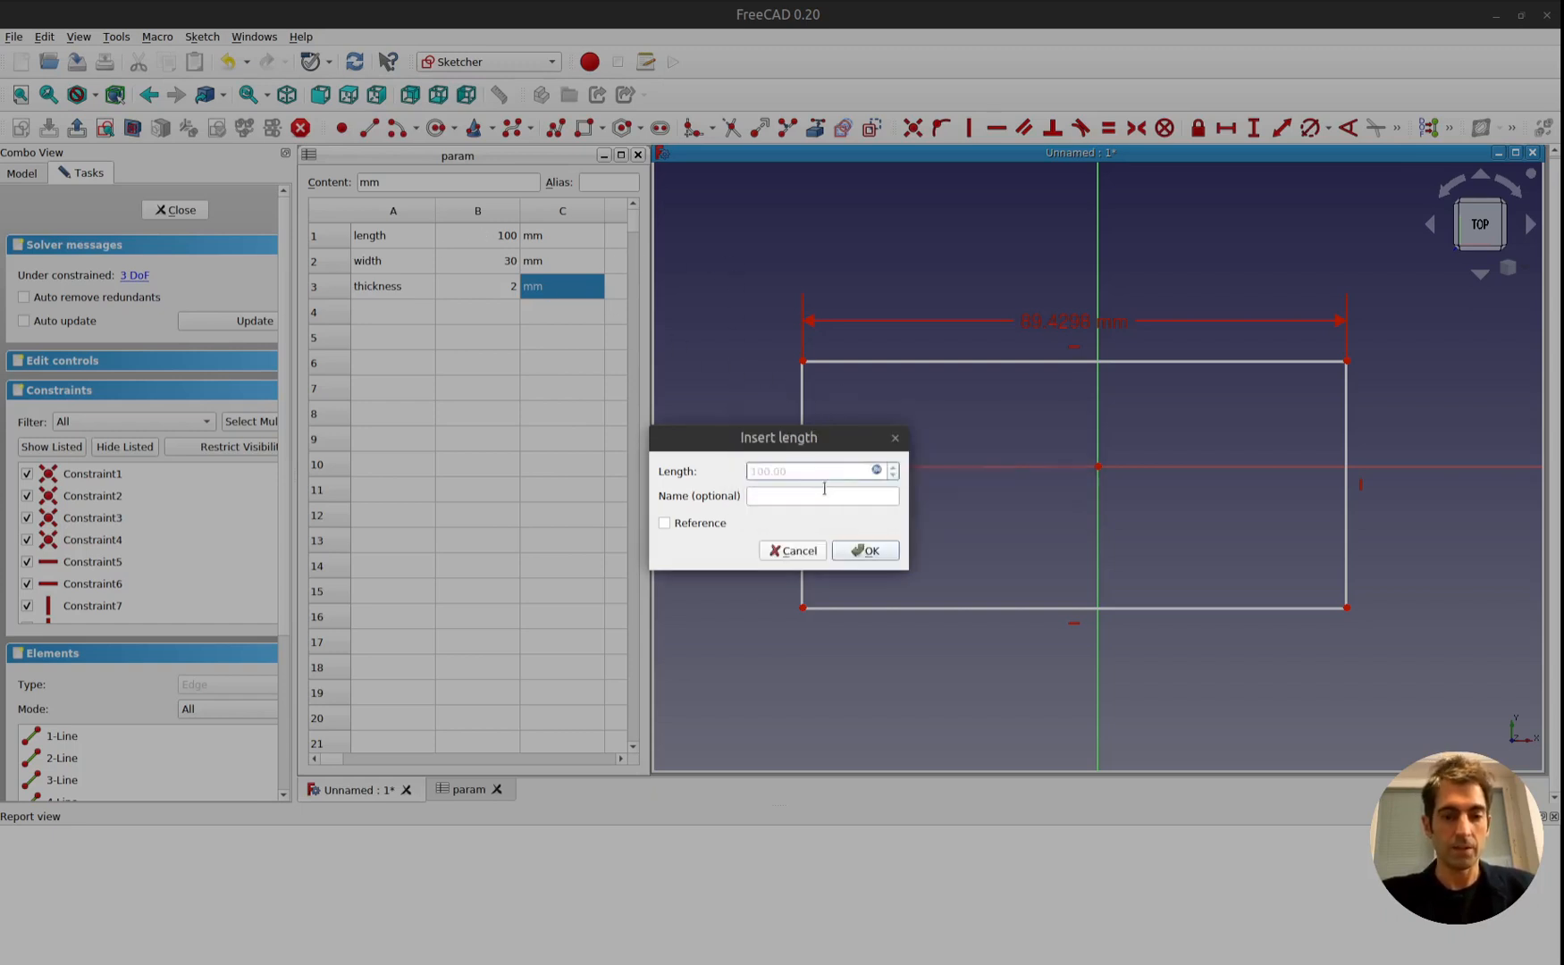
click(865, 551)
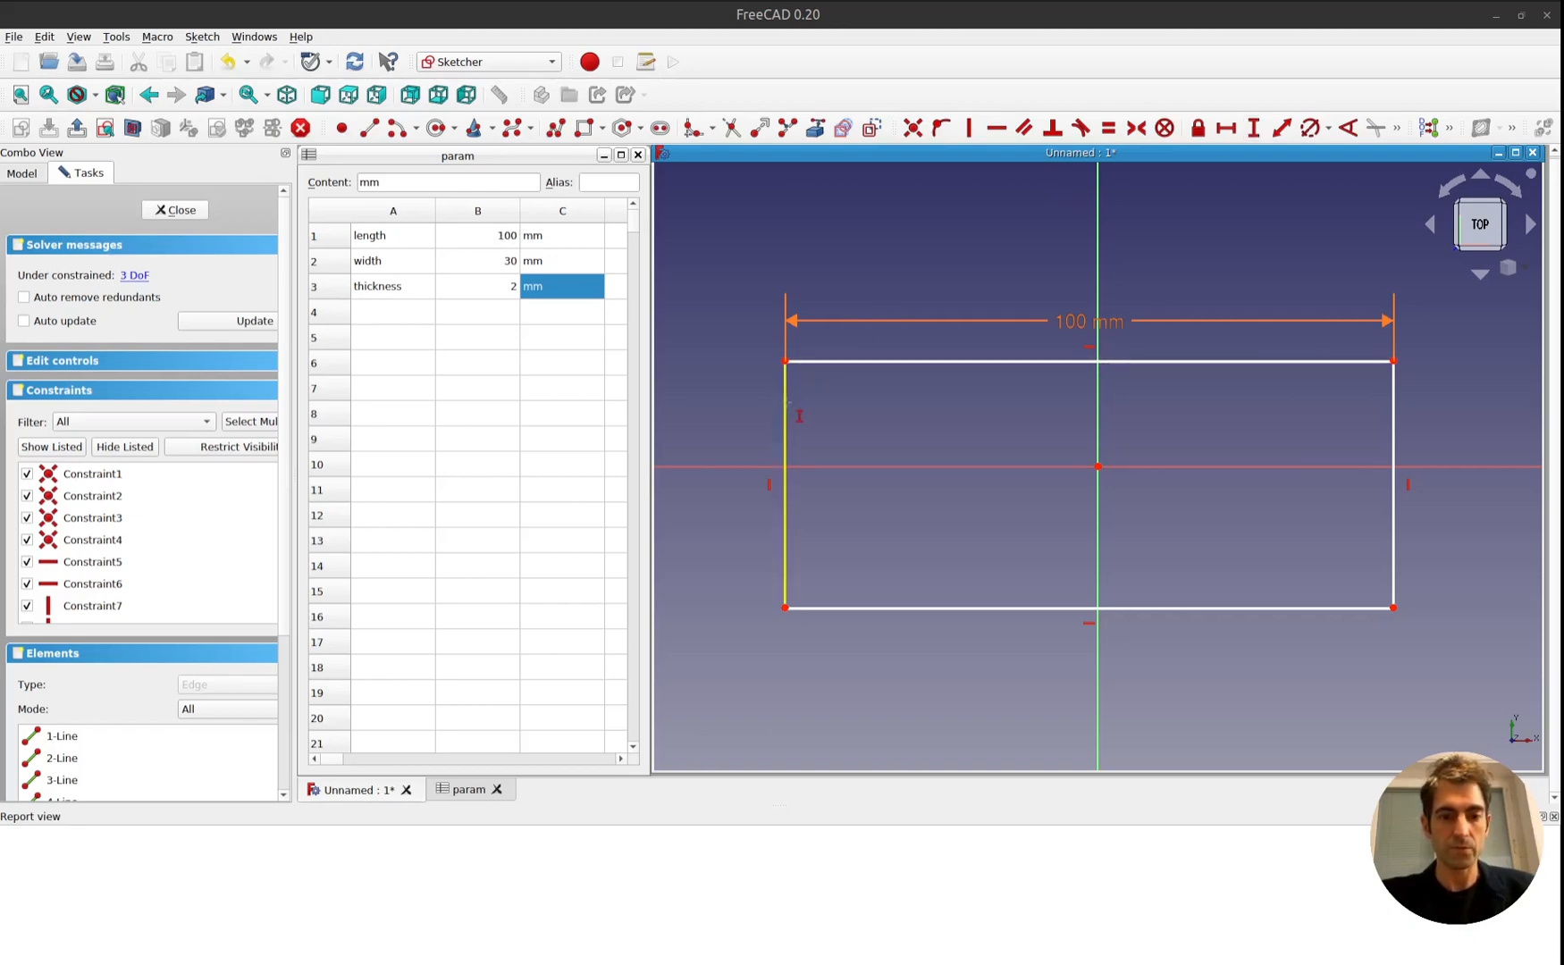
Add a vertical distance constraint to the rectangle's left edge with the formula <<param>>.B2, and close the sketch.
click(786, 402)
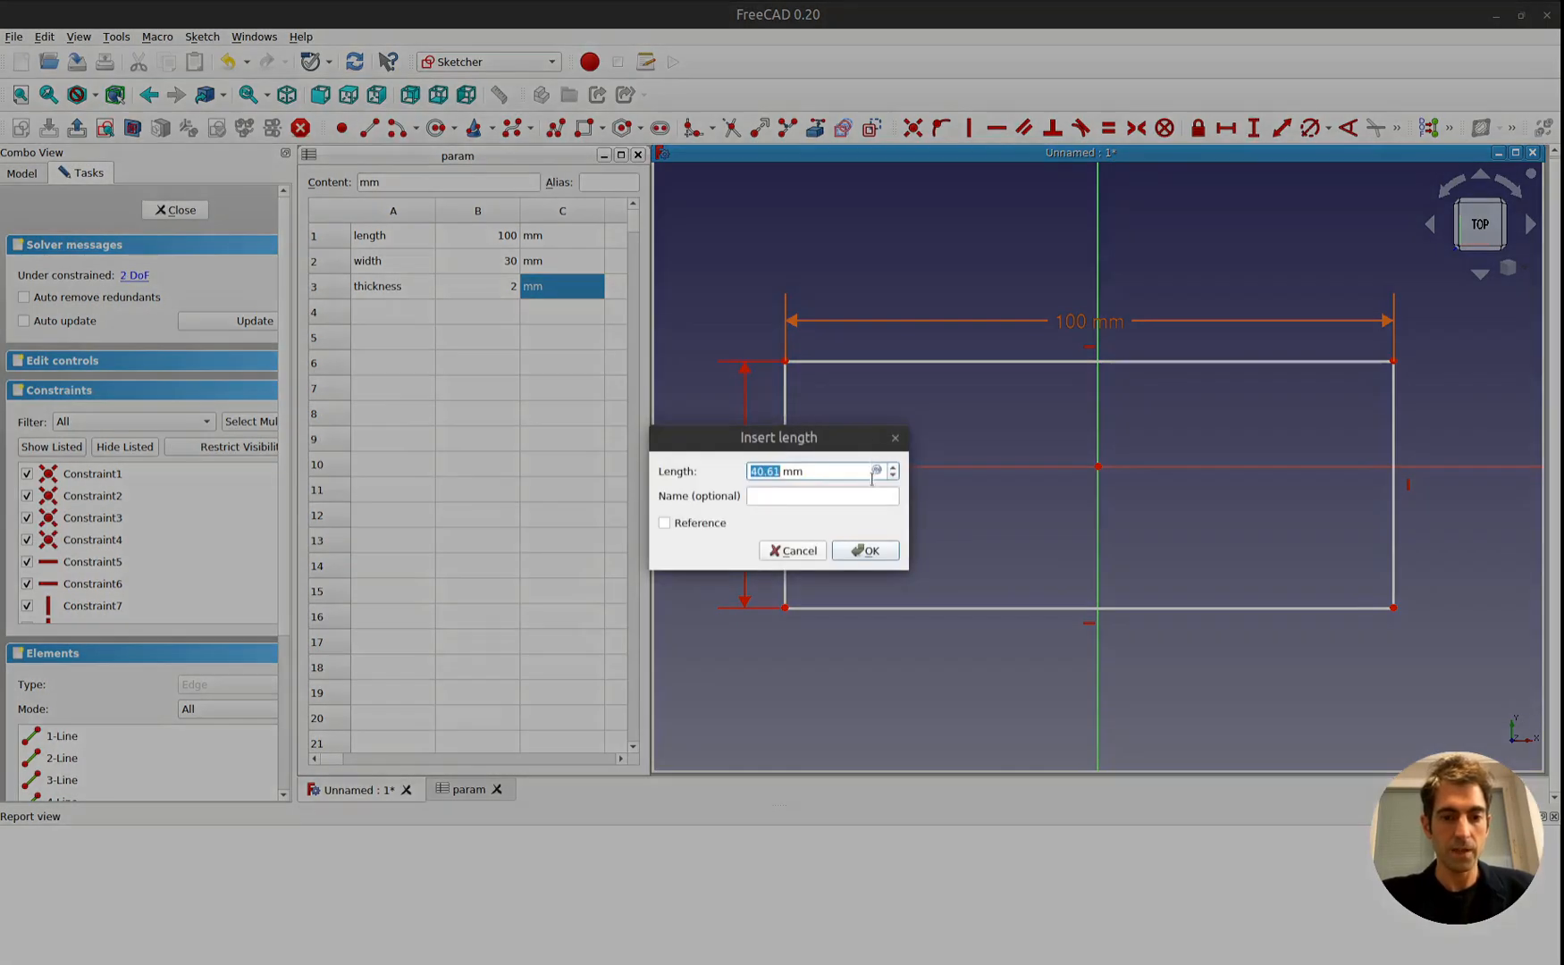
click(877, 469)
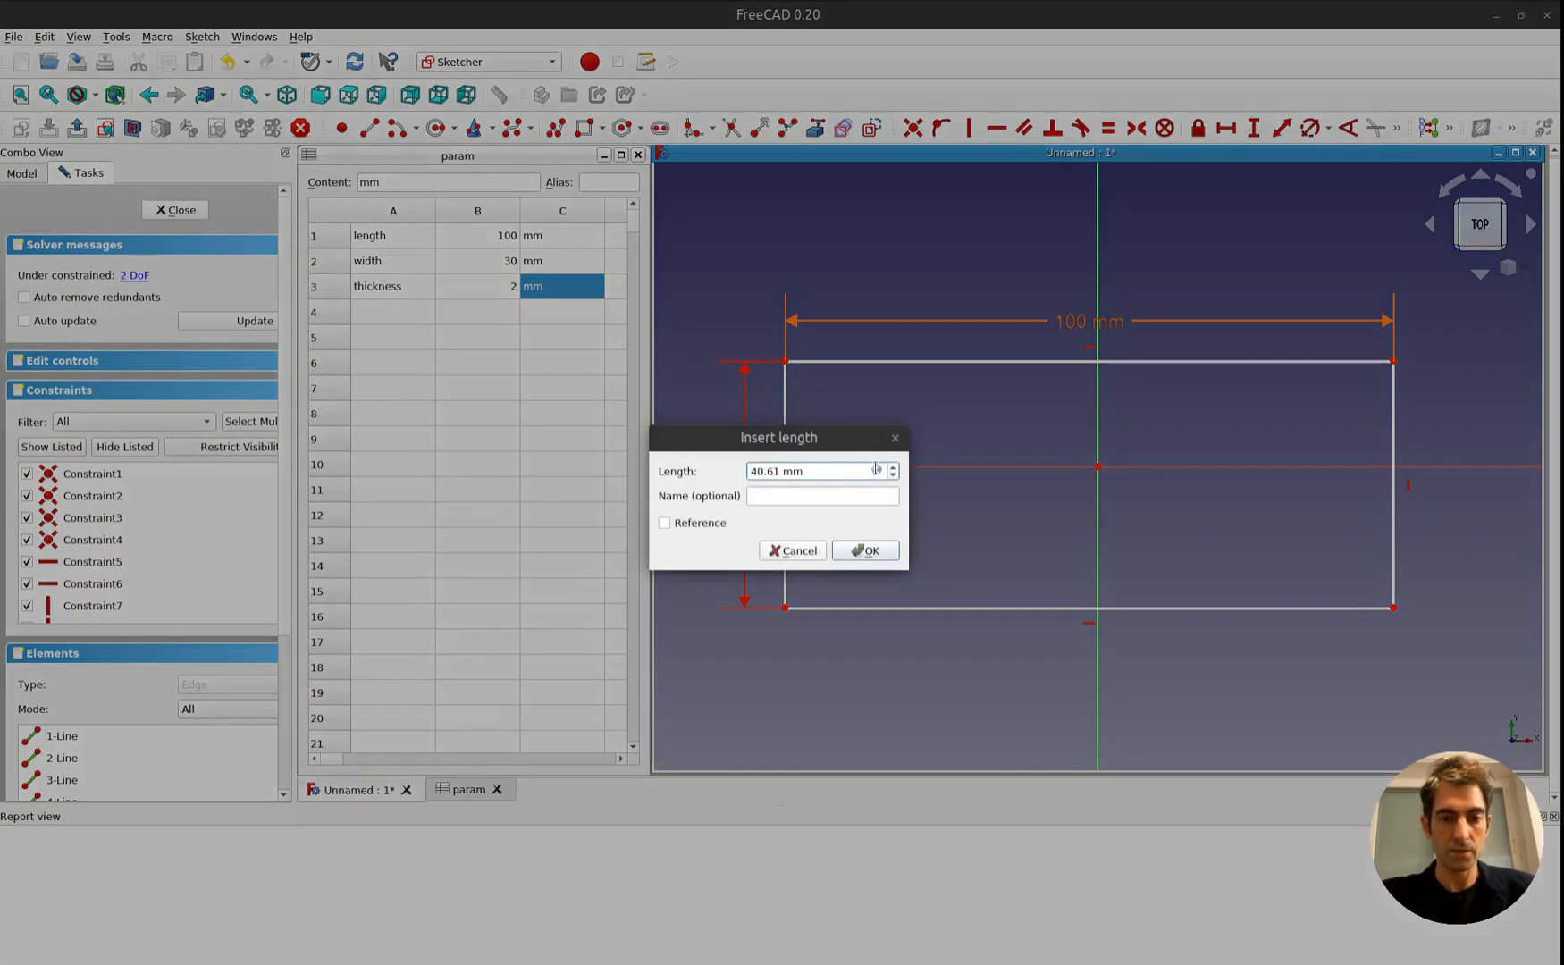
click(877, 469)
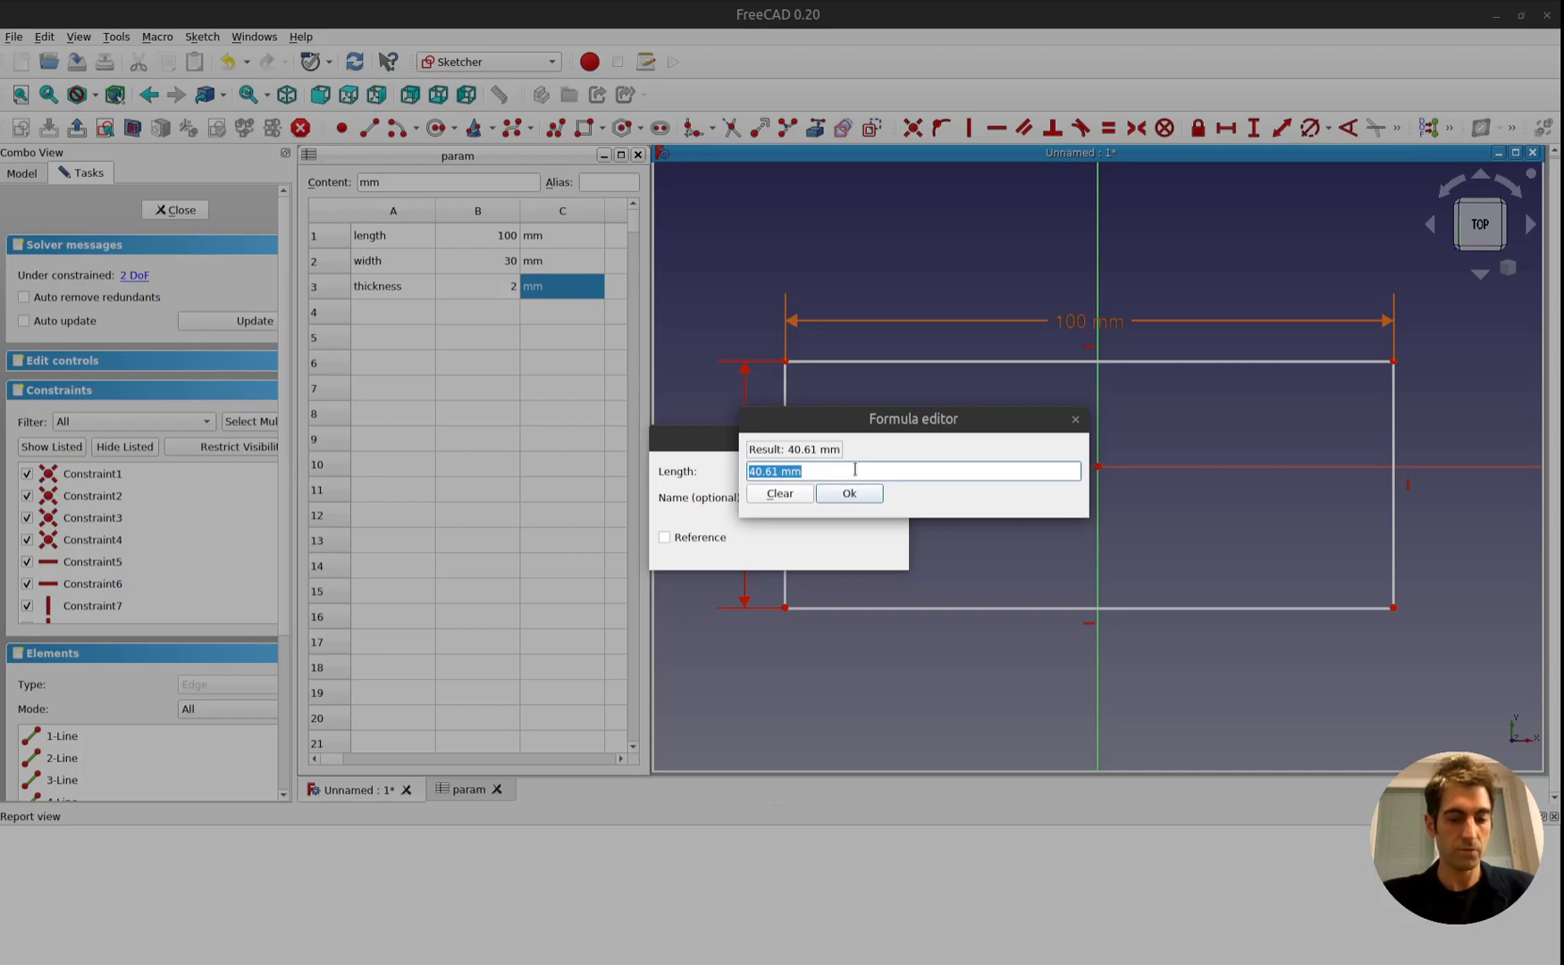
text(para)
key(Down)
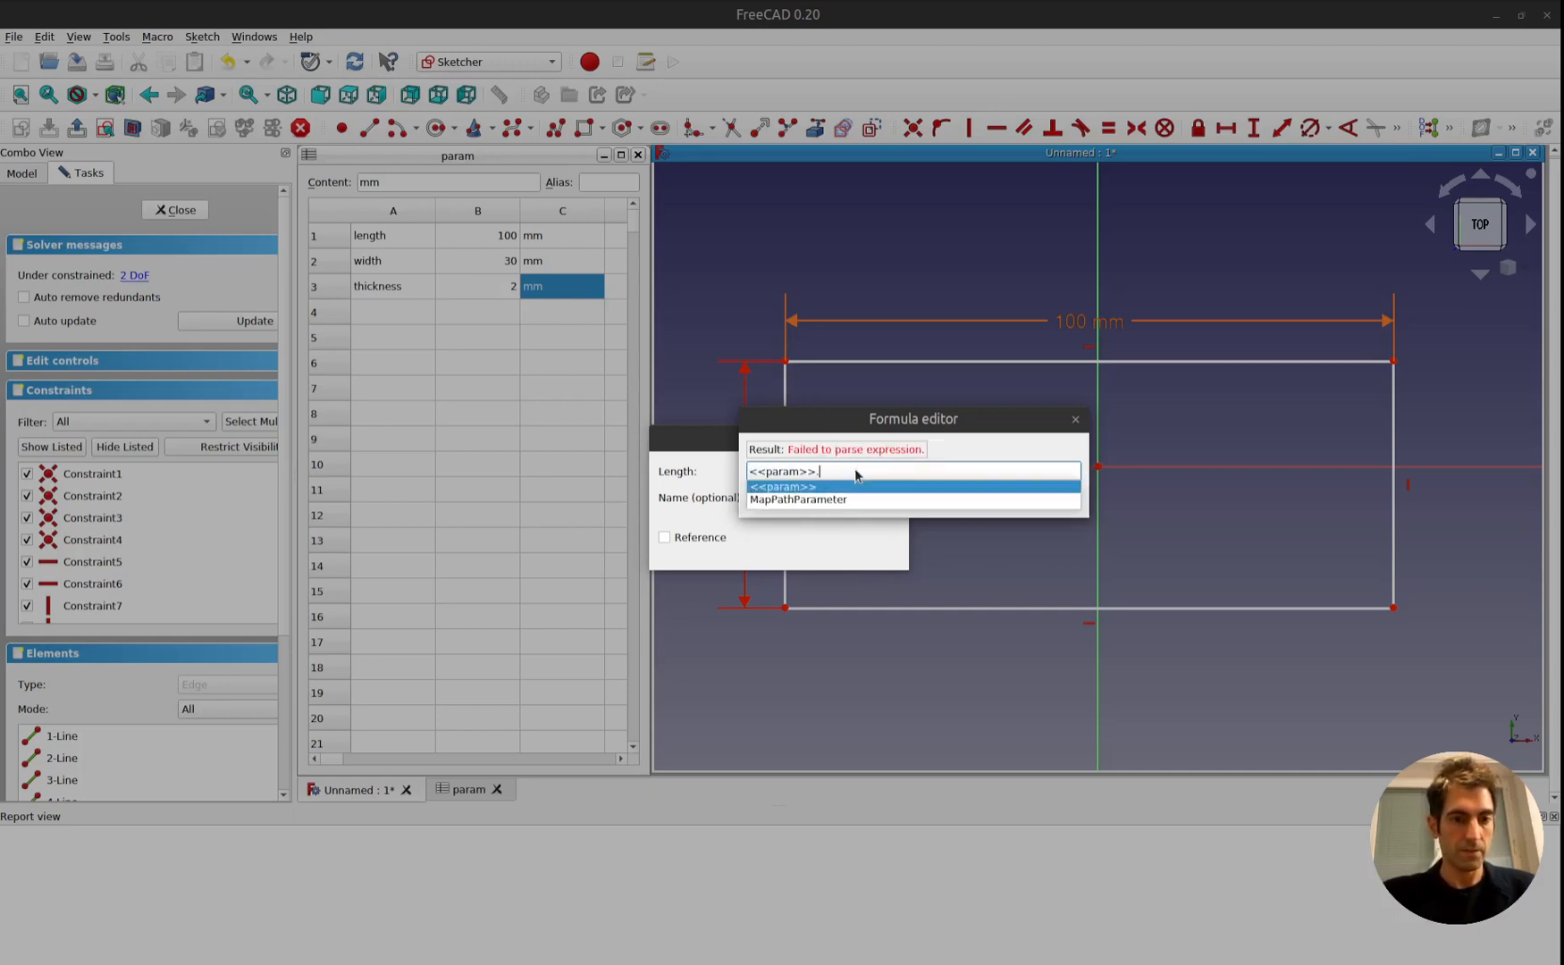
text(B2)
key(Return)
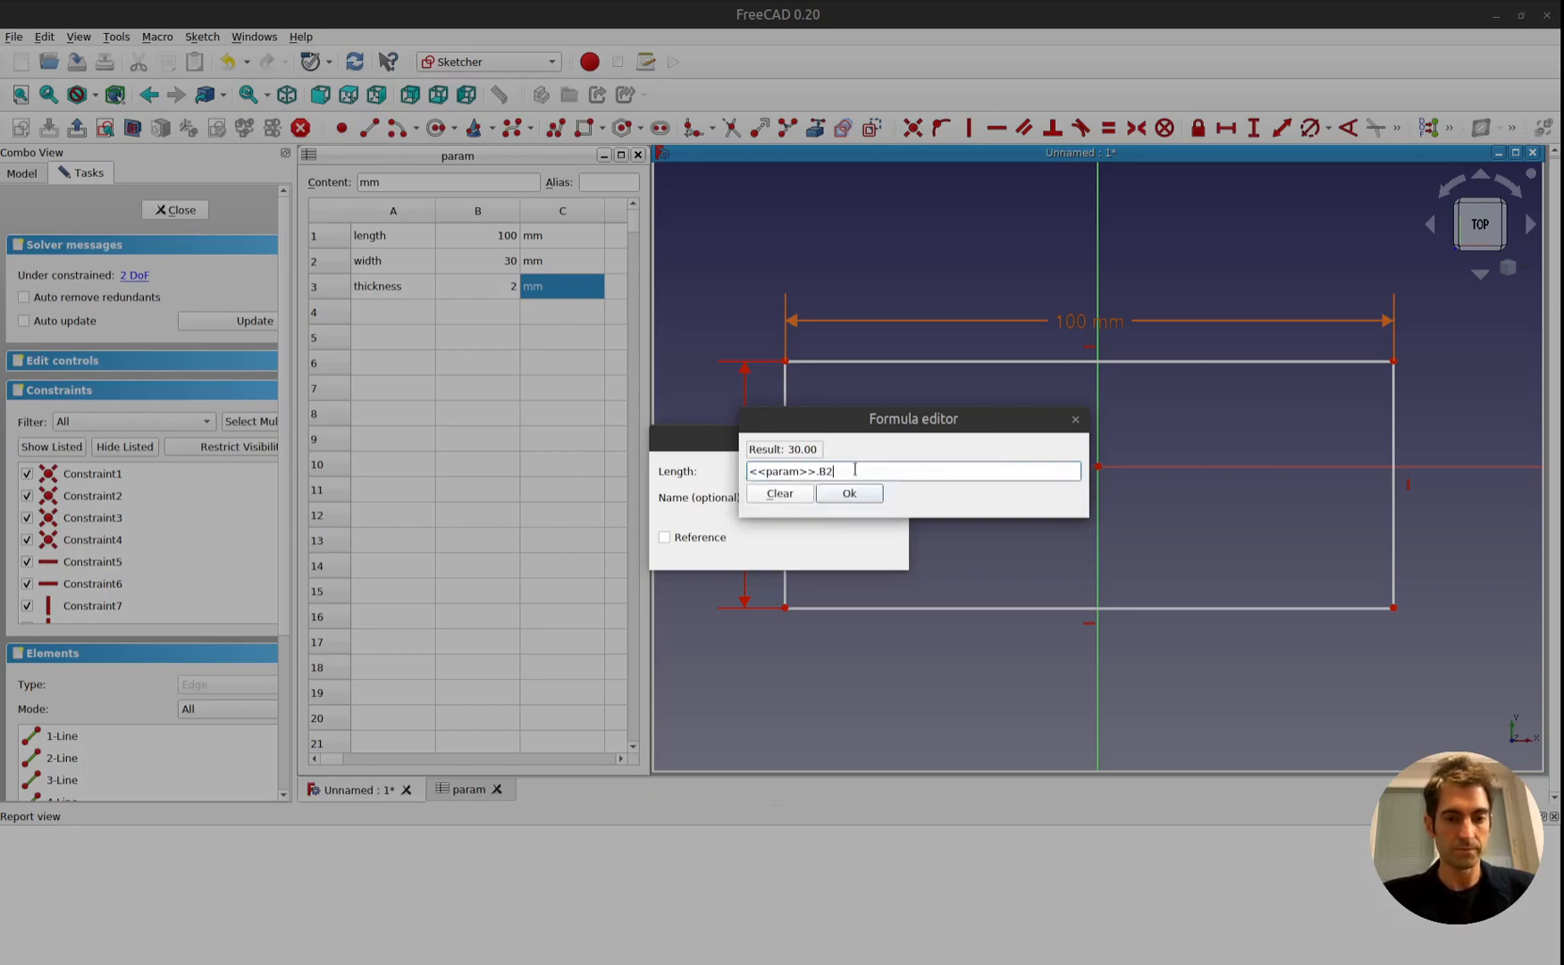
key(Return)
click(884, 551)
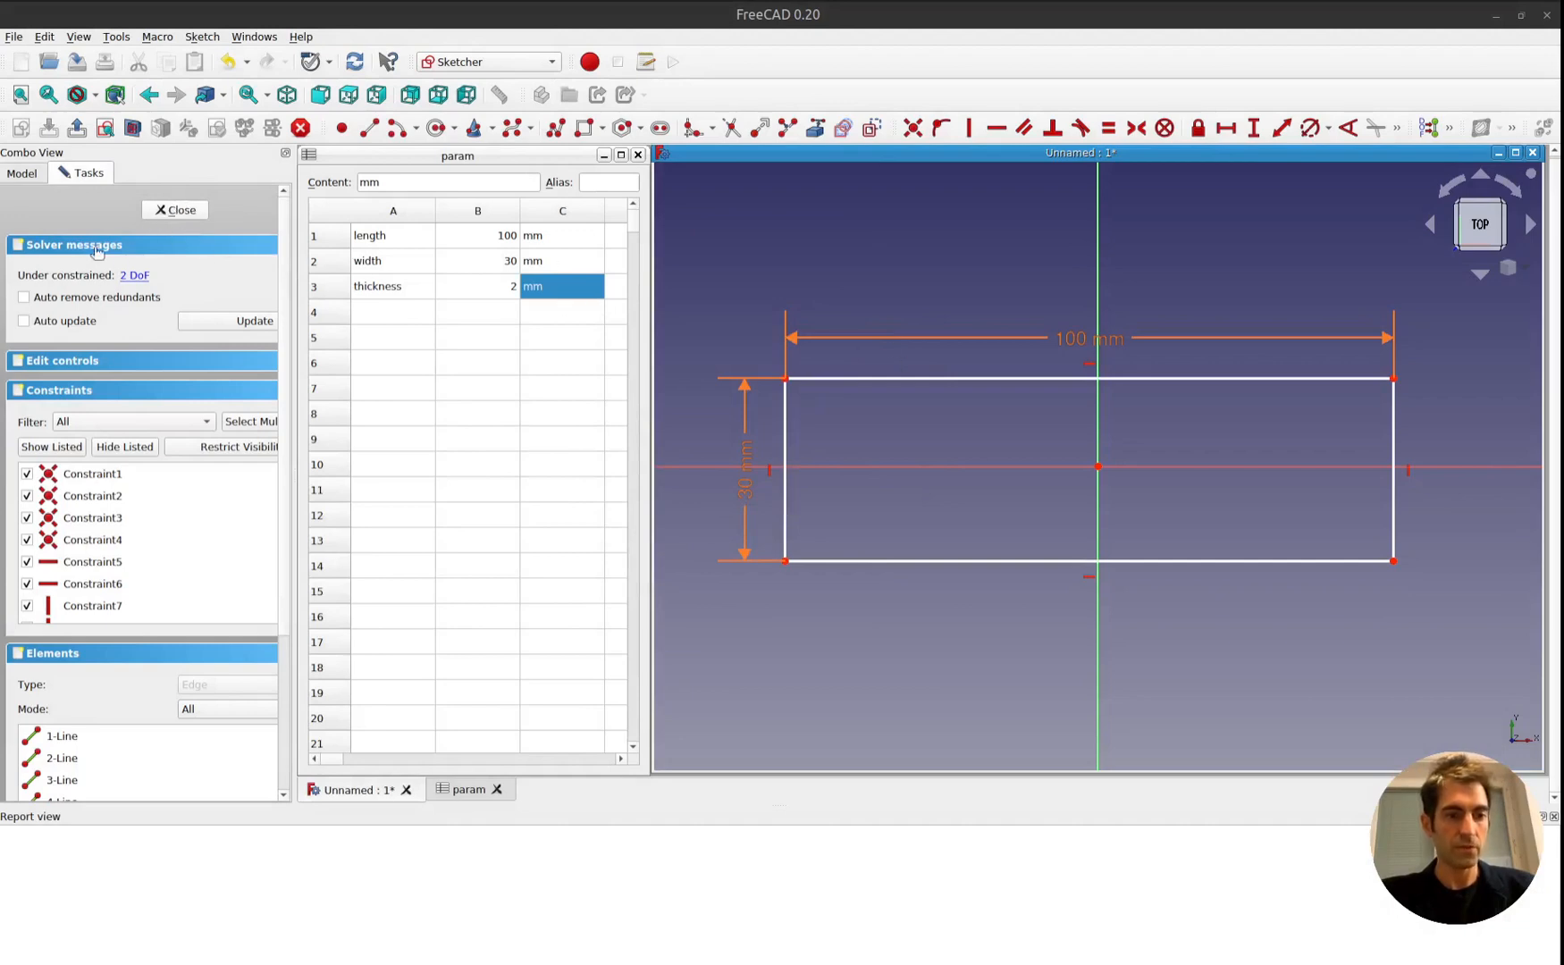
click(177, 211)
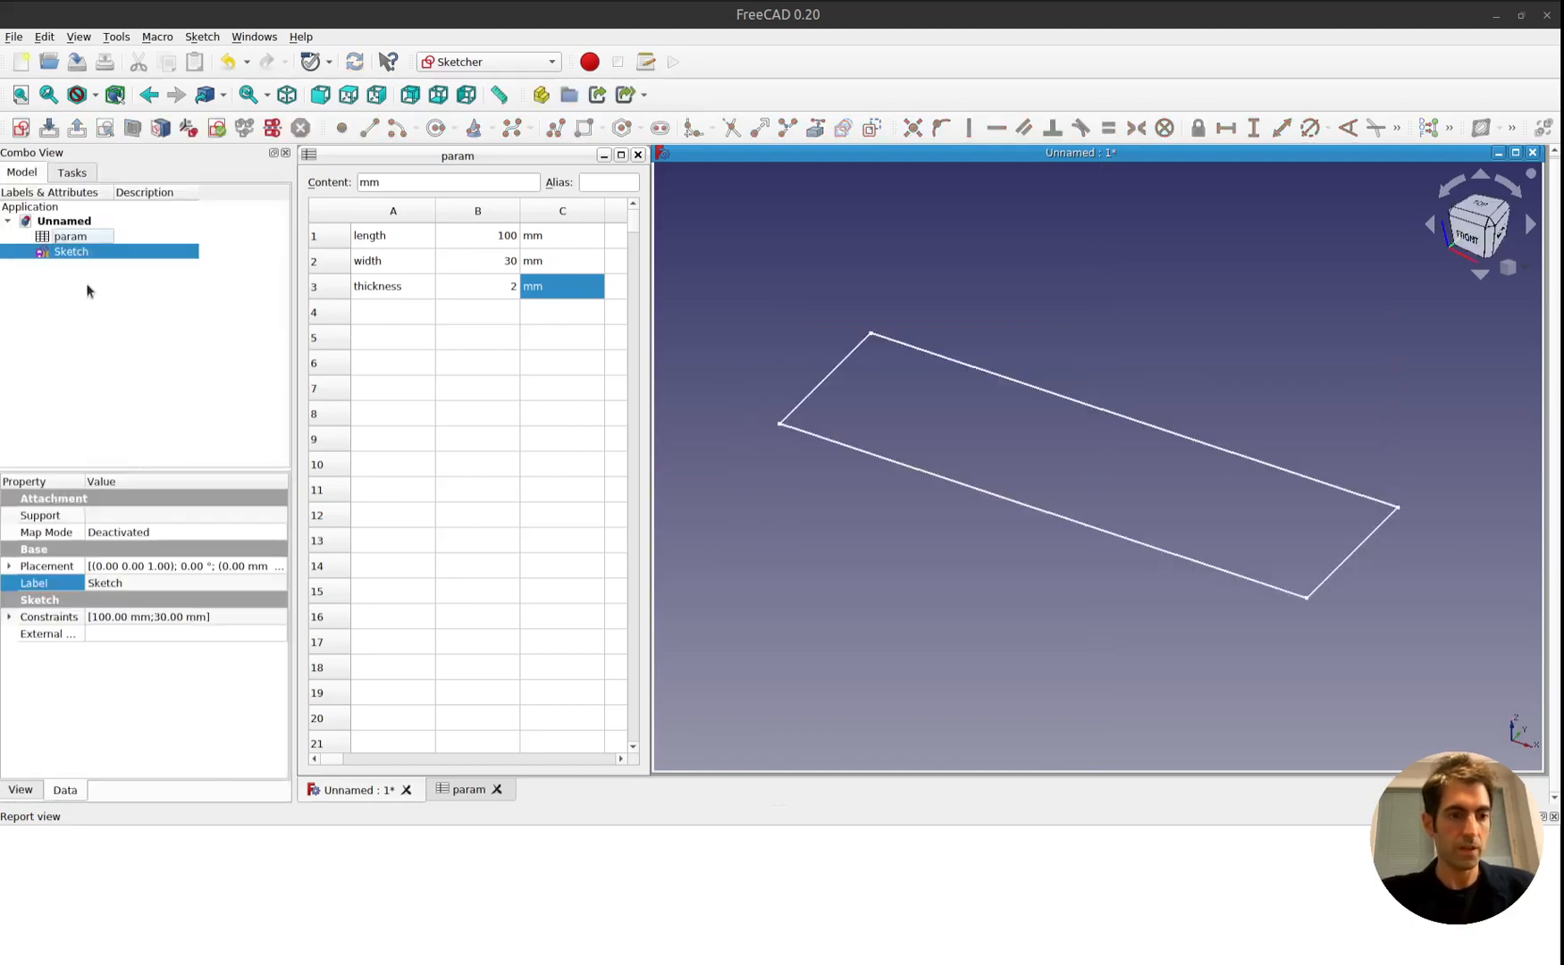
Switch to the Part Design workbench and try to pad the rectangle sketch, creating a new body for it.
click(471, 62)
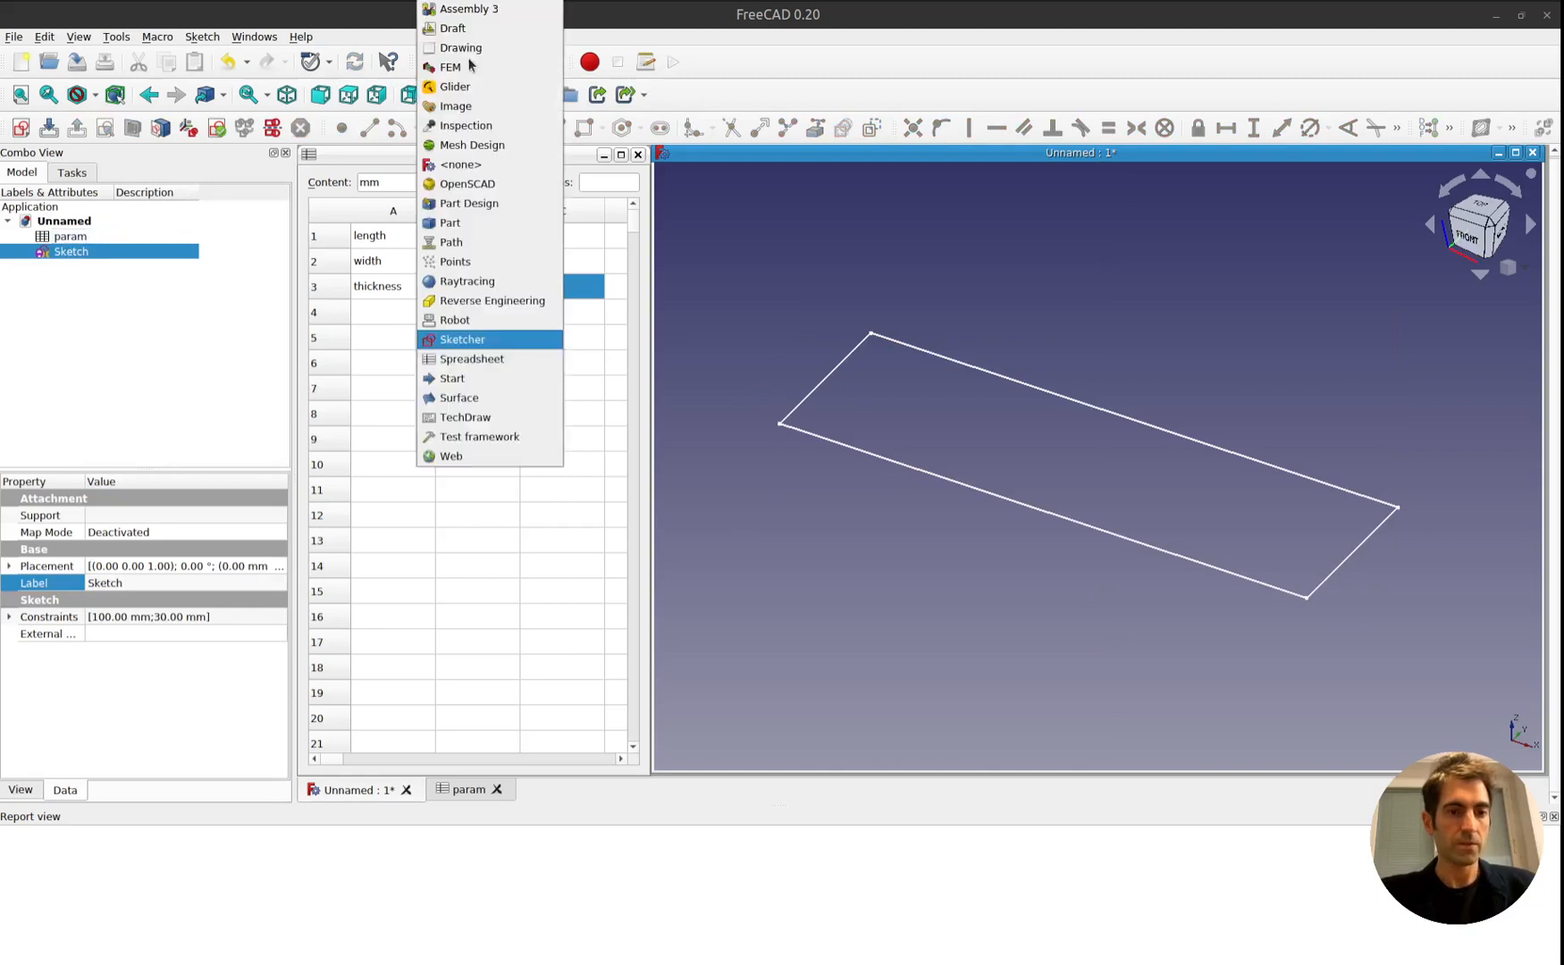
click(518, 207)
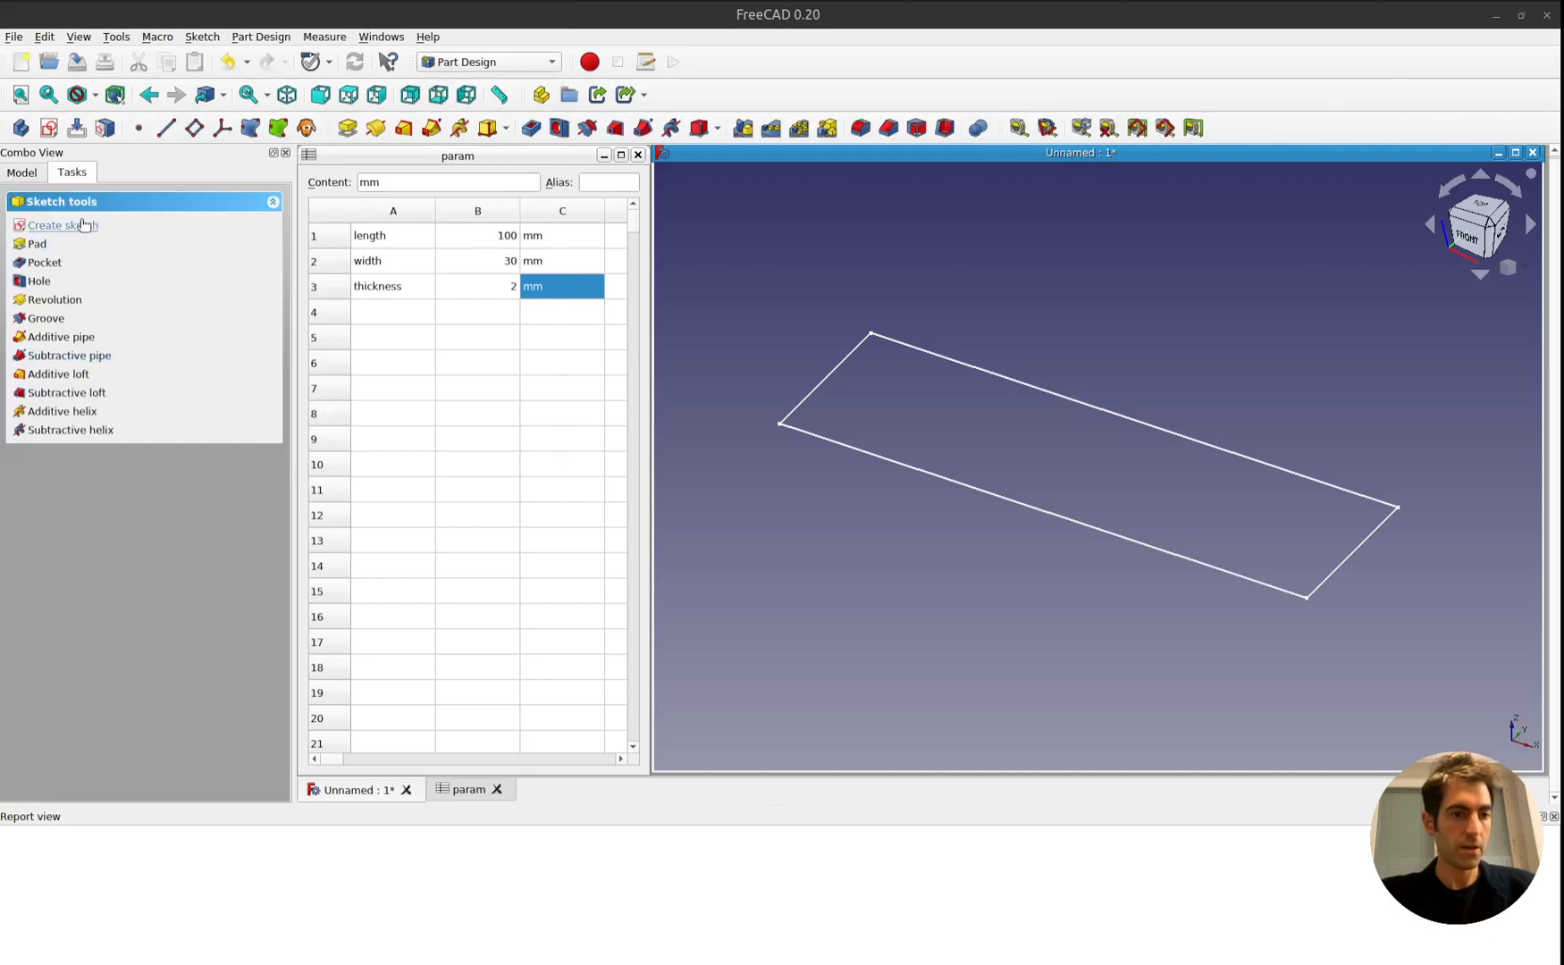
click(24, 173)
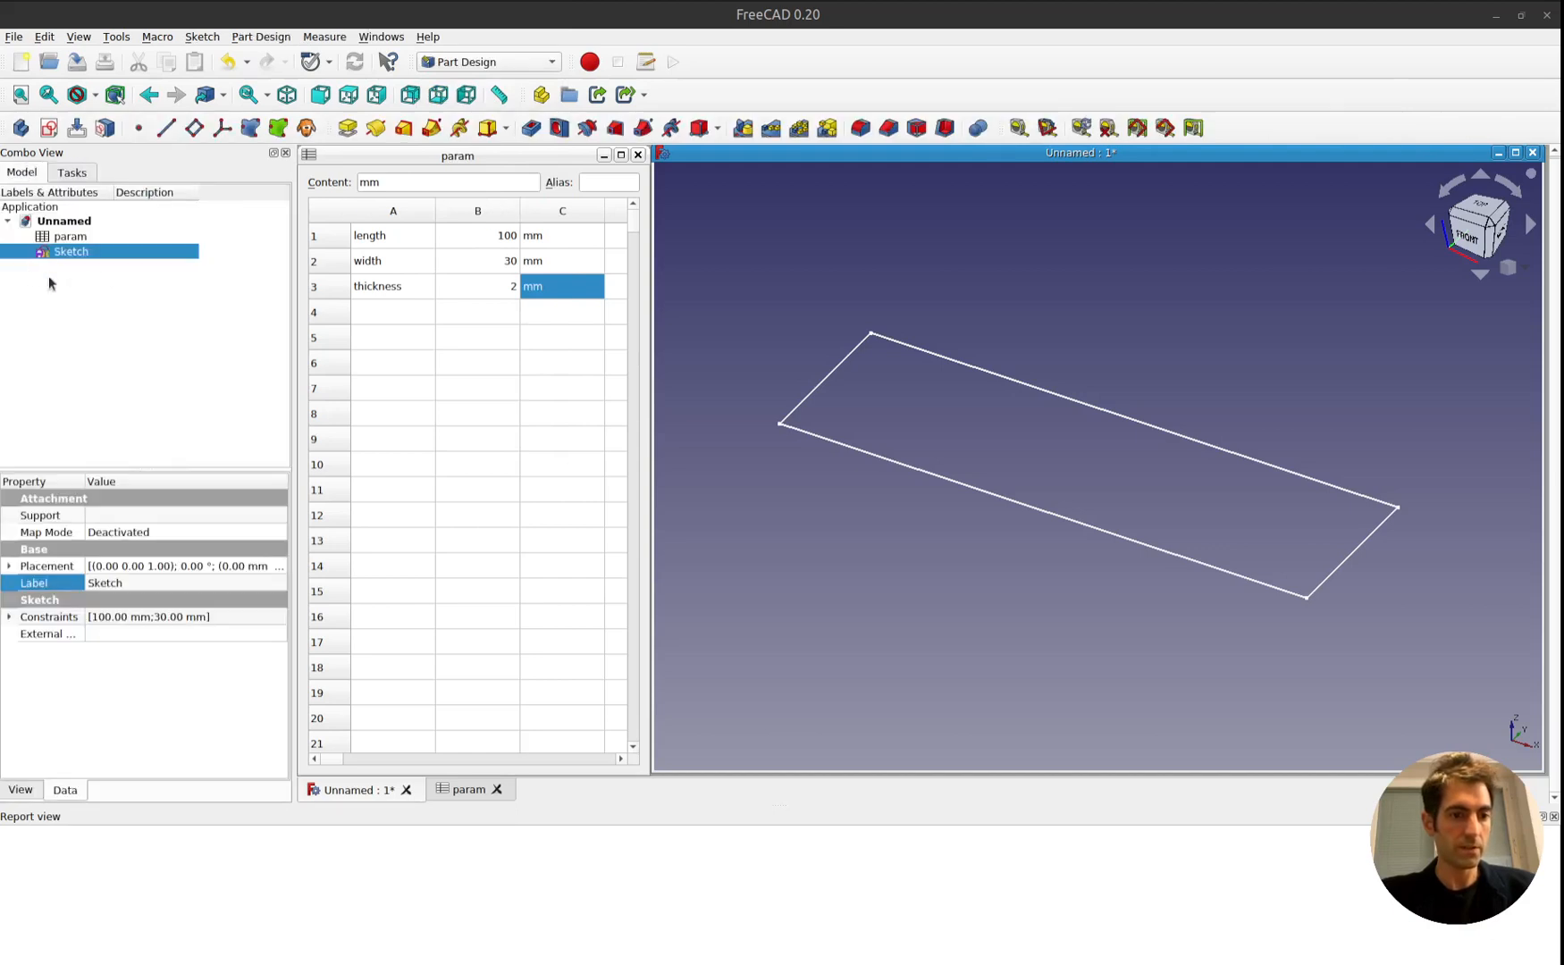
click(79, 175)
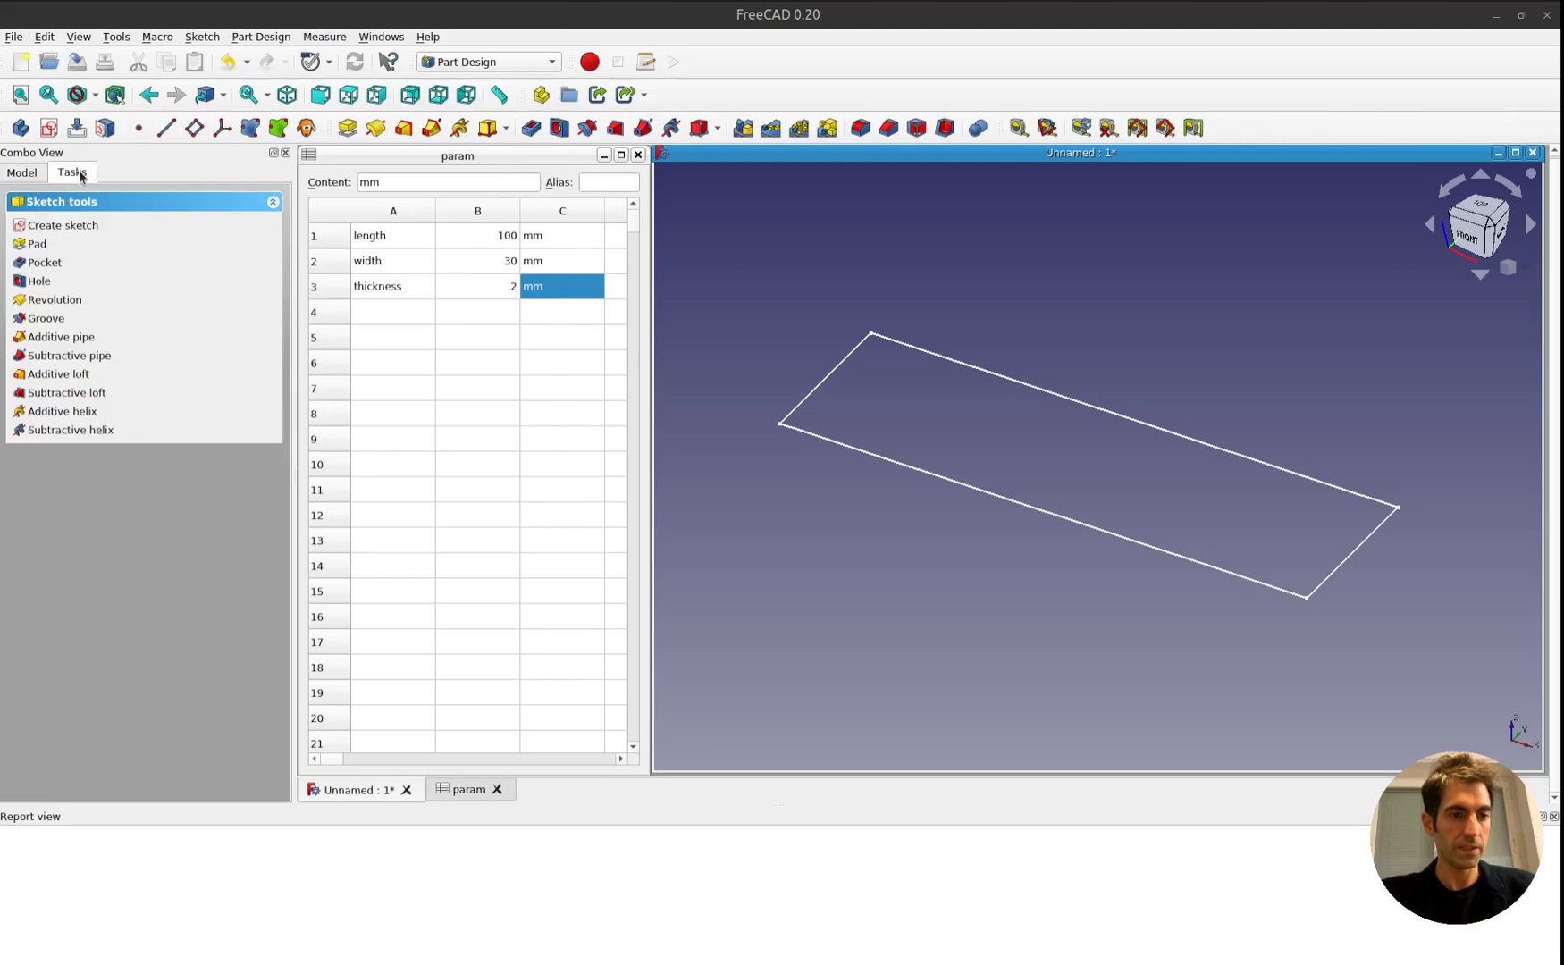
click(48, 246)
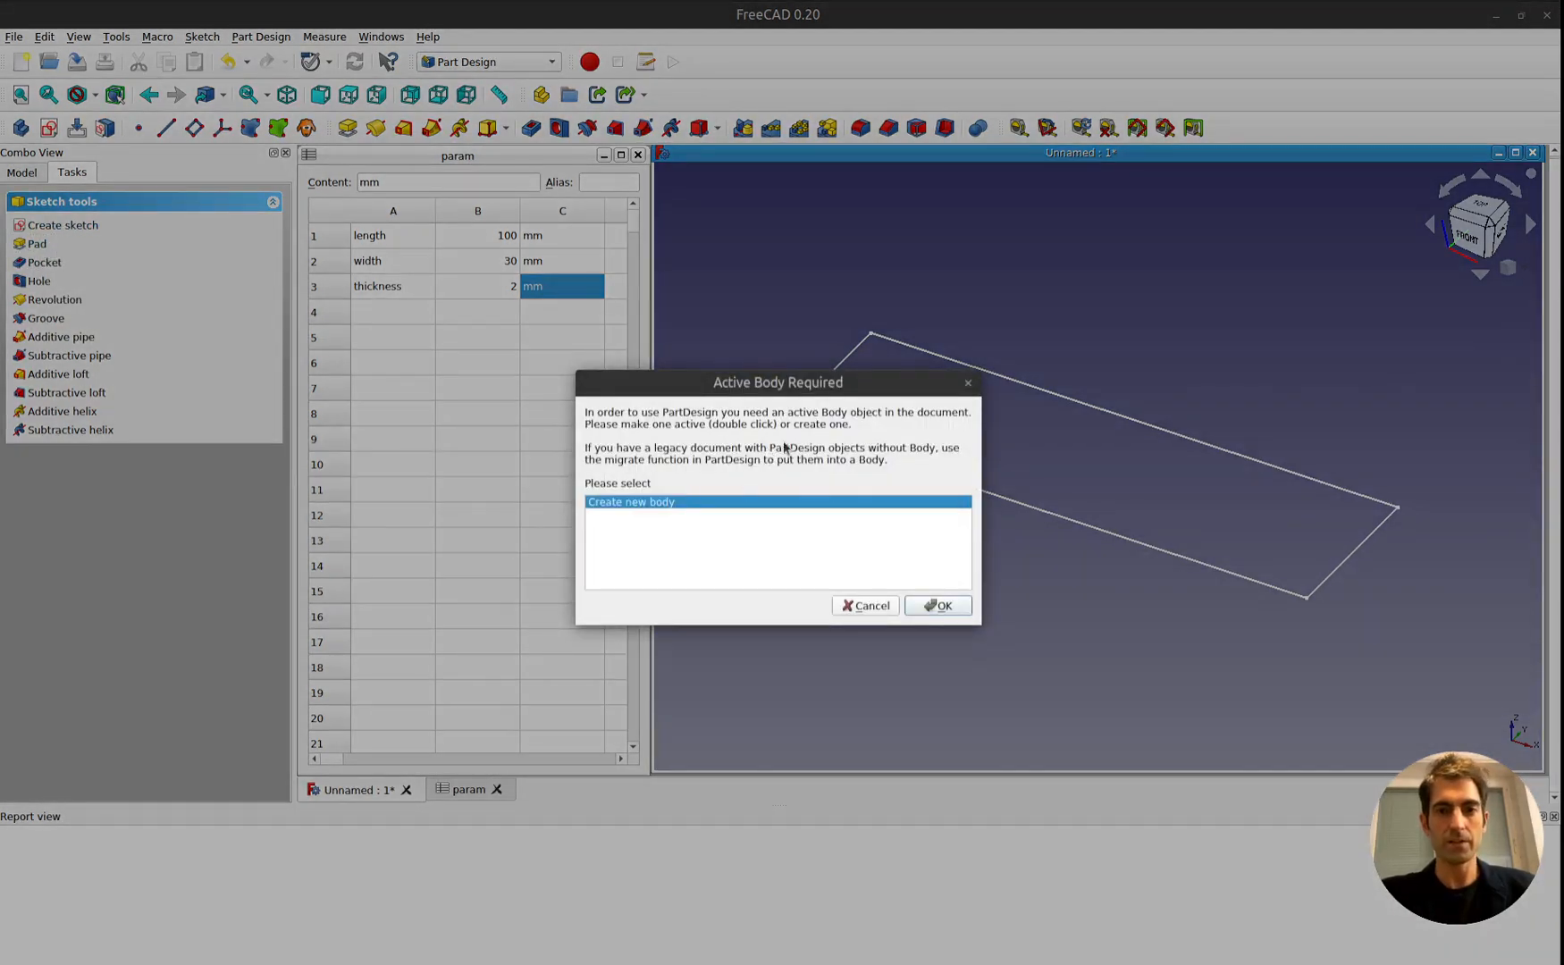
click(955, 606)
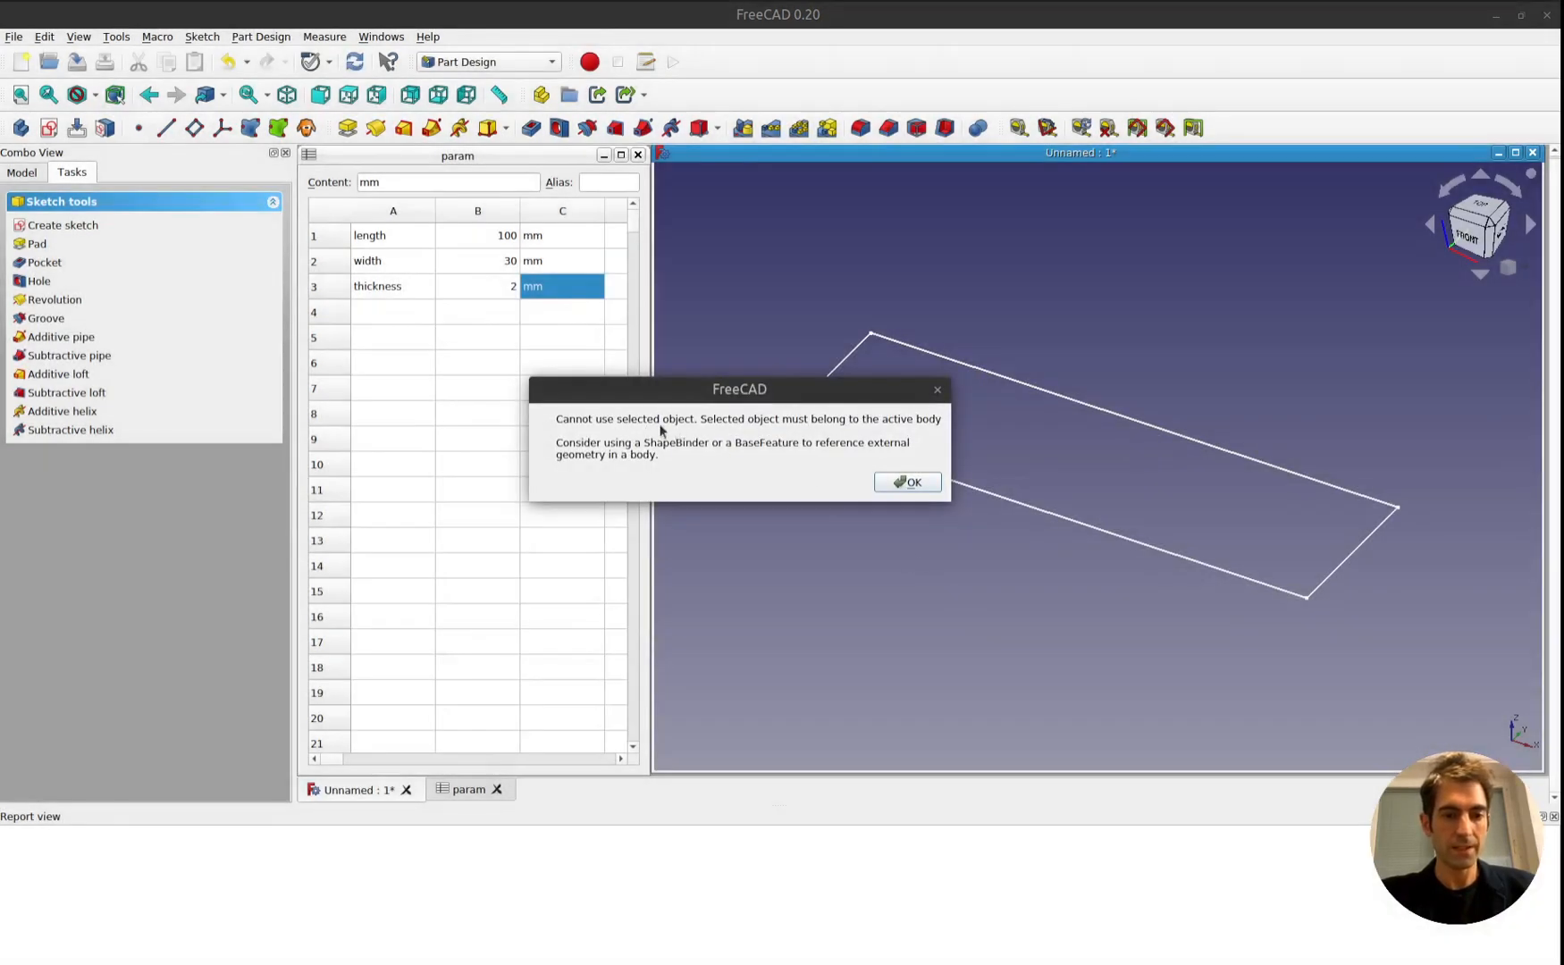
click(908, 482)
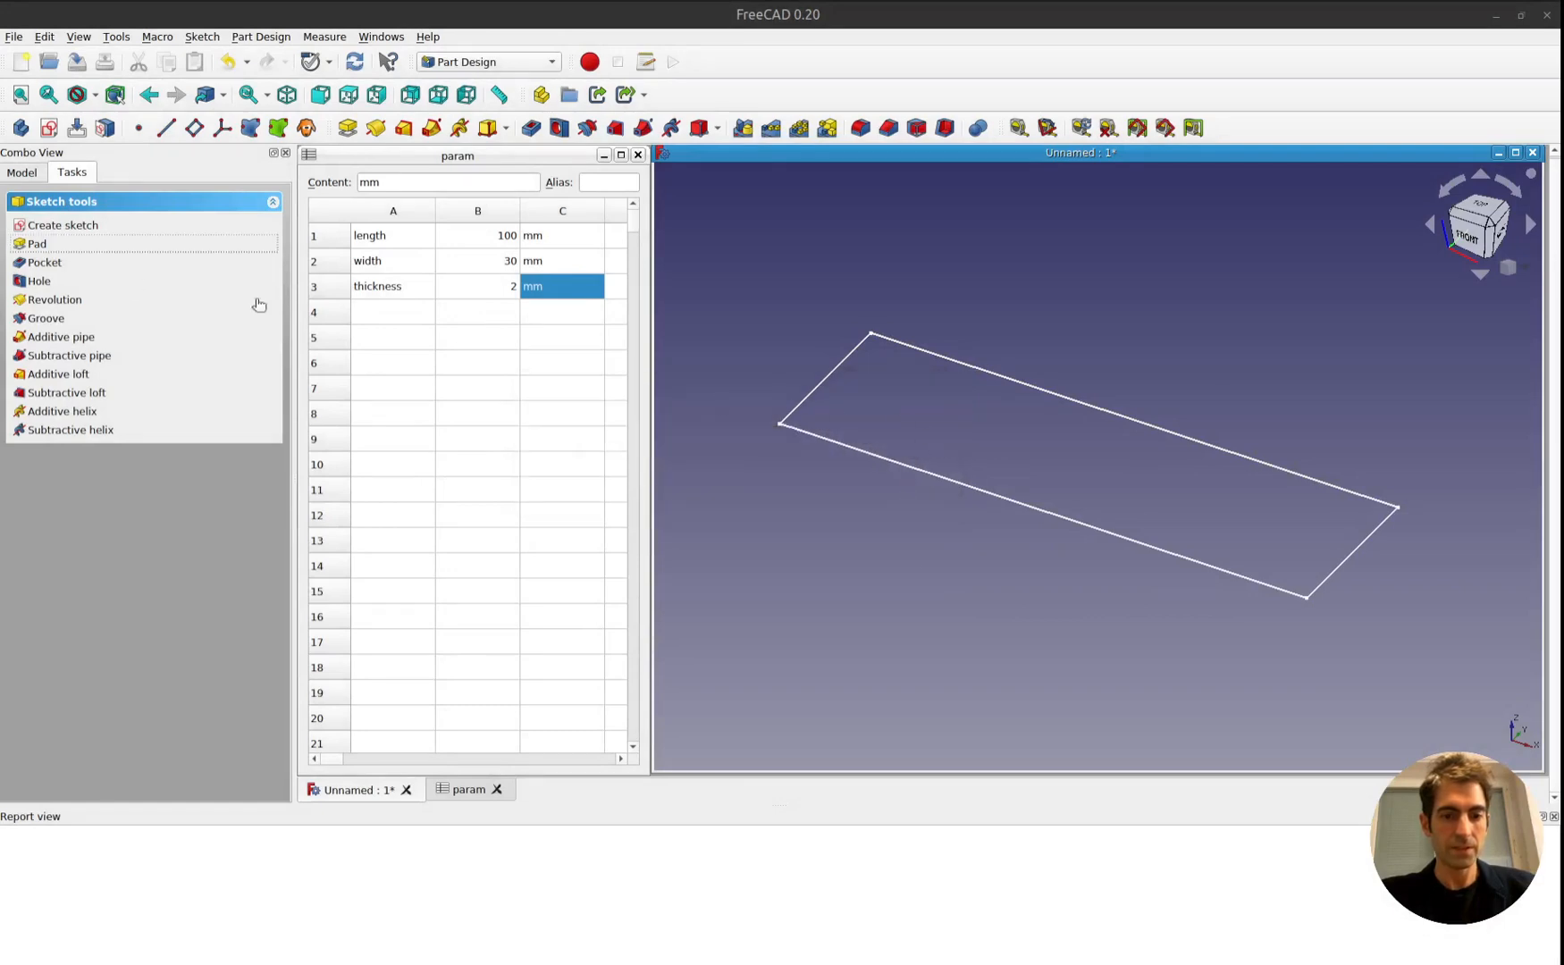
Move the rectangle sketch into the Body in the model tree.
click(19, 173)
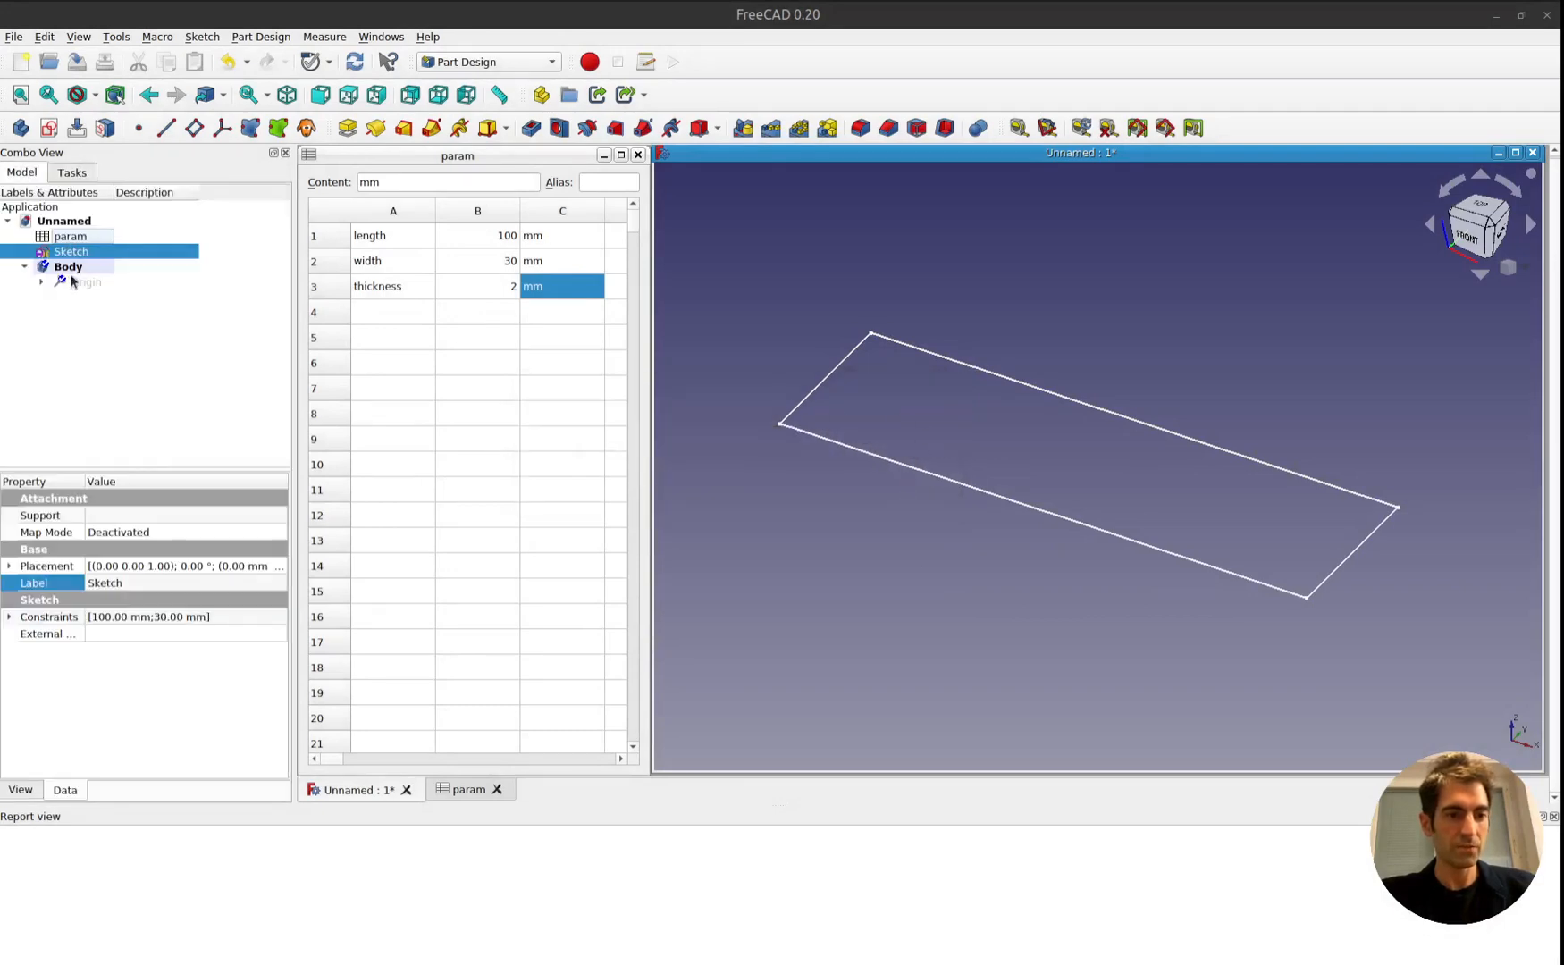
click(76, 303)
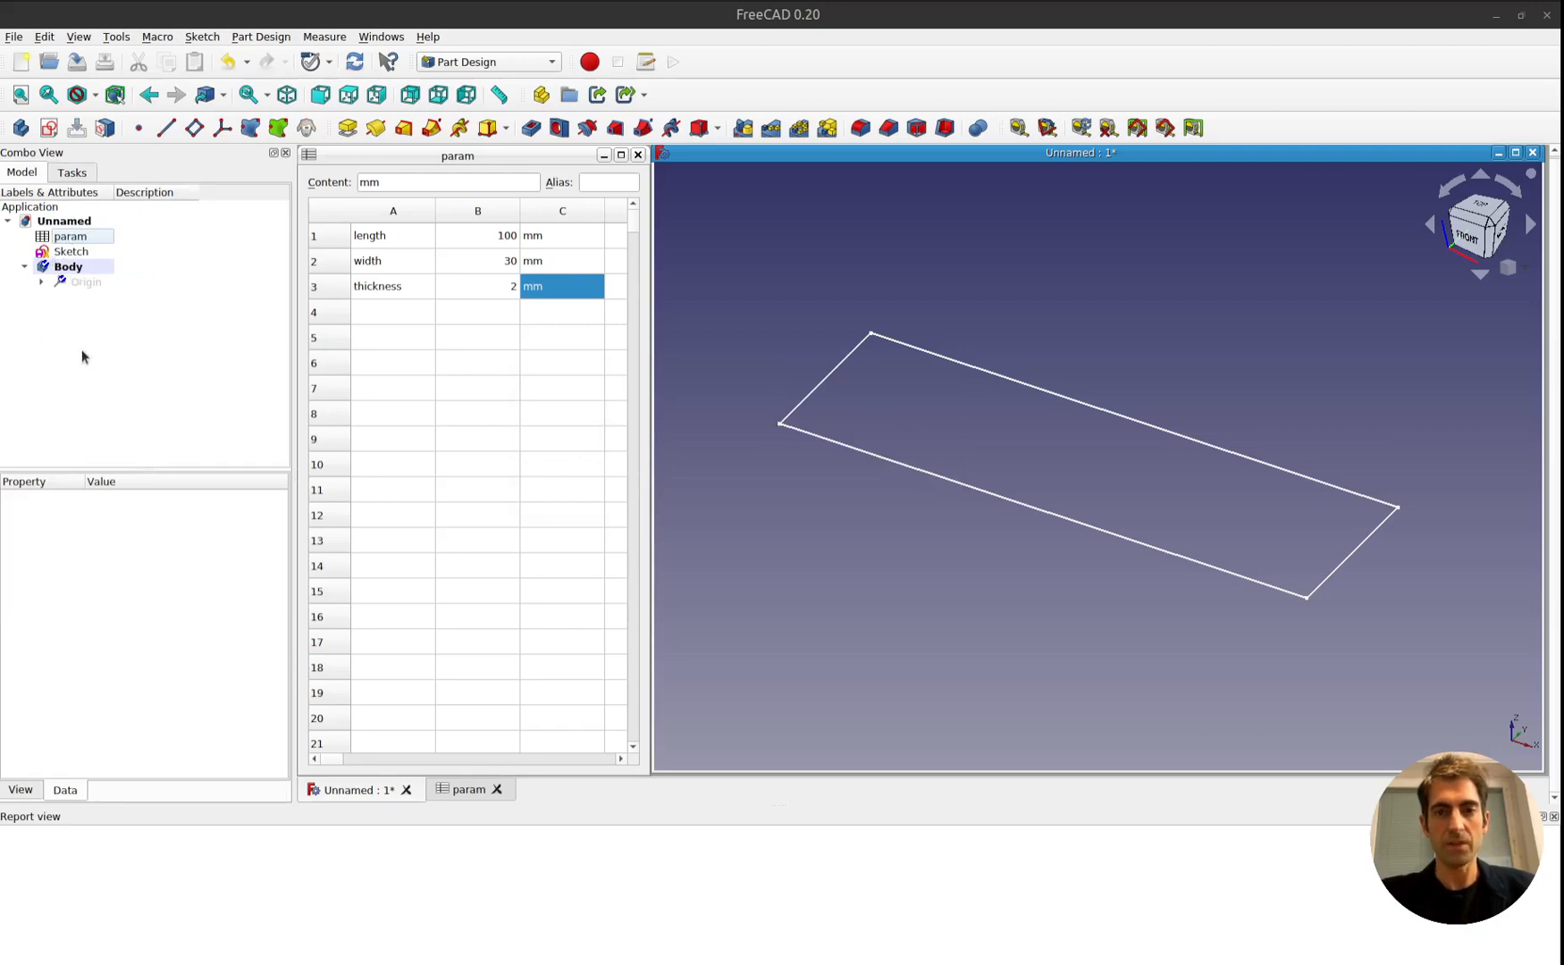
click(74, 253)
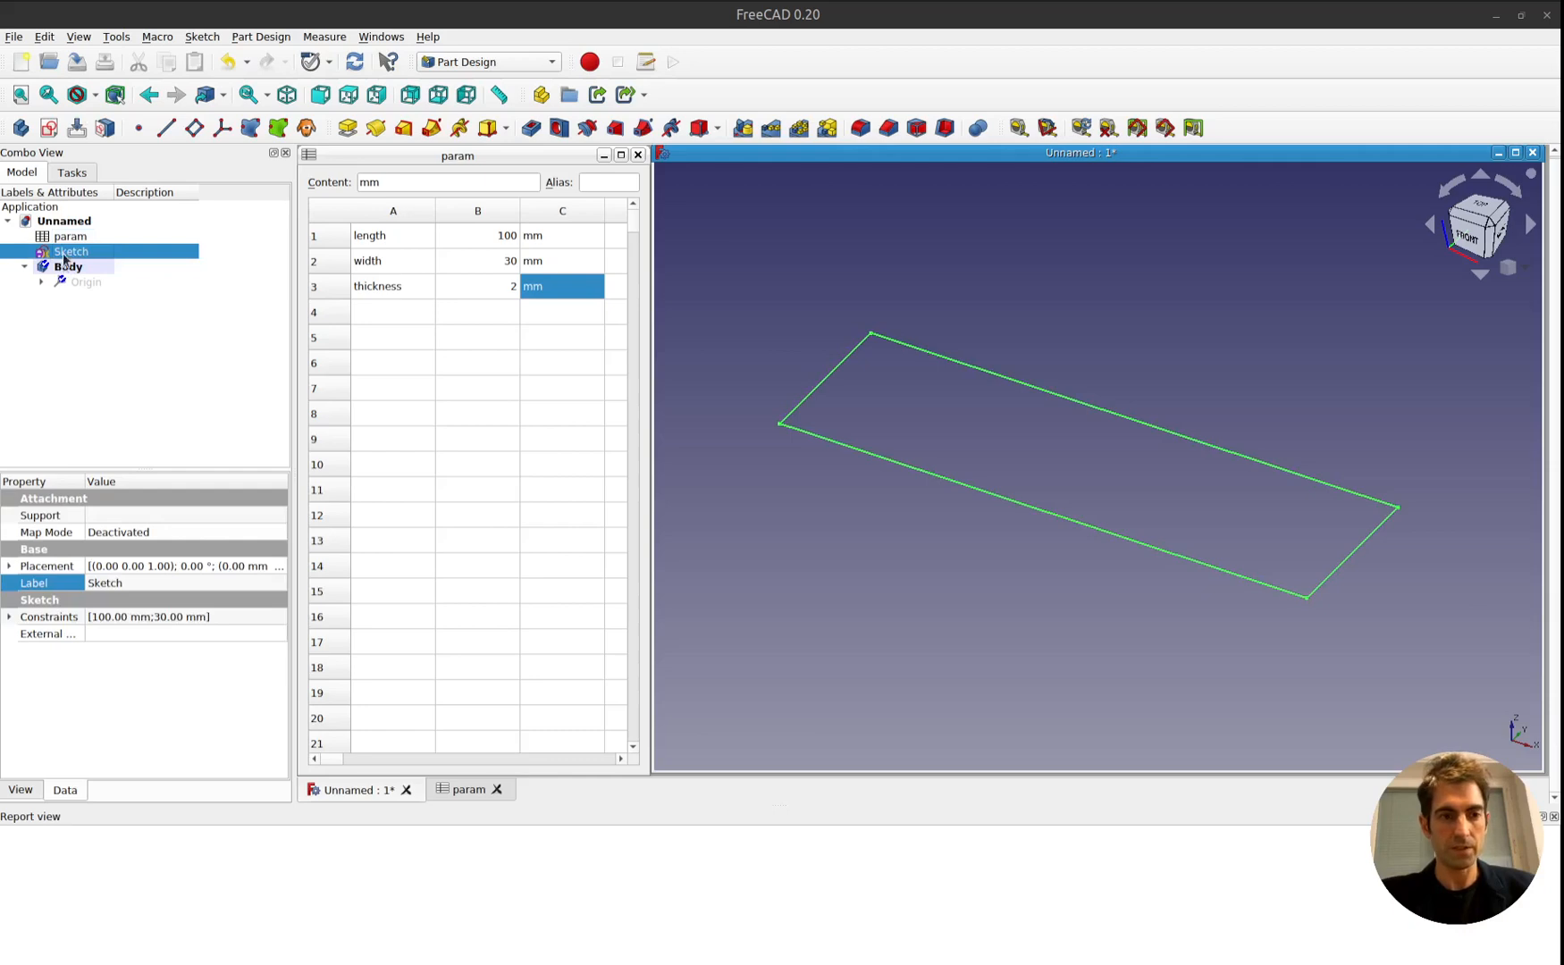
drag(68, 255, 68, 273)
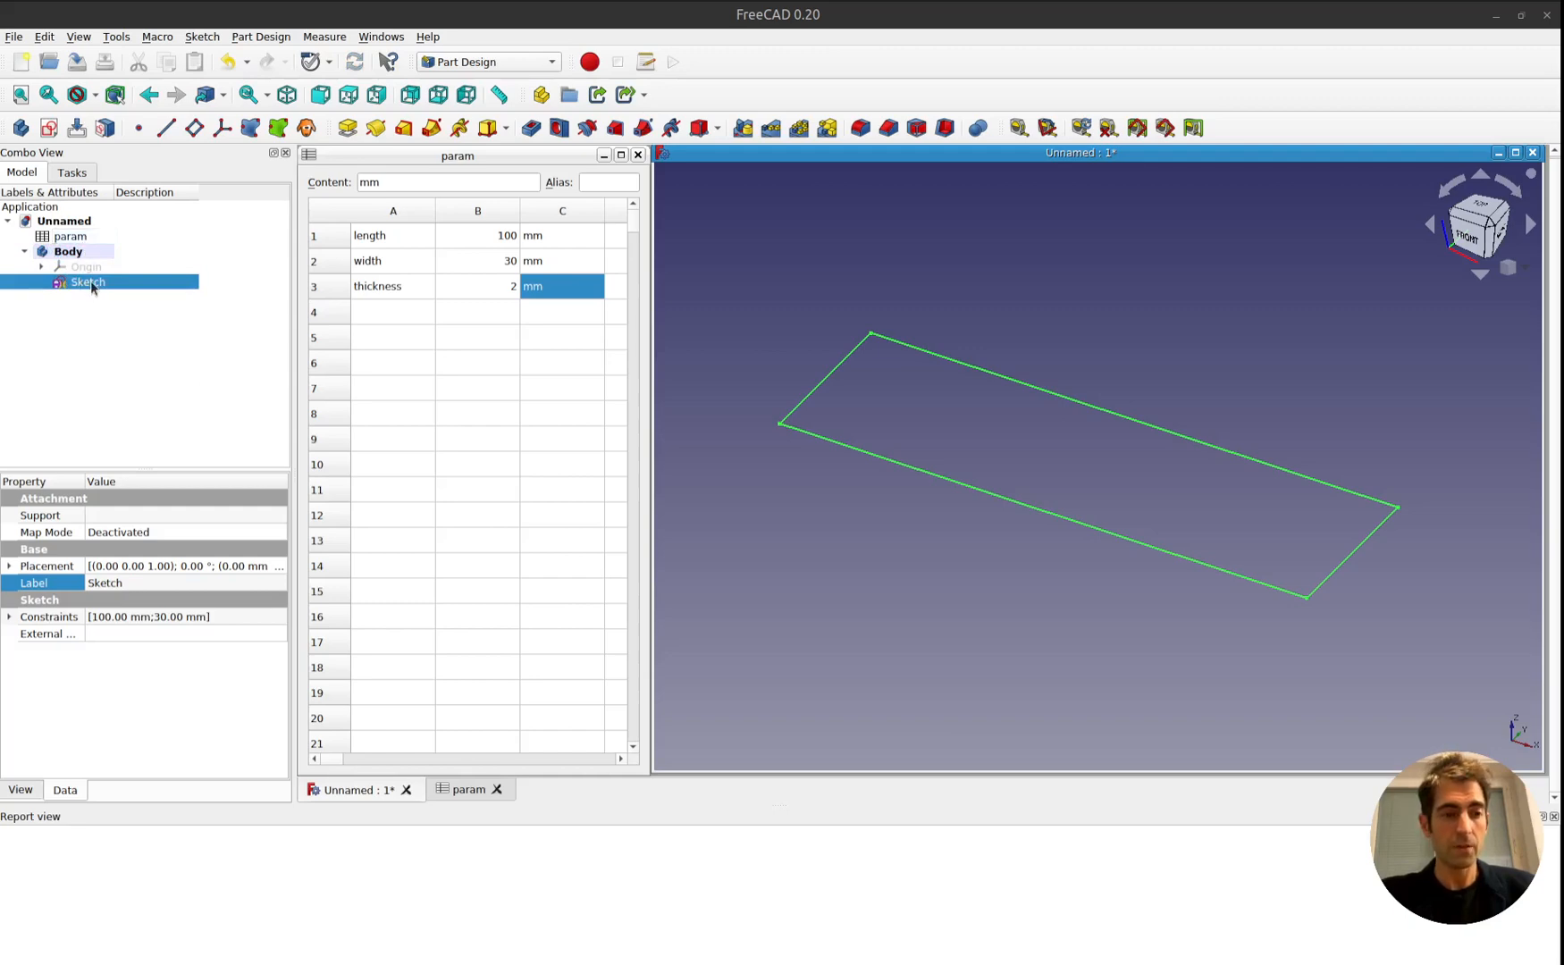
Pad the rectangle sketch with the formula <<param>>.B3 as its length, and display the model tree.
click(75, 173)
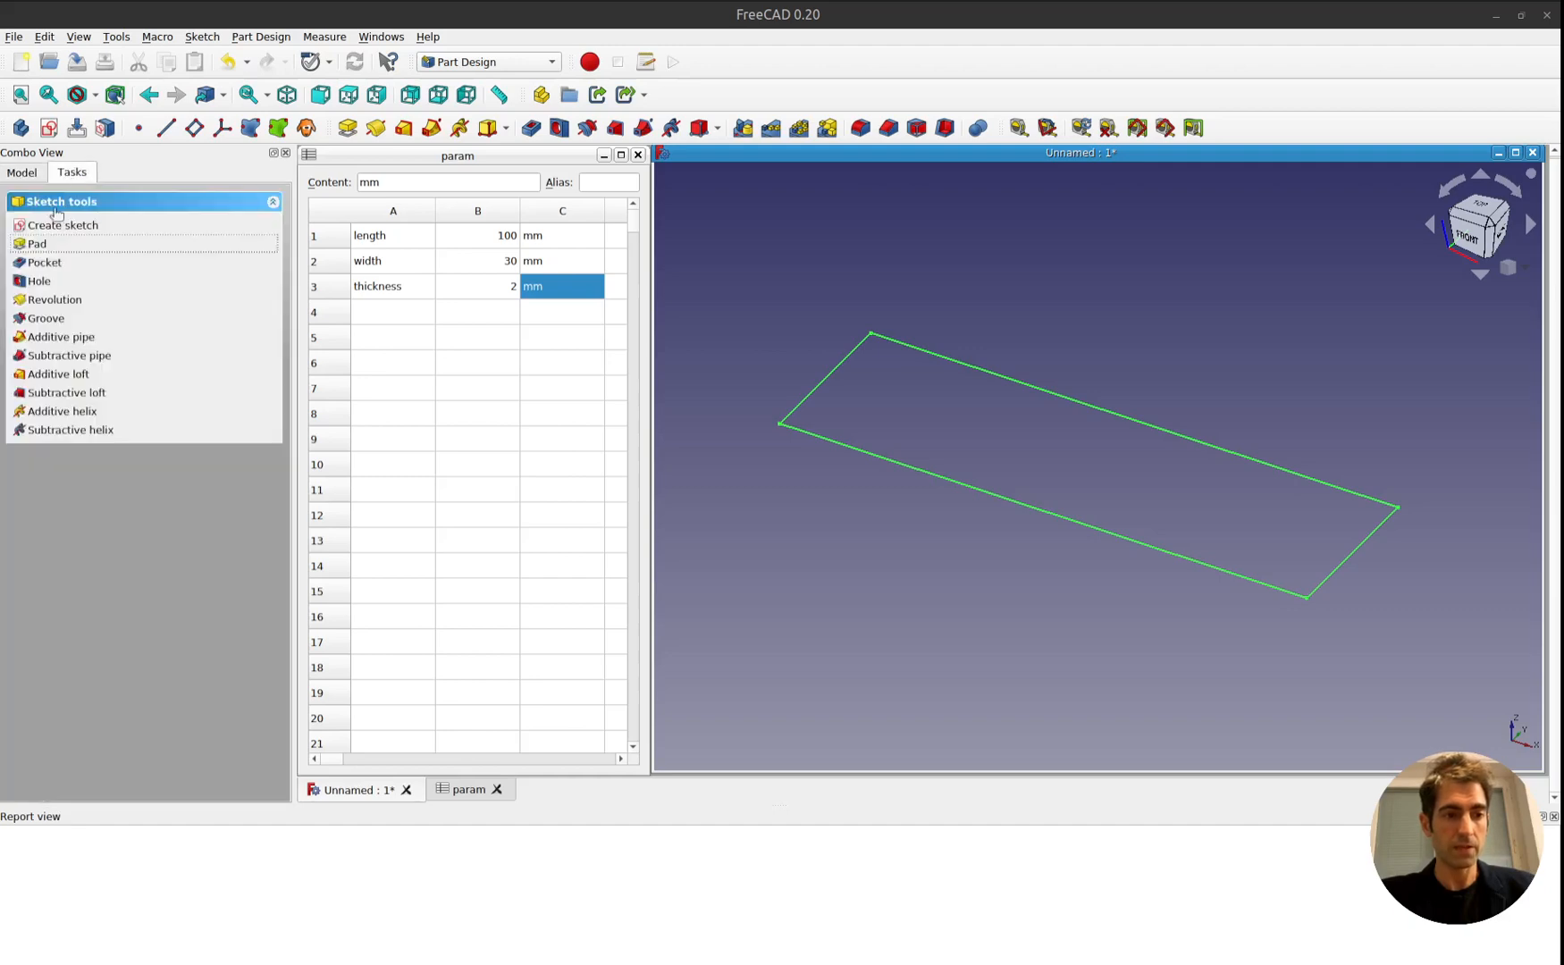
click(36, 244)
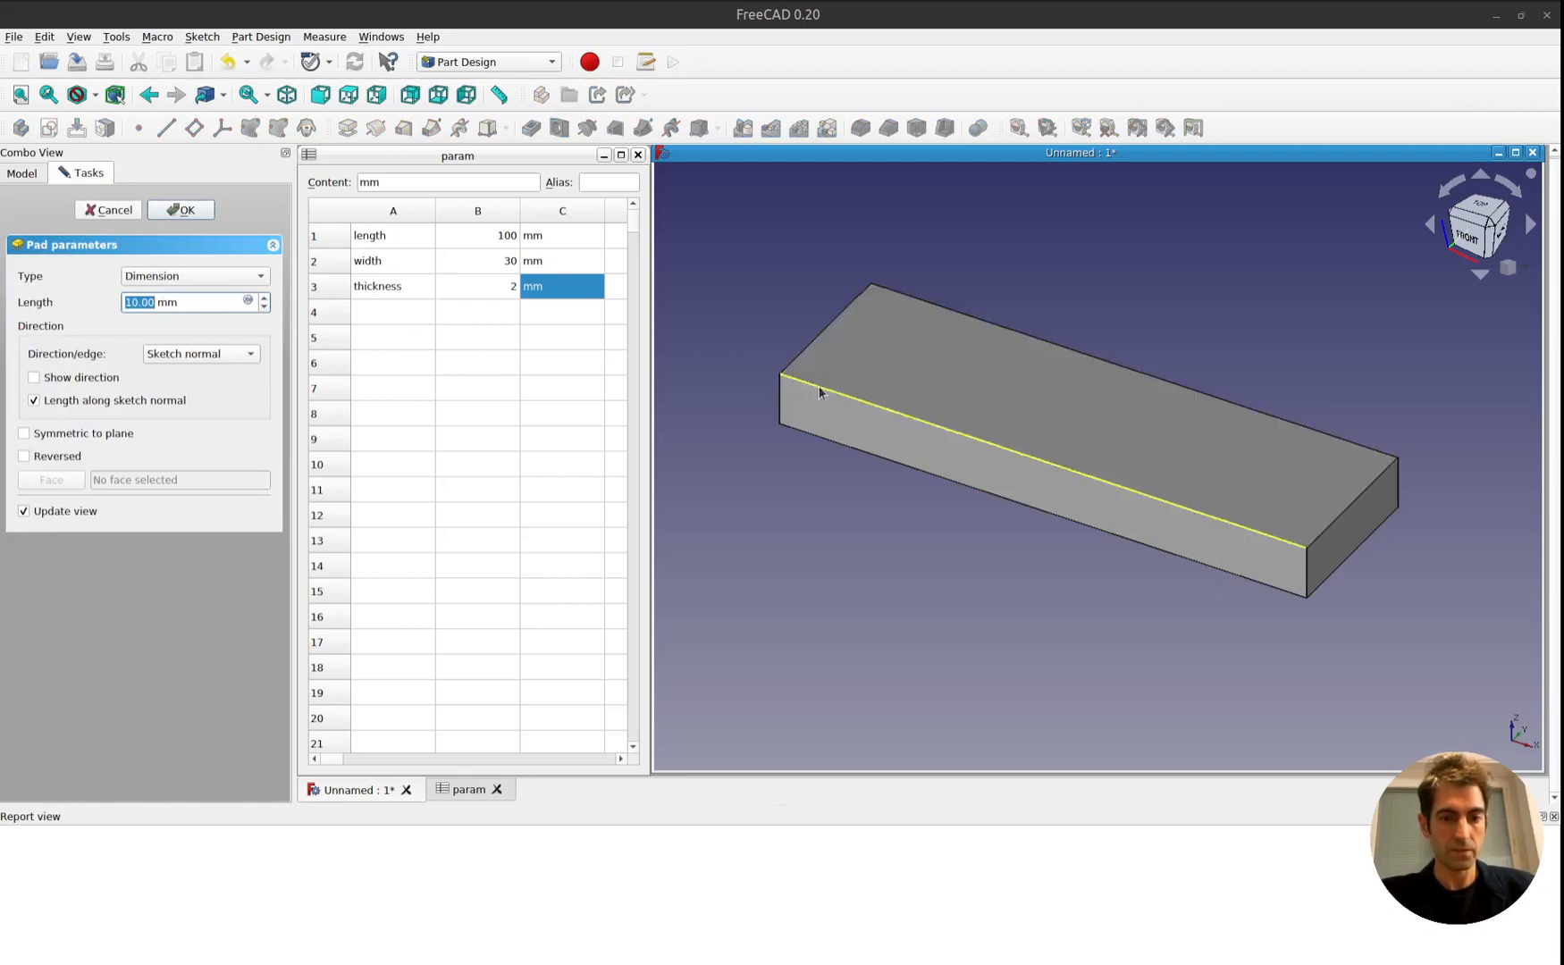
scroll(259, 302, up, 4)
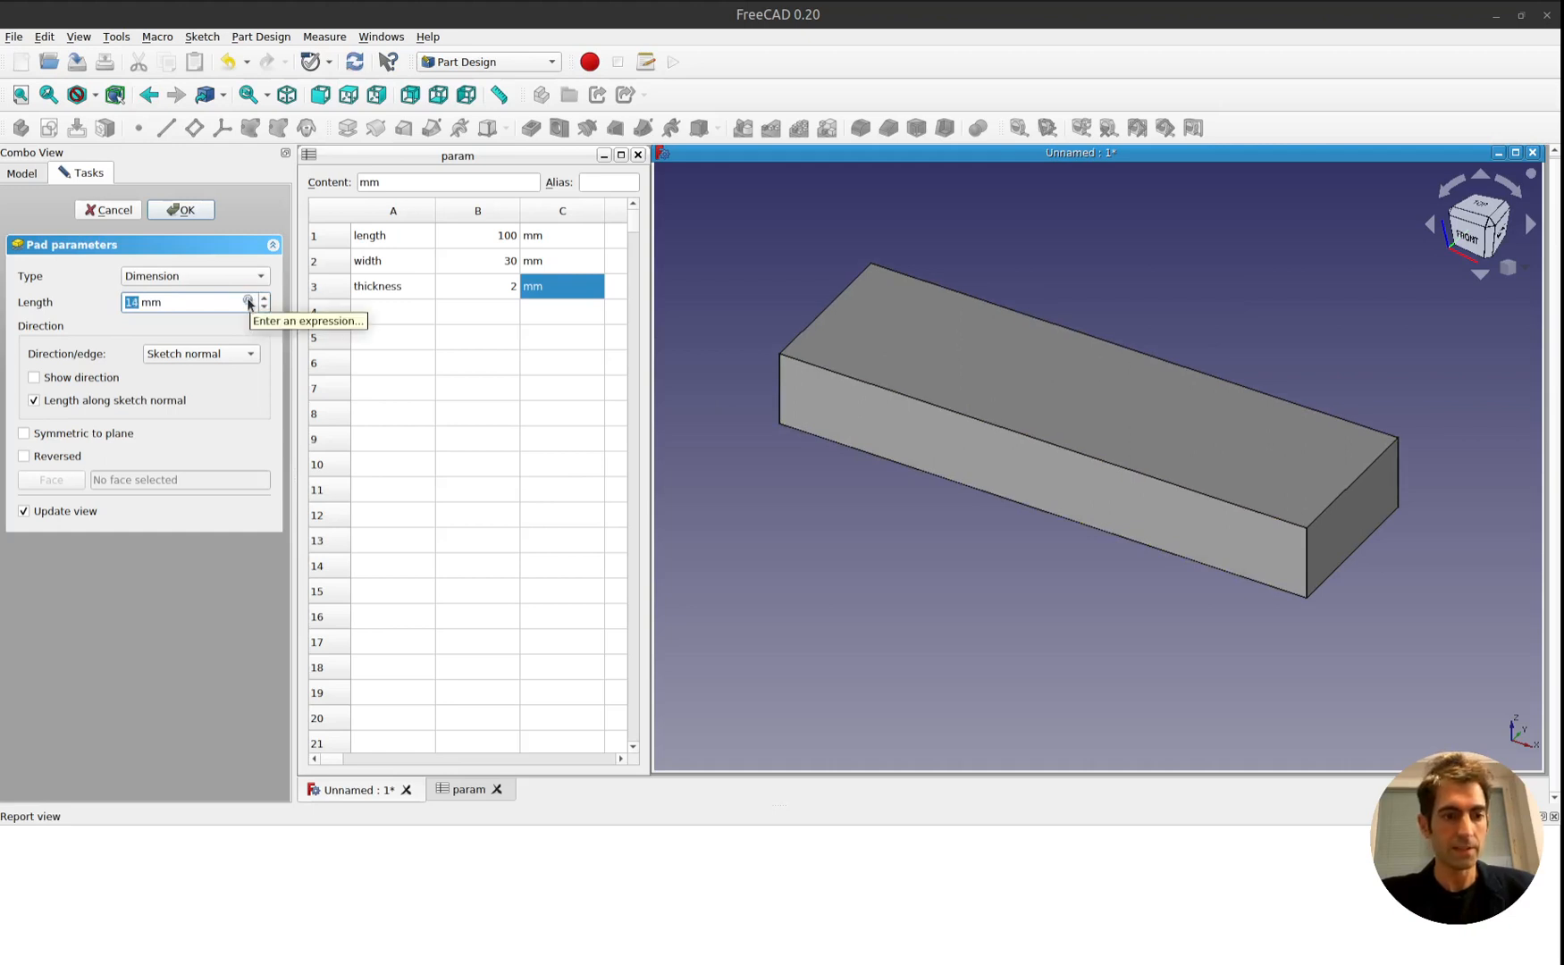
click(249, 302)
text(pa)
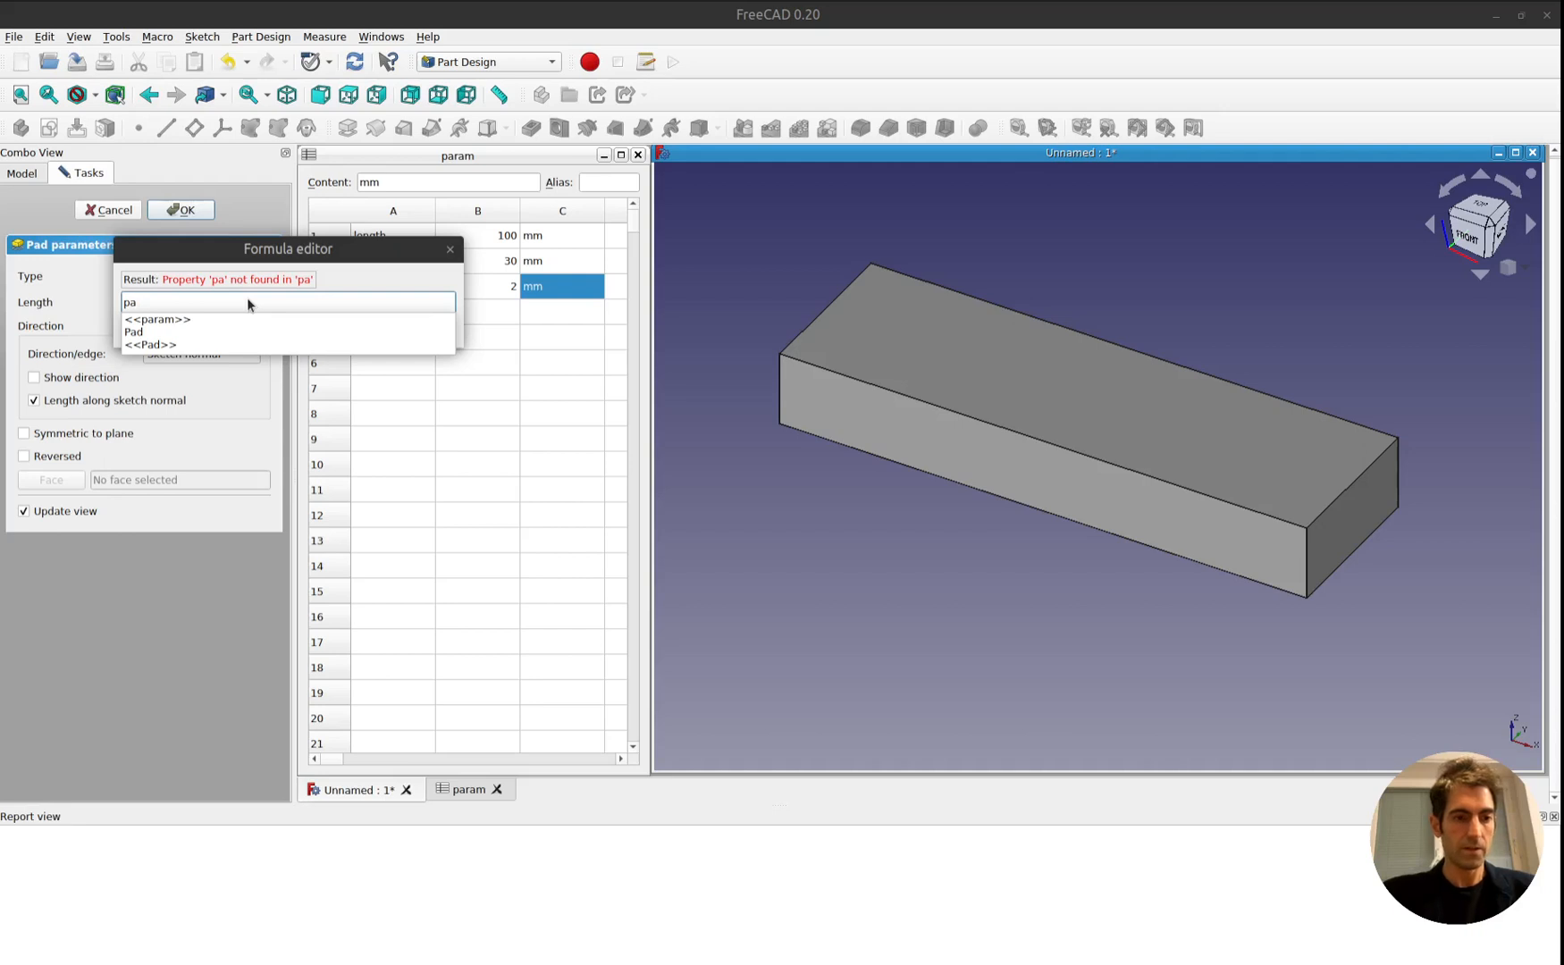
key(Down)
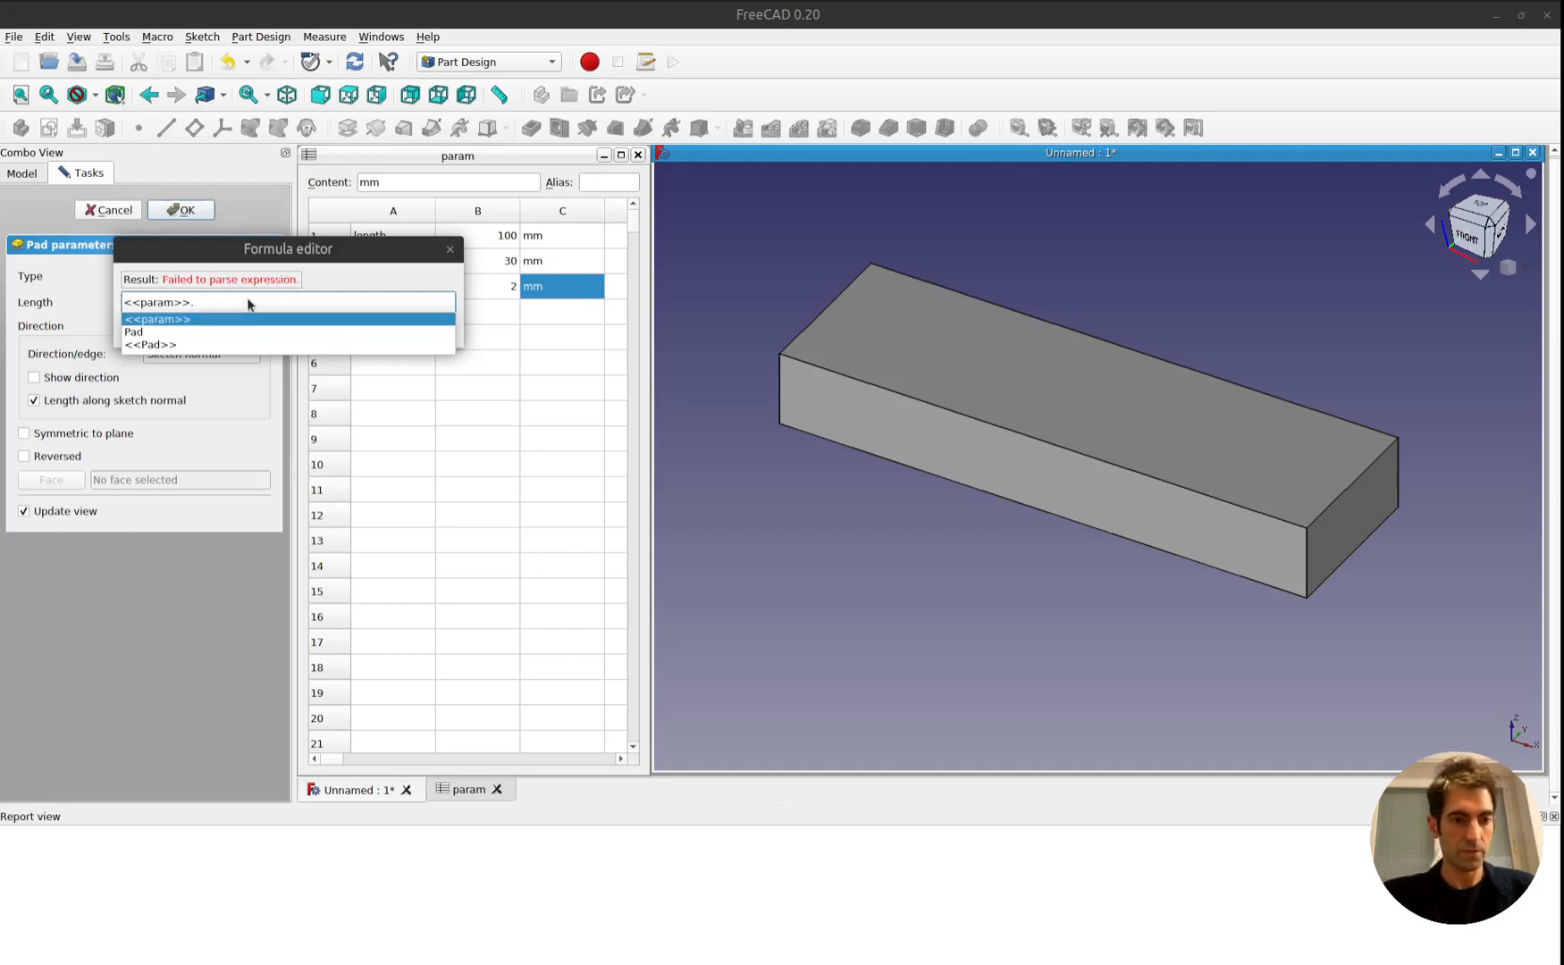
text(B3)
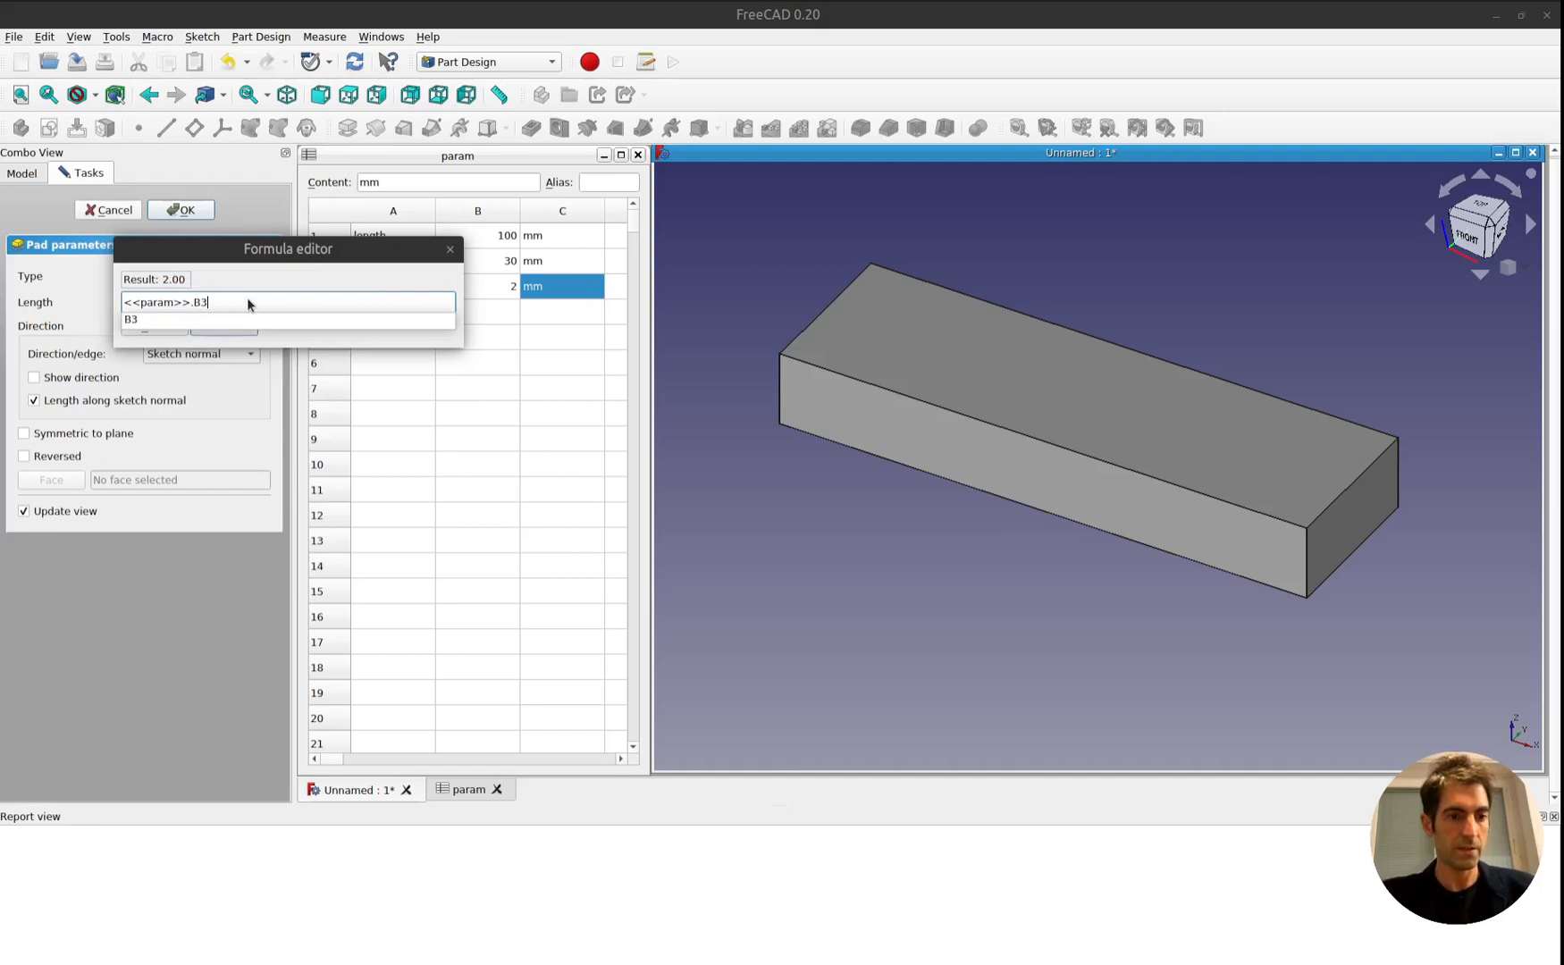
click(217, 316)
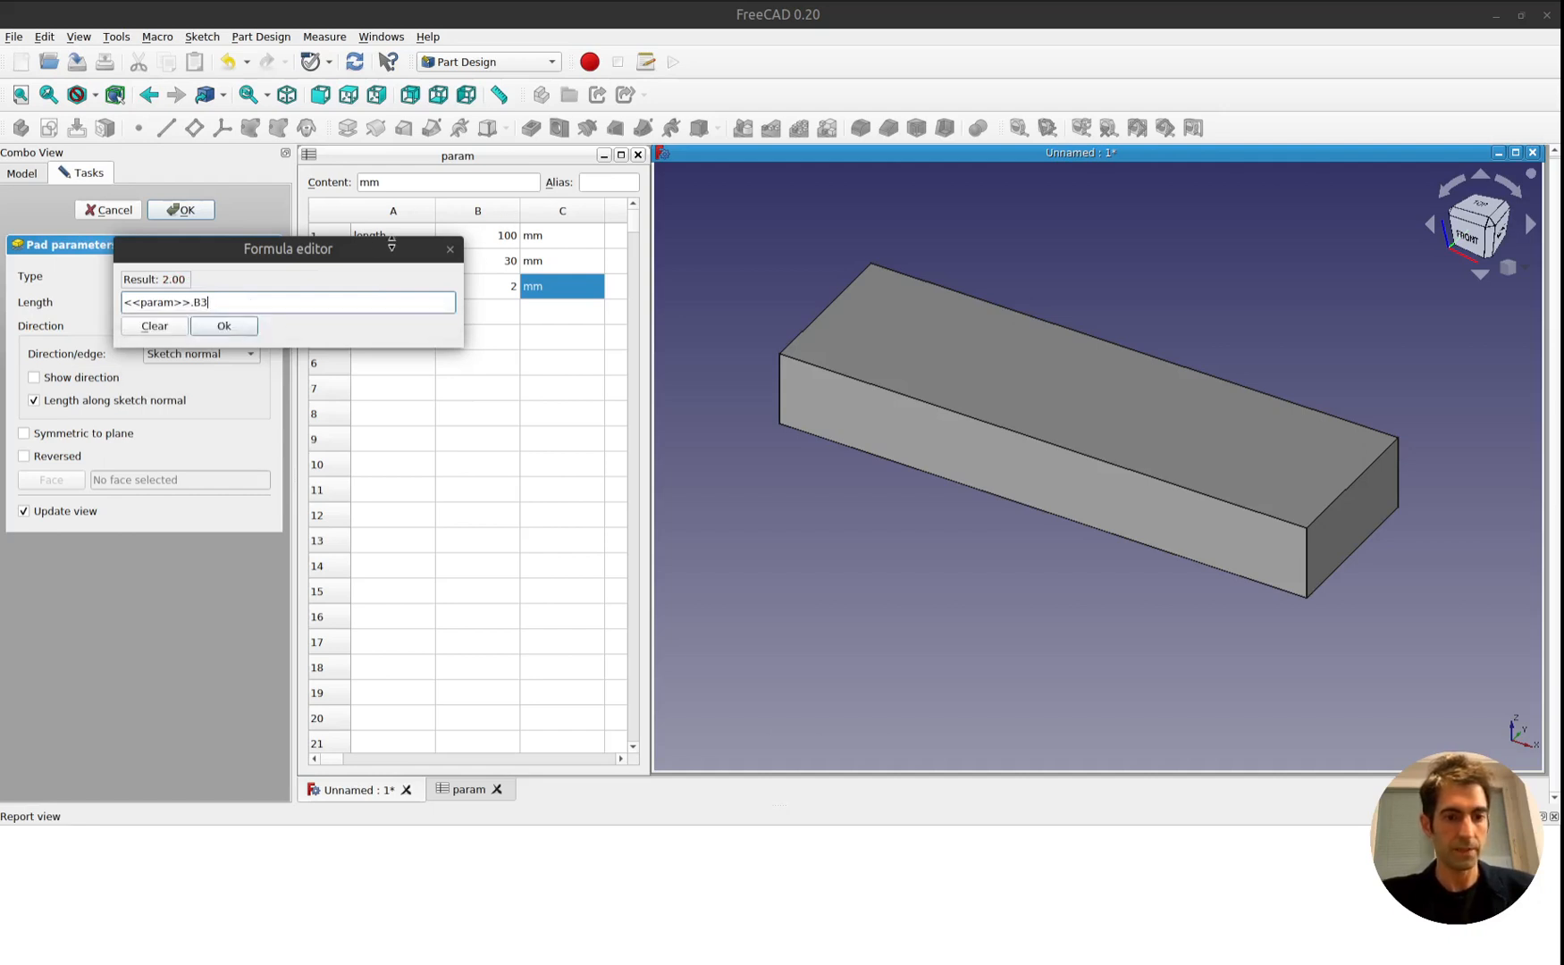
drag(362, 240, 296, 382)
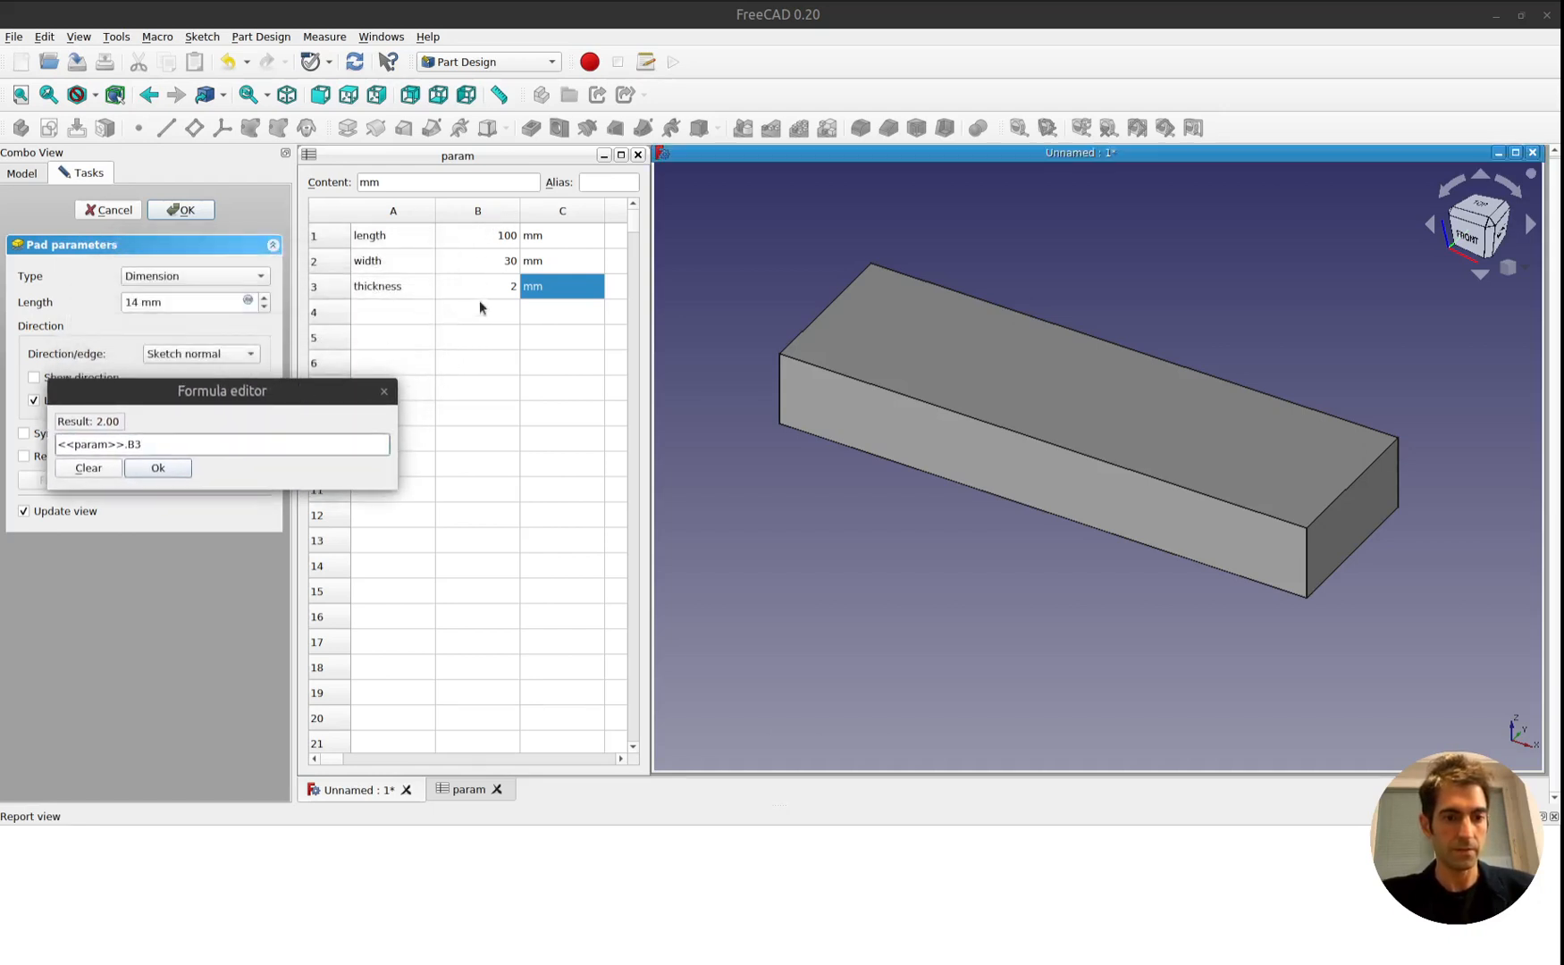
click(175, 466)
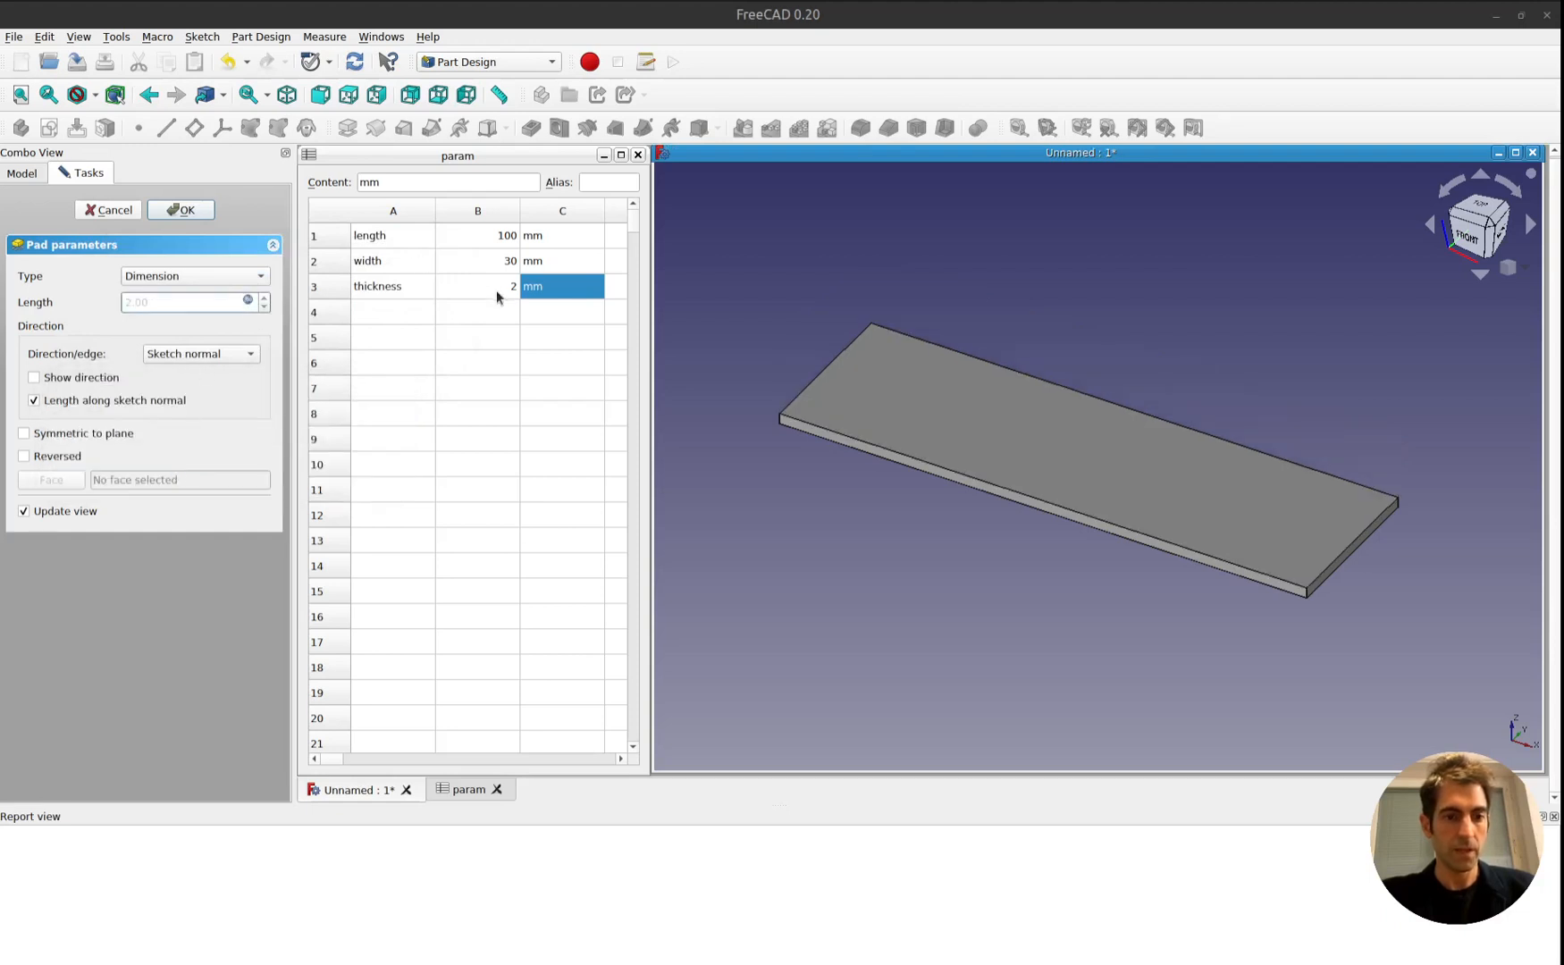
click(184, 210)
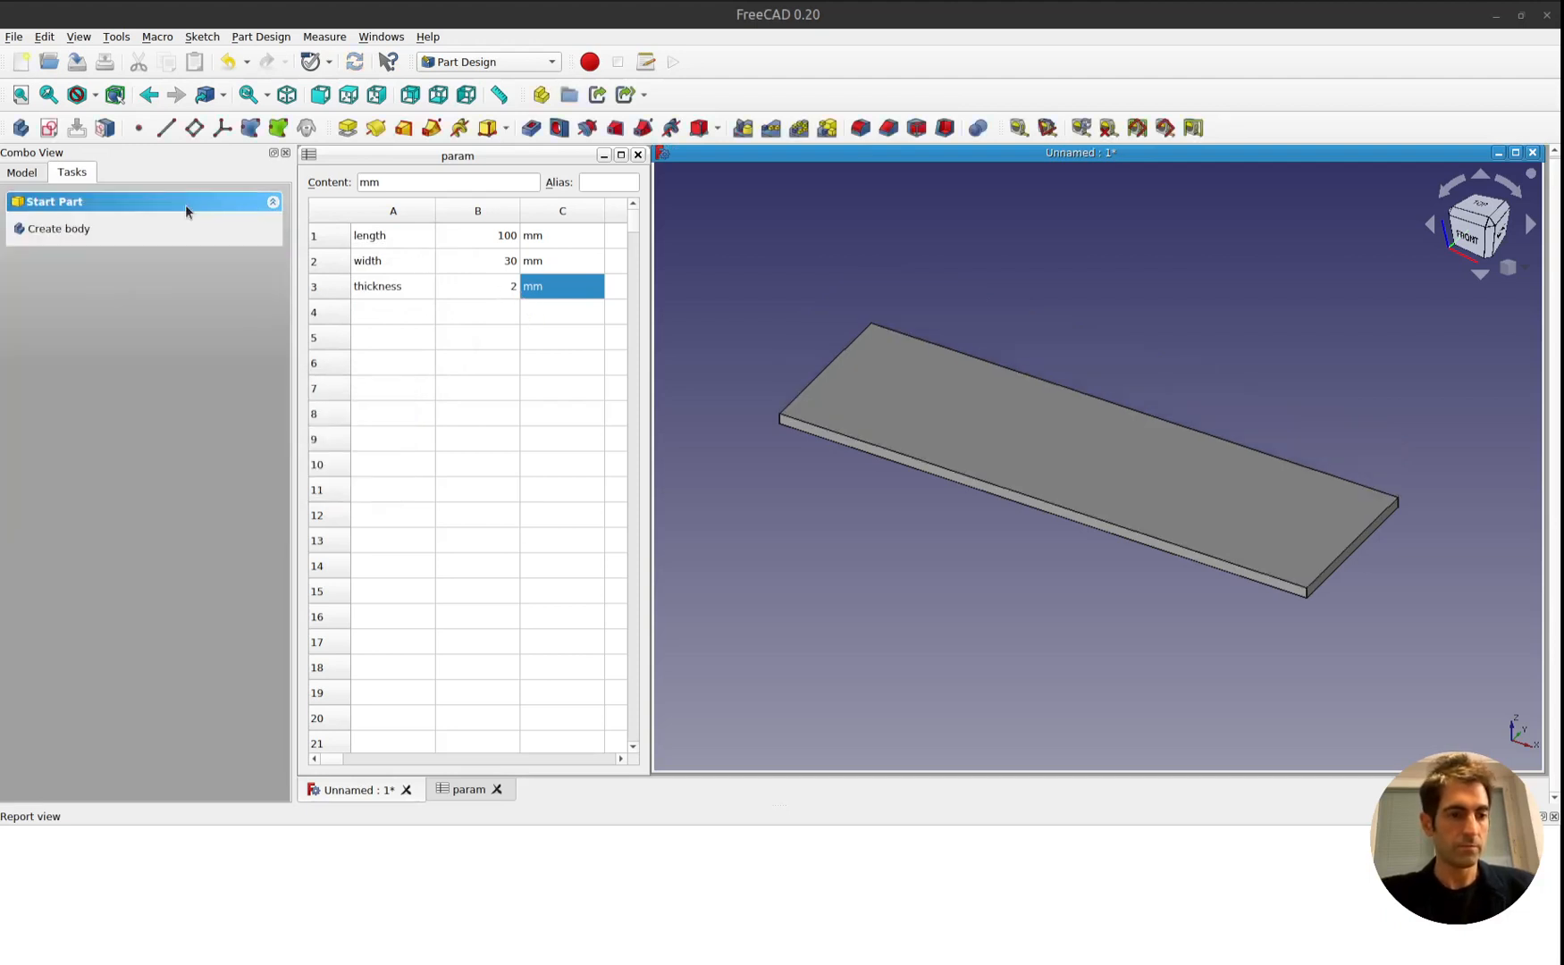
click(22, 173)
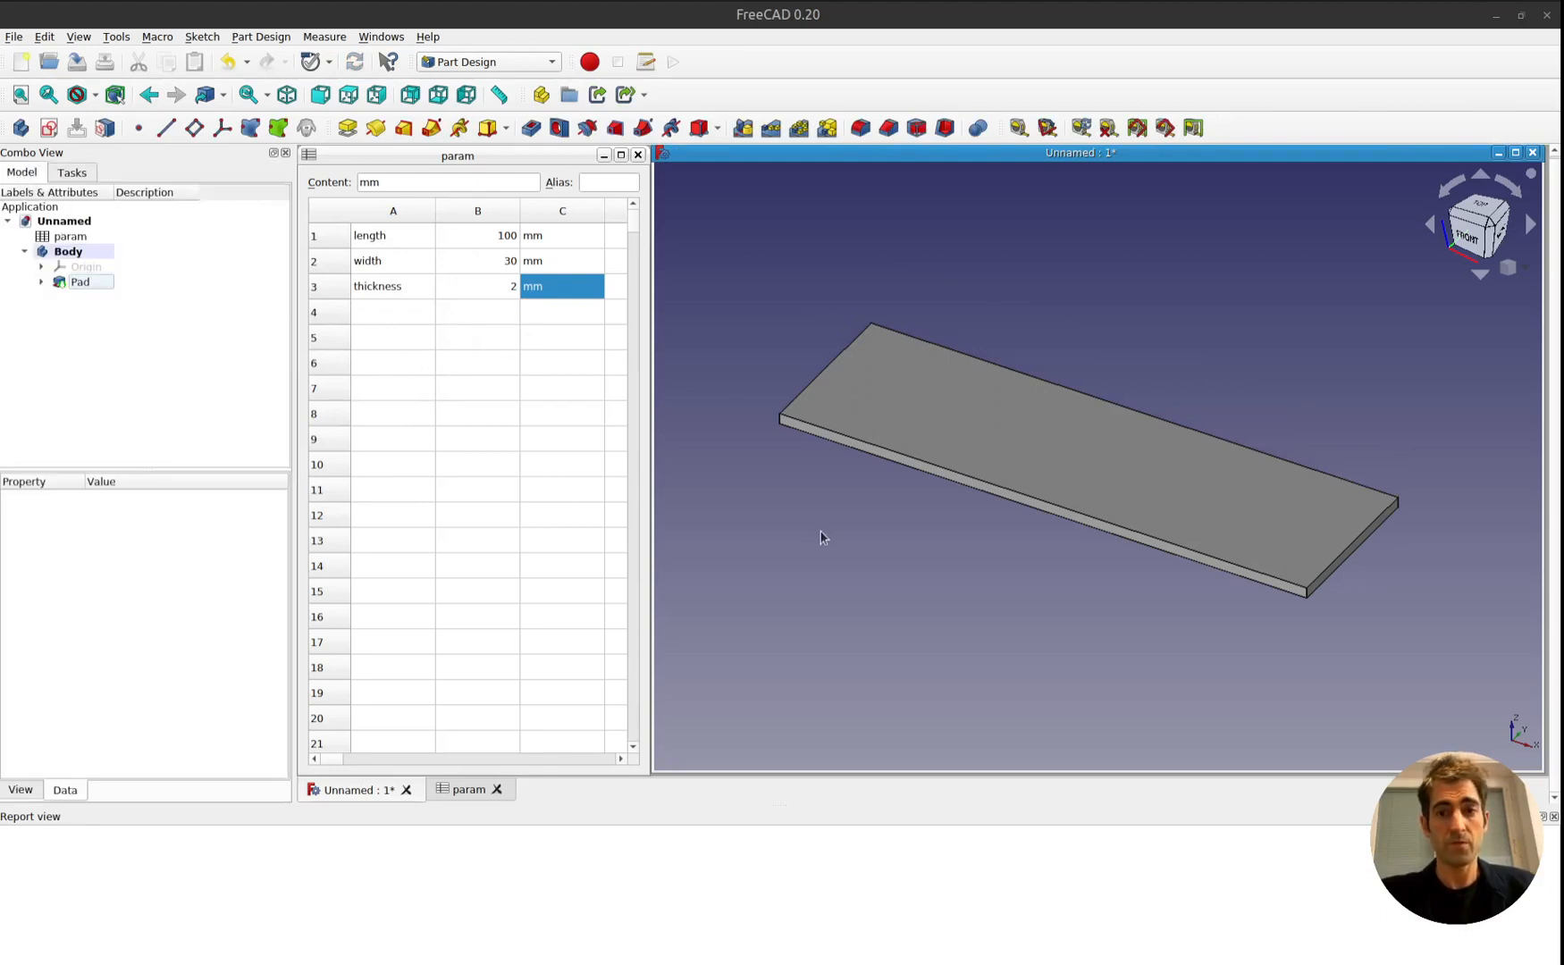
Try a thickness of 30 in cell B3 of the param spreadsheet.
click(491, 290)
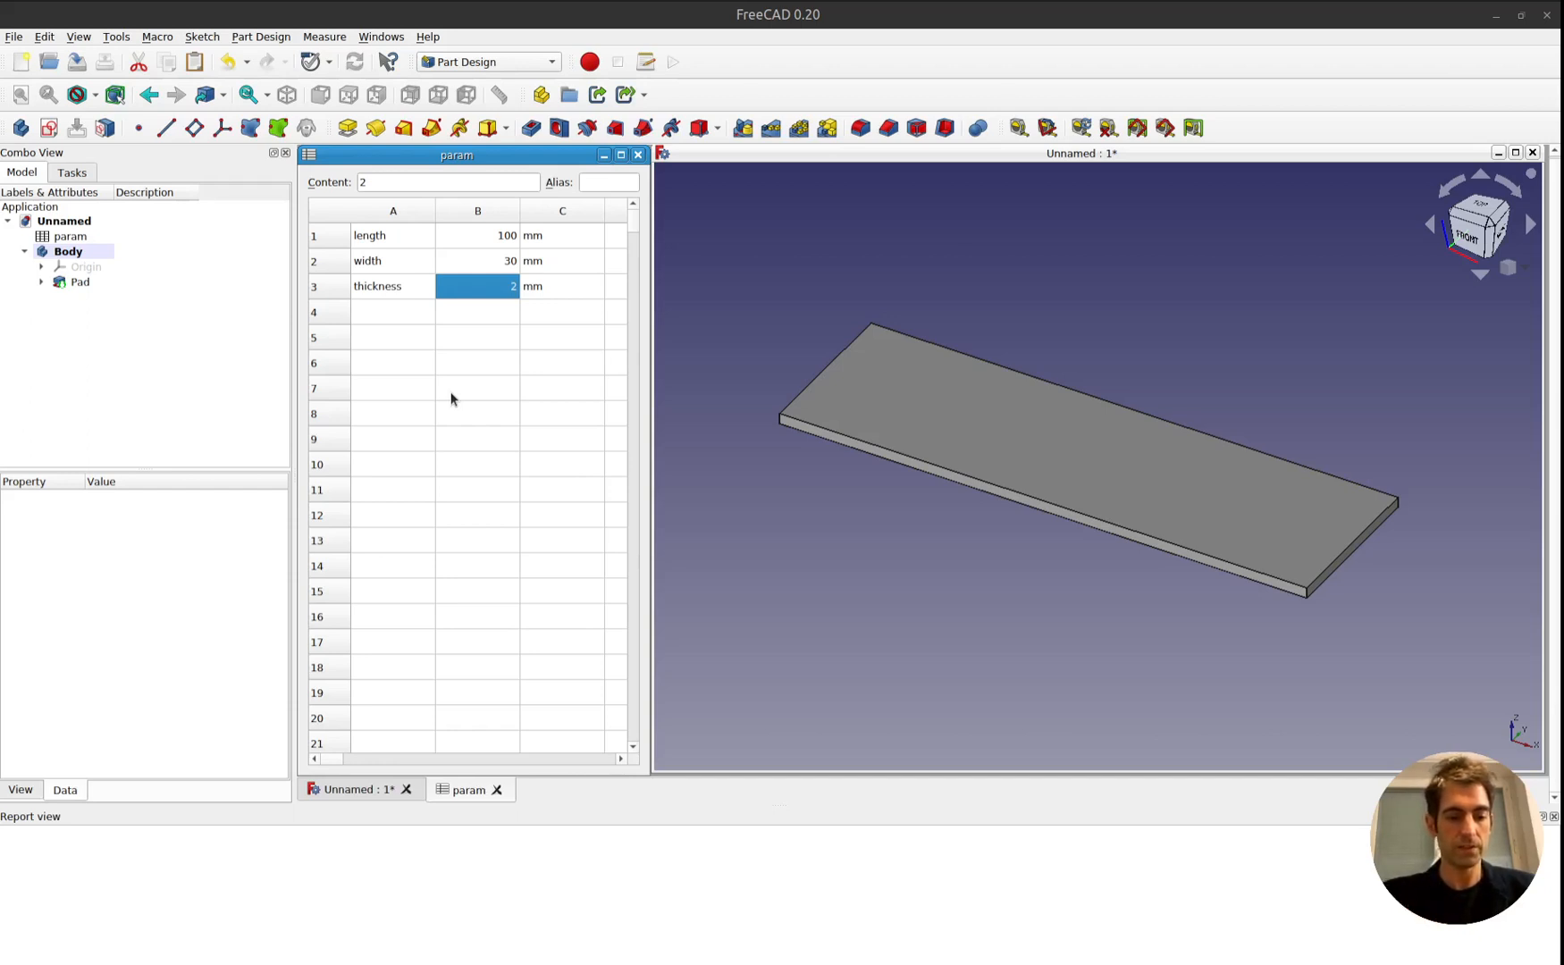
text(30)
key(Return)
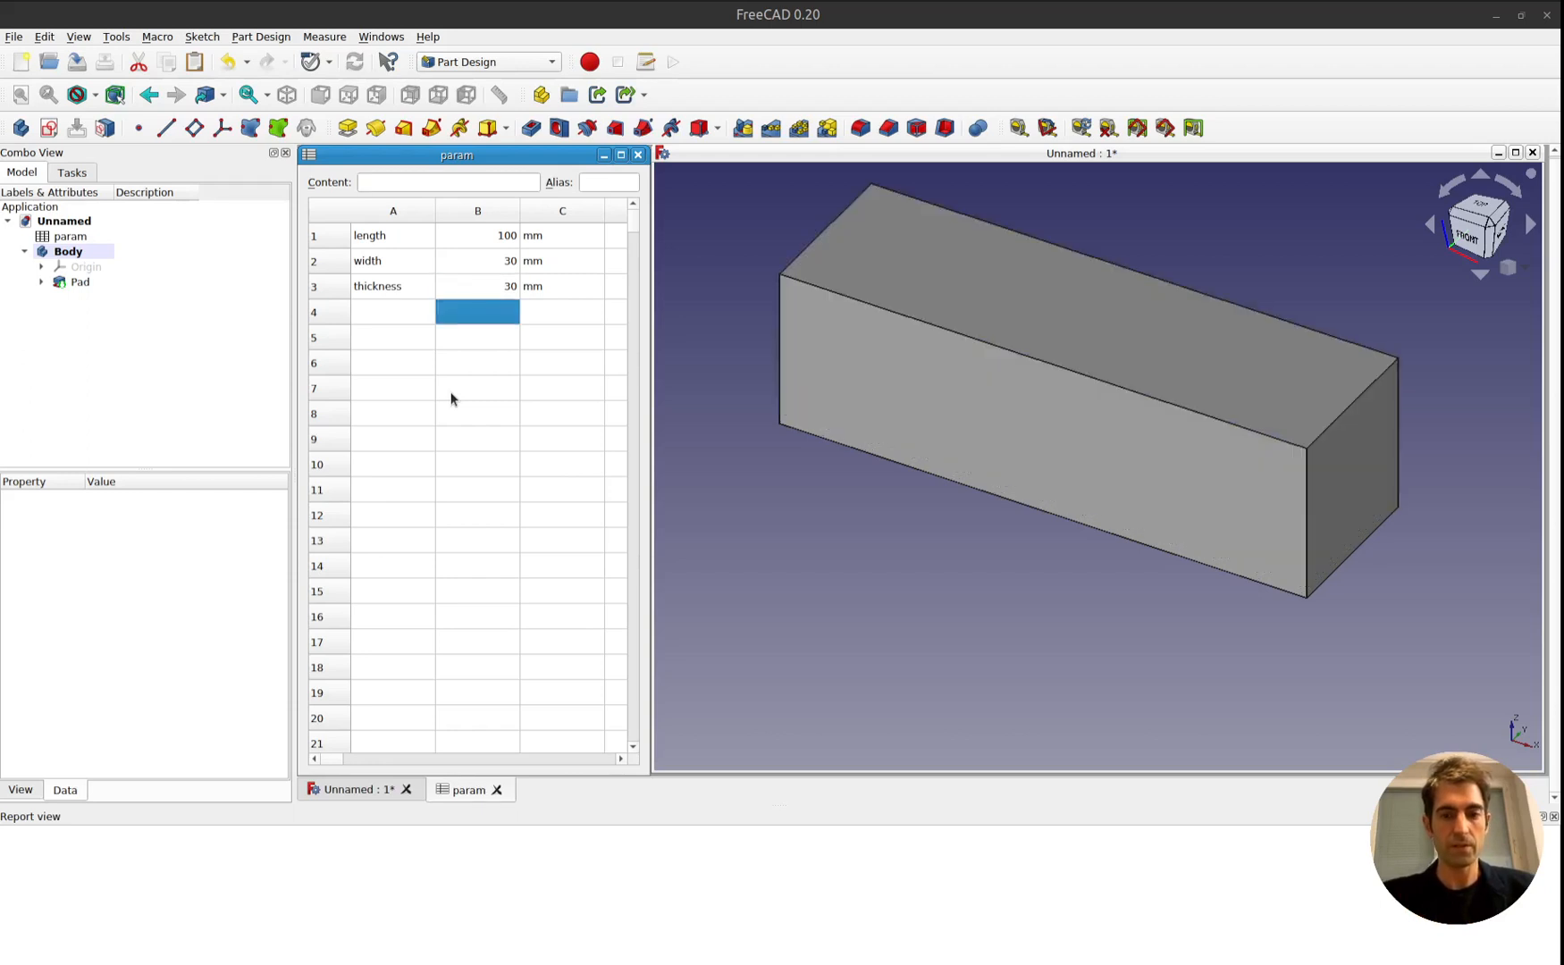
Set the thickness in cell B3 of the param spreadsheet to 5.
click(492, 284)
text(5)
key(Return)
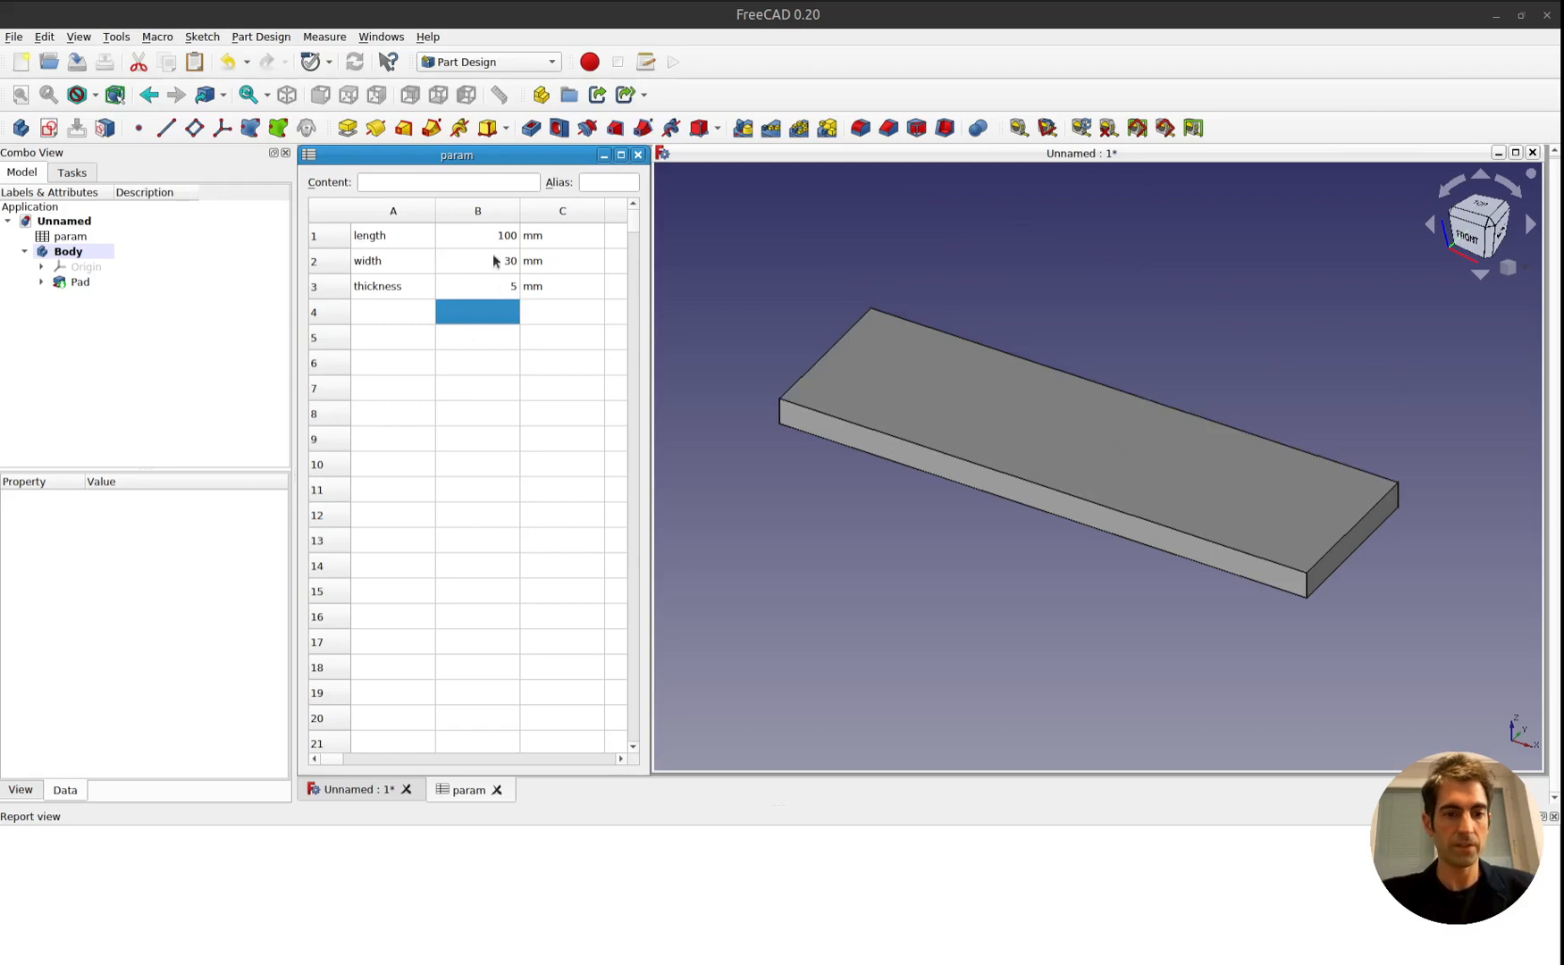
Set the width in cell B2 to 45 and the length in cell B1 to 120.
click(491, 263)
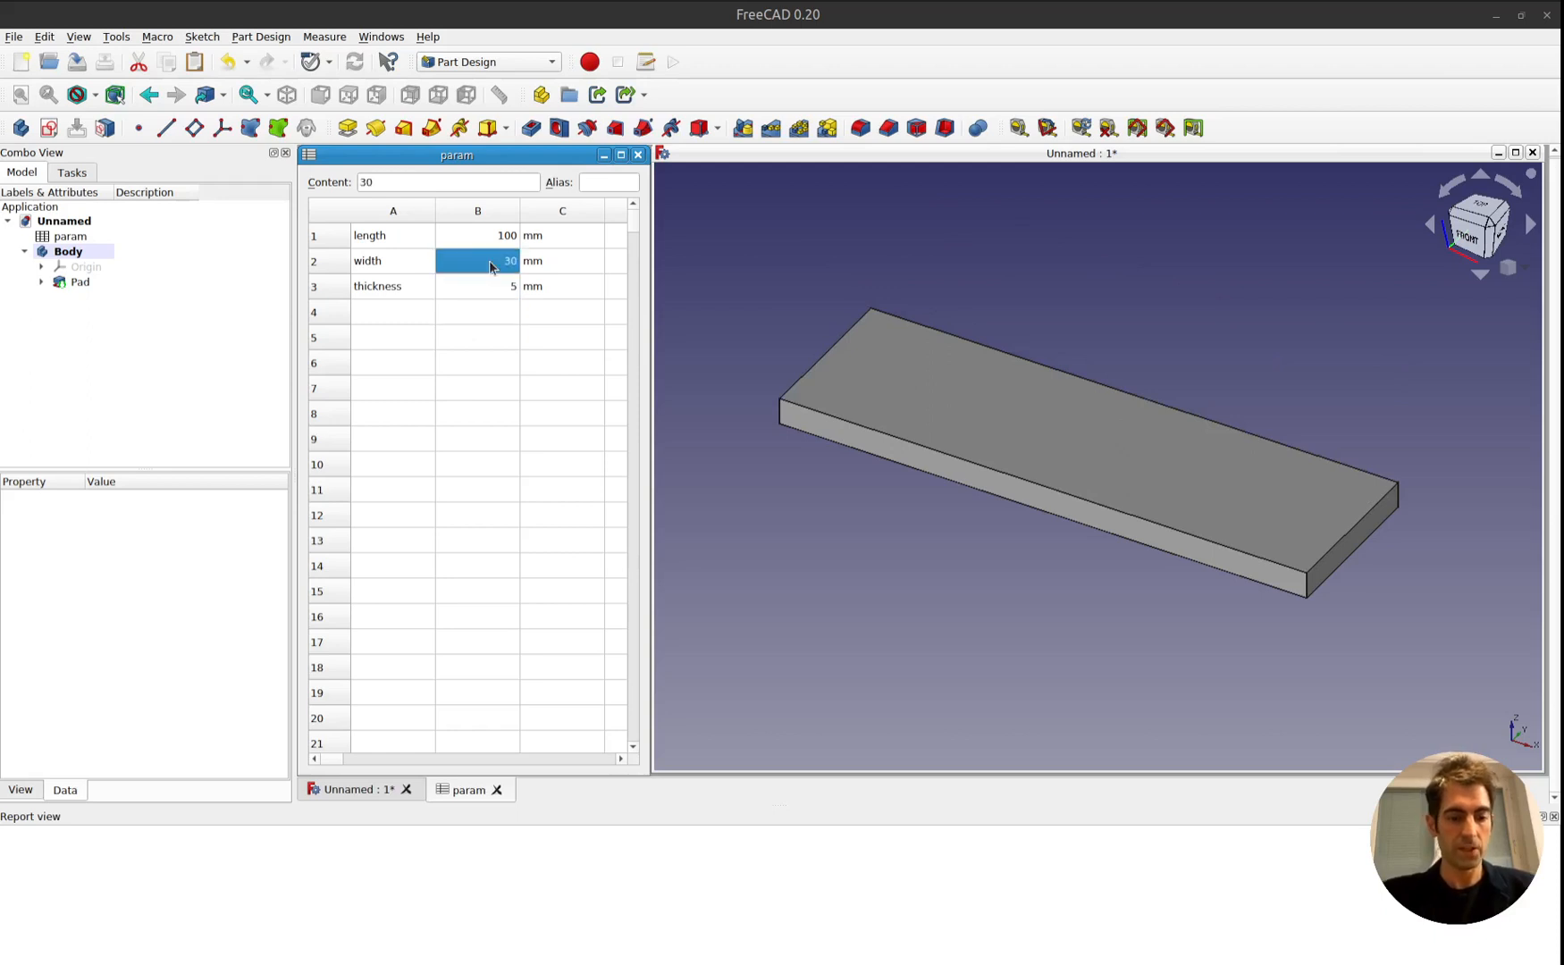
text(45)
key(Return)
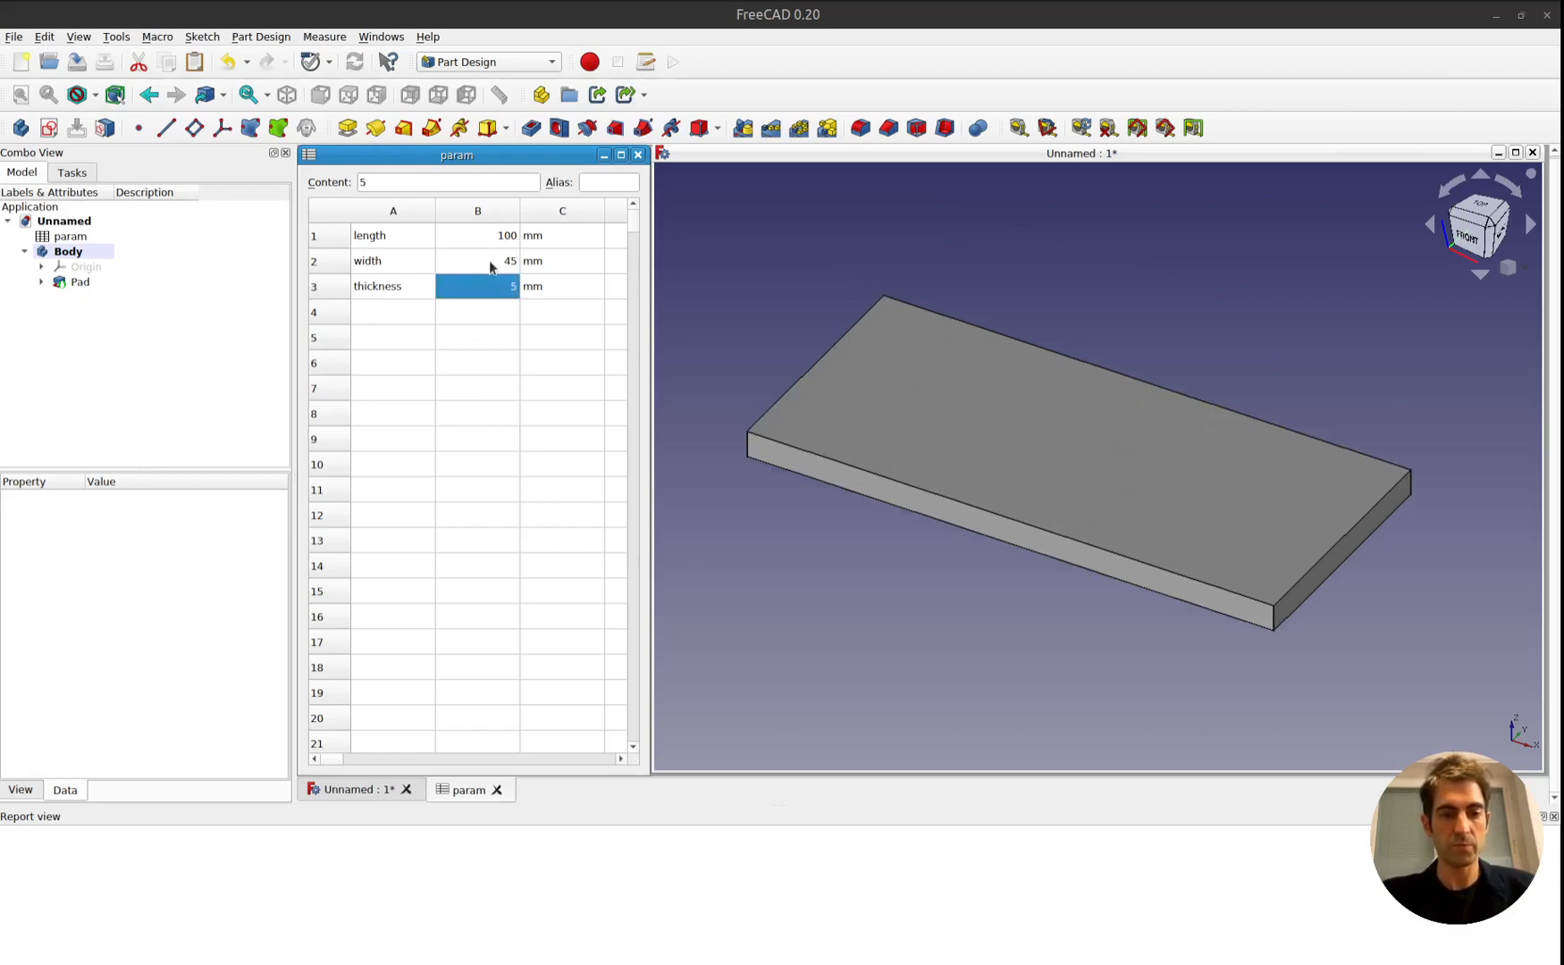
click(472, 231)
text(120)
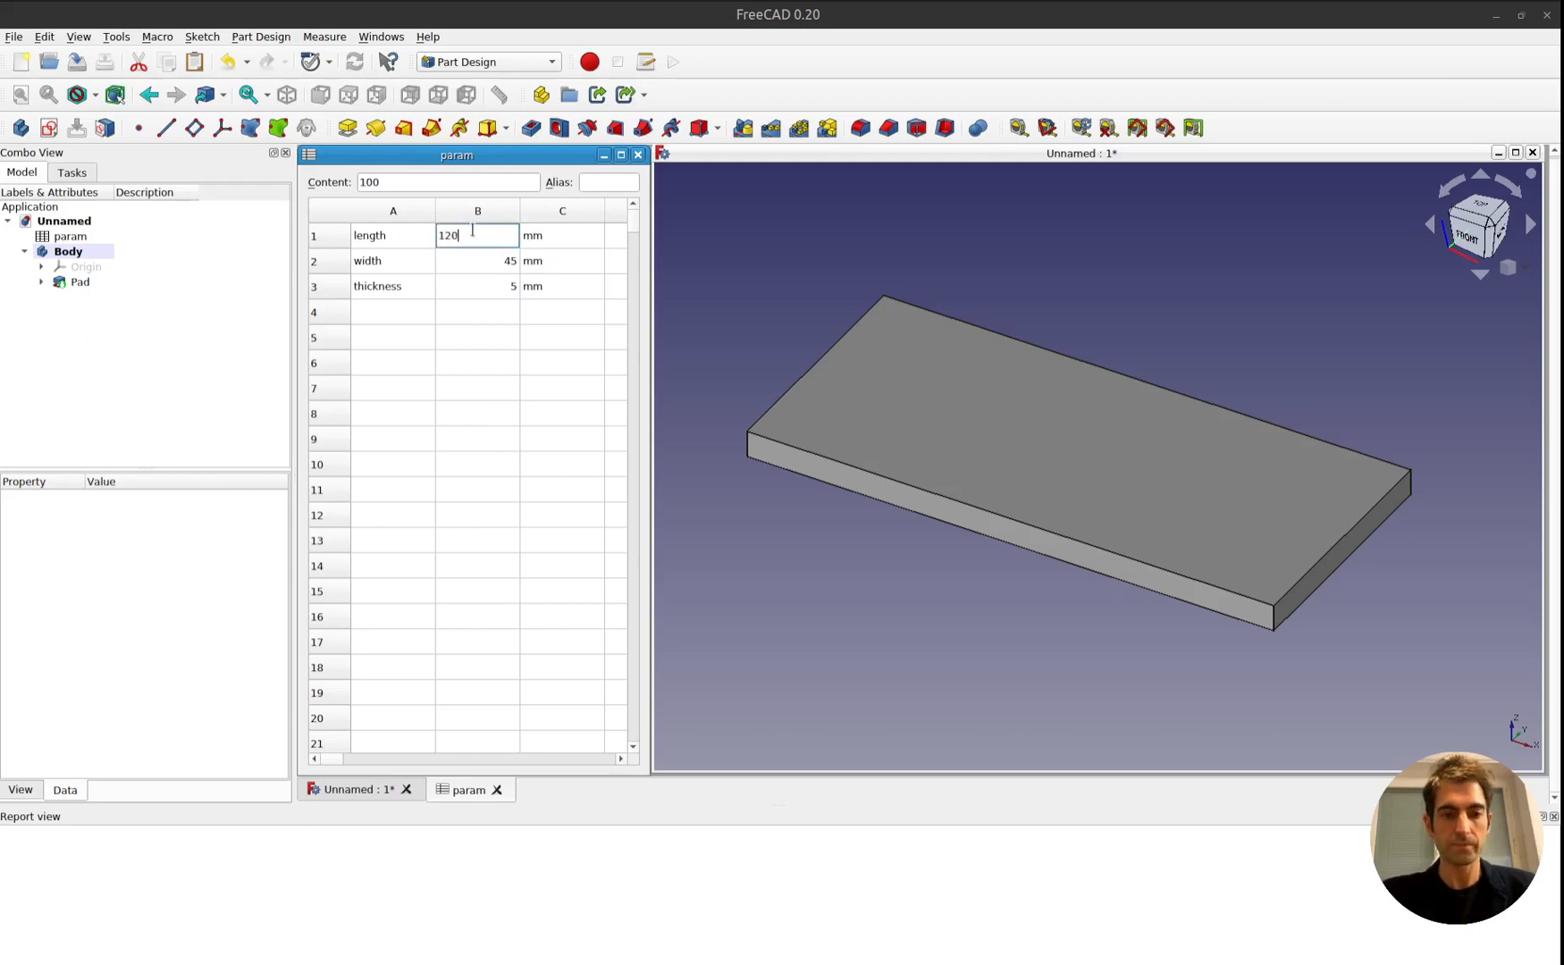
key(Return)
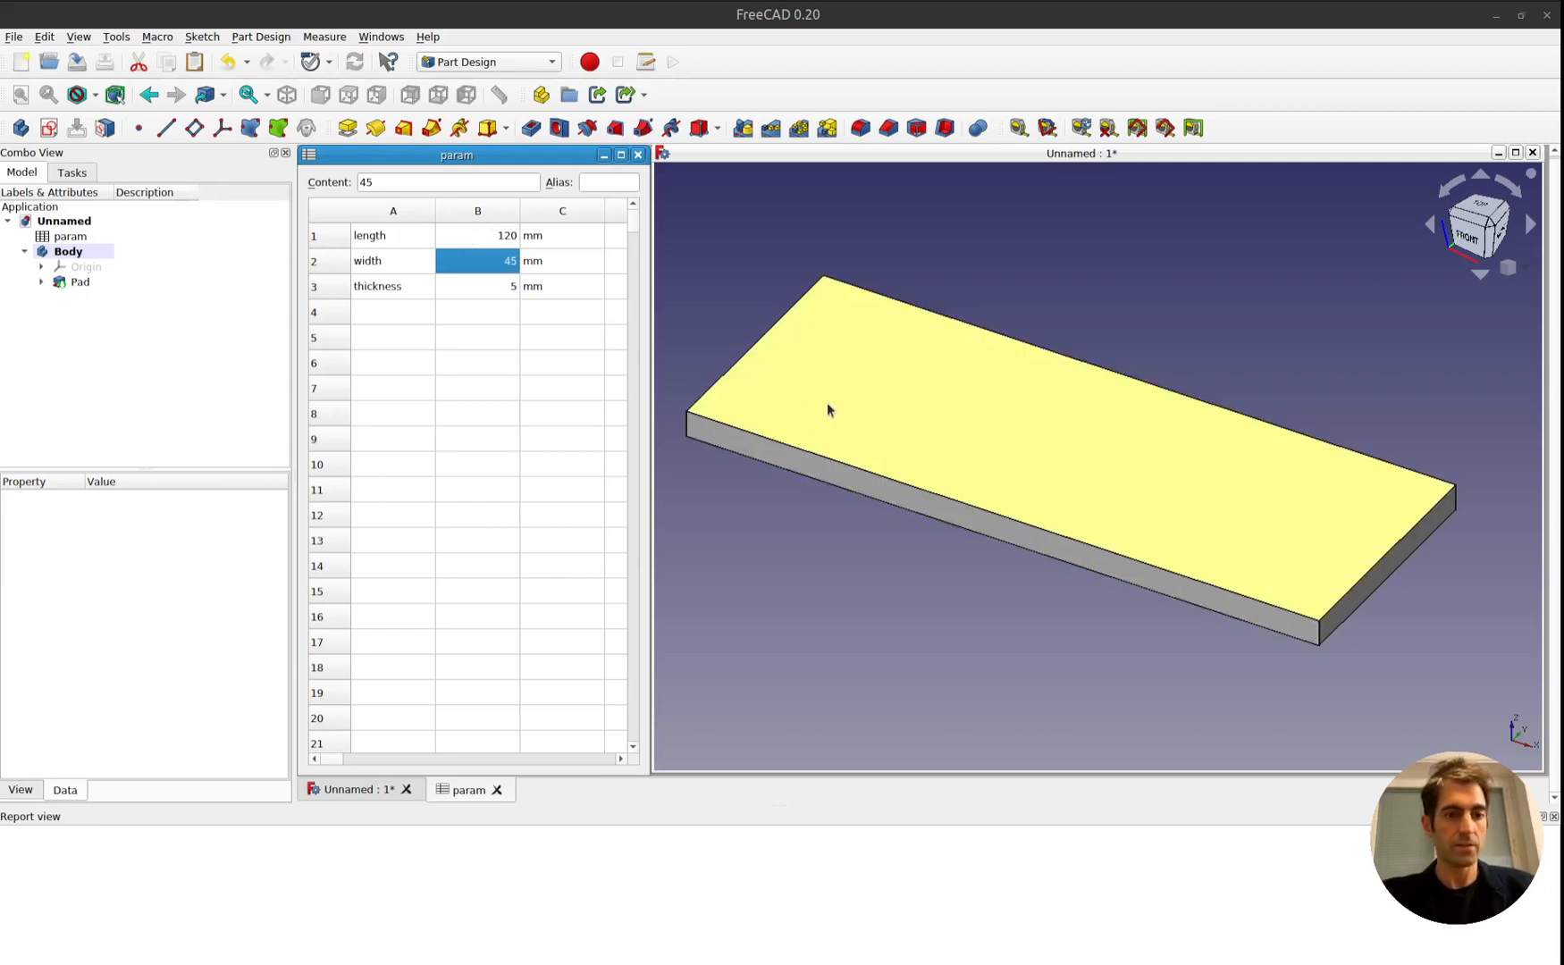
Create a sketch on the plate's upper face and draw a circle left of the vertical axis, centred slightly below the horizontal axis.
click(871, 410)
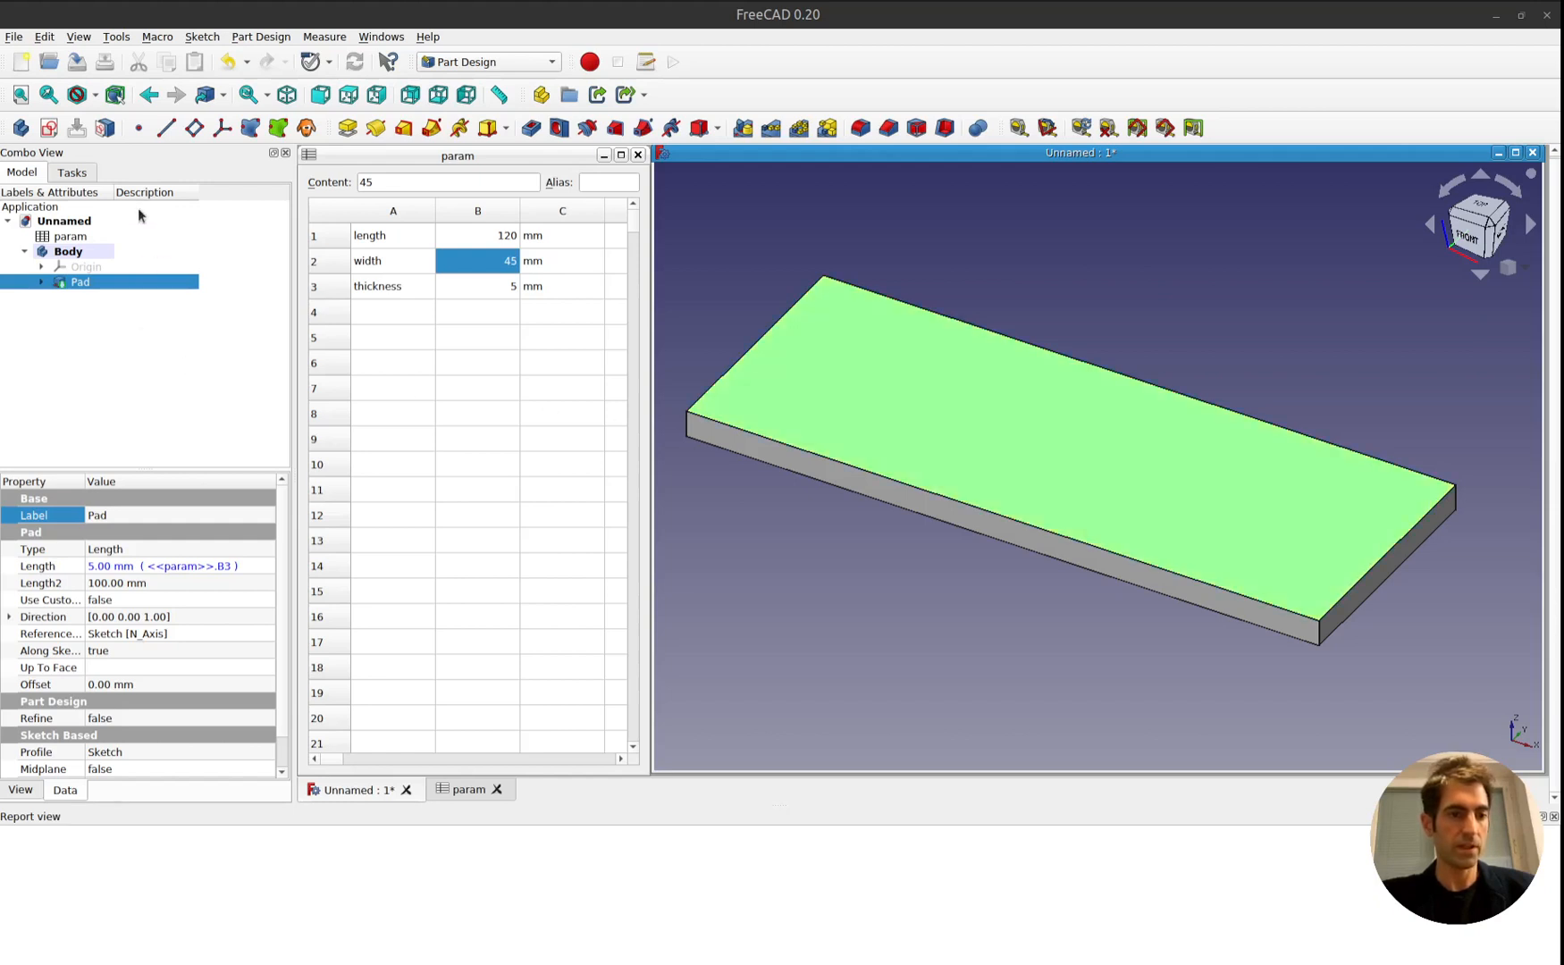
click(72, 173)
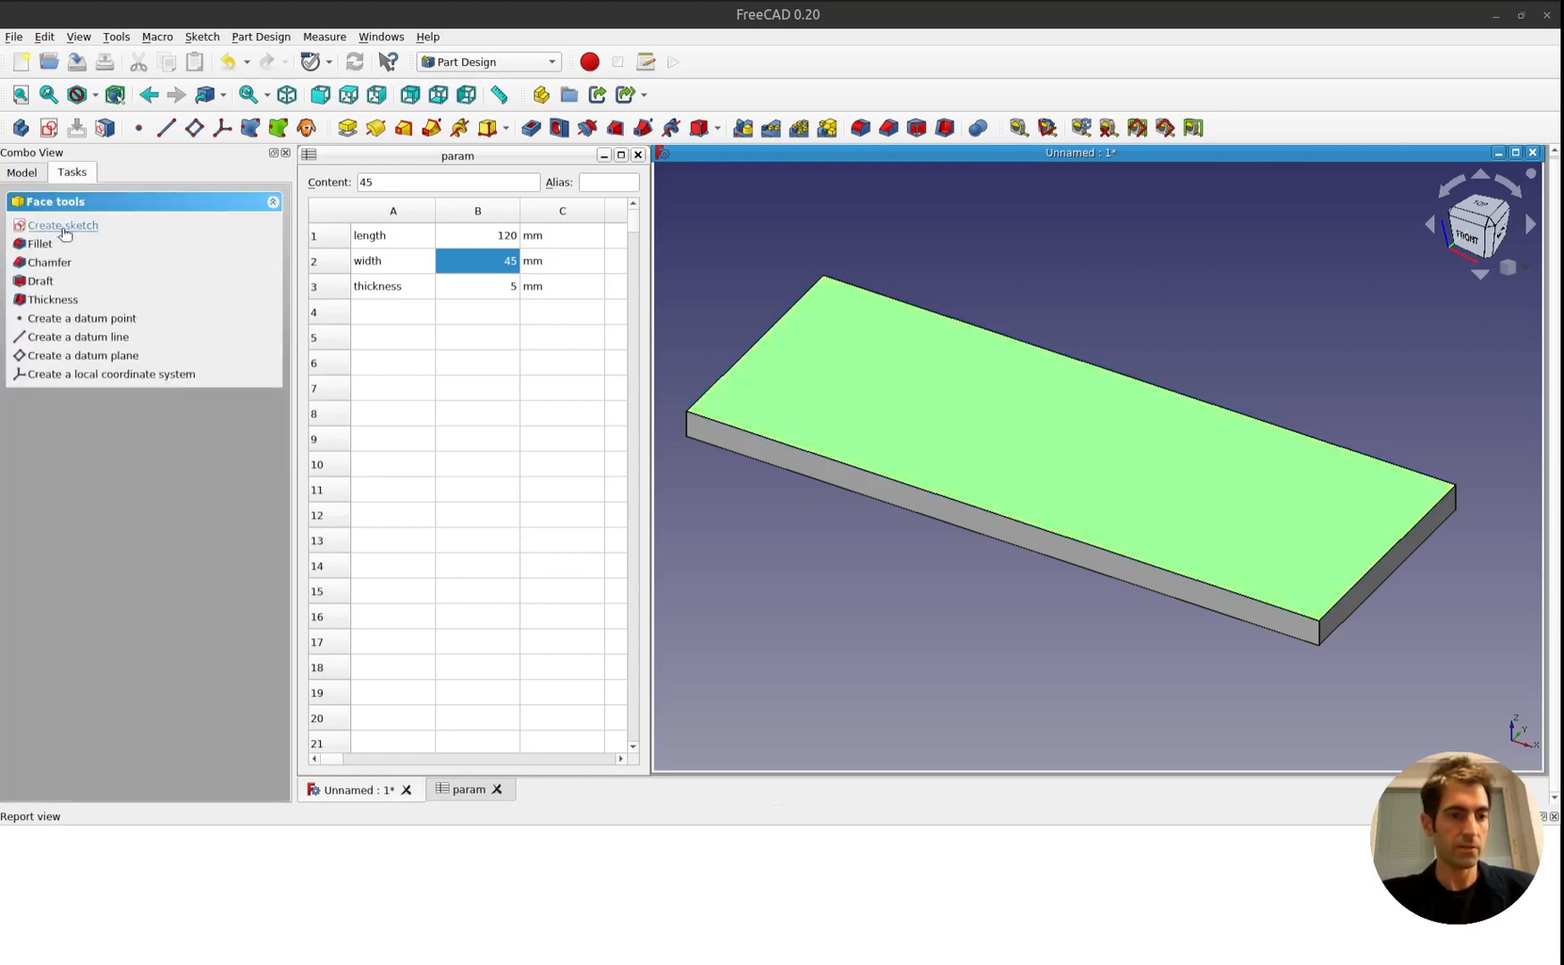
click(63, 226)
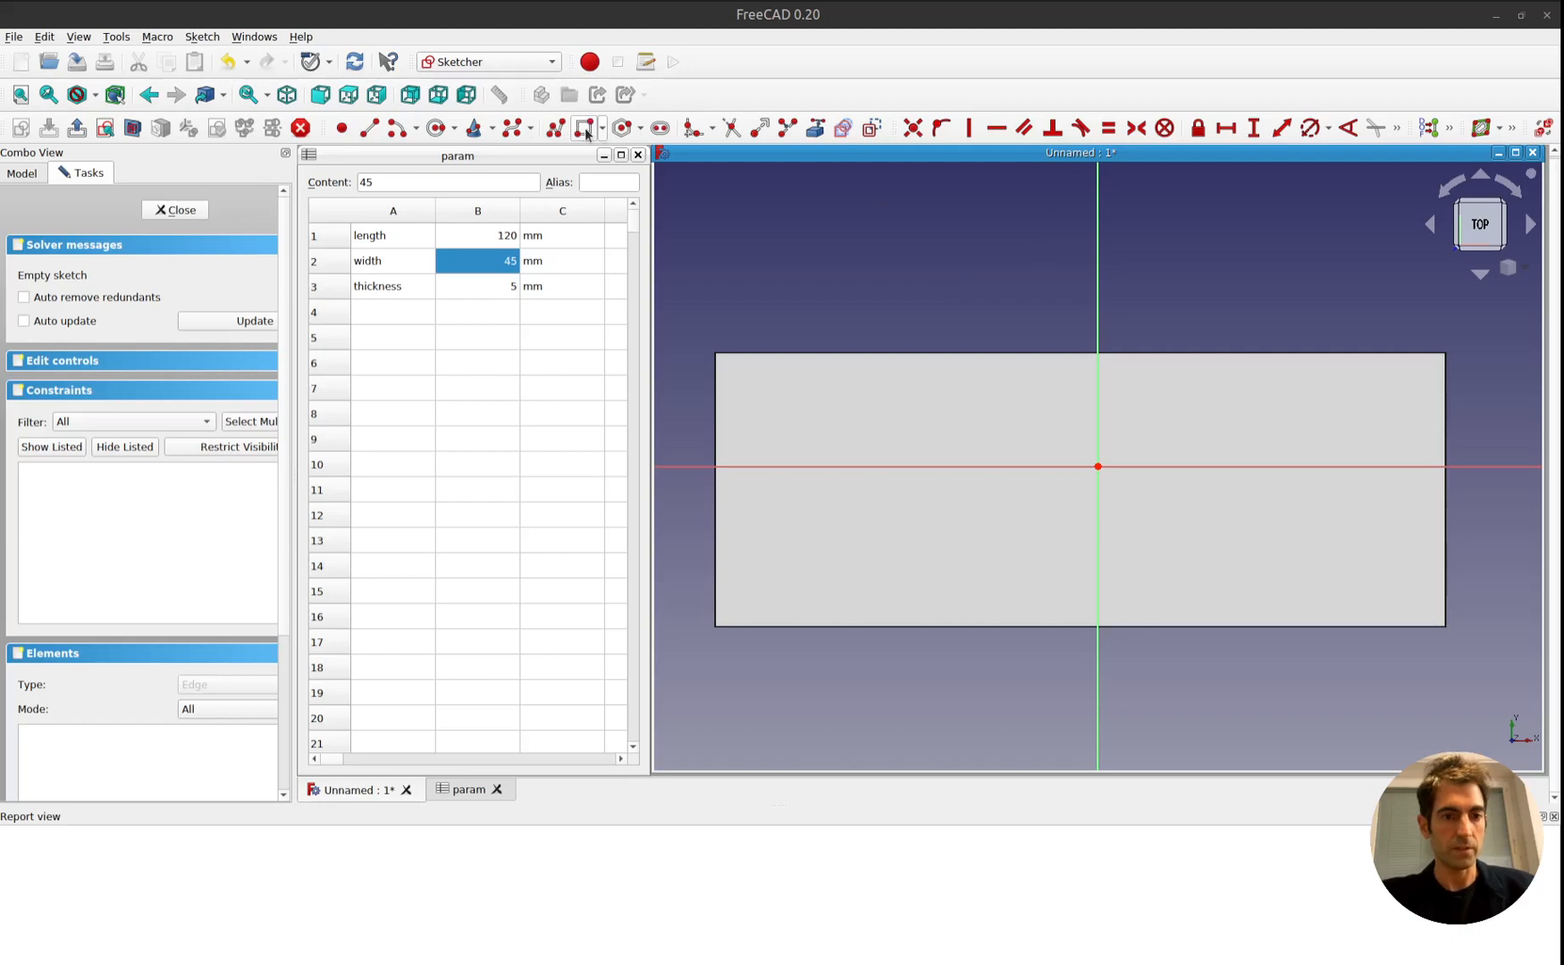
click(434, 127)
click(978, 490)
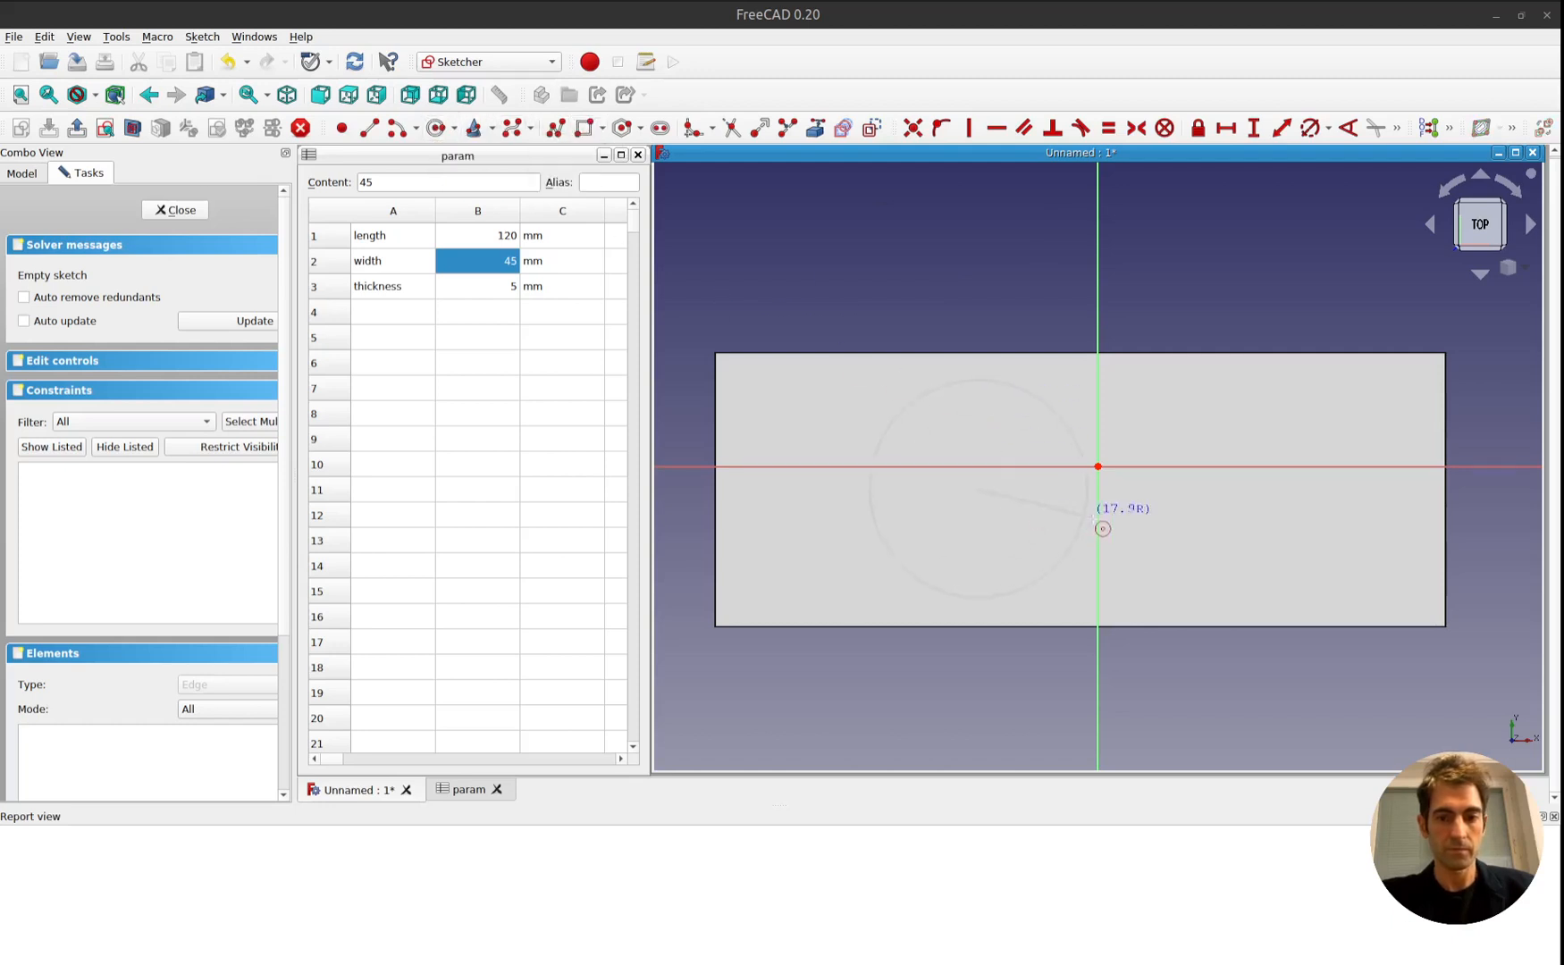
click(1081, 512)
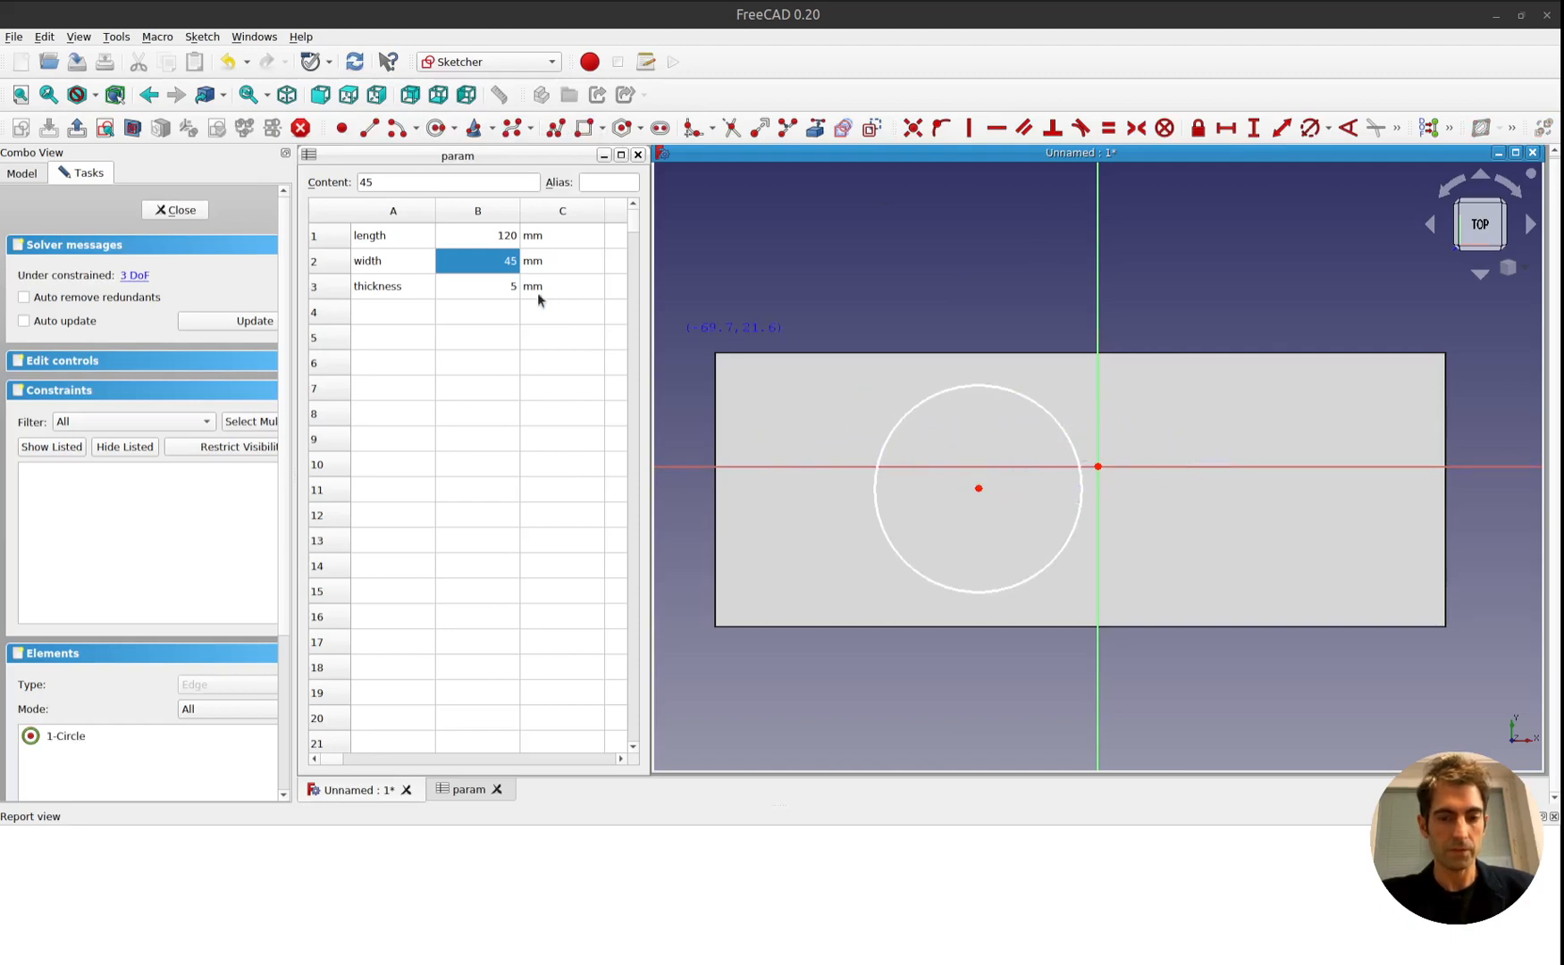
Label cell A4 of the param spreadsheet "circle diameter".
click(417, 316)
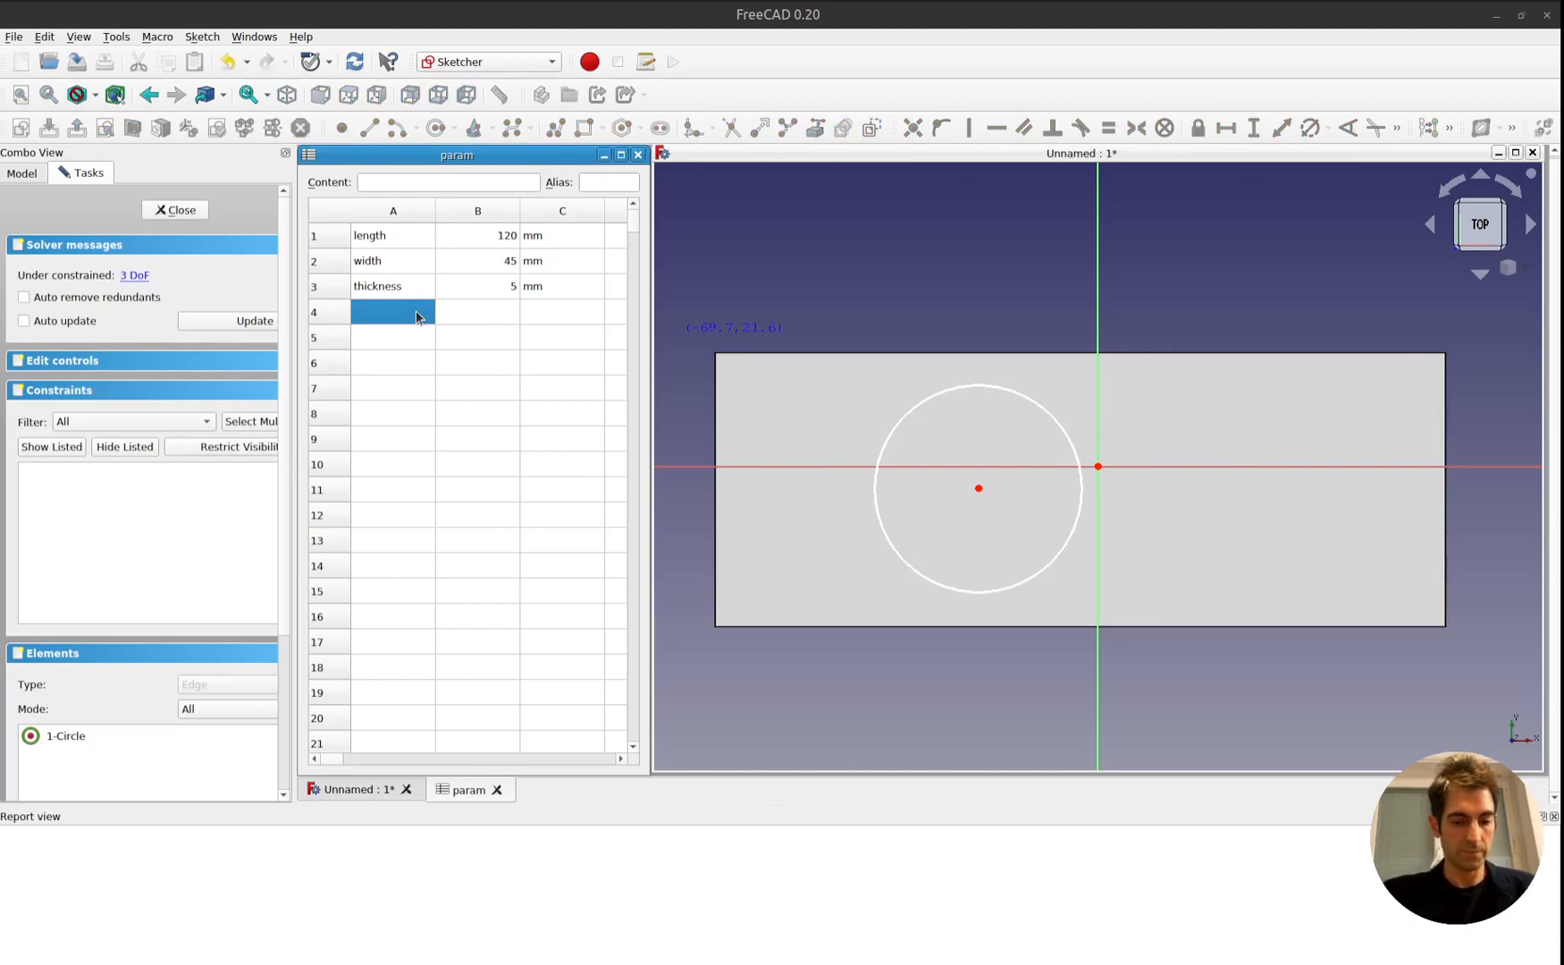
text(he)
key(BackSpace)
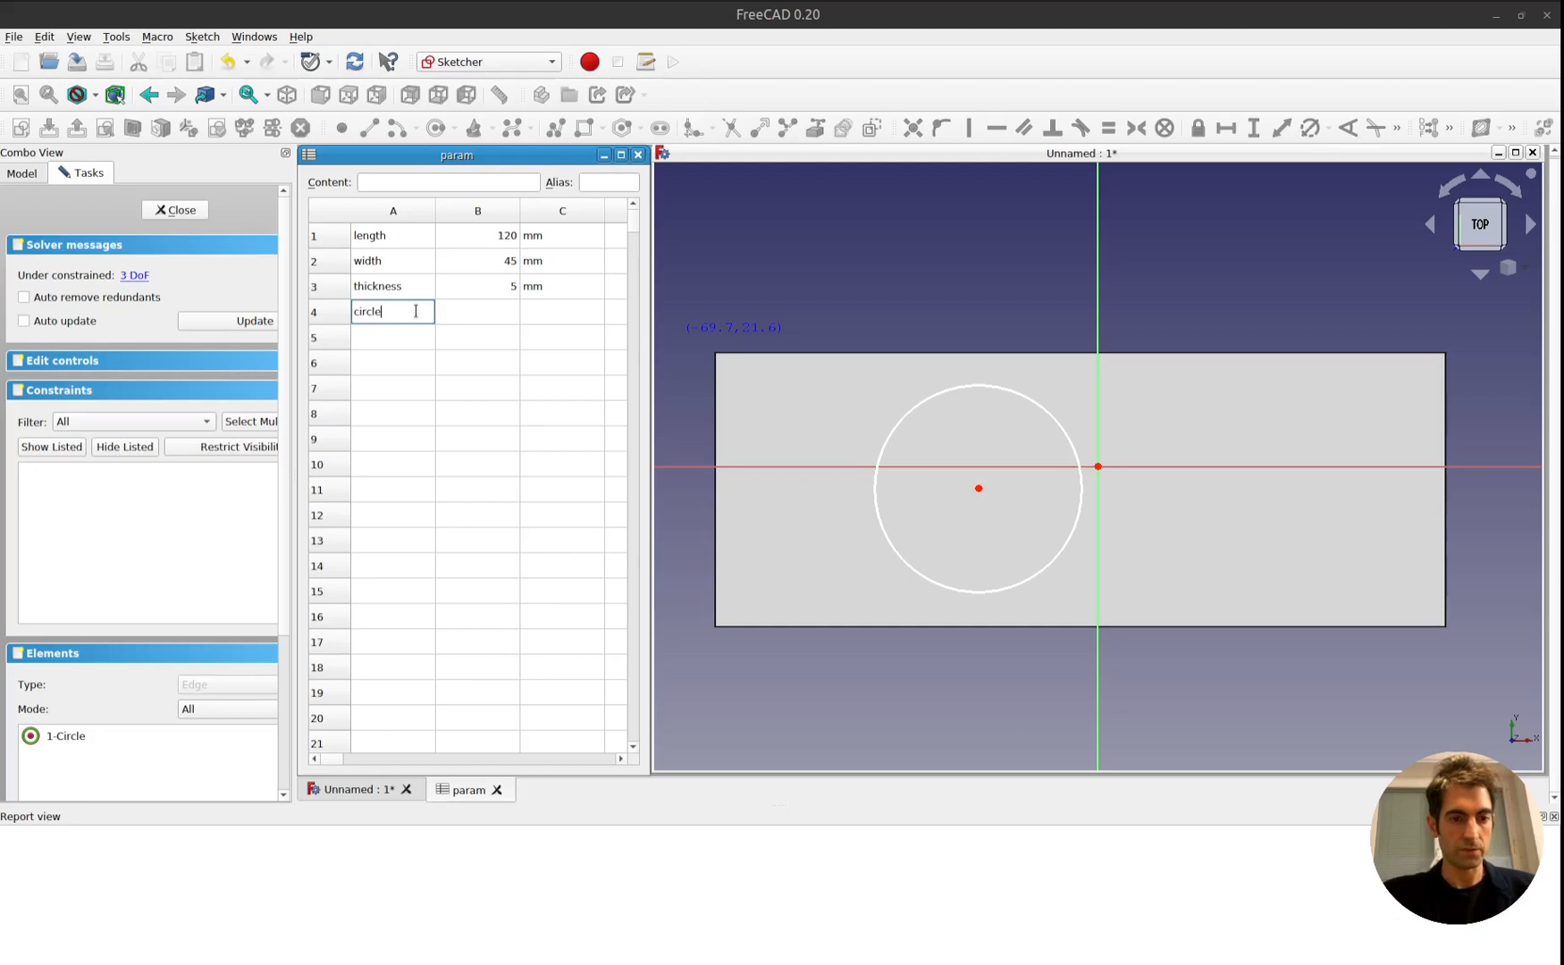
text(ircle diameter)
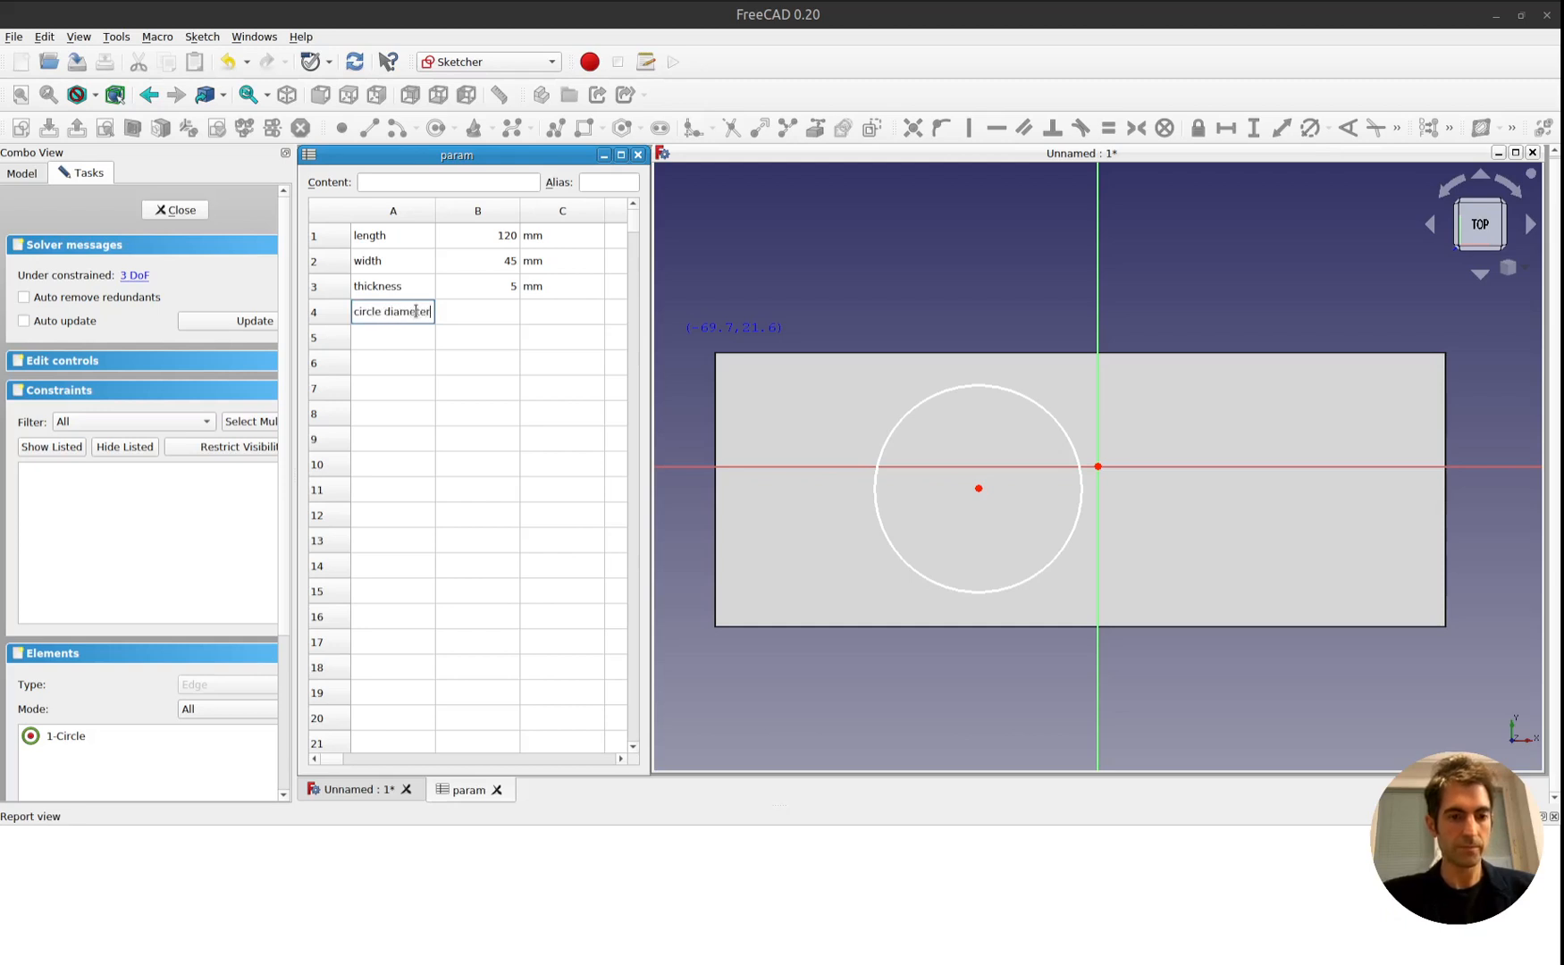
key(Return)
Enter 10 in cell B4 and the unit mm in cell C4, and leave the sketch's circle tool.
key(Up)
key(Right)
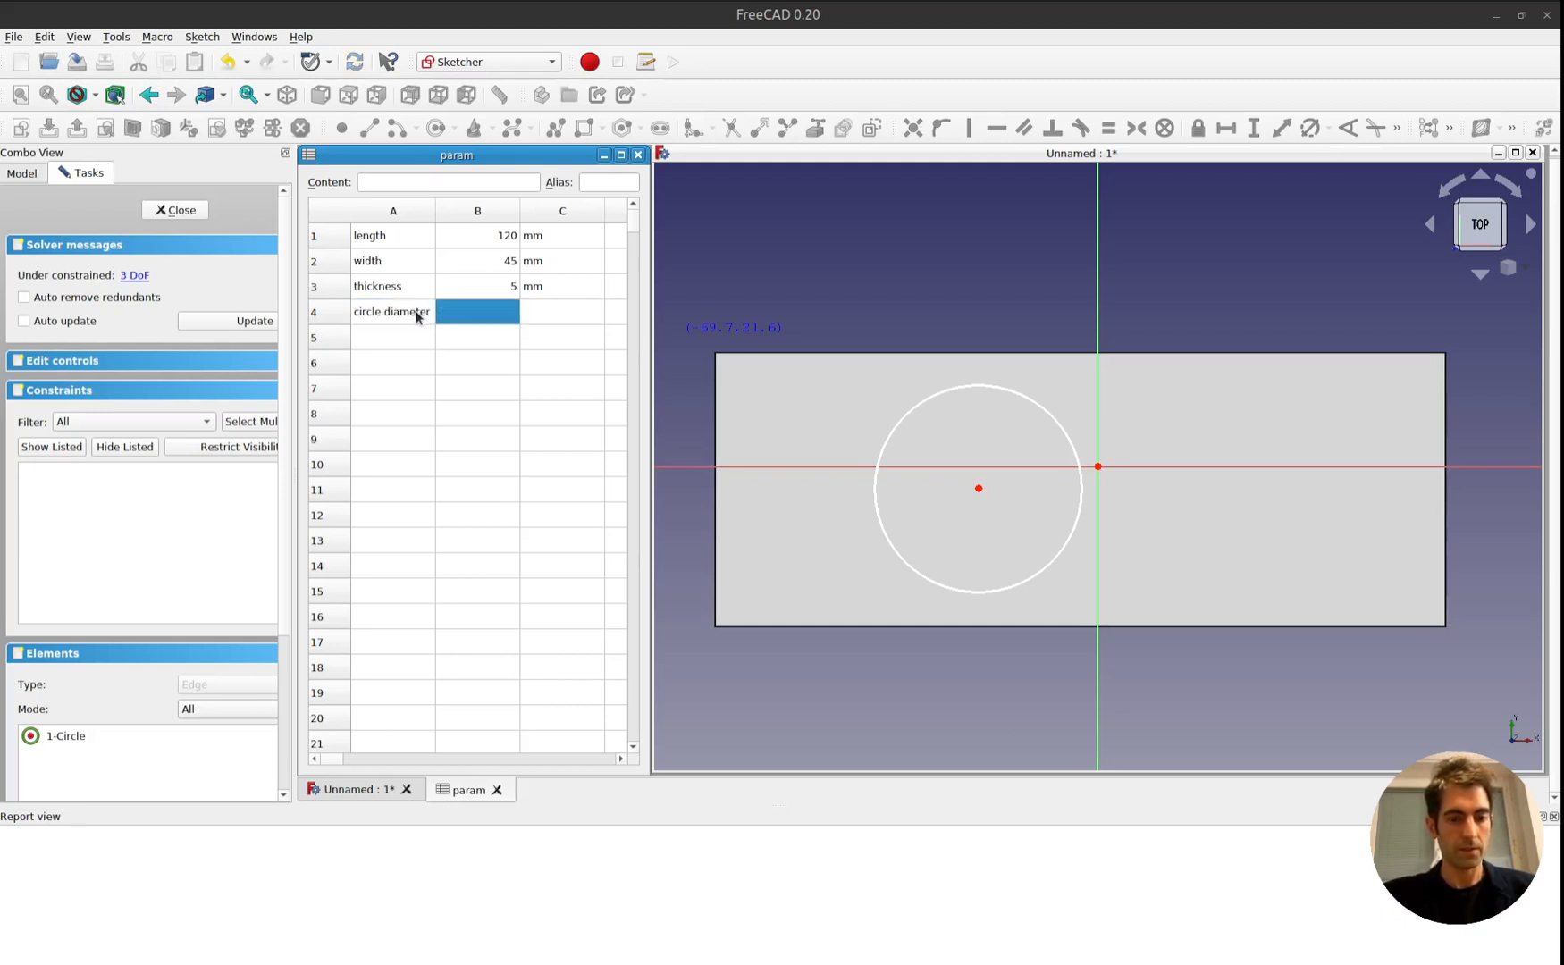
text(10)
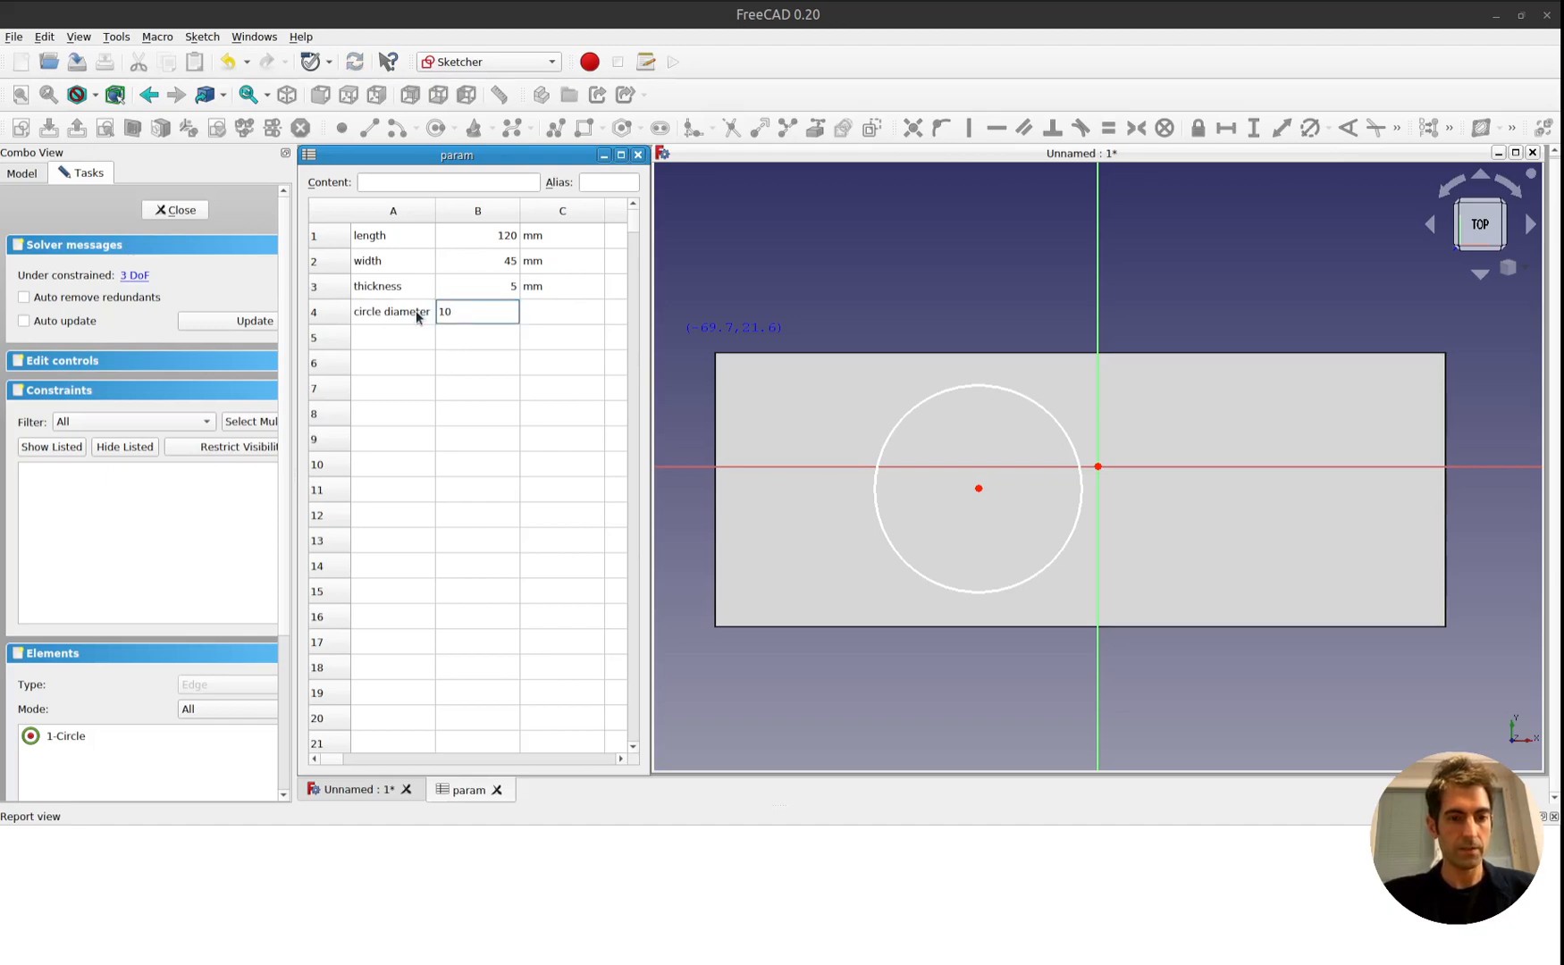
key(Return)
key(Up)
key(Right)
text(mm)
key(Return)
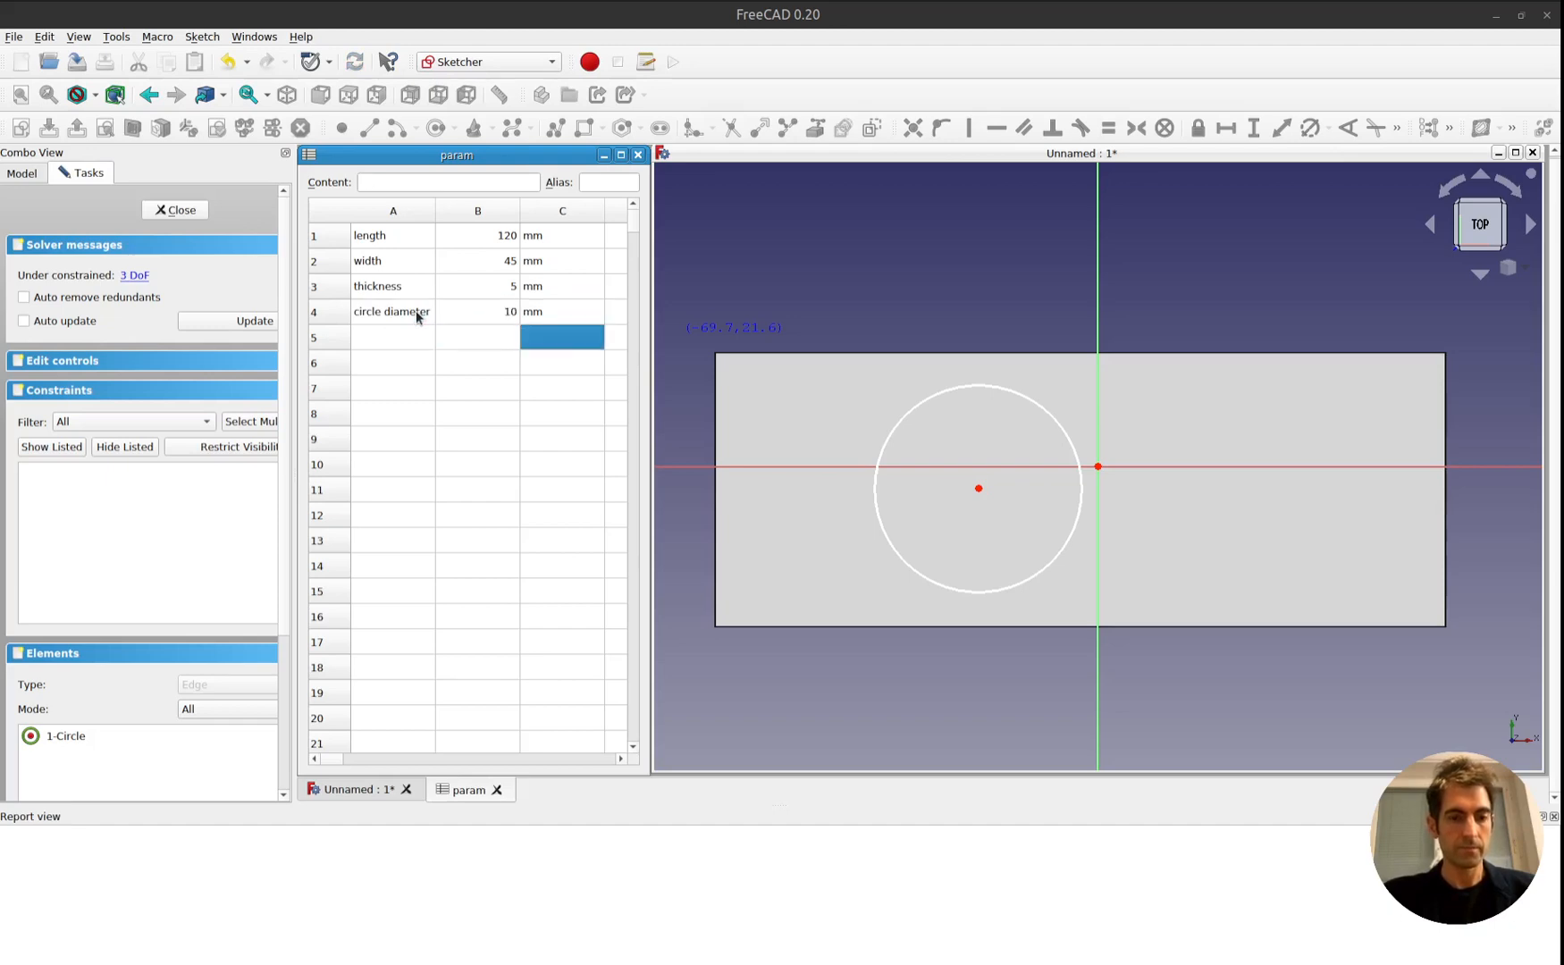
click(962, 313)
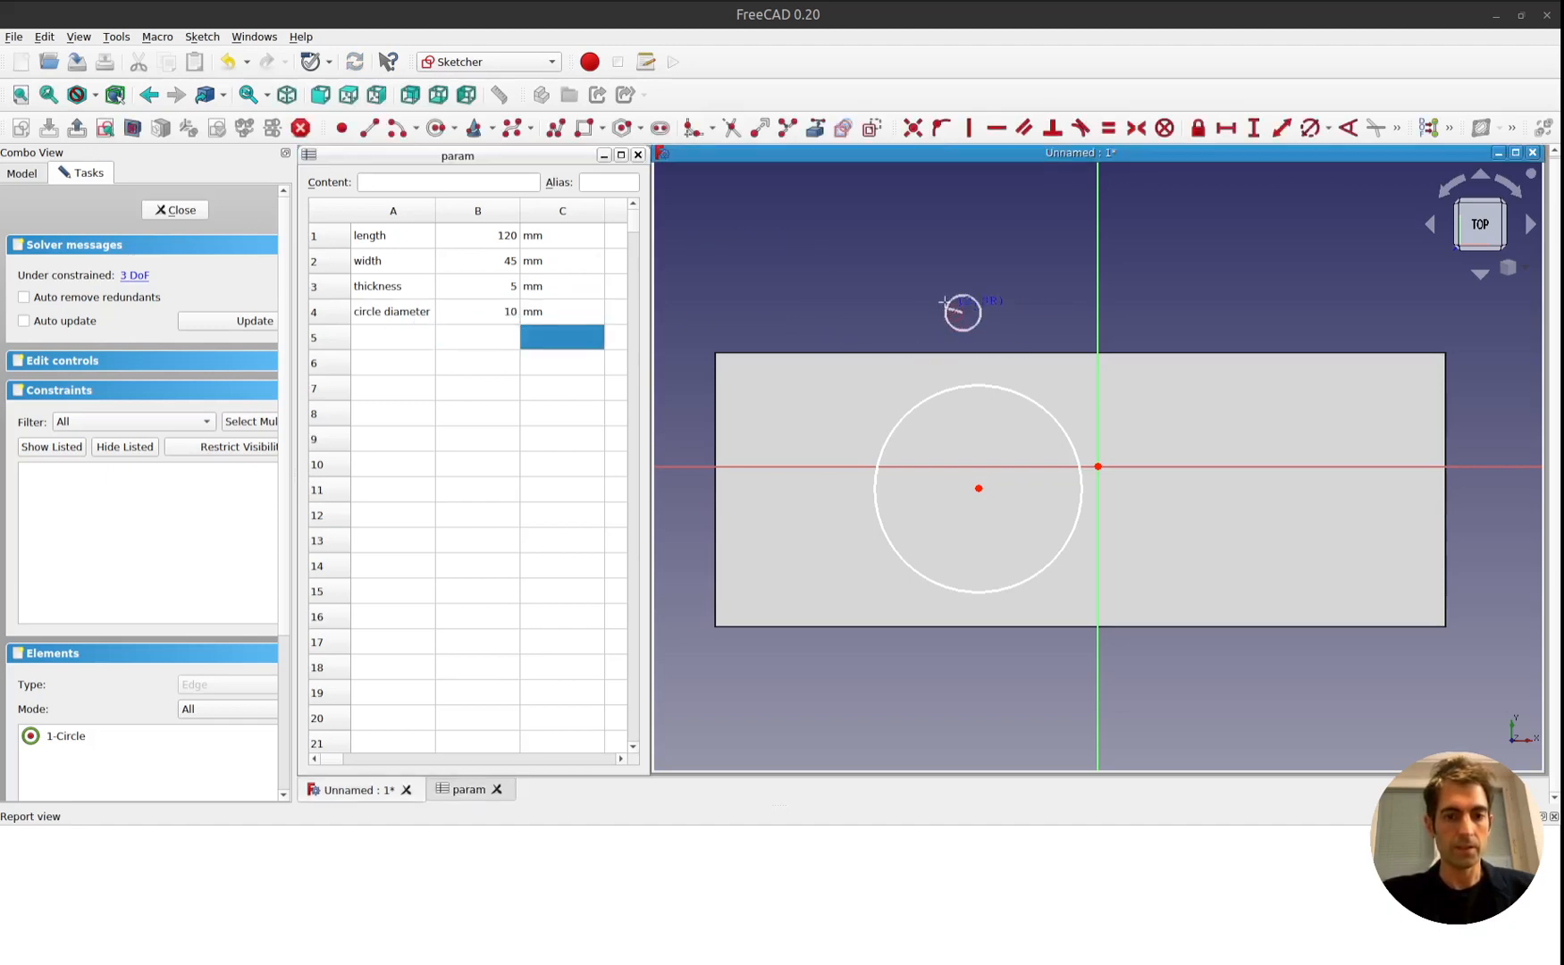
key(Escape)
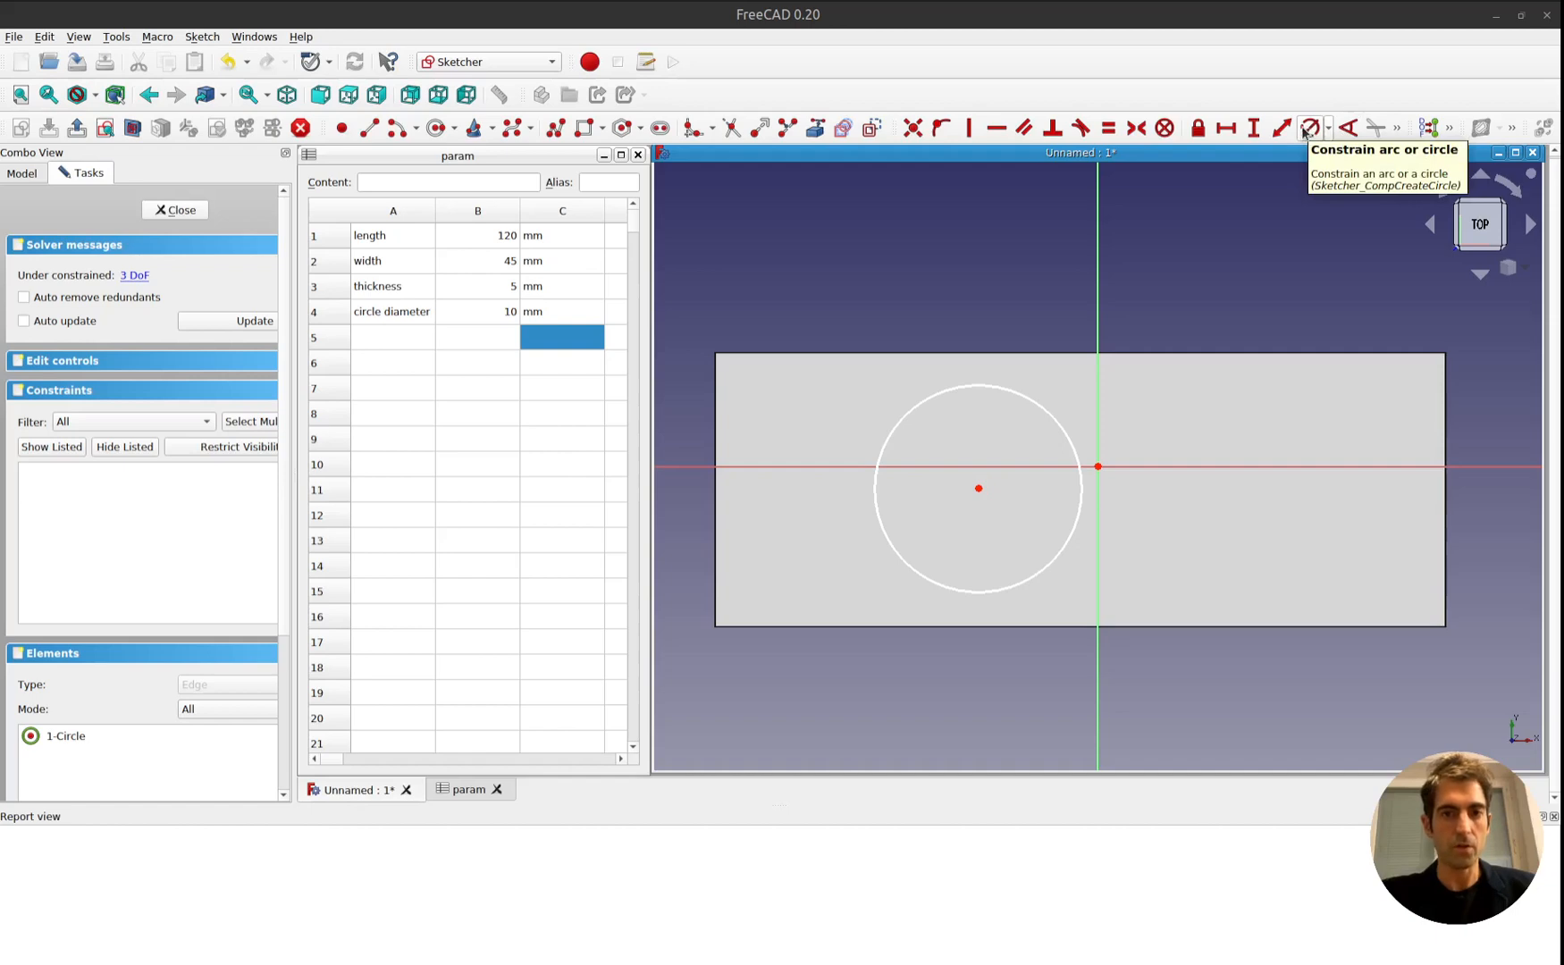
Constrain the circle's diameter with the formula <<param>>.B4.
click(1039, 403)
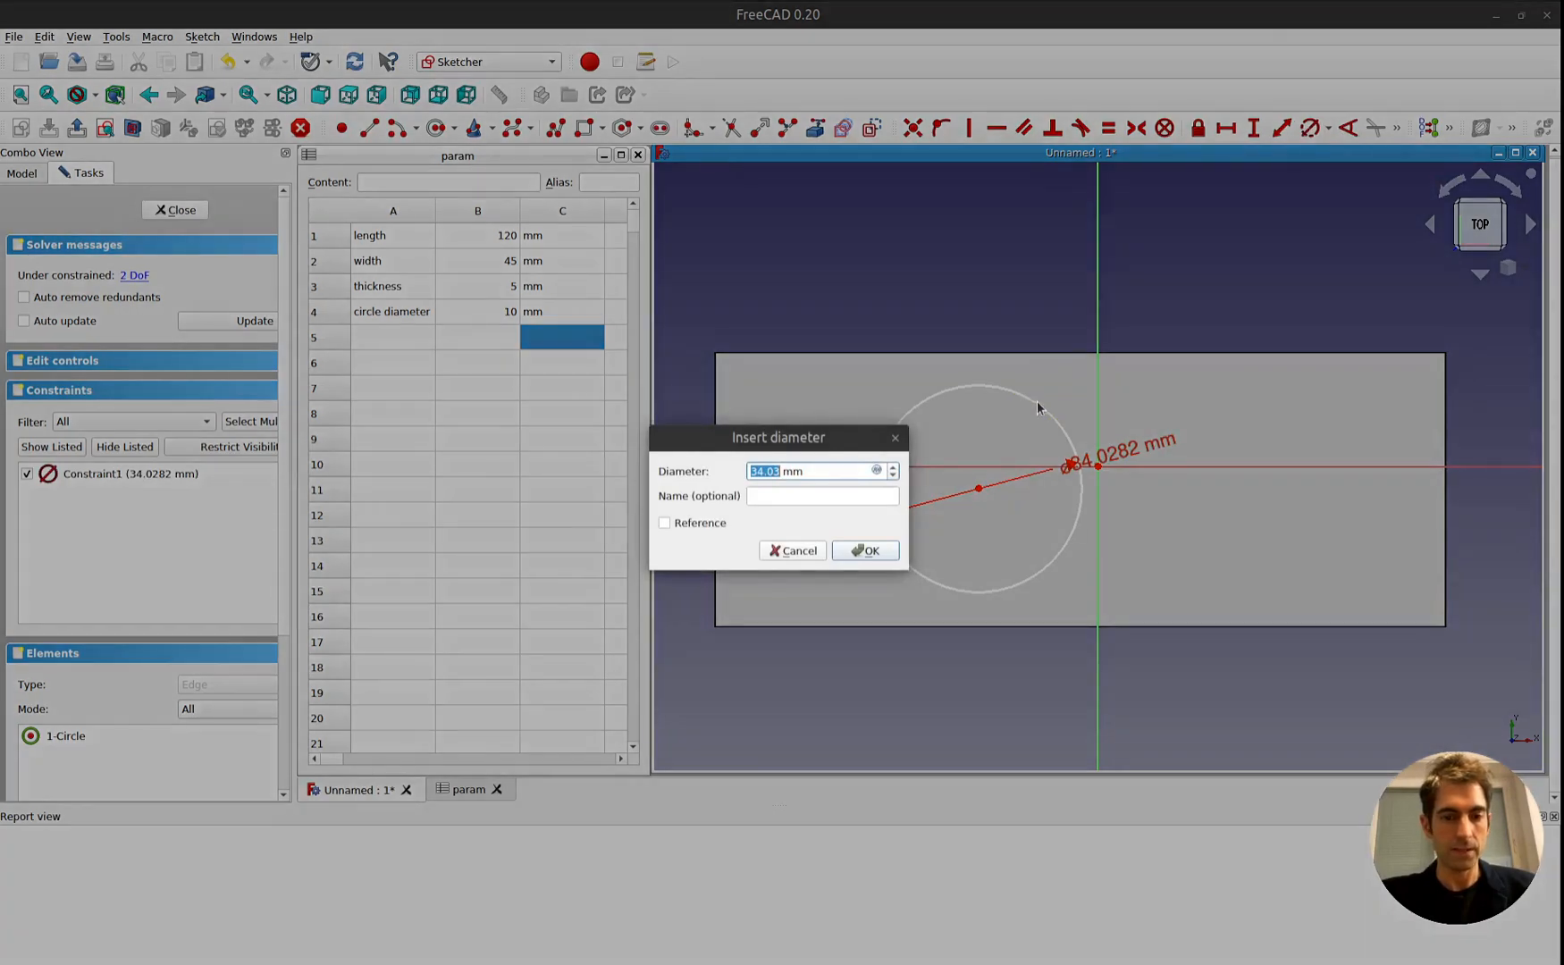
click(877, 470)
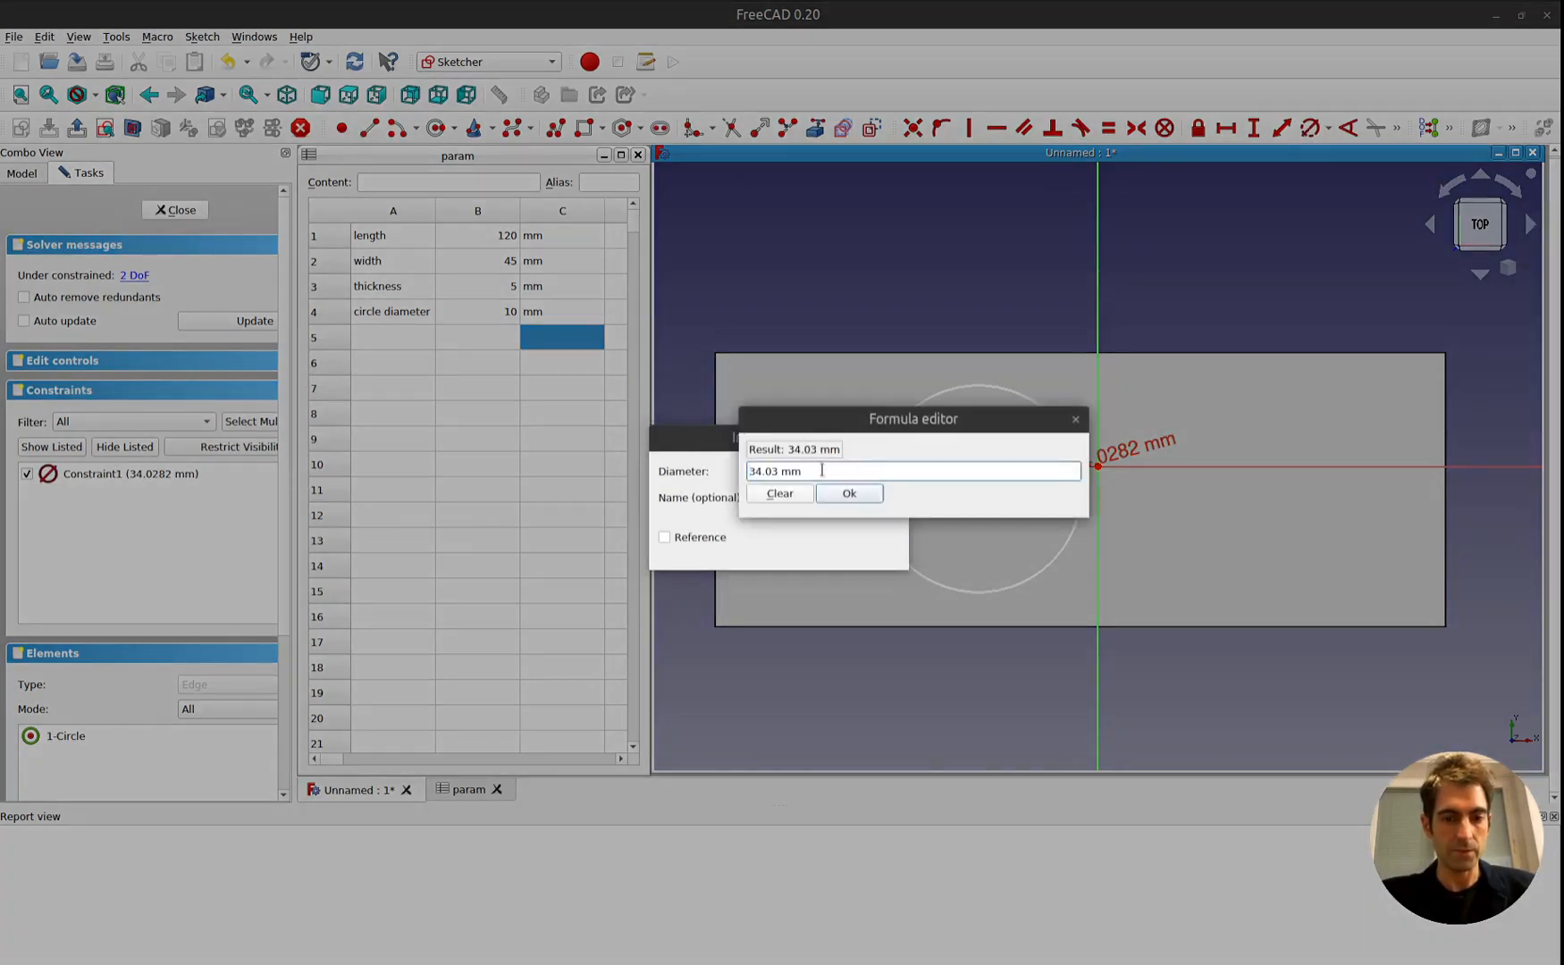
text(para)
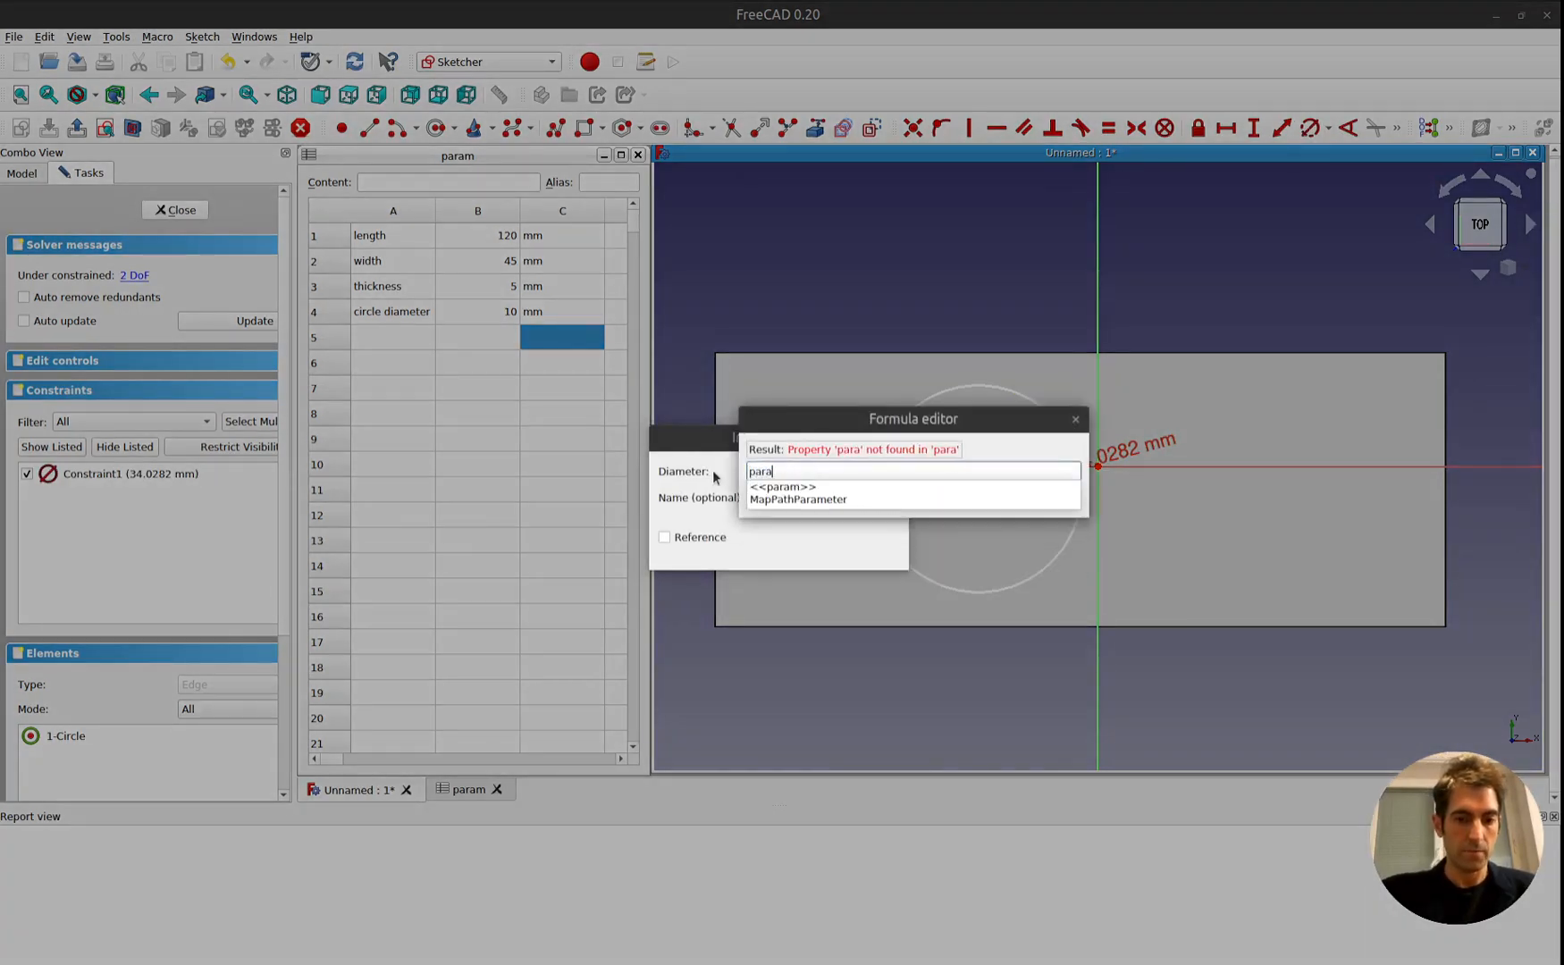
key(BackSpace)
key(Down)
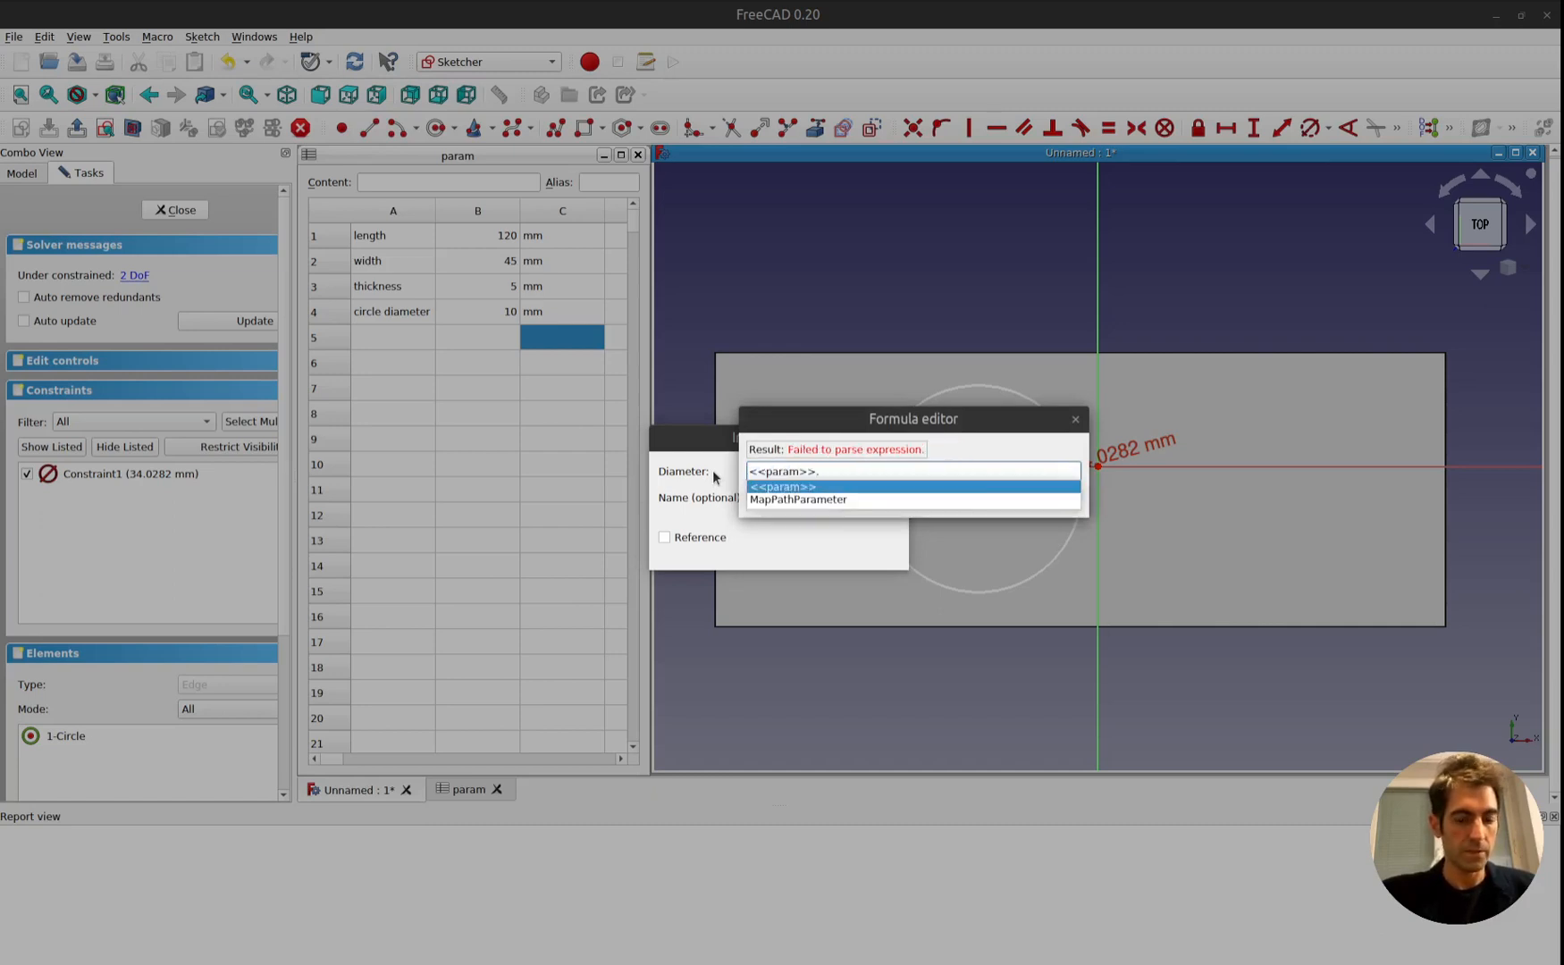
text(B4)
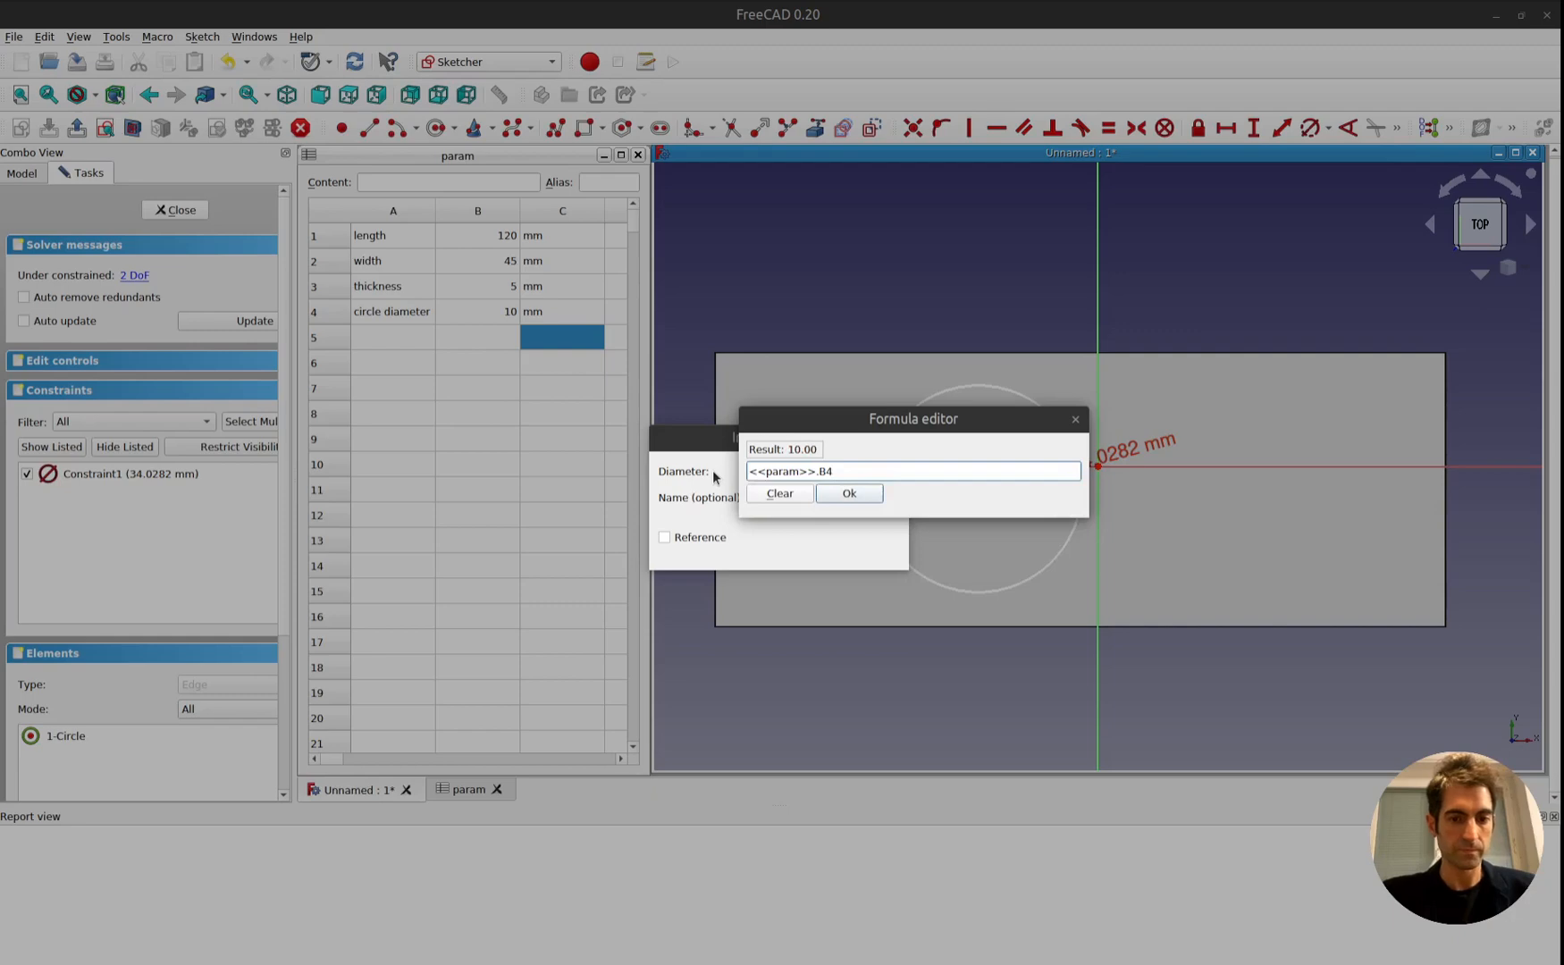
key(Return)
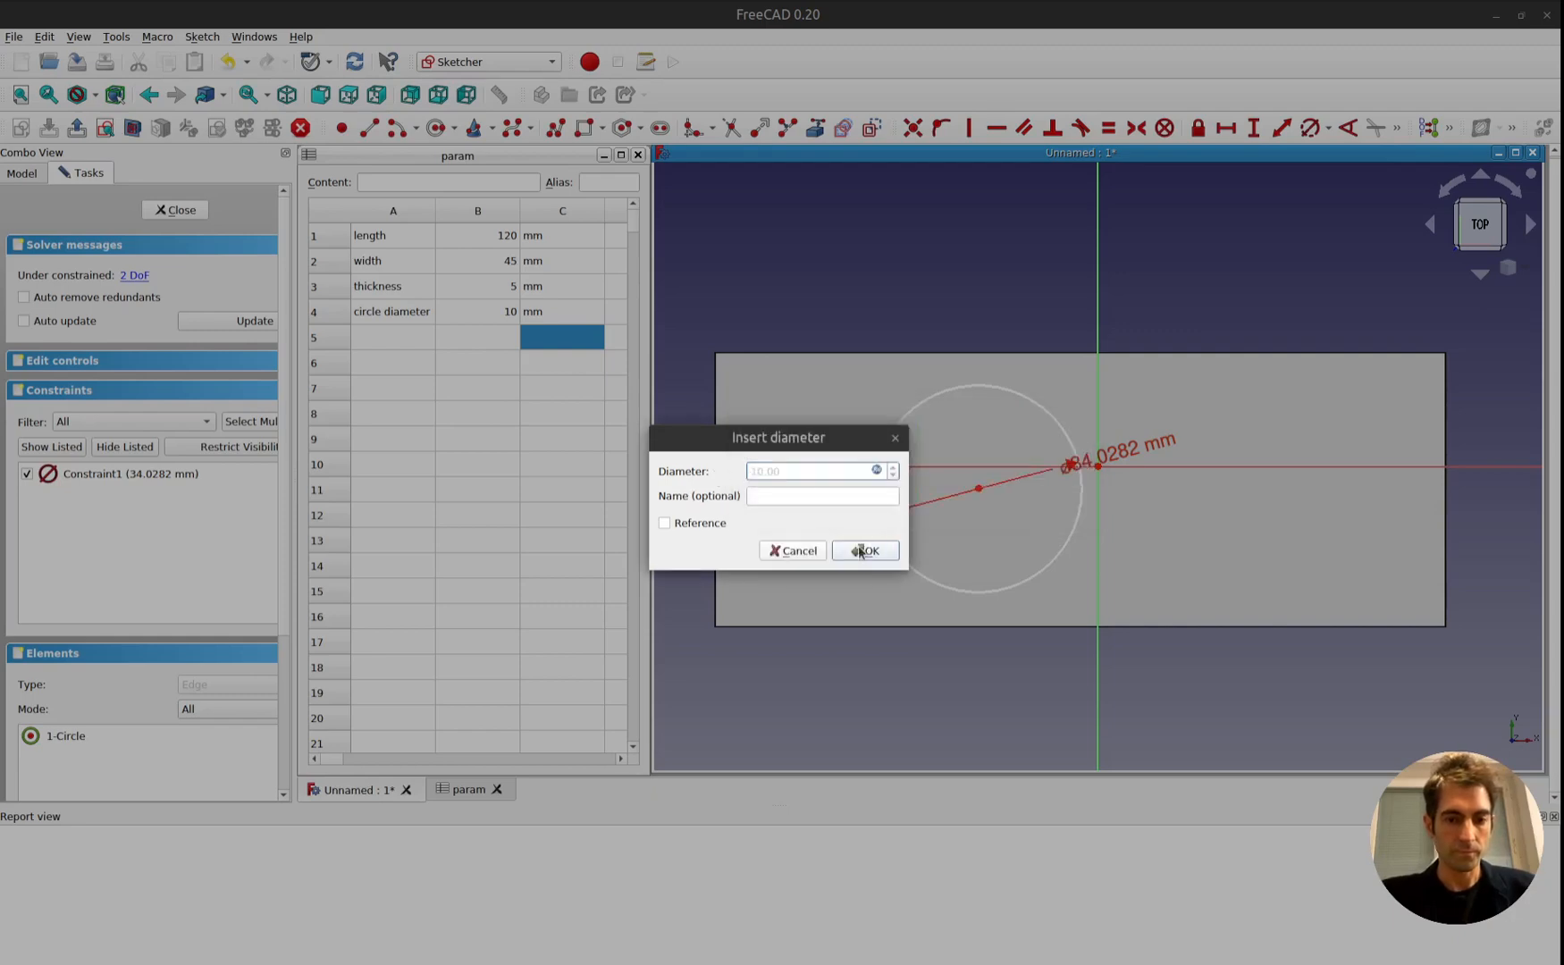
click(860, 552)
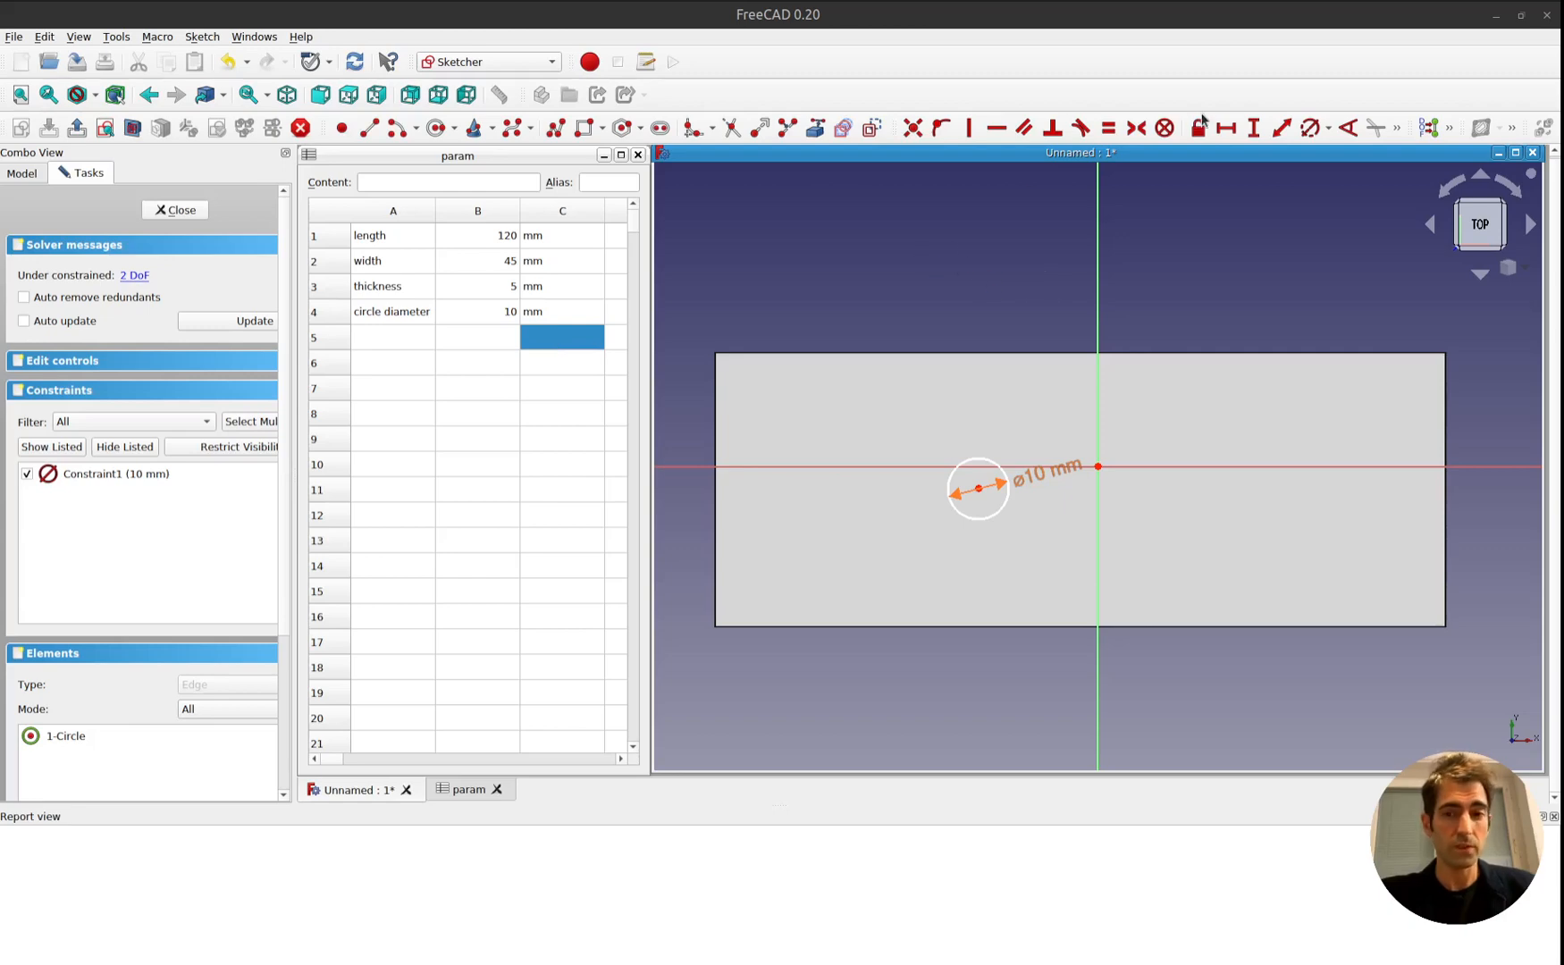
click(1249, 128)
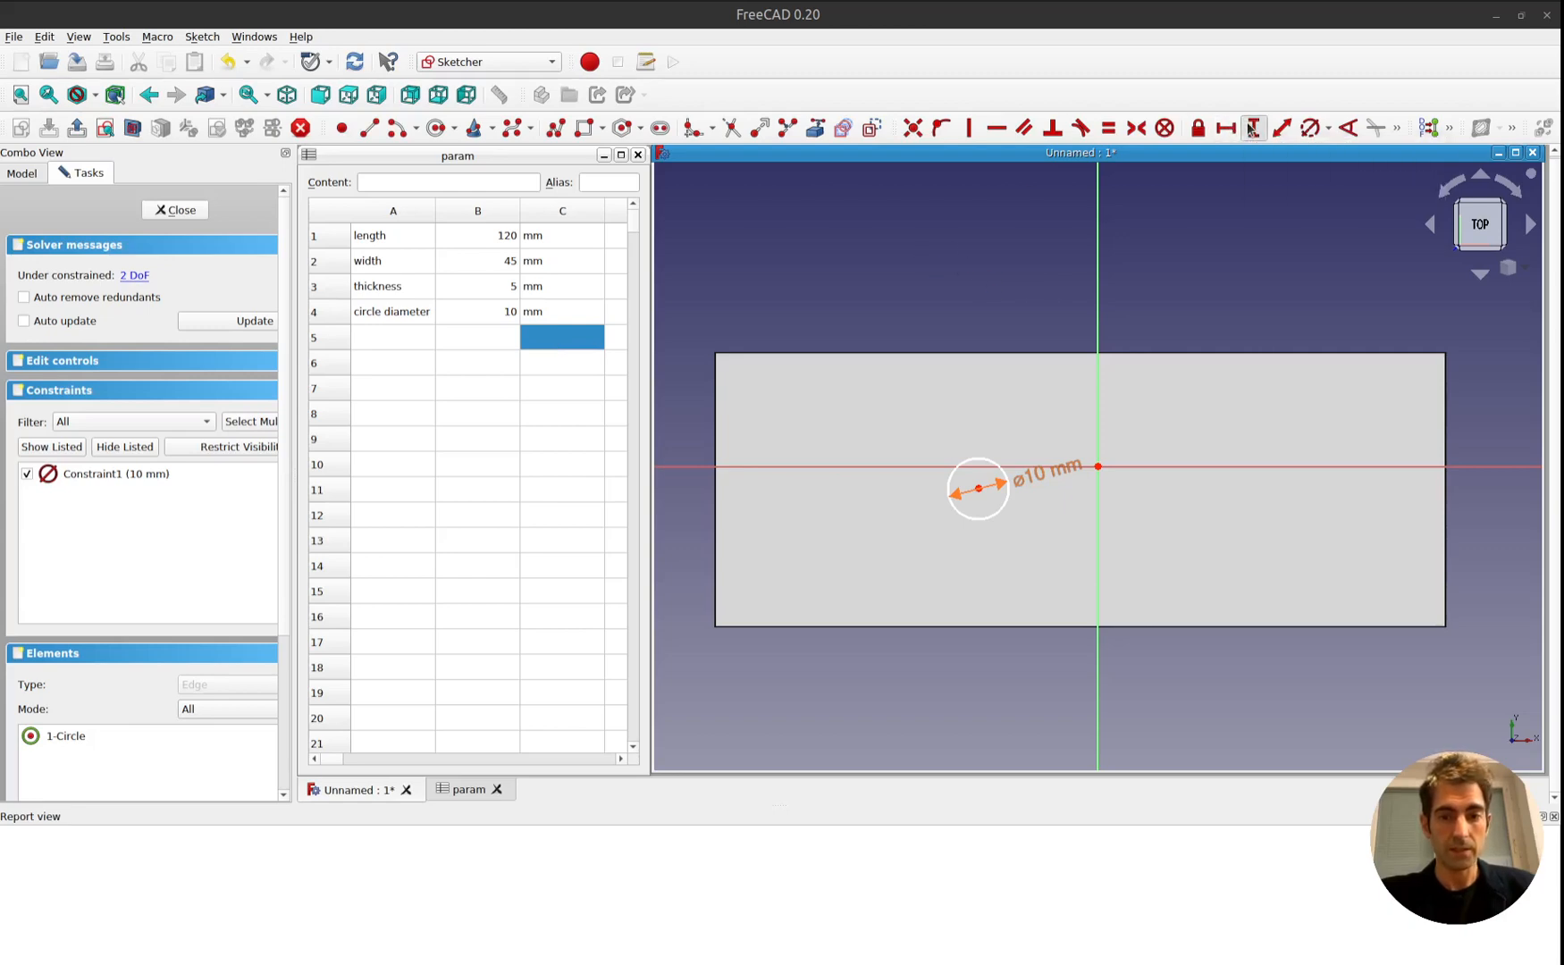
click(1097, 466)
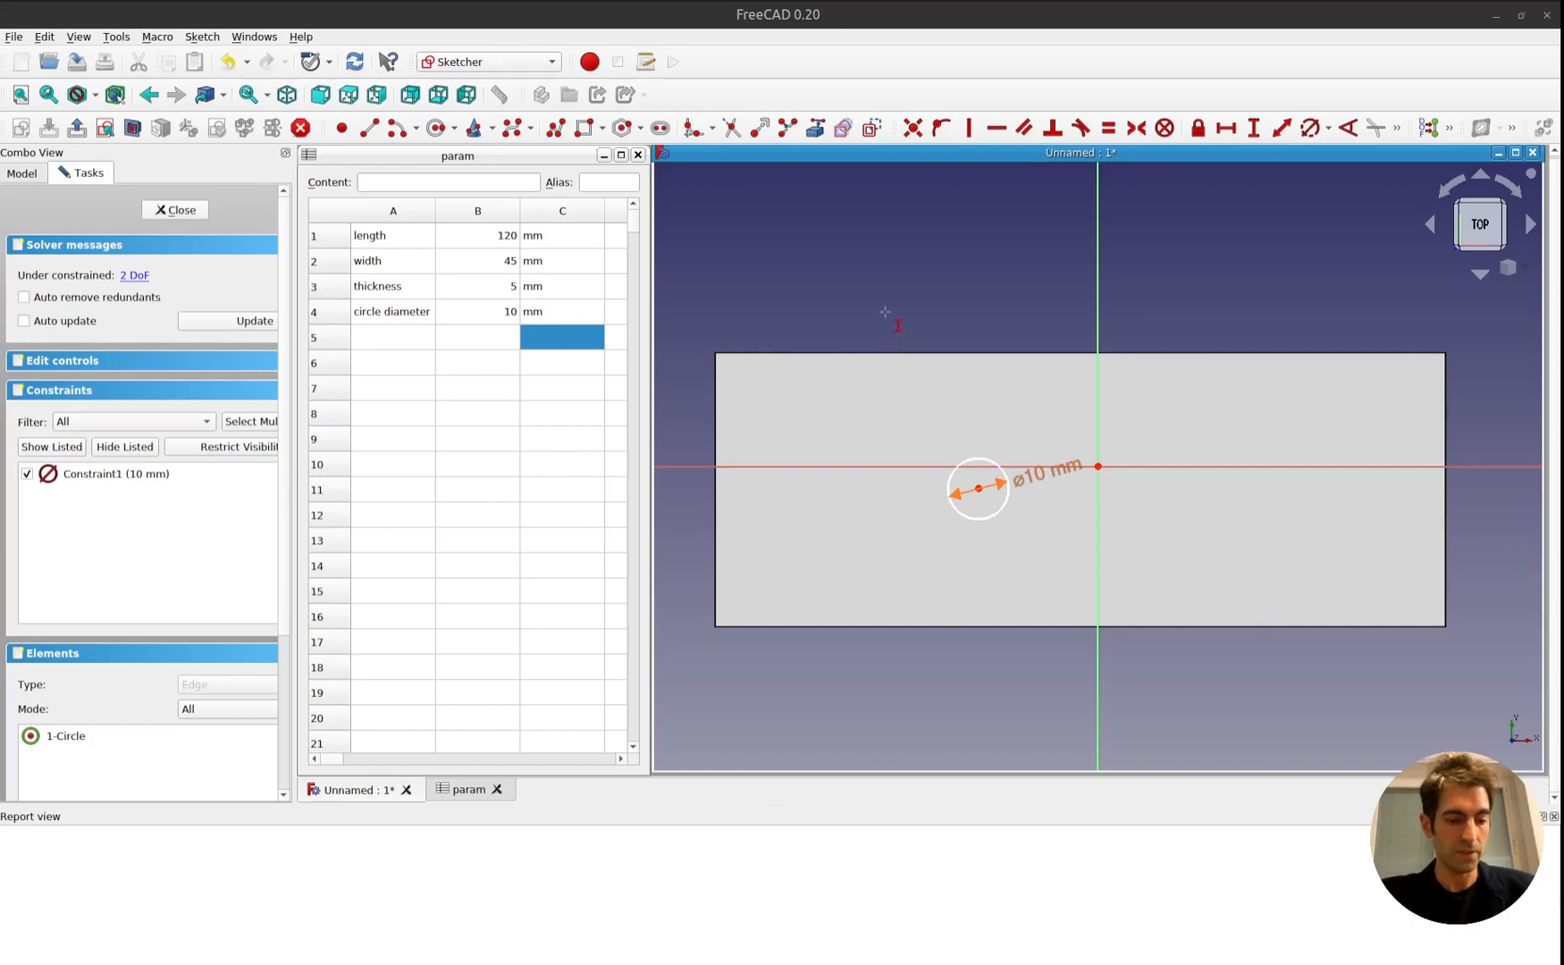
middle_drag(877, 314, 885, 407)
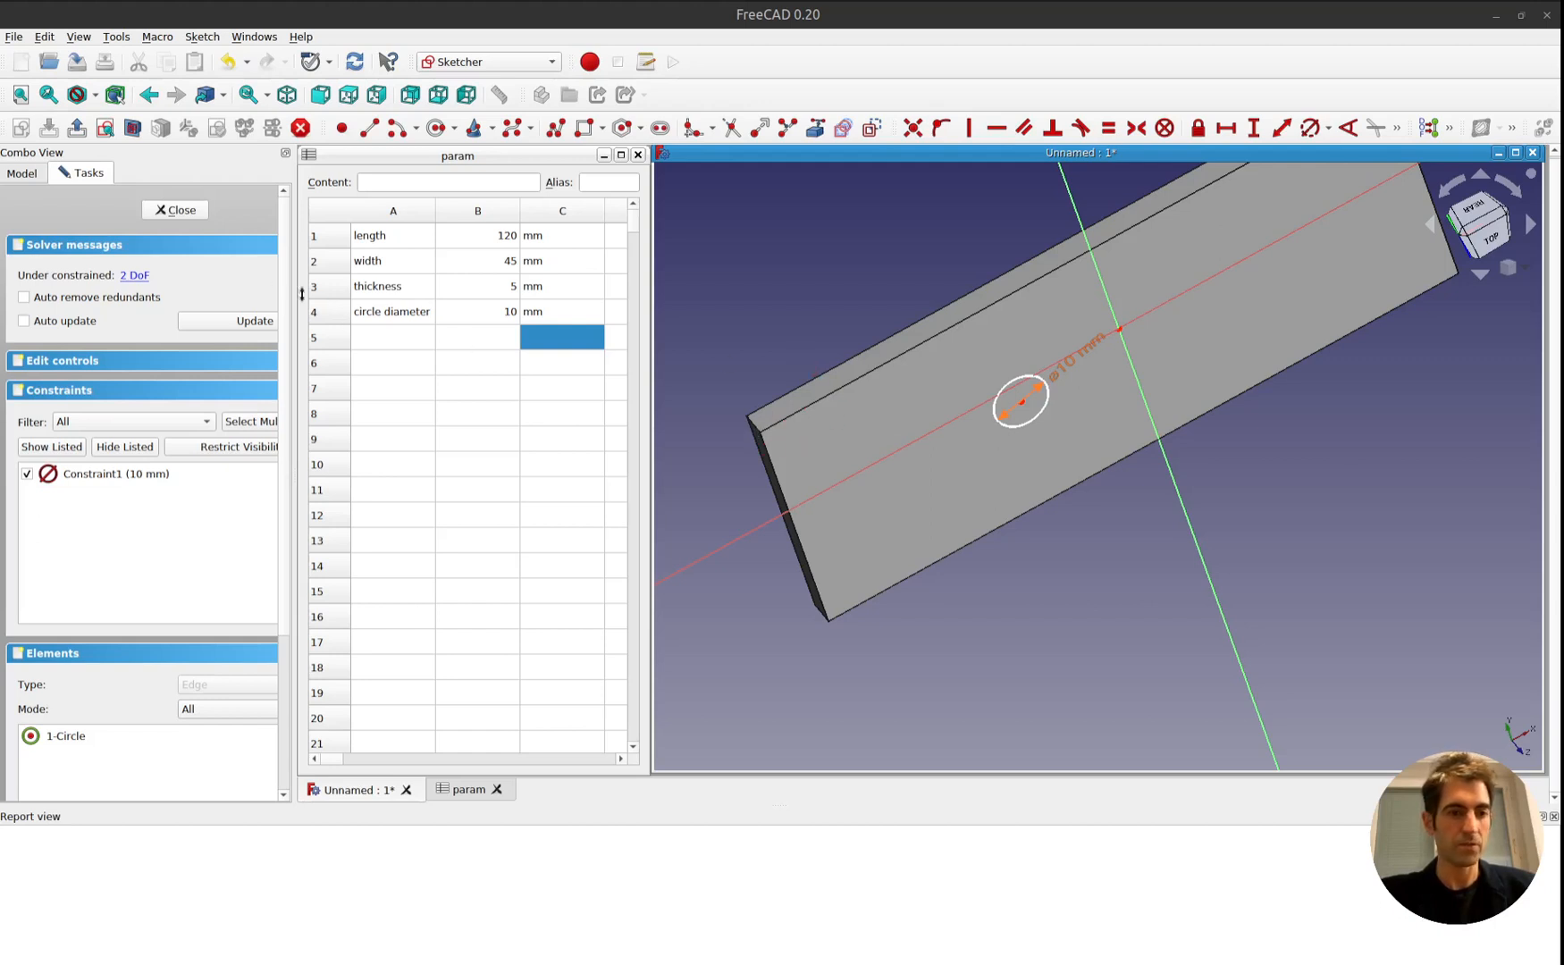
Leave the circle sketch, make the rectangle's upper-left corner coincident with the origin in the pad's base sketch, and close that sketch.
click(176, 210)
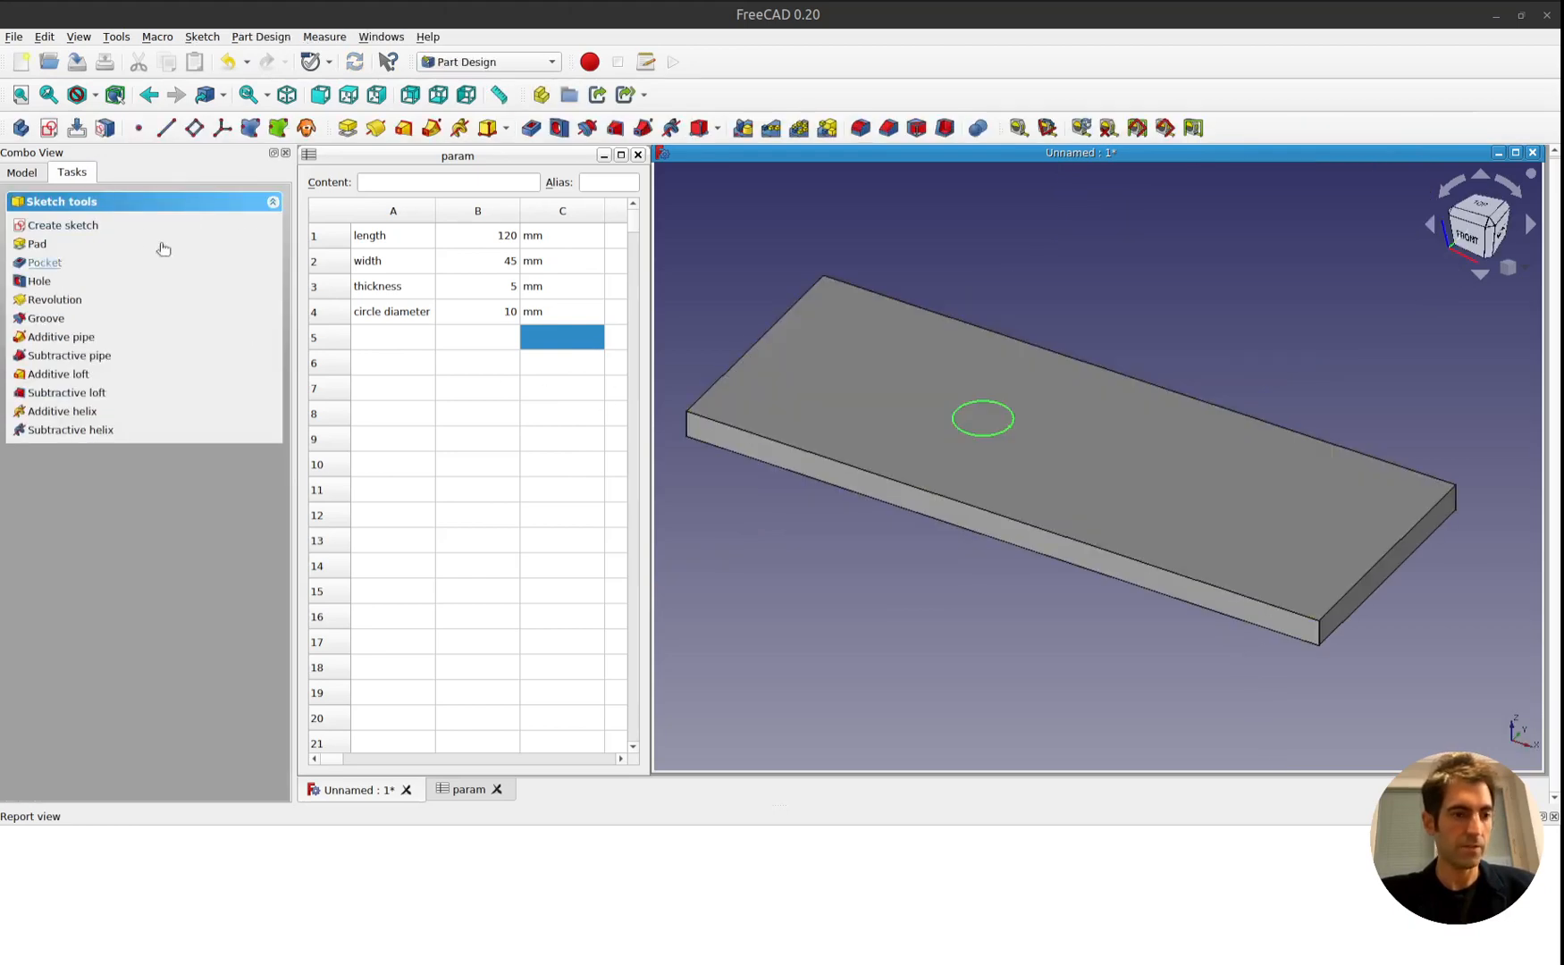
click(23, 173)
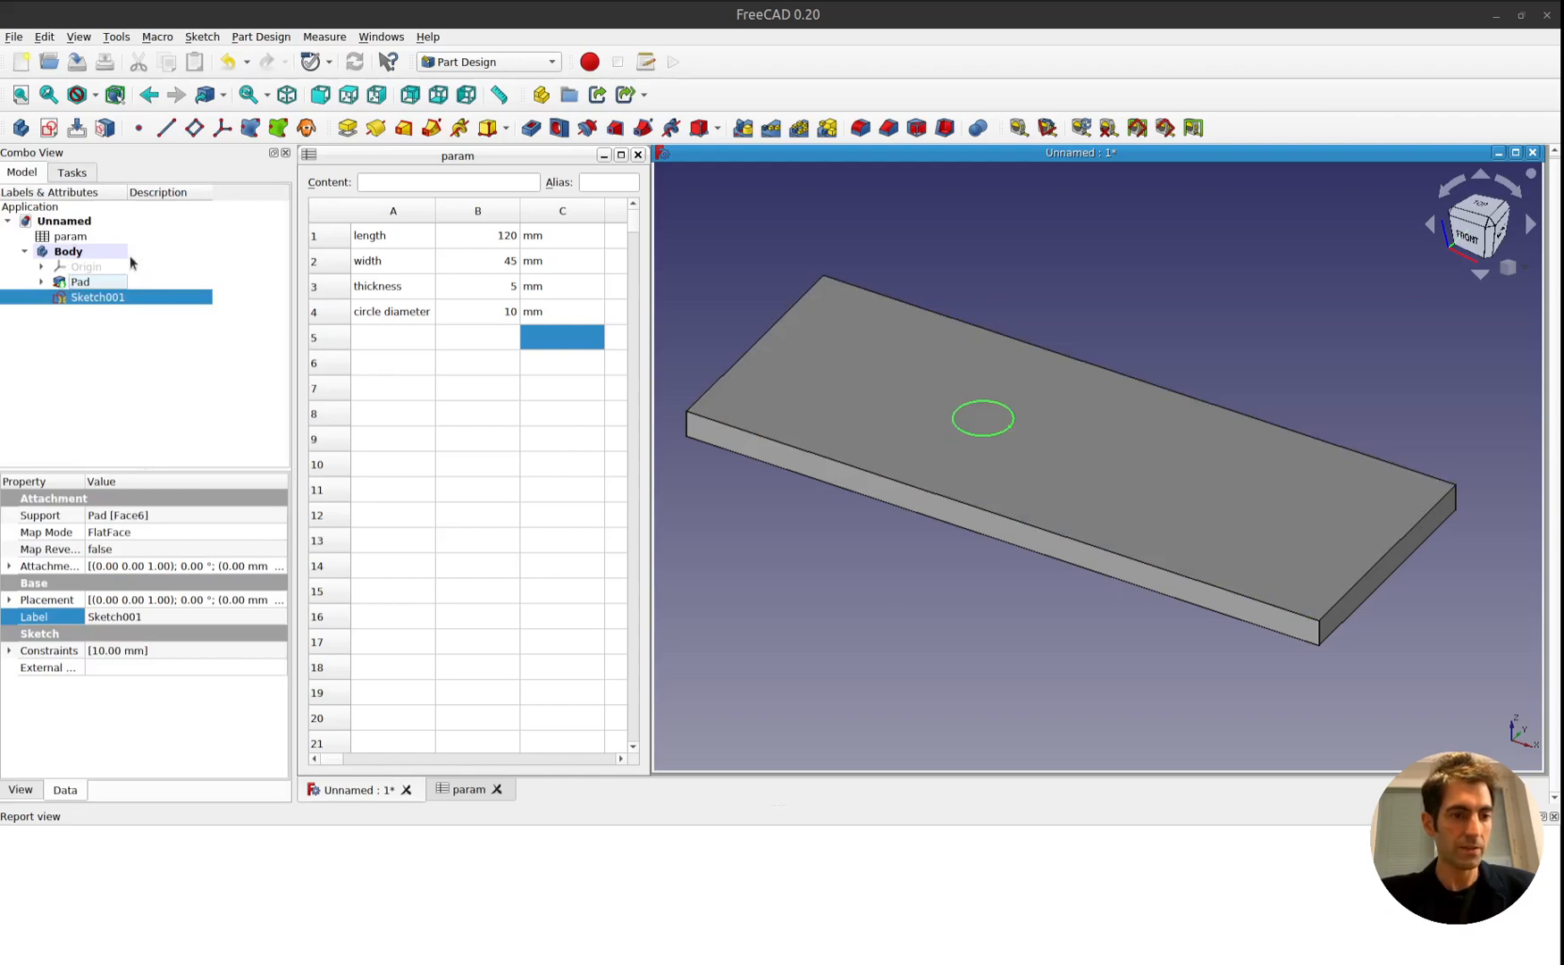
click(41, 281)
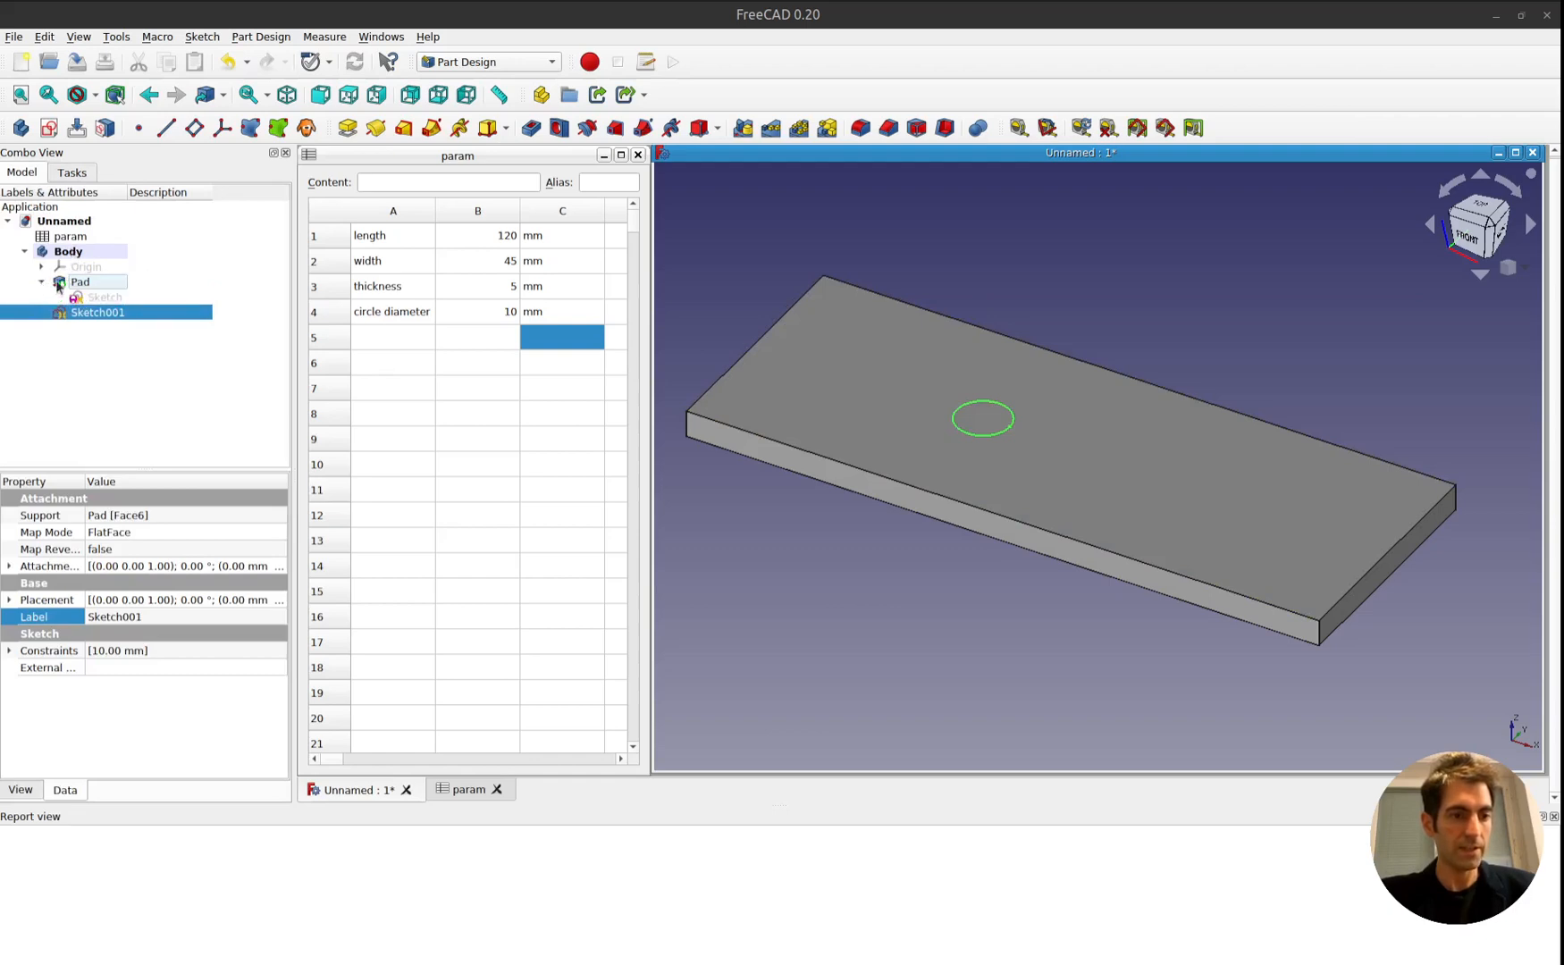
click(100, 297)
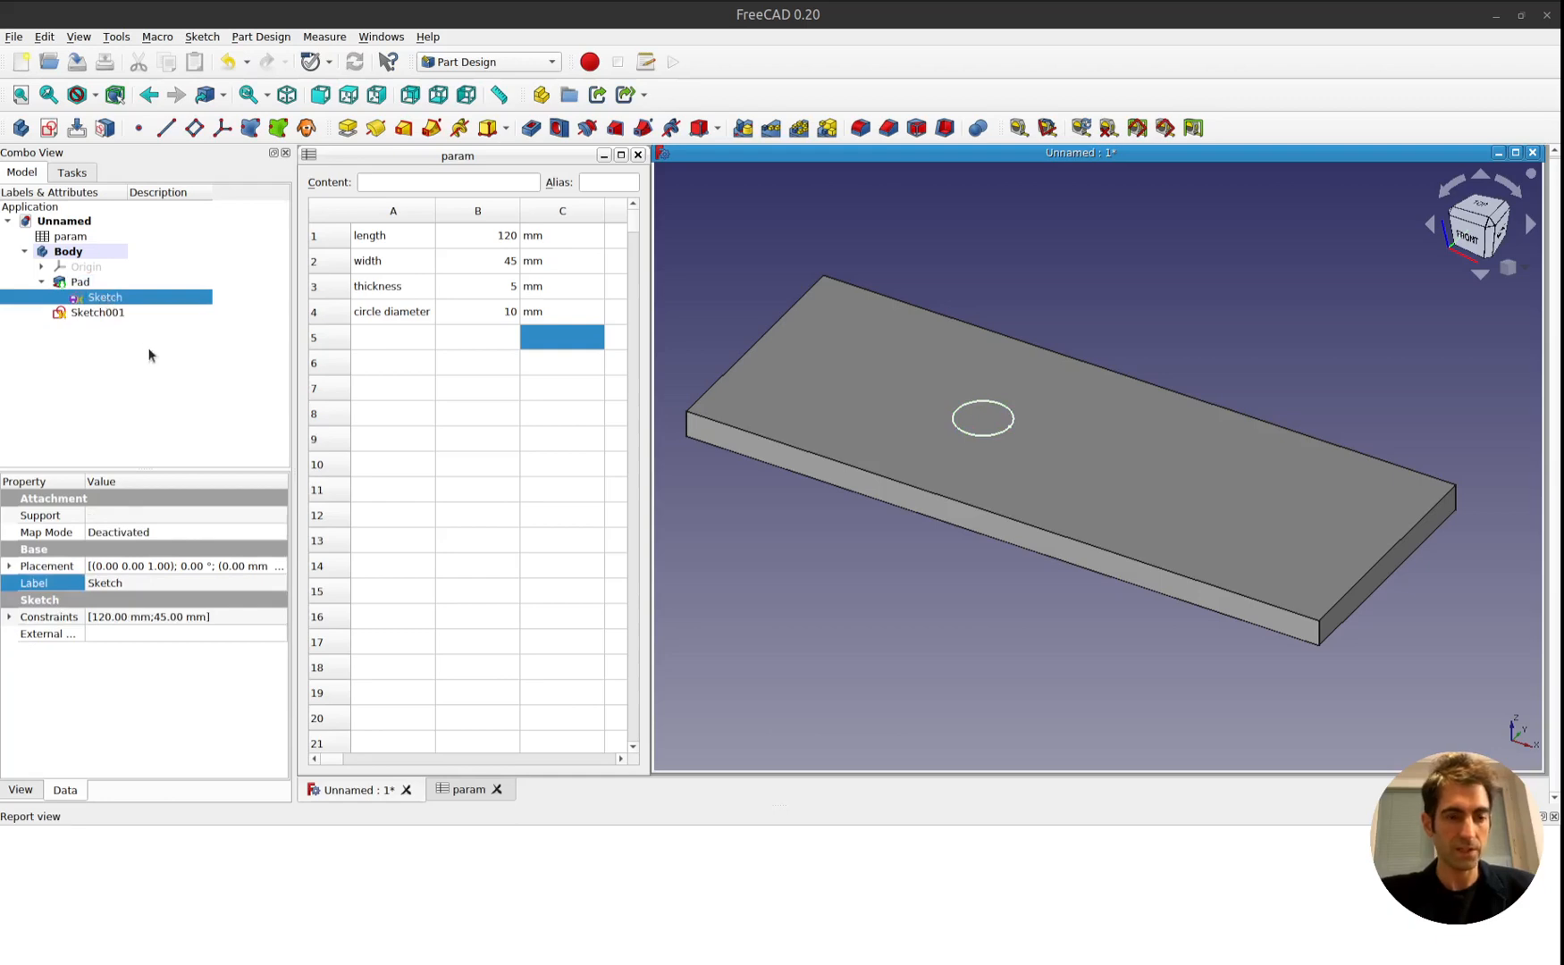
double_click(111, 297)
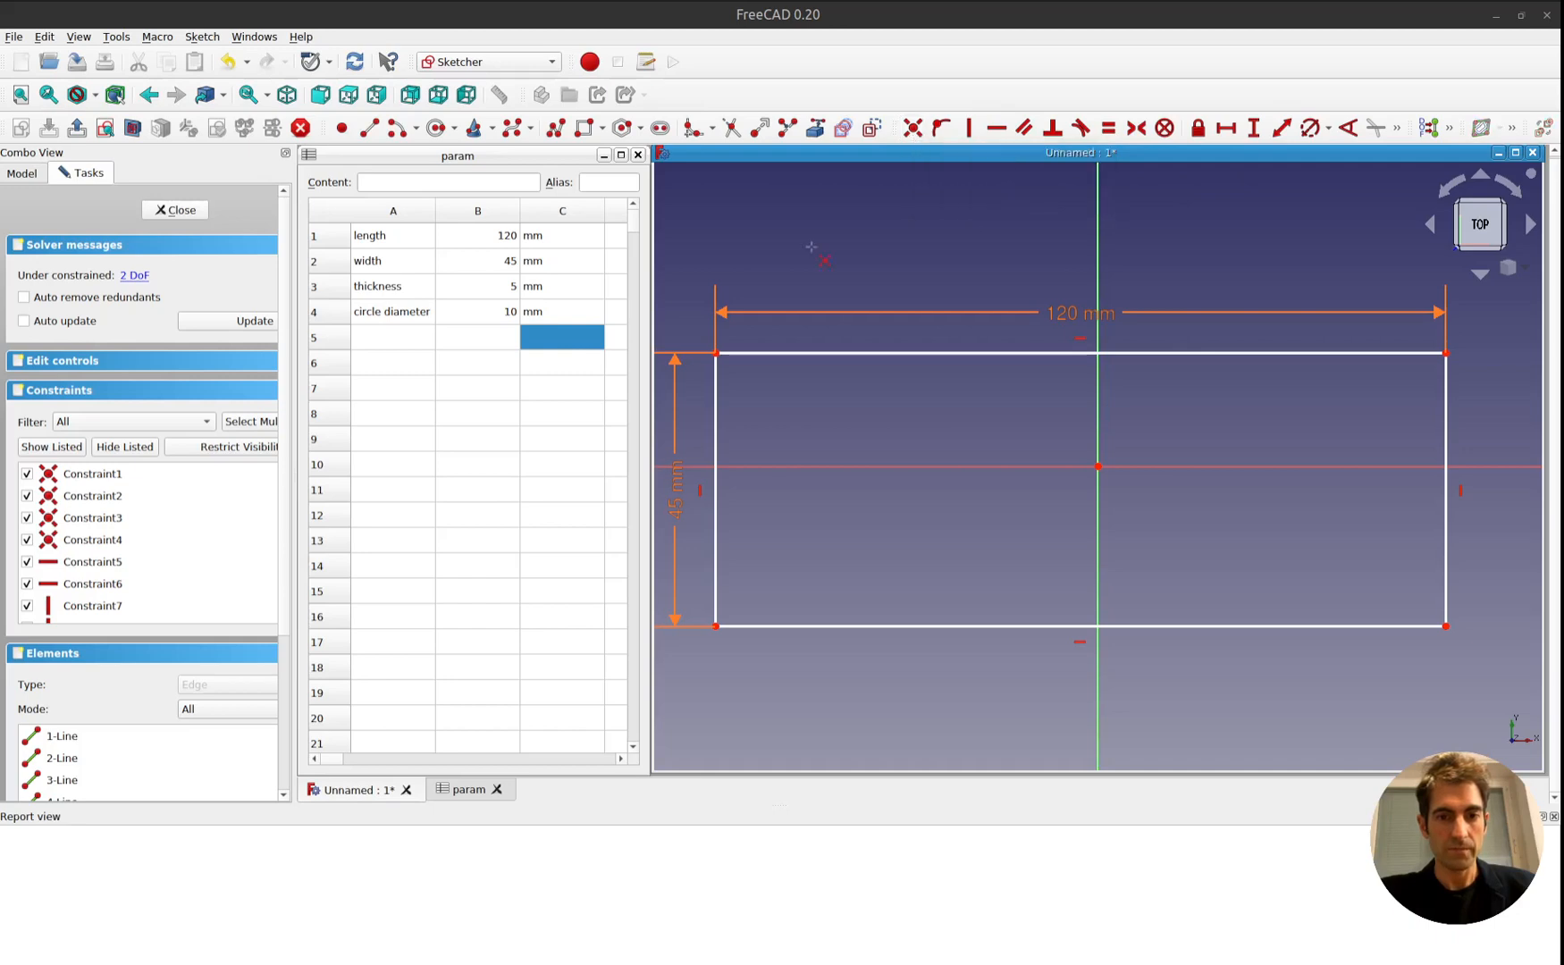
click(716, 353)
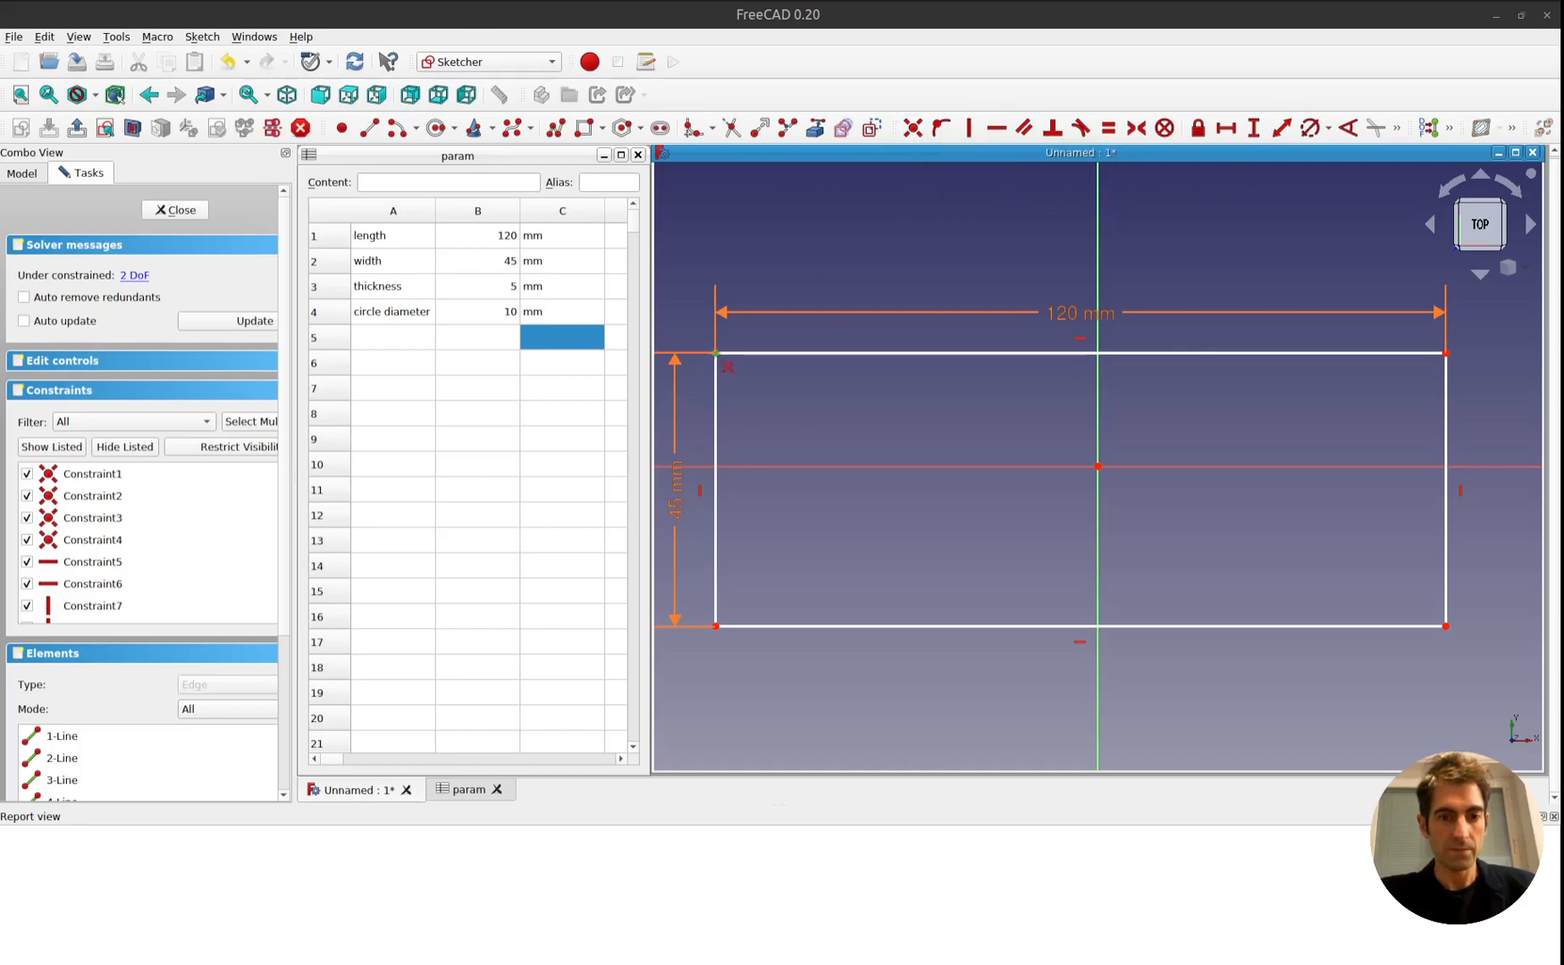
click(1098, 467)
key(c)
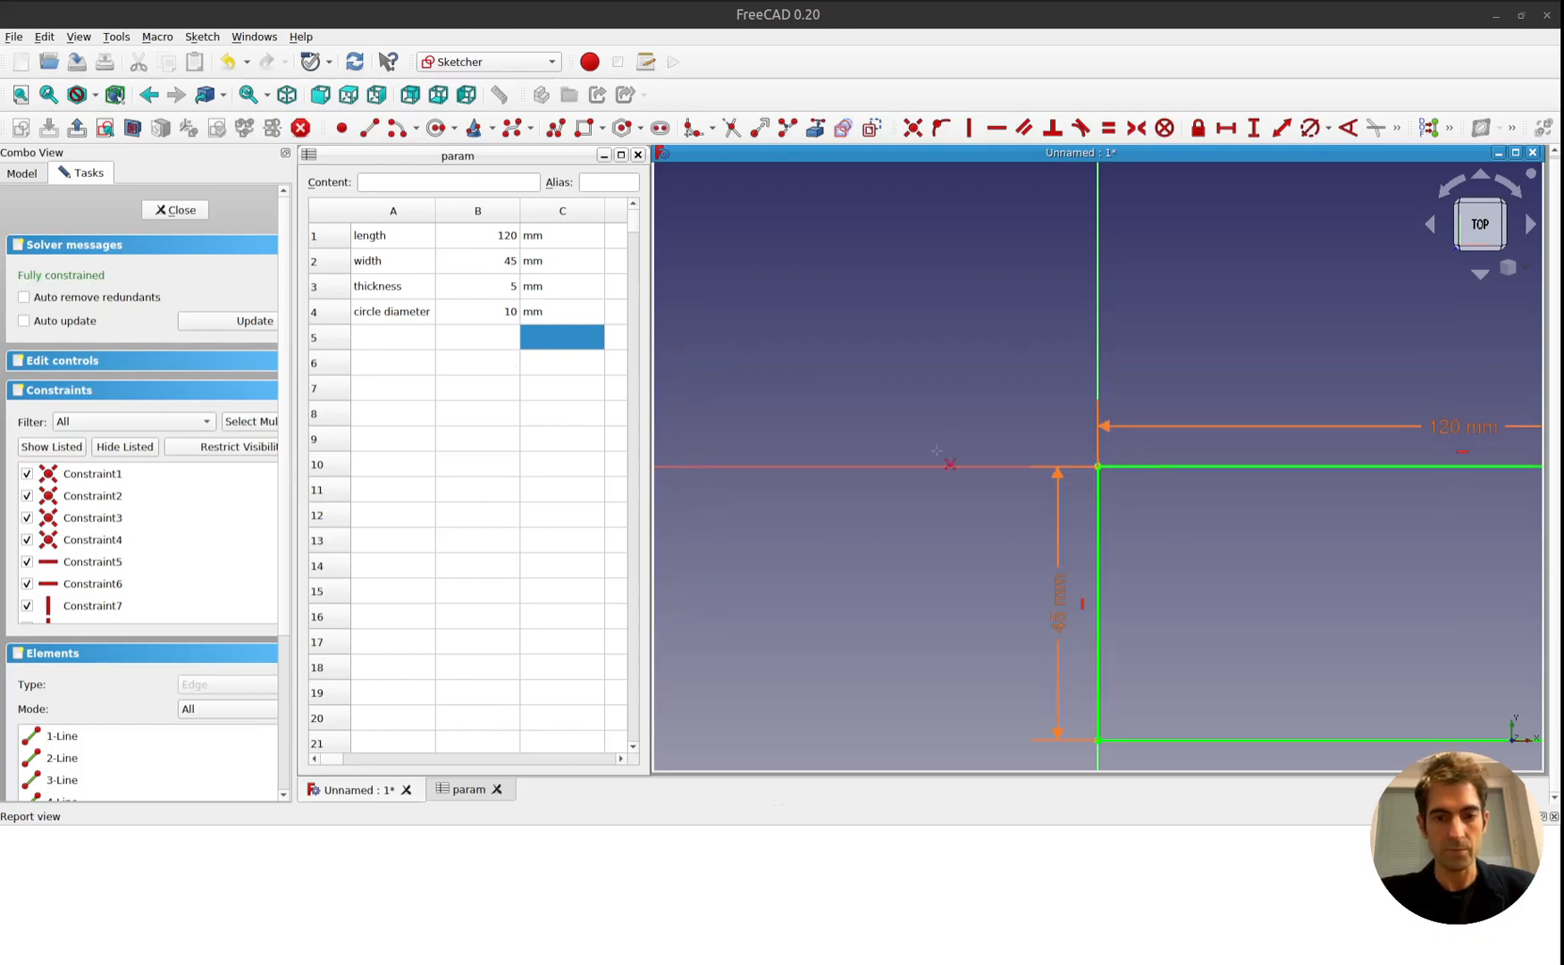
click(173, 213)
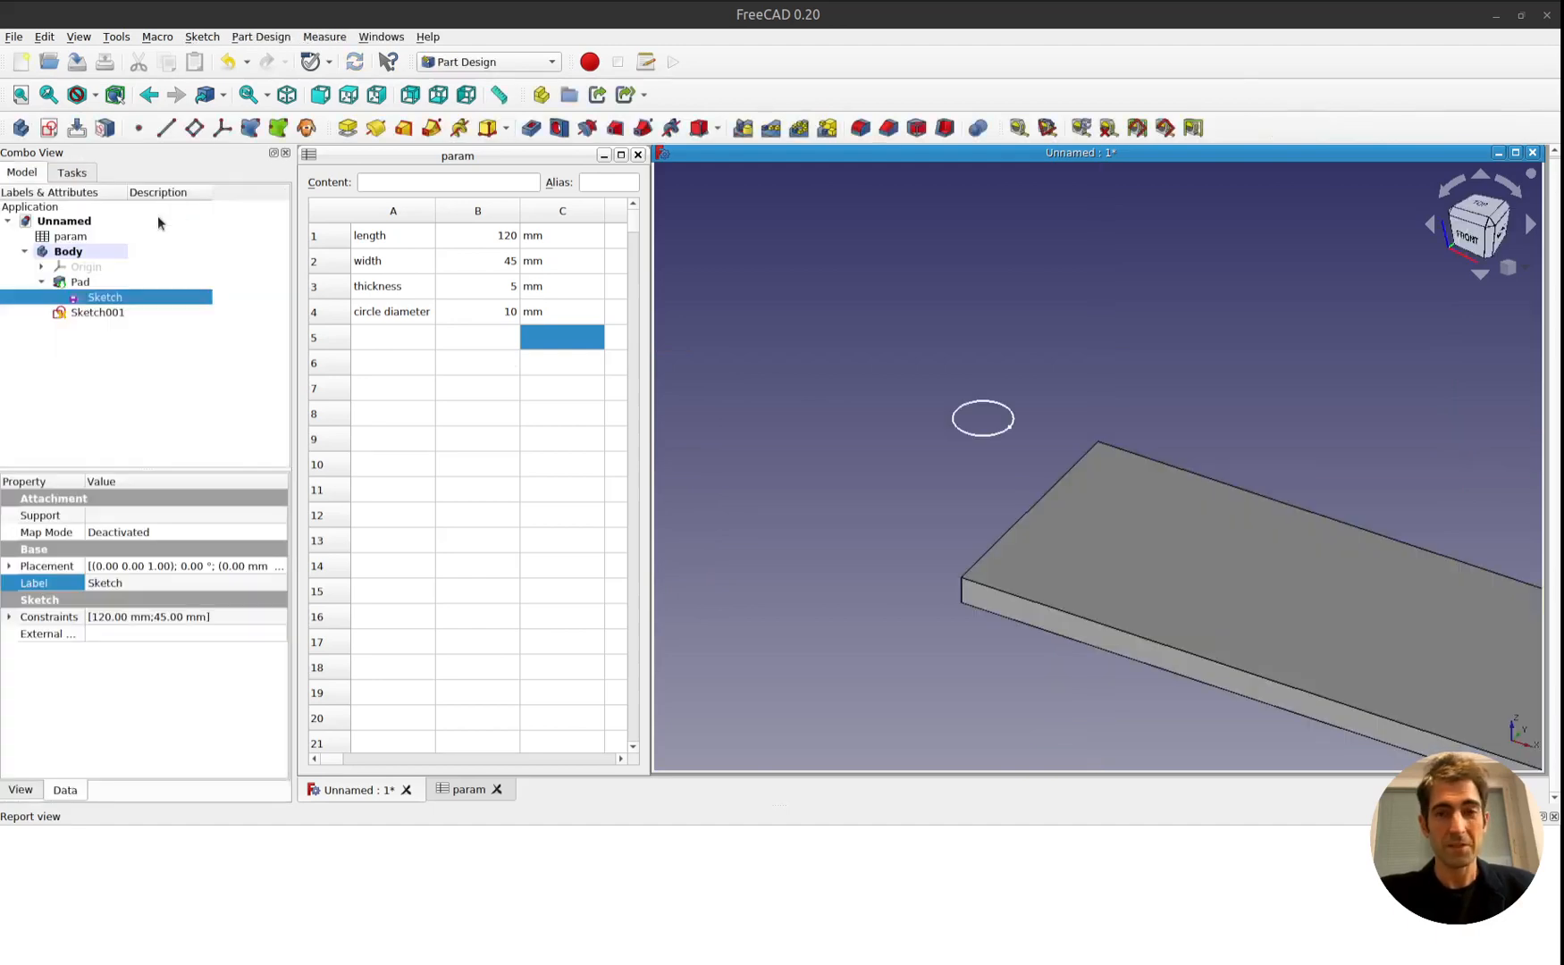
Reopen the circle sketch and move the circle onto the plate, its centre about 17 mm below the horizontal axis.
double_click(95, 312)
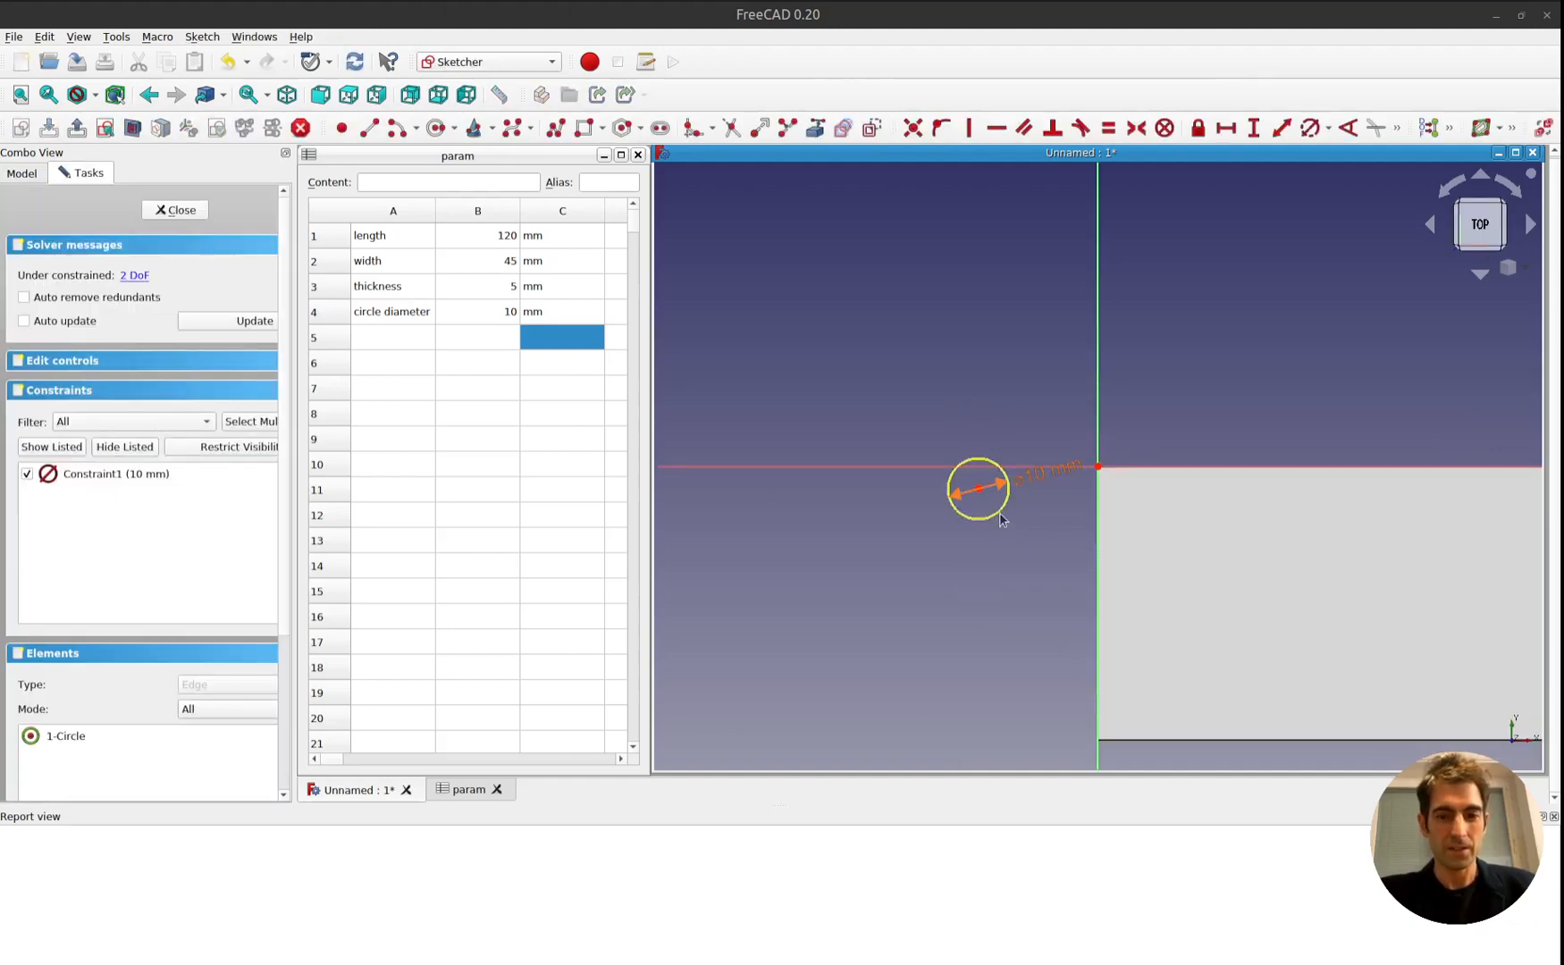
mouse_move(1001, 518)
mouse_down()
mouse_move(1287, 540)
mouse_move(1461, 579)
mouse_up()
middle_drag(1461, 579, 1061, 466)
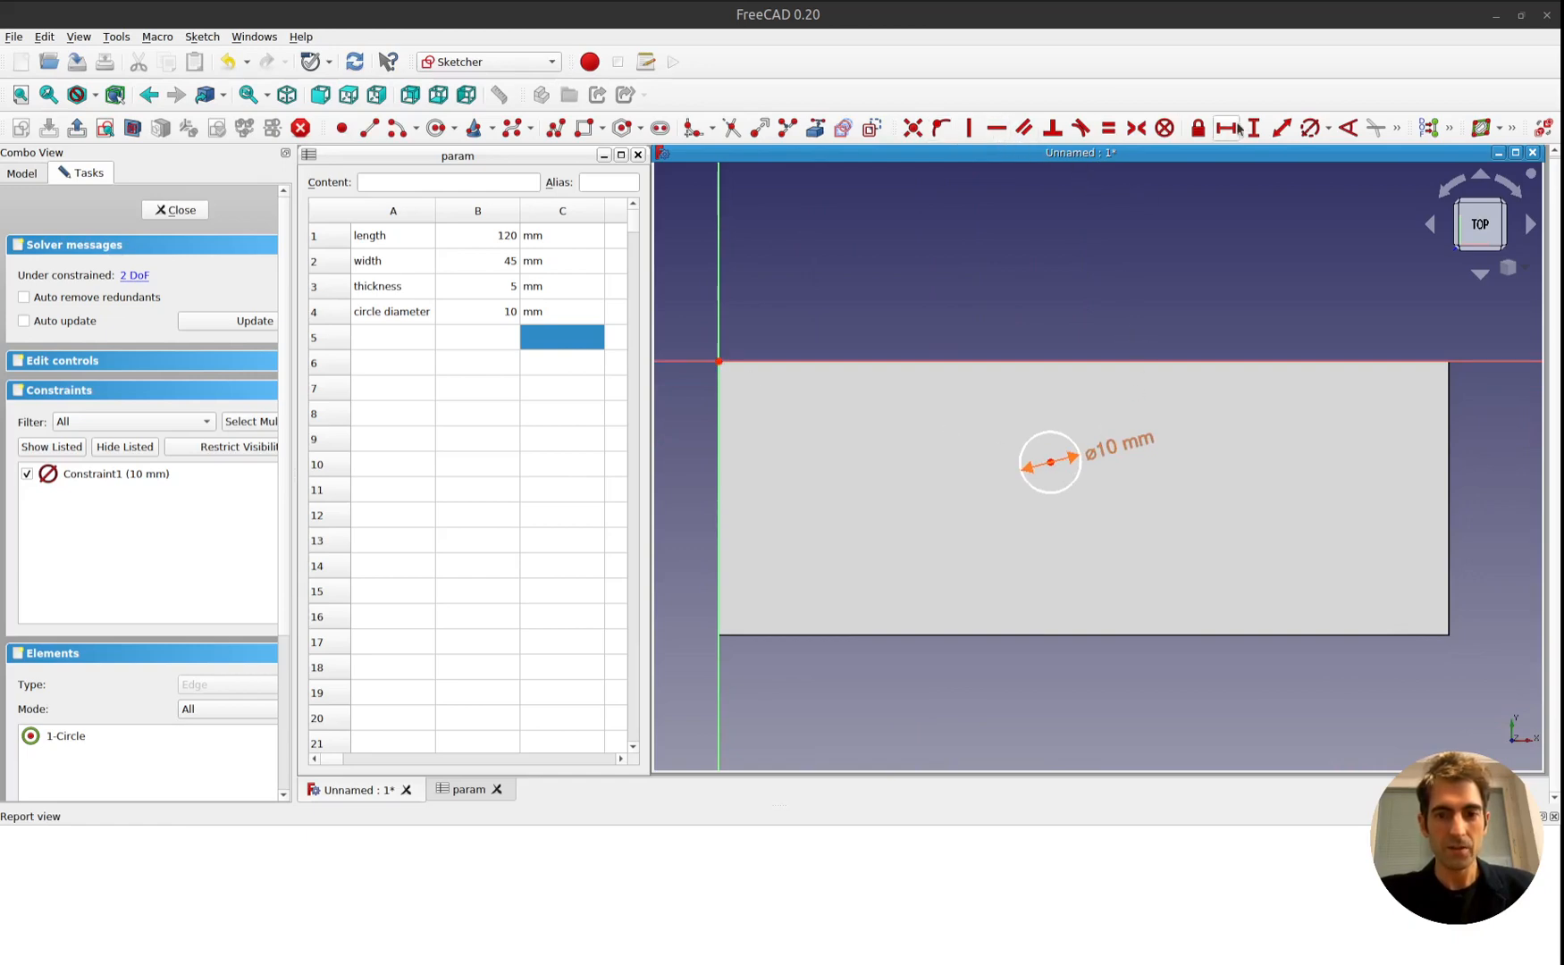
Constrain the vertical distance between the origin and the circle's centre with the formula <<param>>.B2 / 2.
click(720, 364)
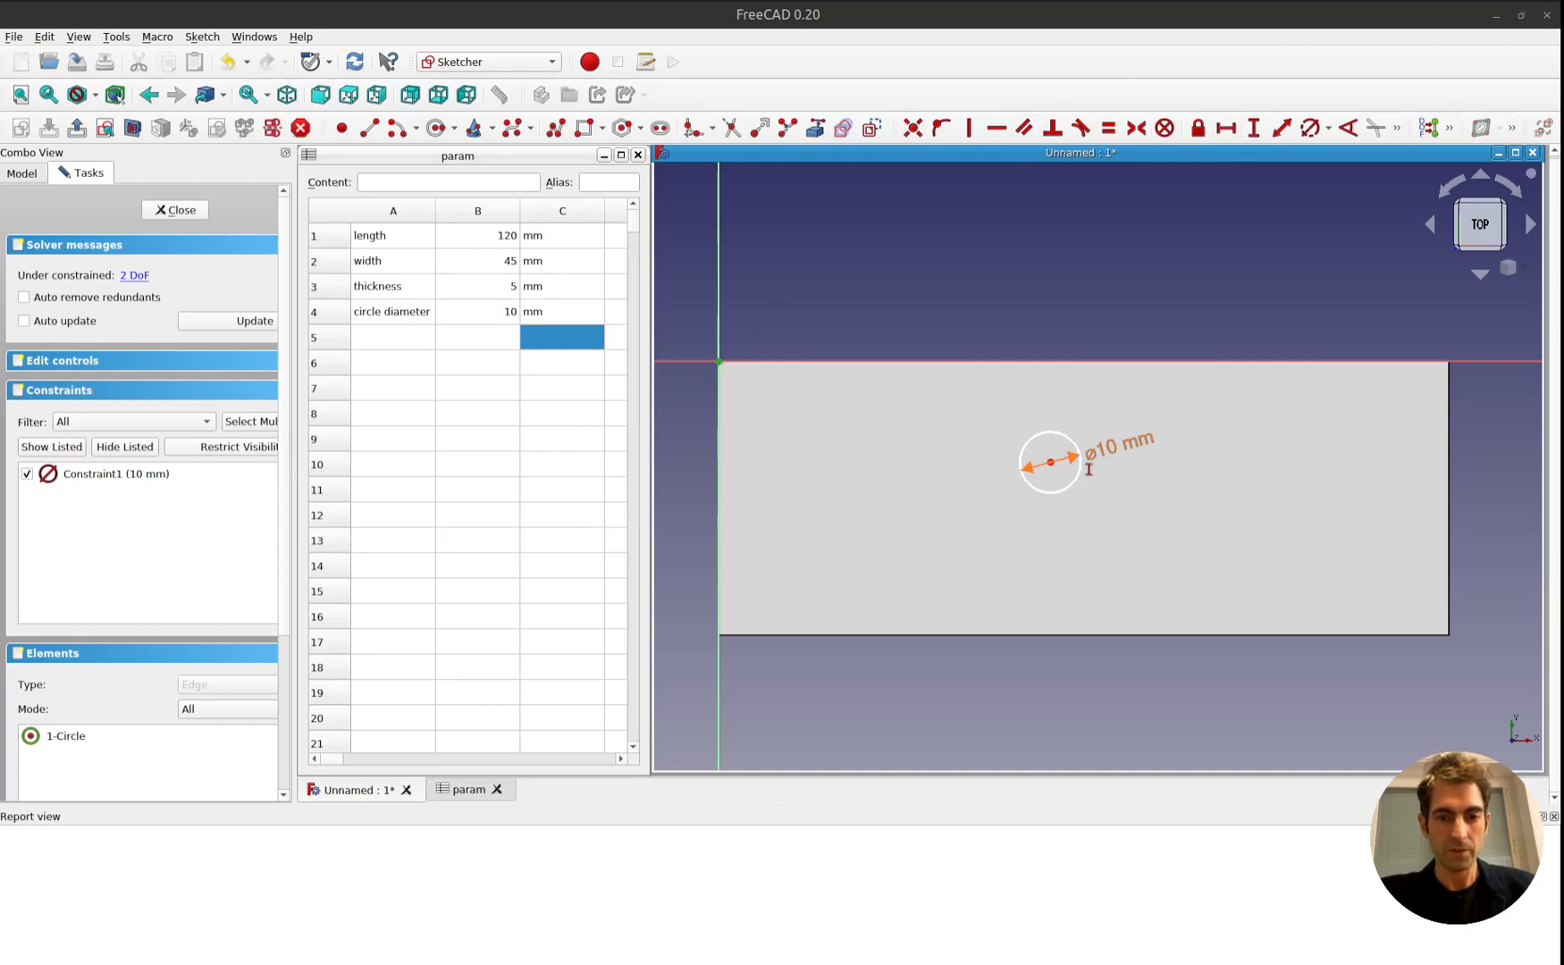
click(1050, 462)
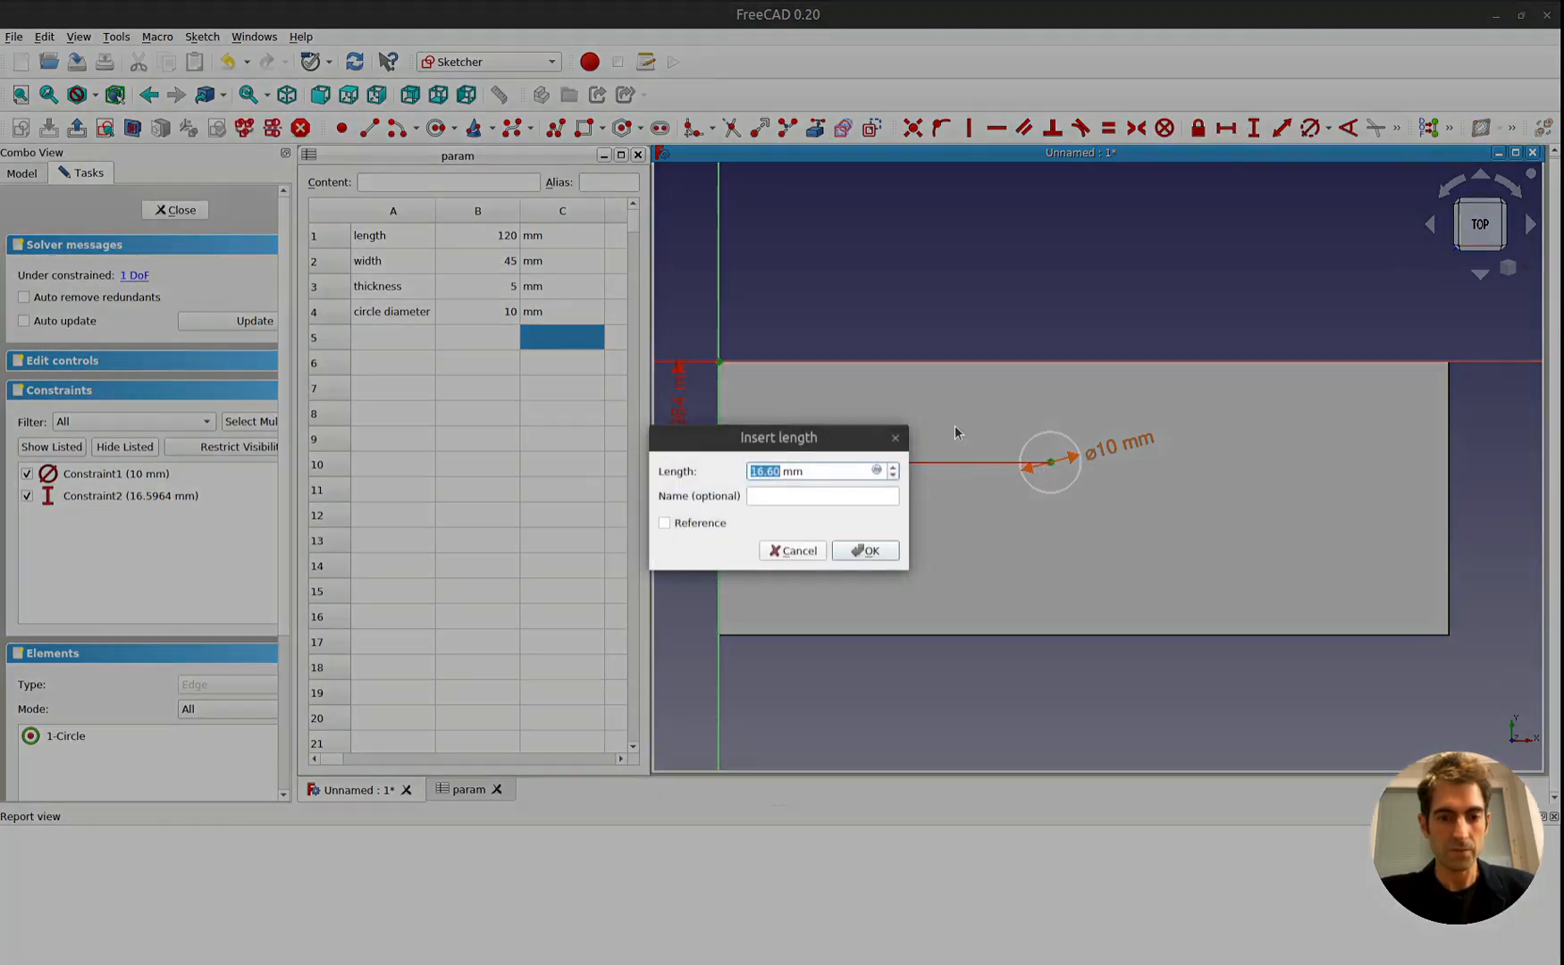
click(877, 471)
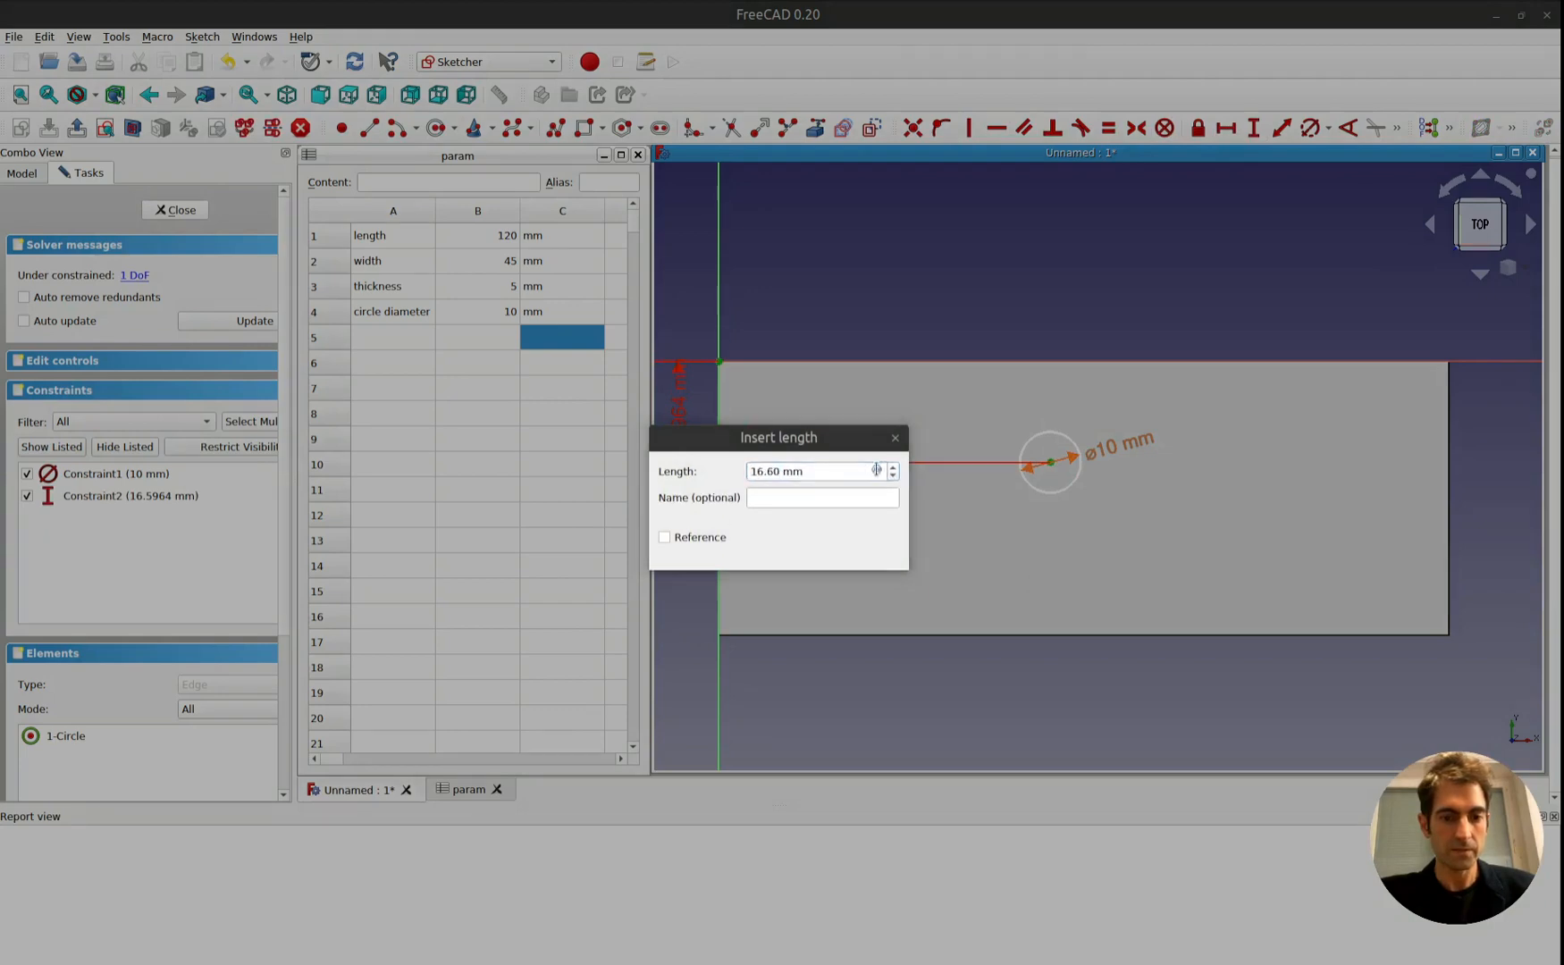
click(876, 470)
text(pa)
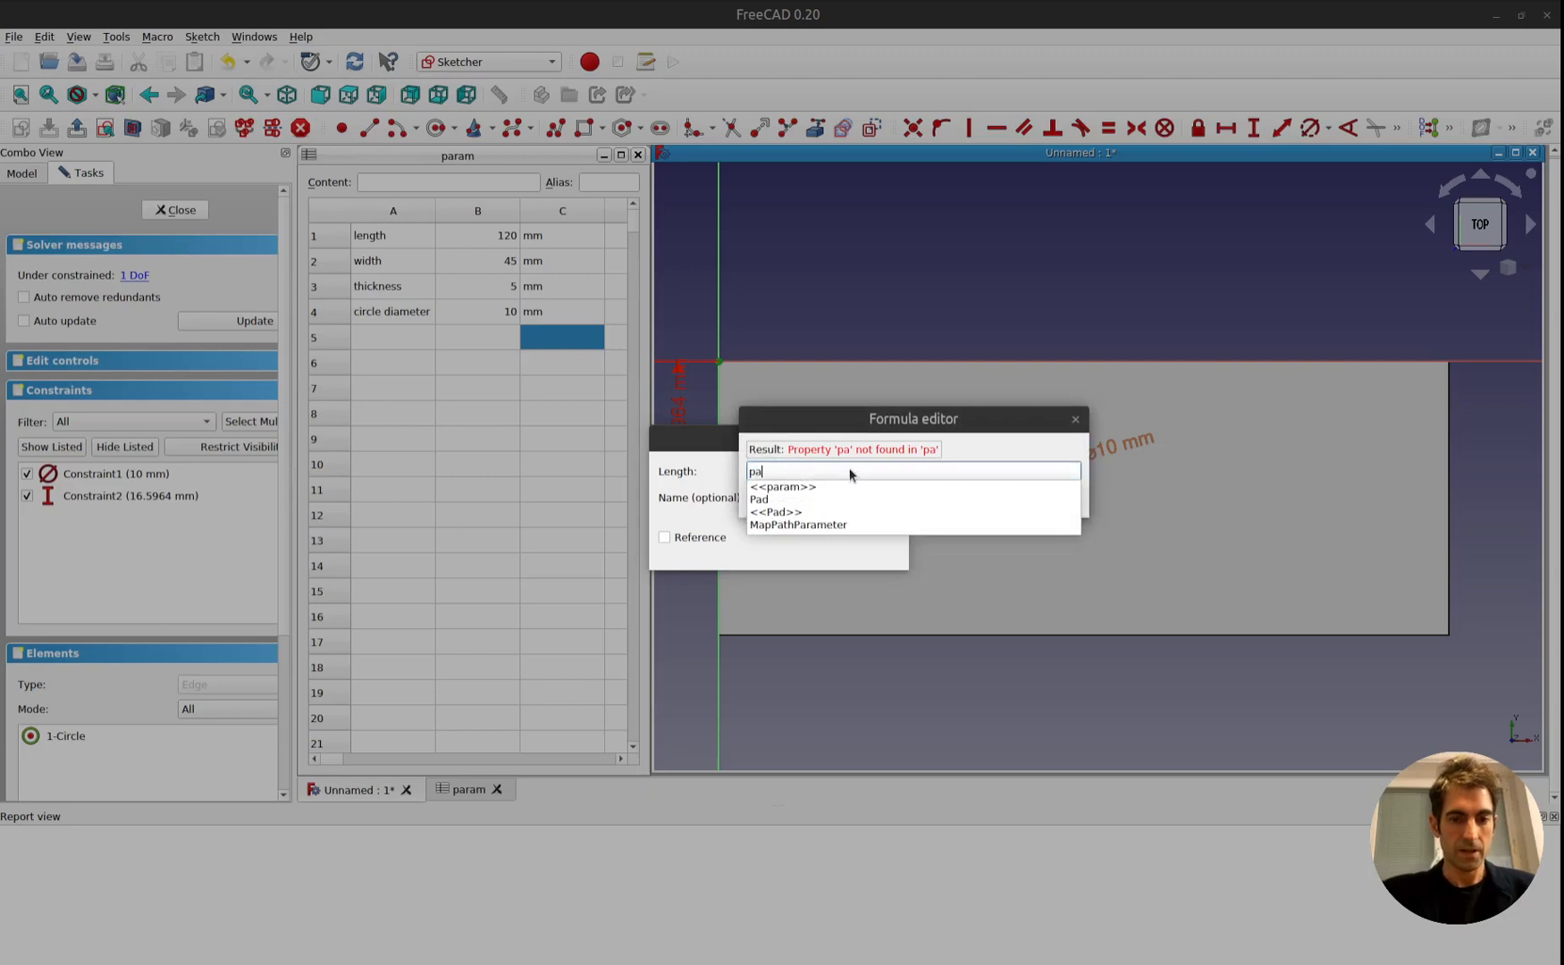
key(Down)
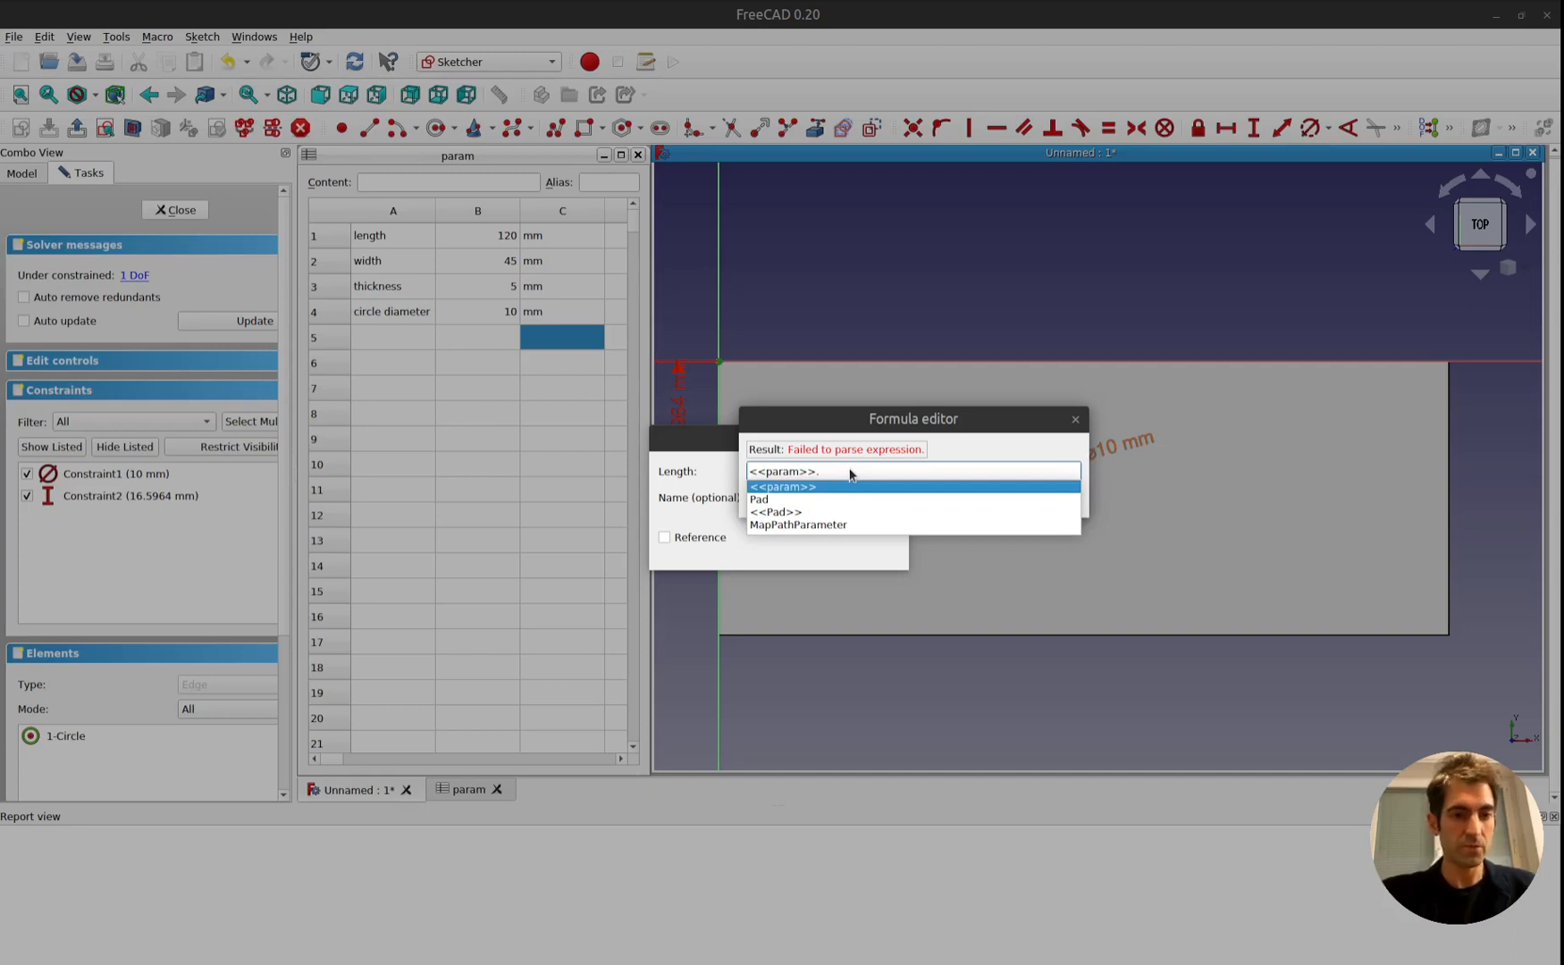
text(B2 )
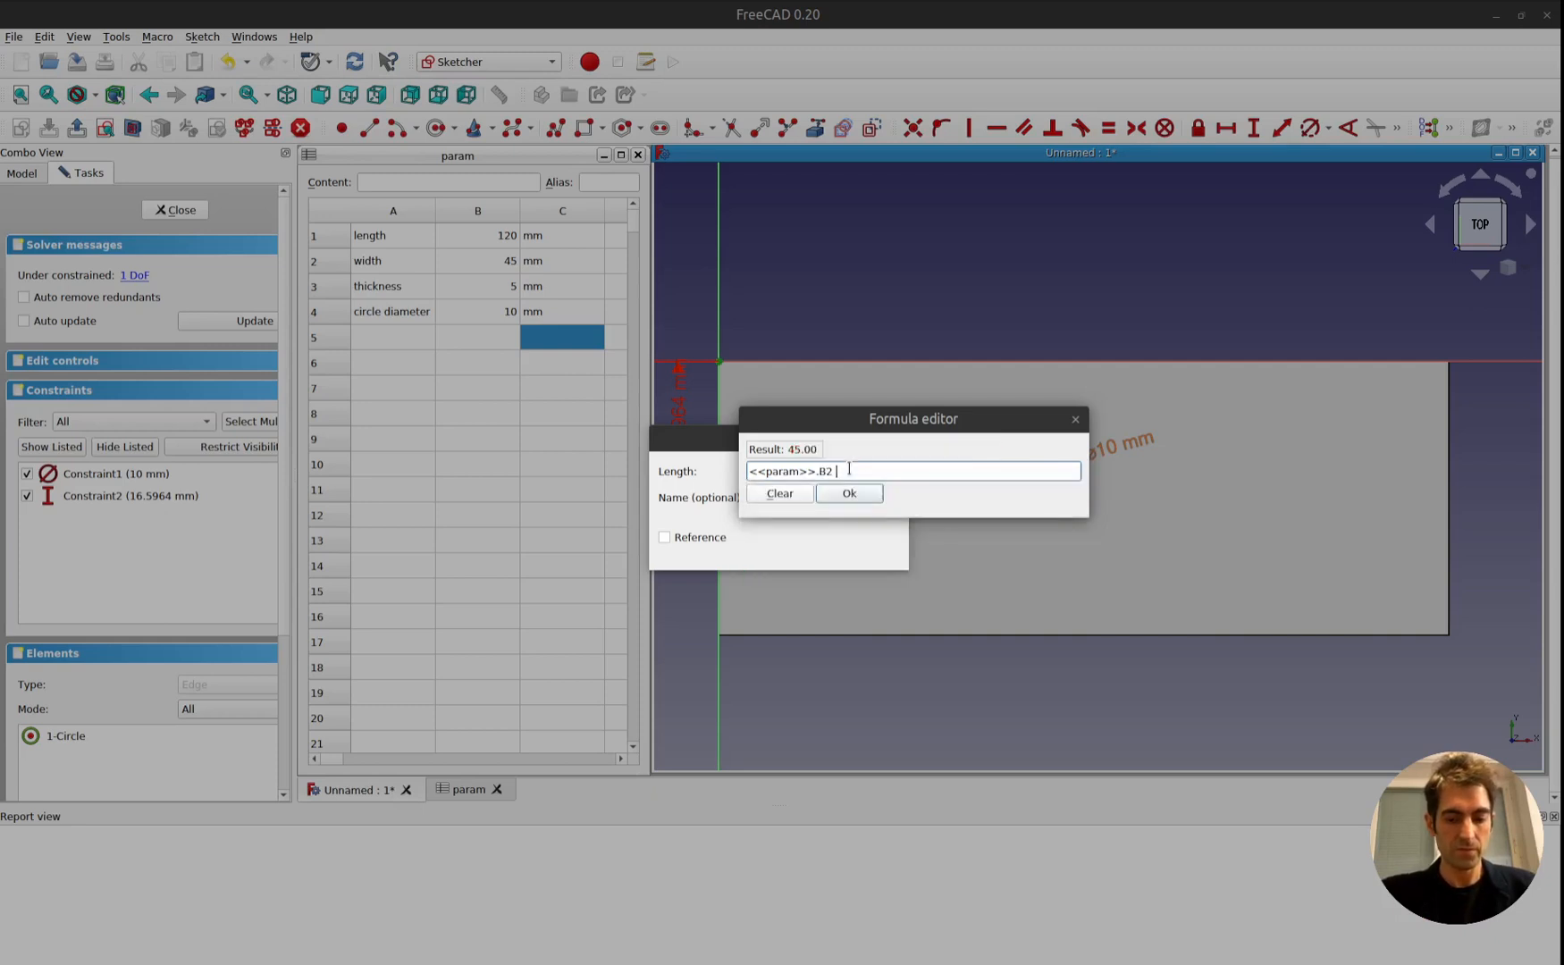
text(/ 2)
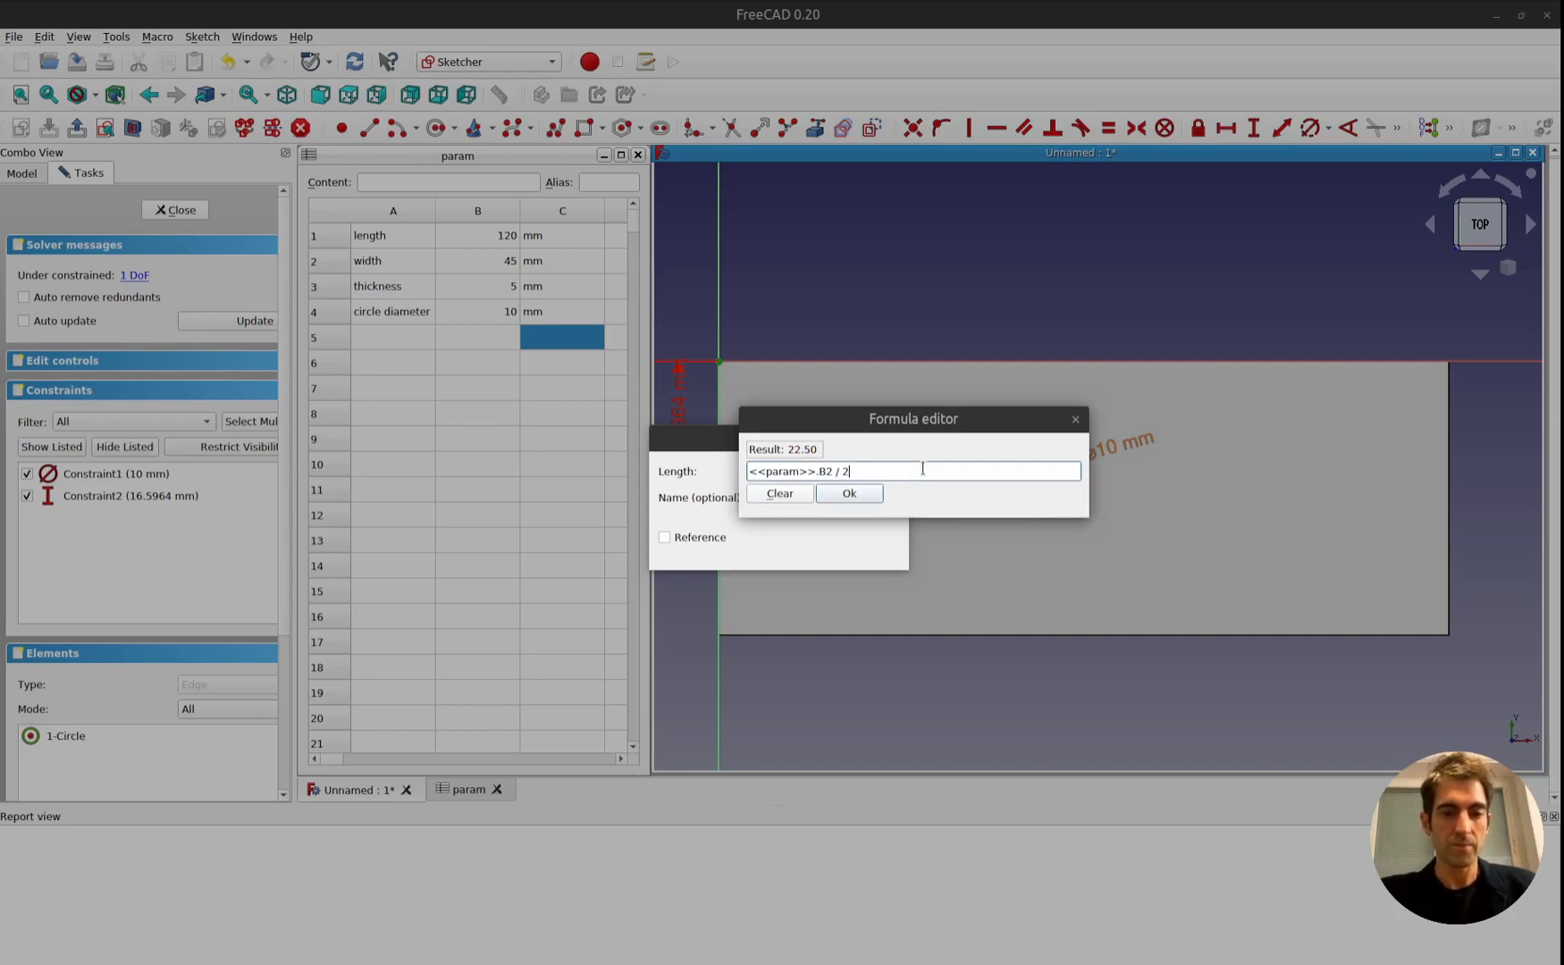
click(858, 494)
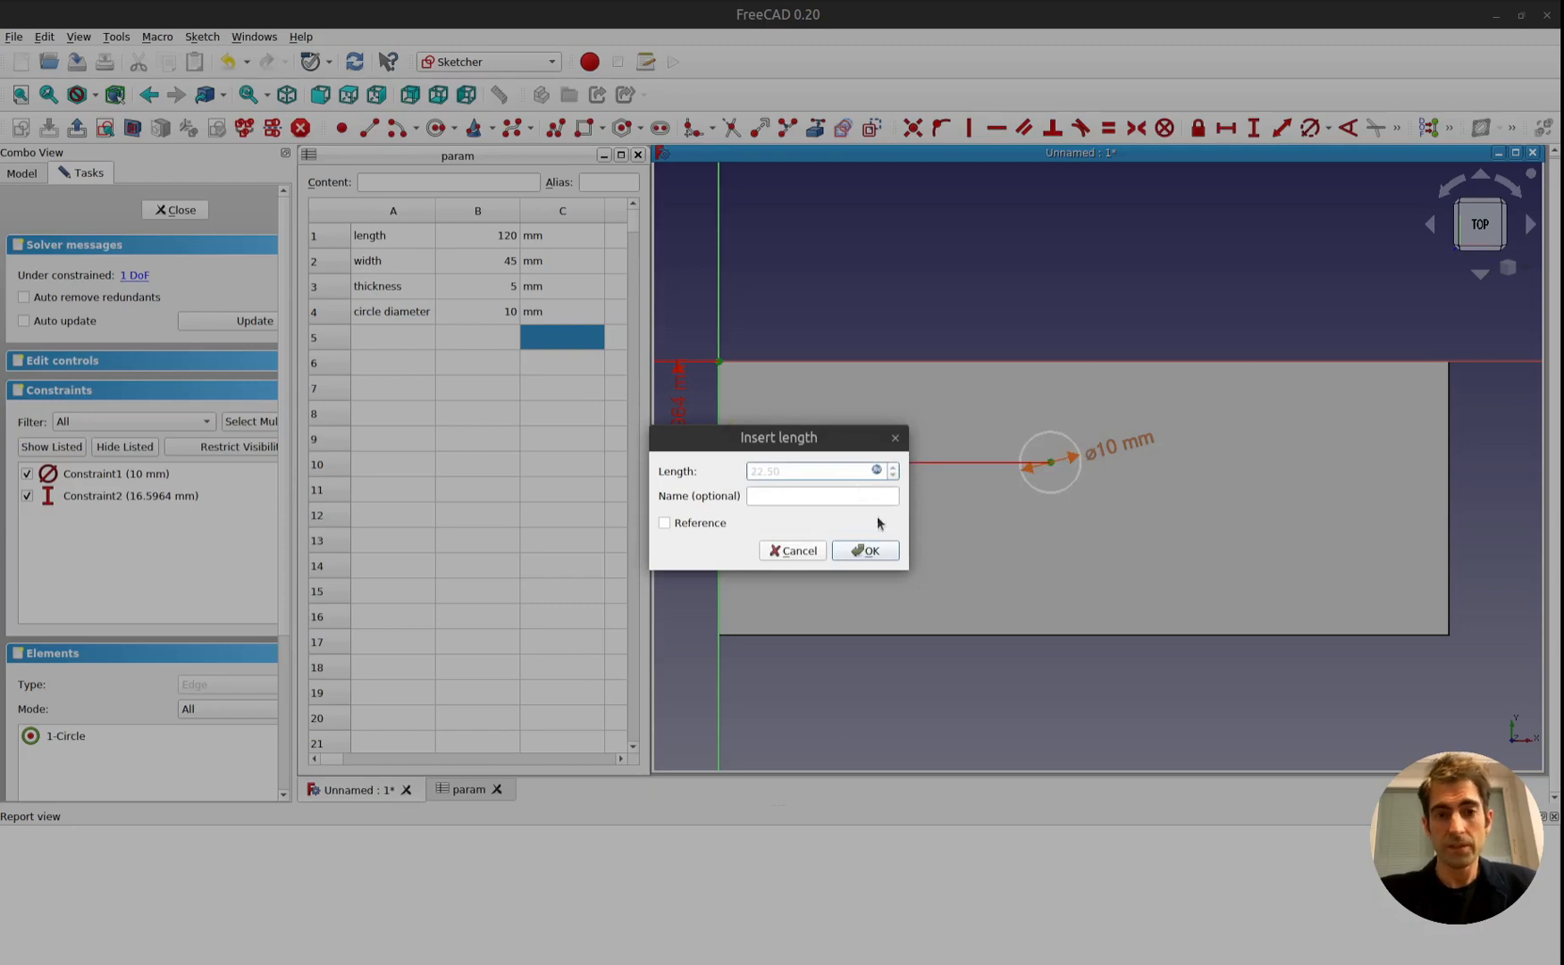
click(867, 552)
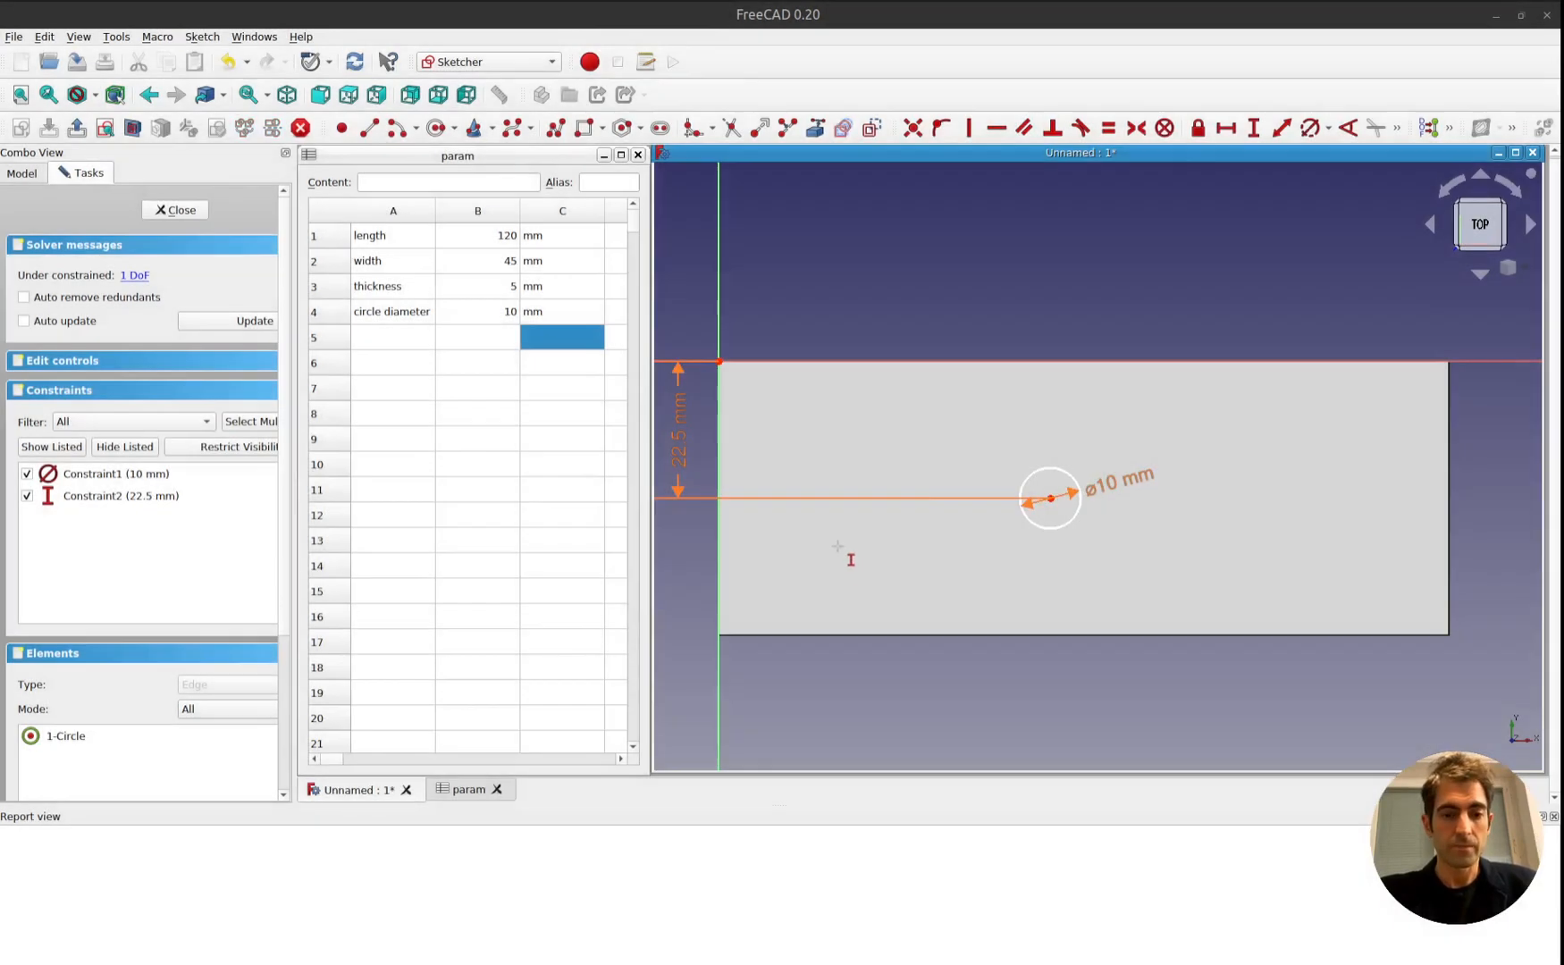
Label cell A5 of the param spreadsheet "circle position".
click(381, 339)
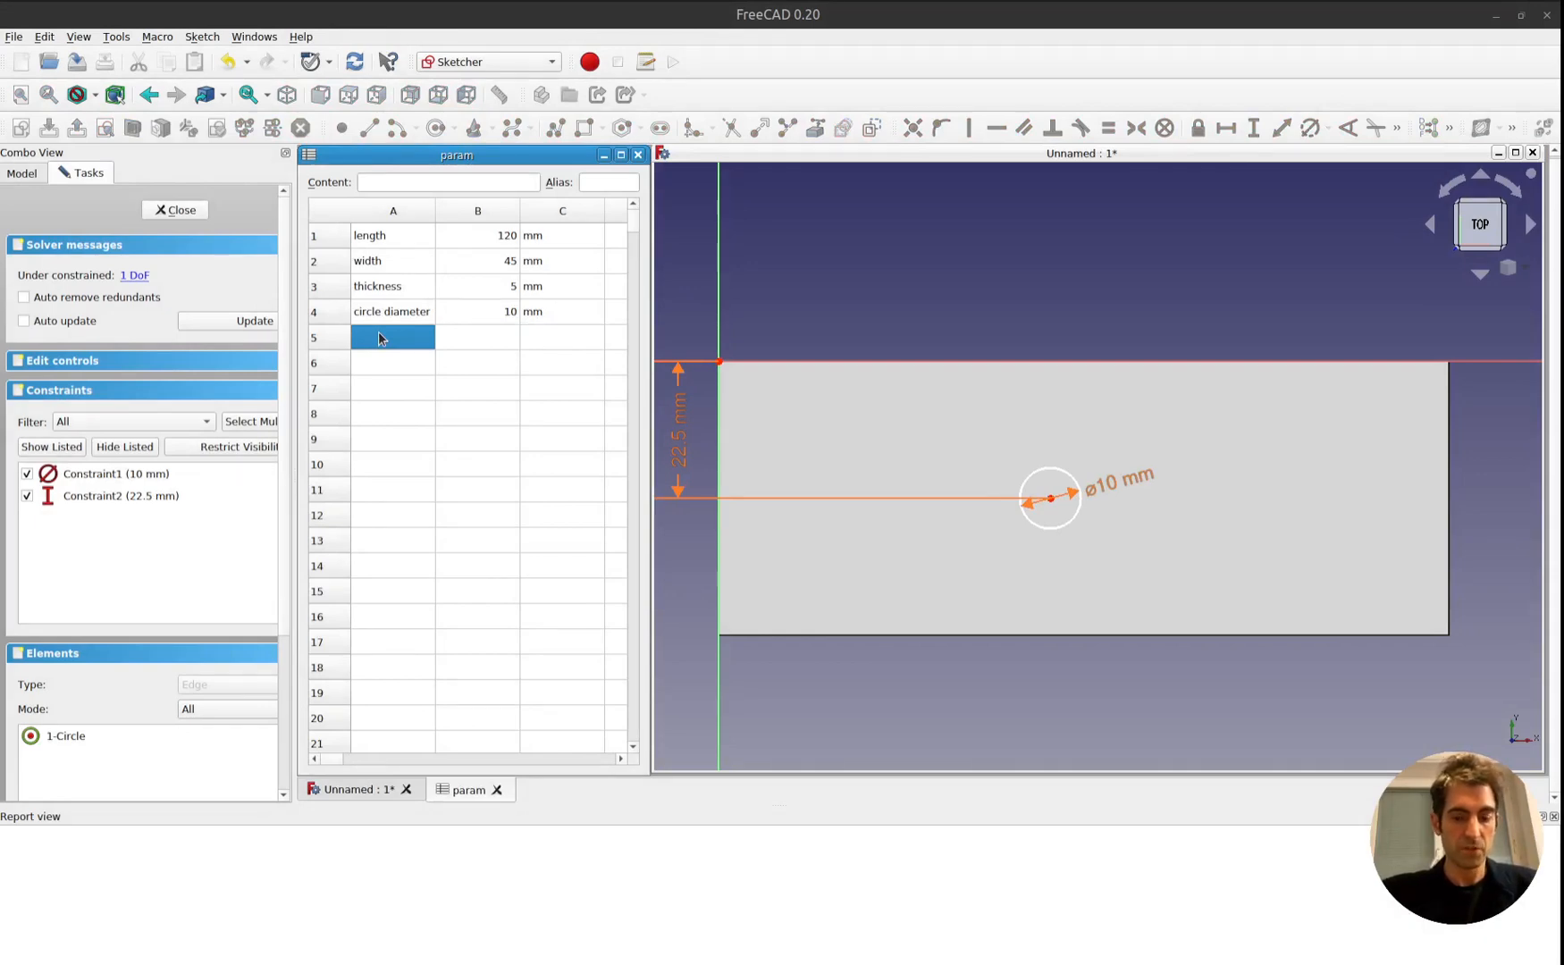
text(ci)
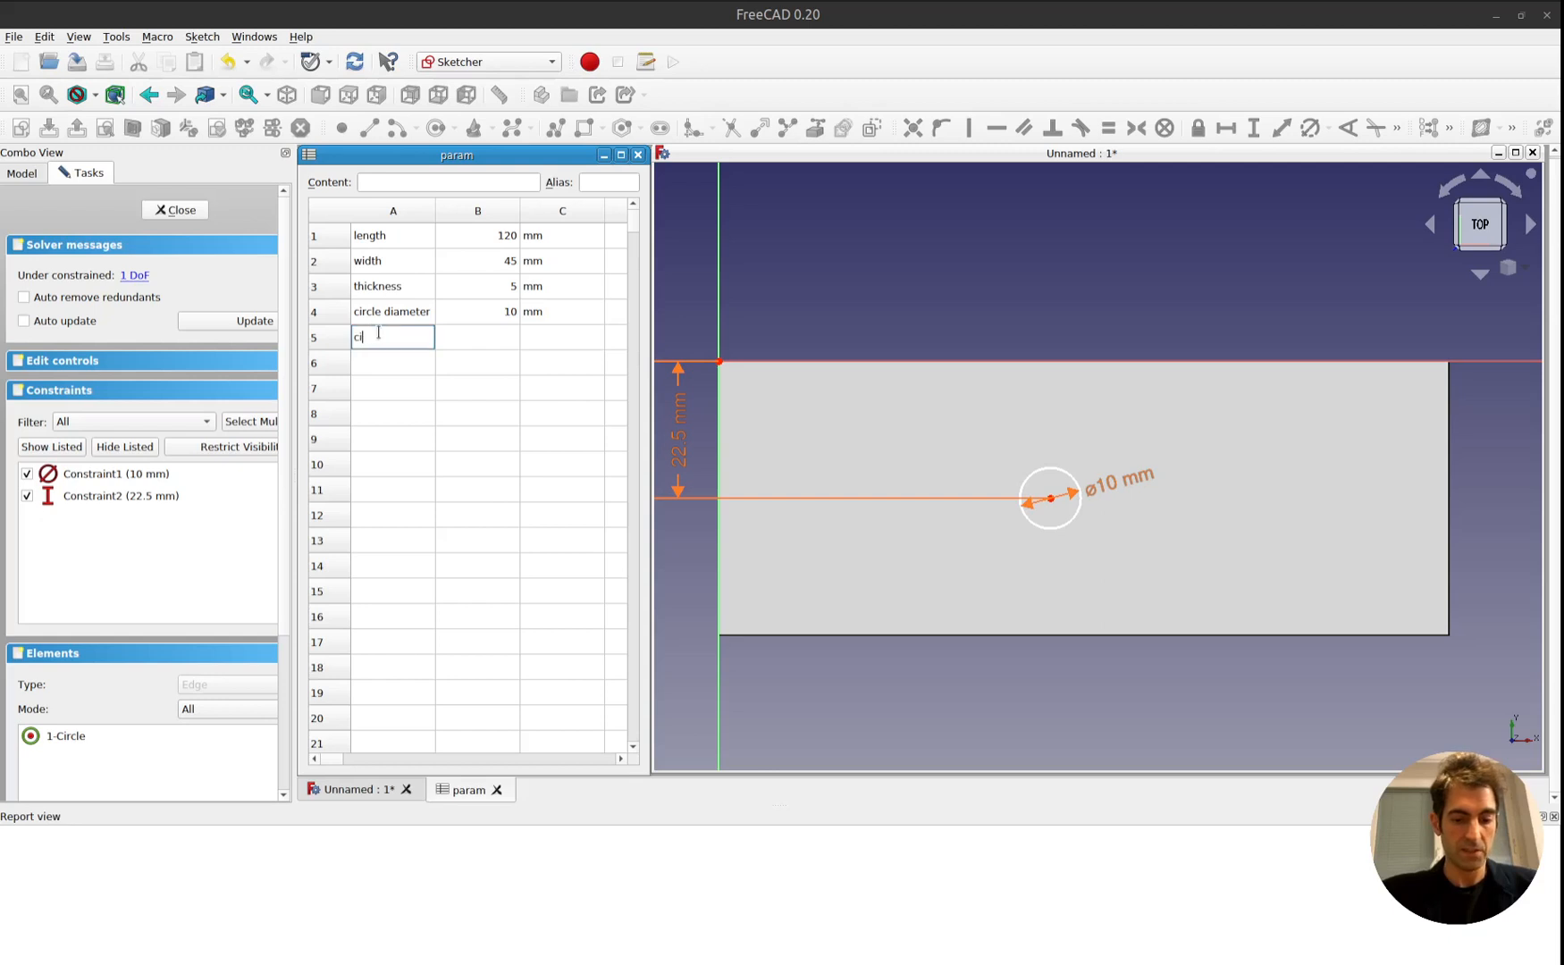
text(rcle pos)
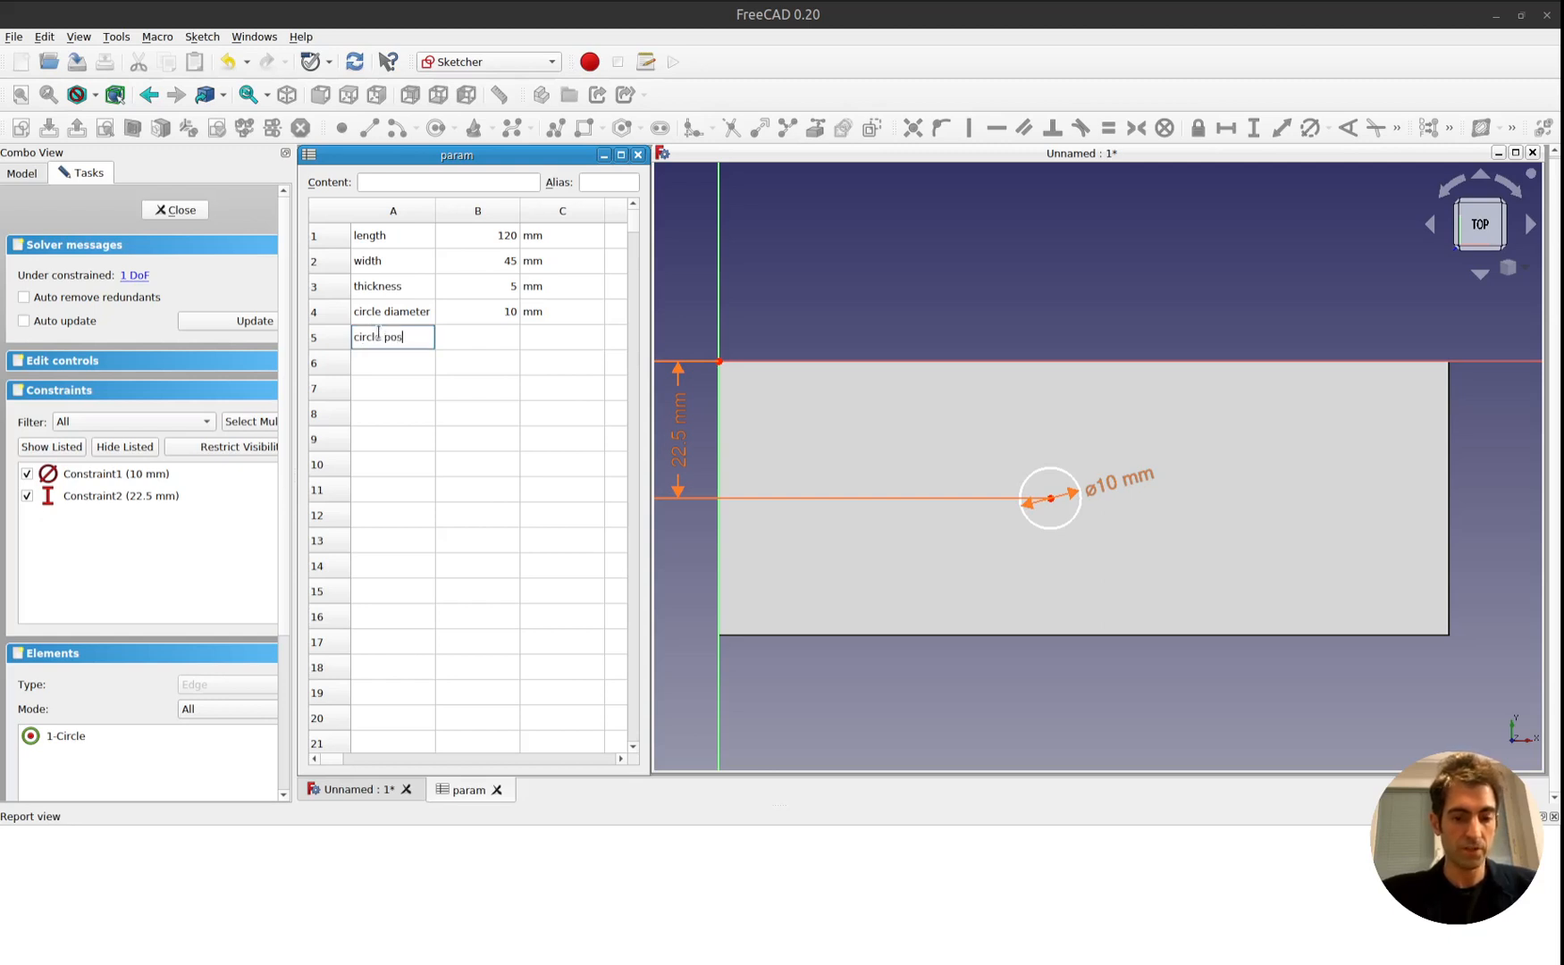
text(ition)
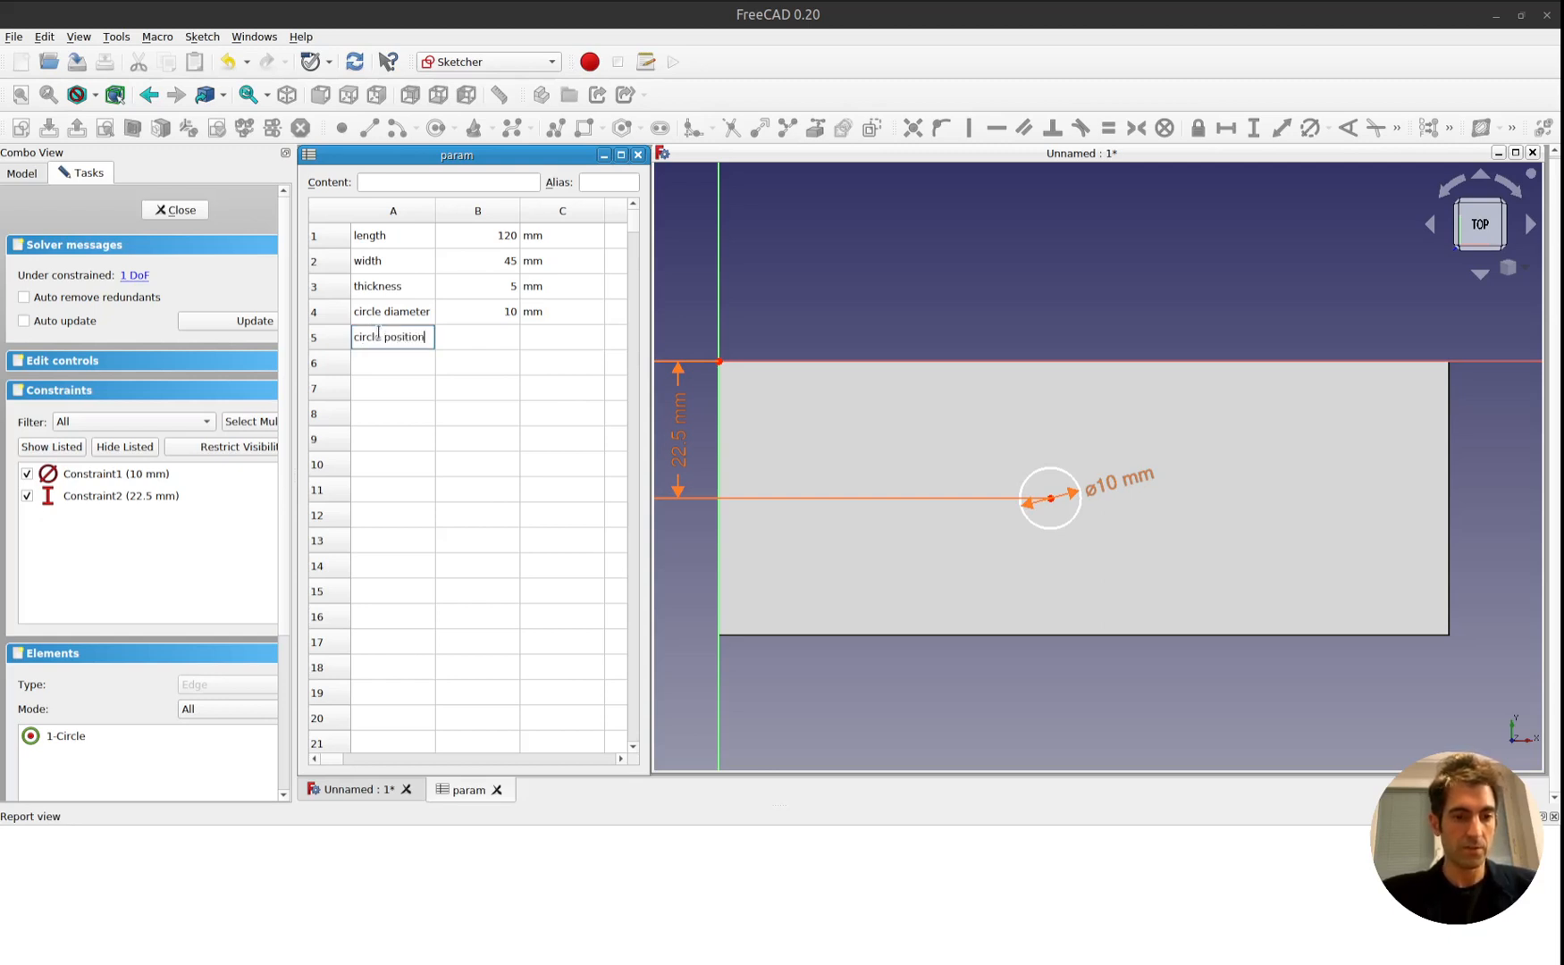
key(Return)
Enter 25 as the circle position value in B5 of the param spreadsheet, with the unit mm in C5.
click(379, 338)
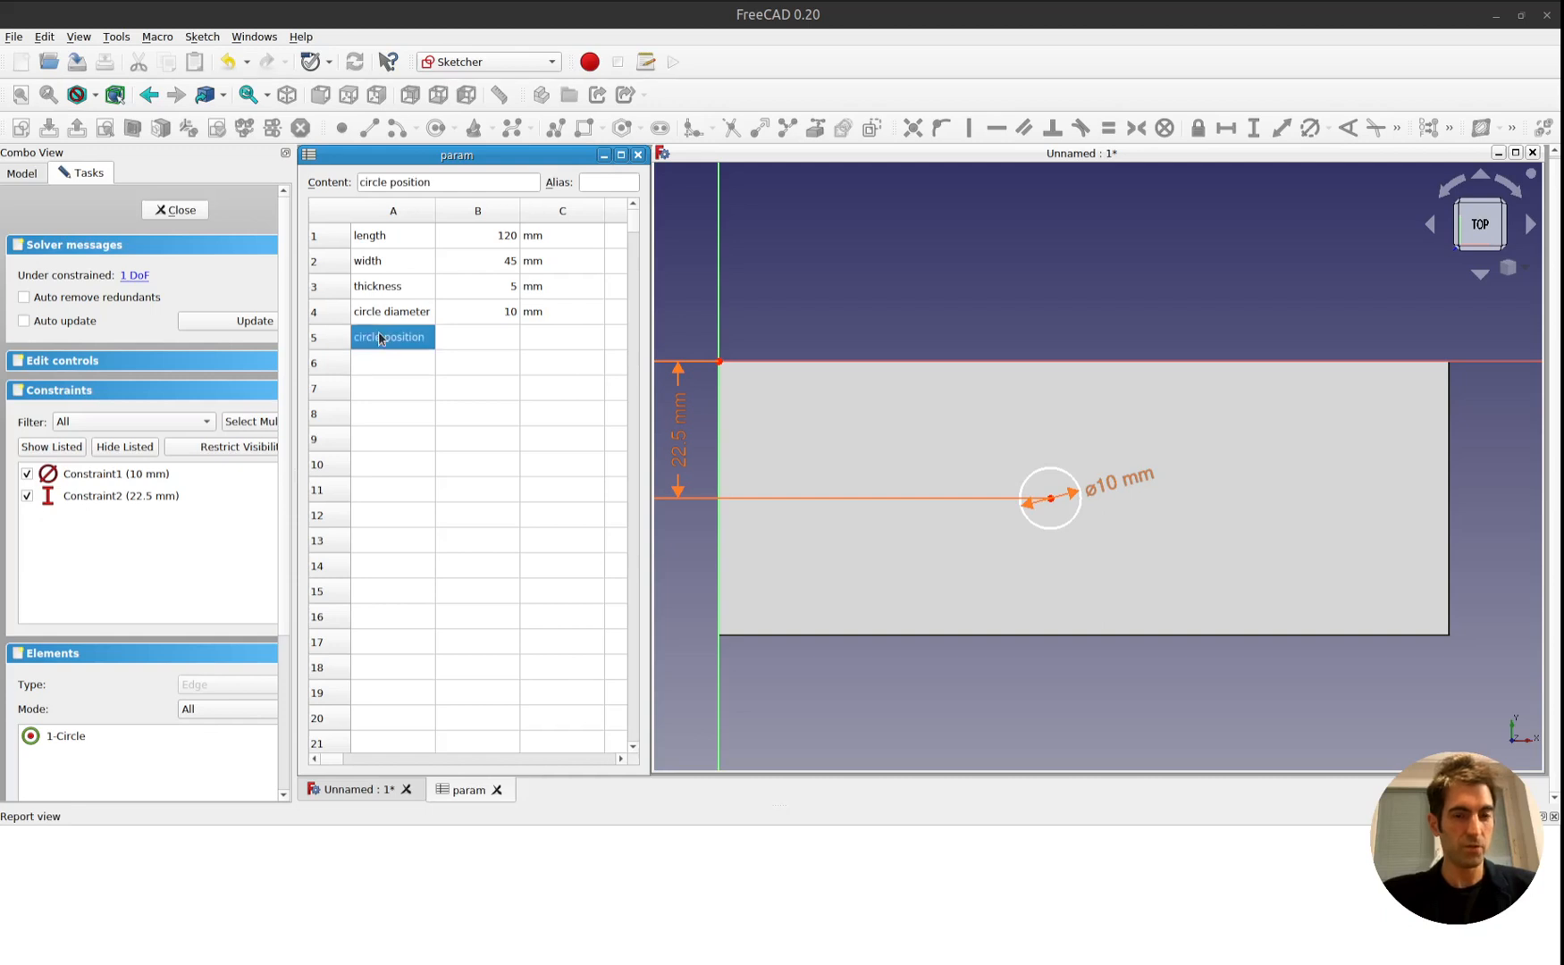
key(Tab)
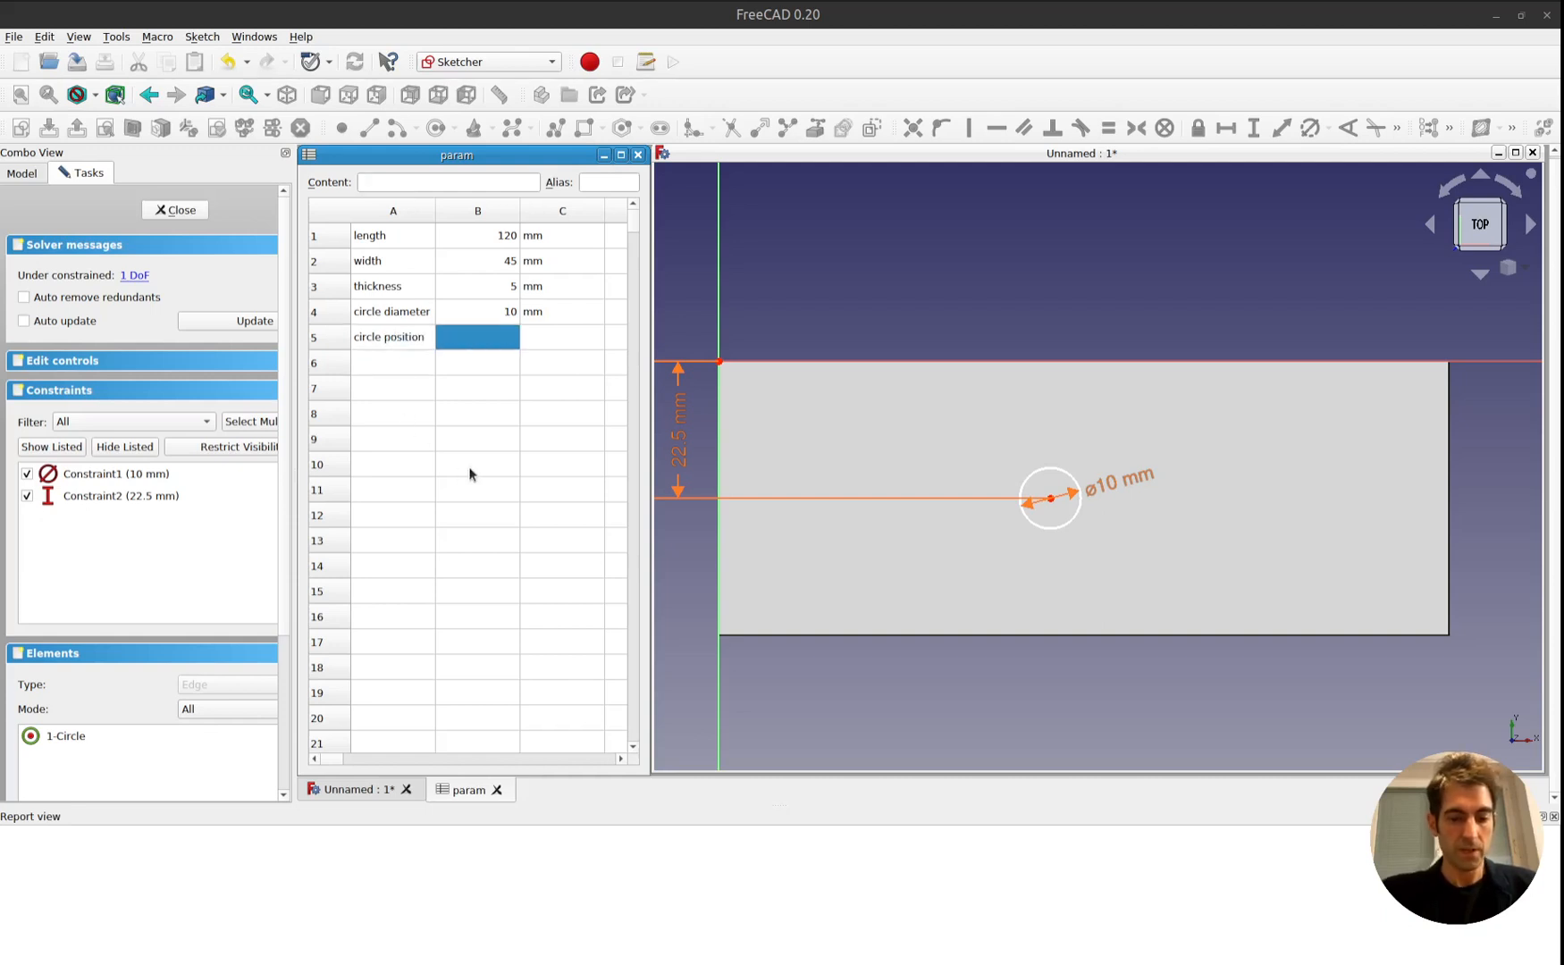
text(2)
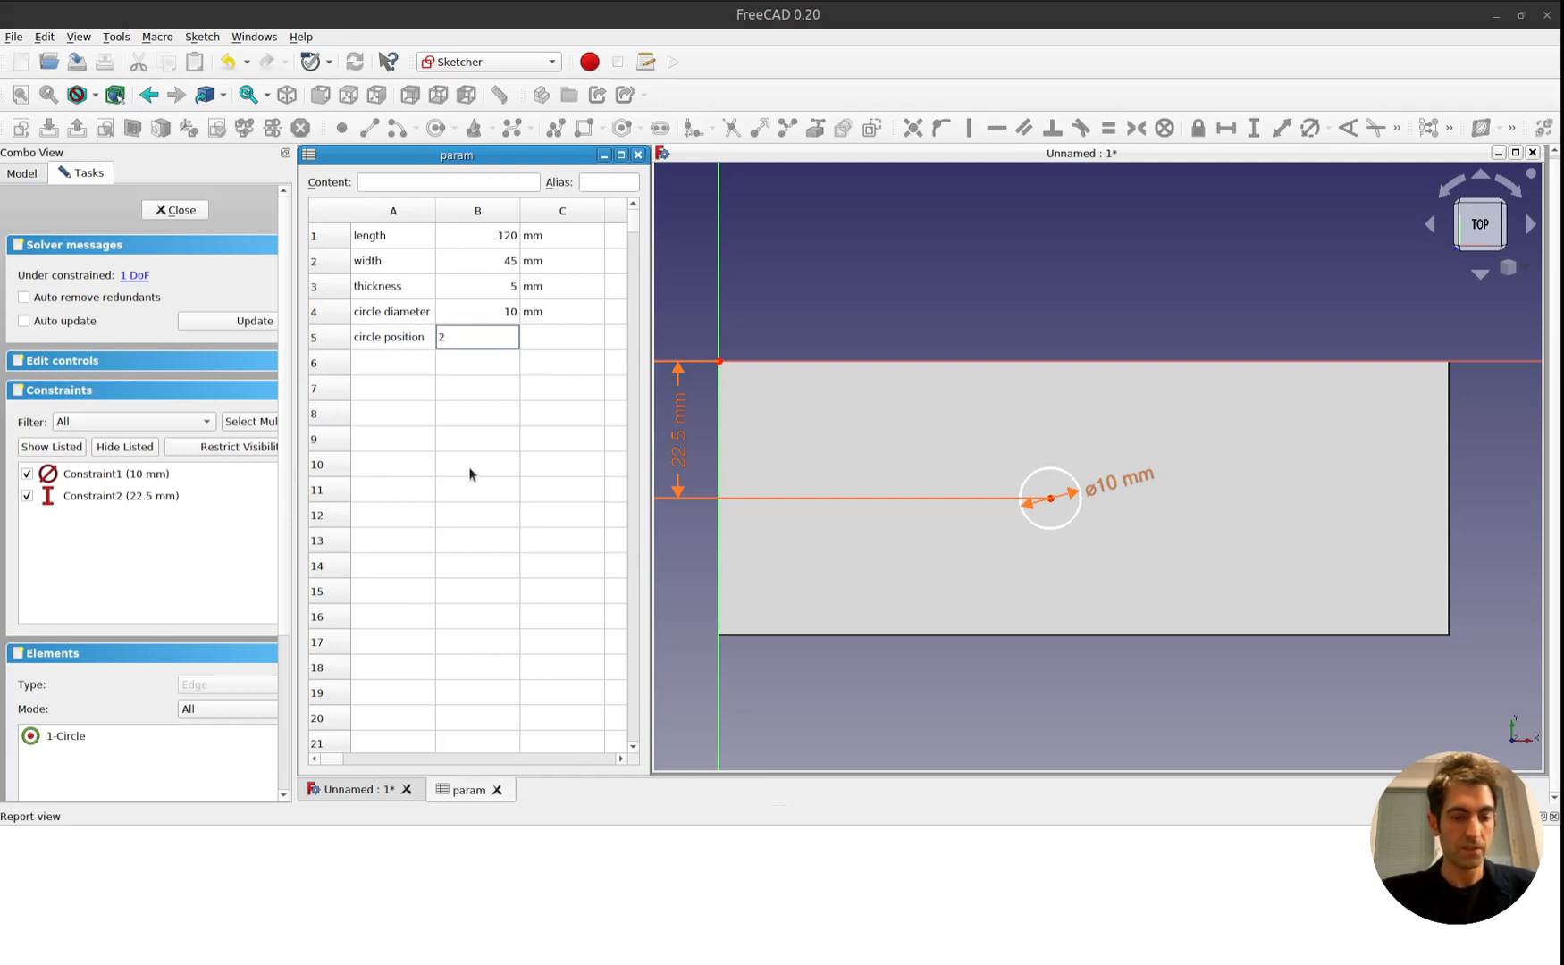
text(5)
key(Return)
key(Right)
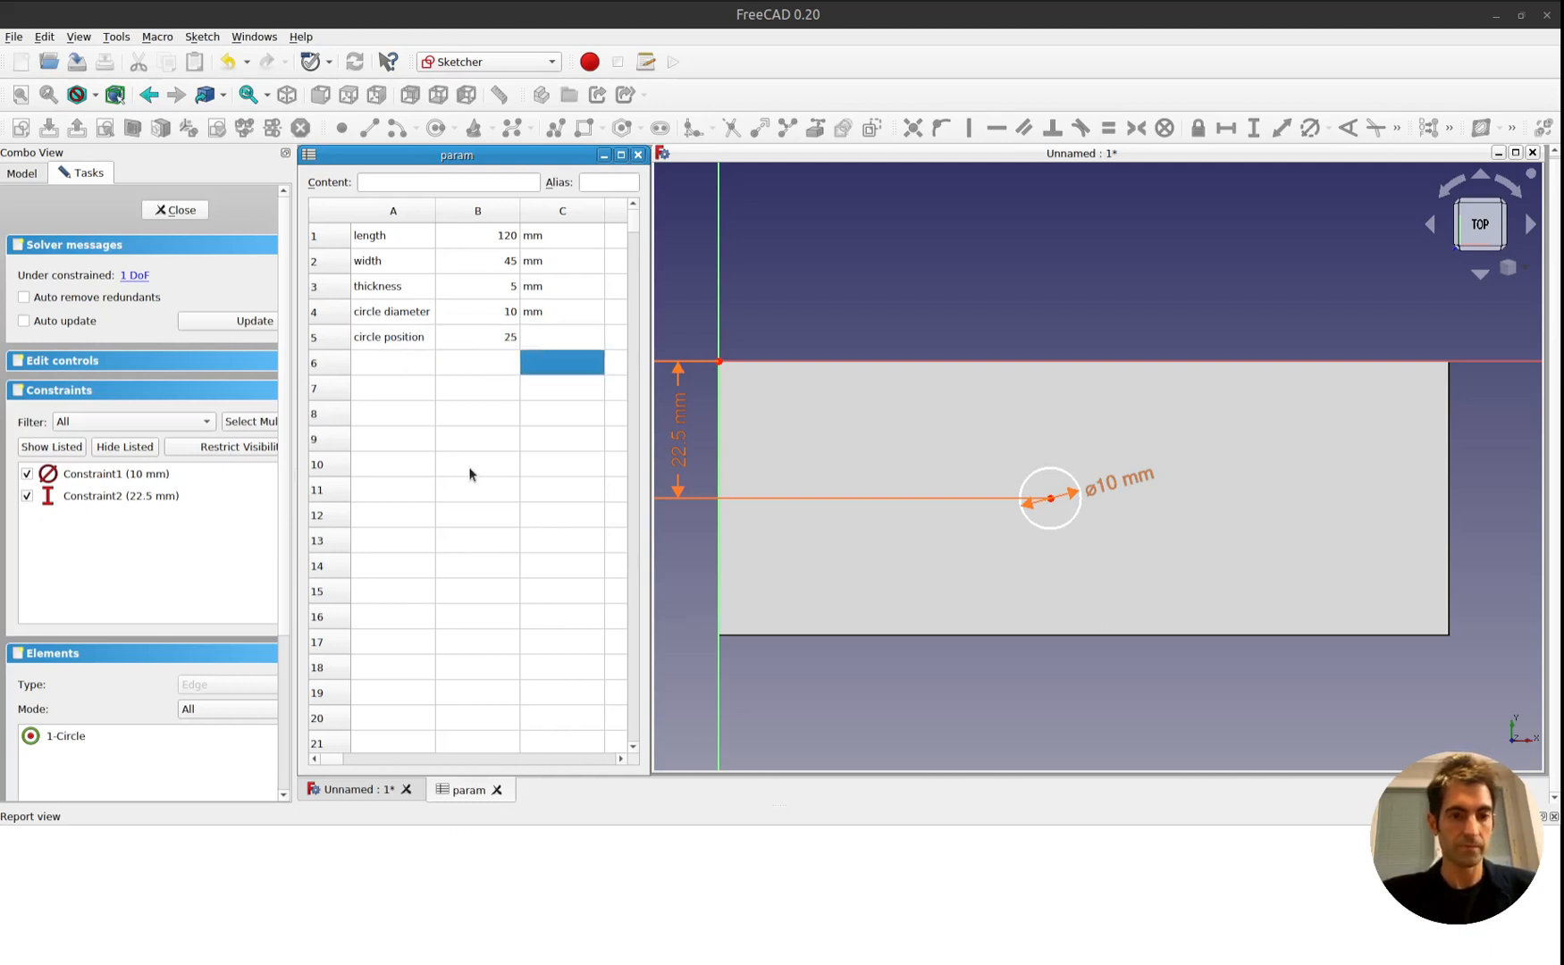
key(Up)
text(mm)
key(Return)
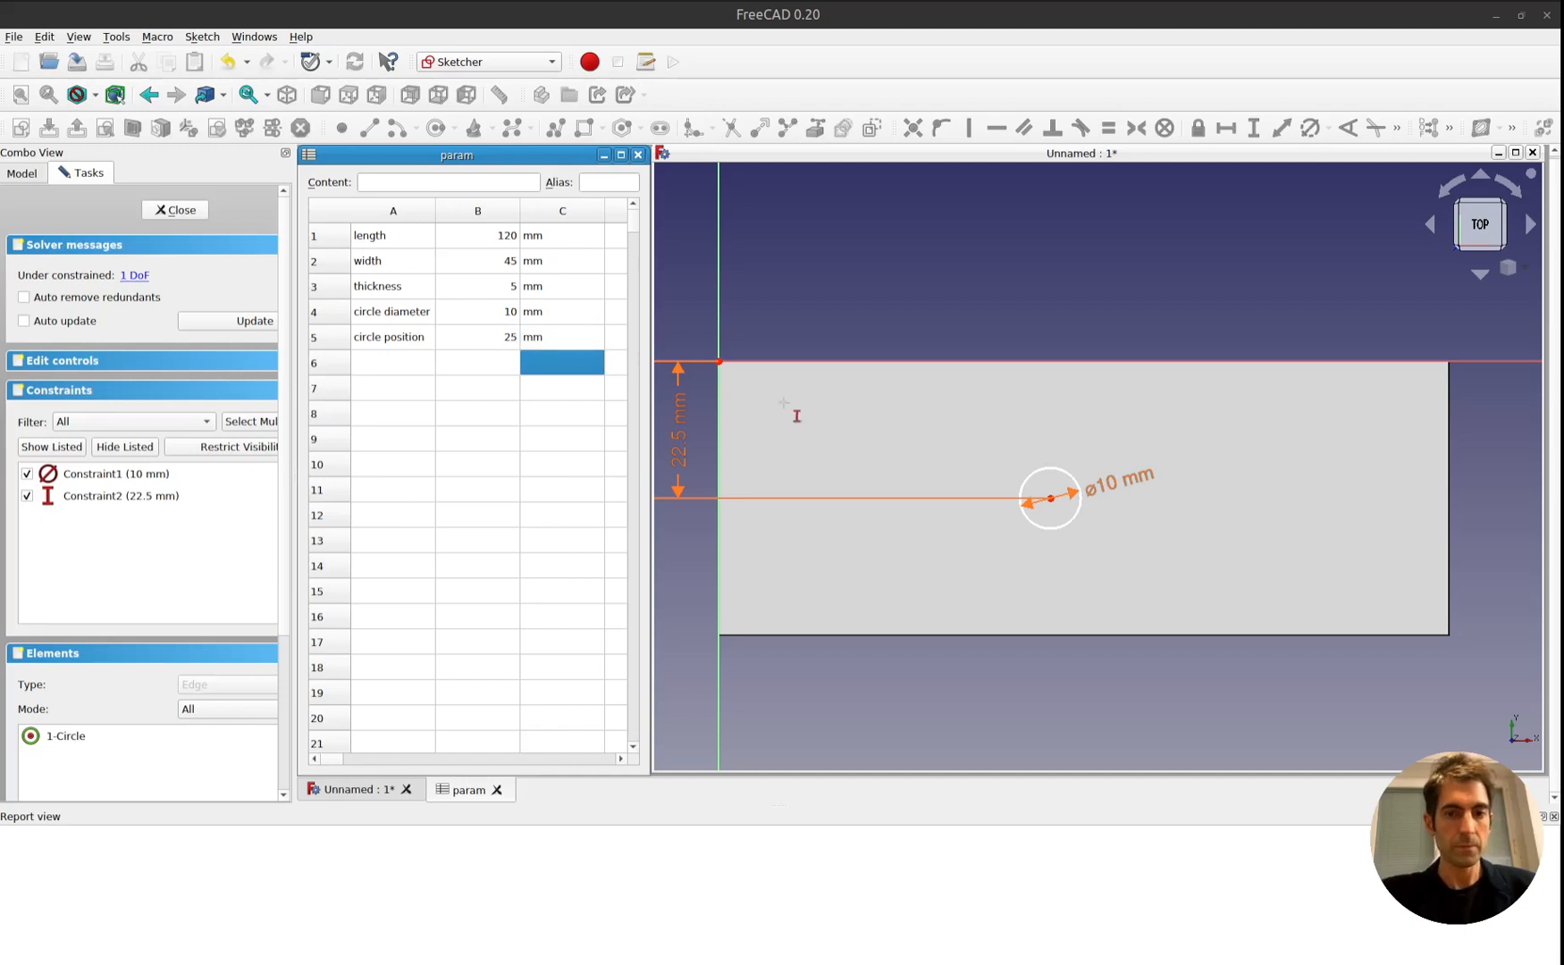
Constrain the horizontal distance between the origin and the circle's centre with the formula <<param>>.B5.
click(926, 280)
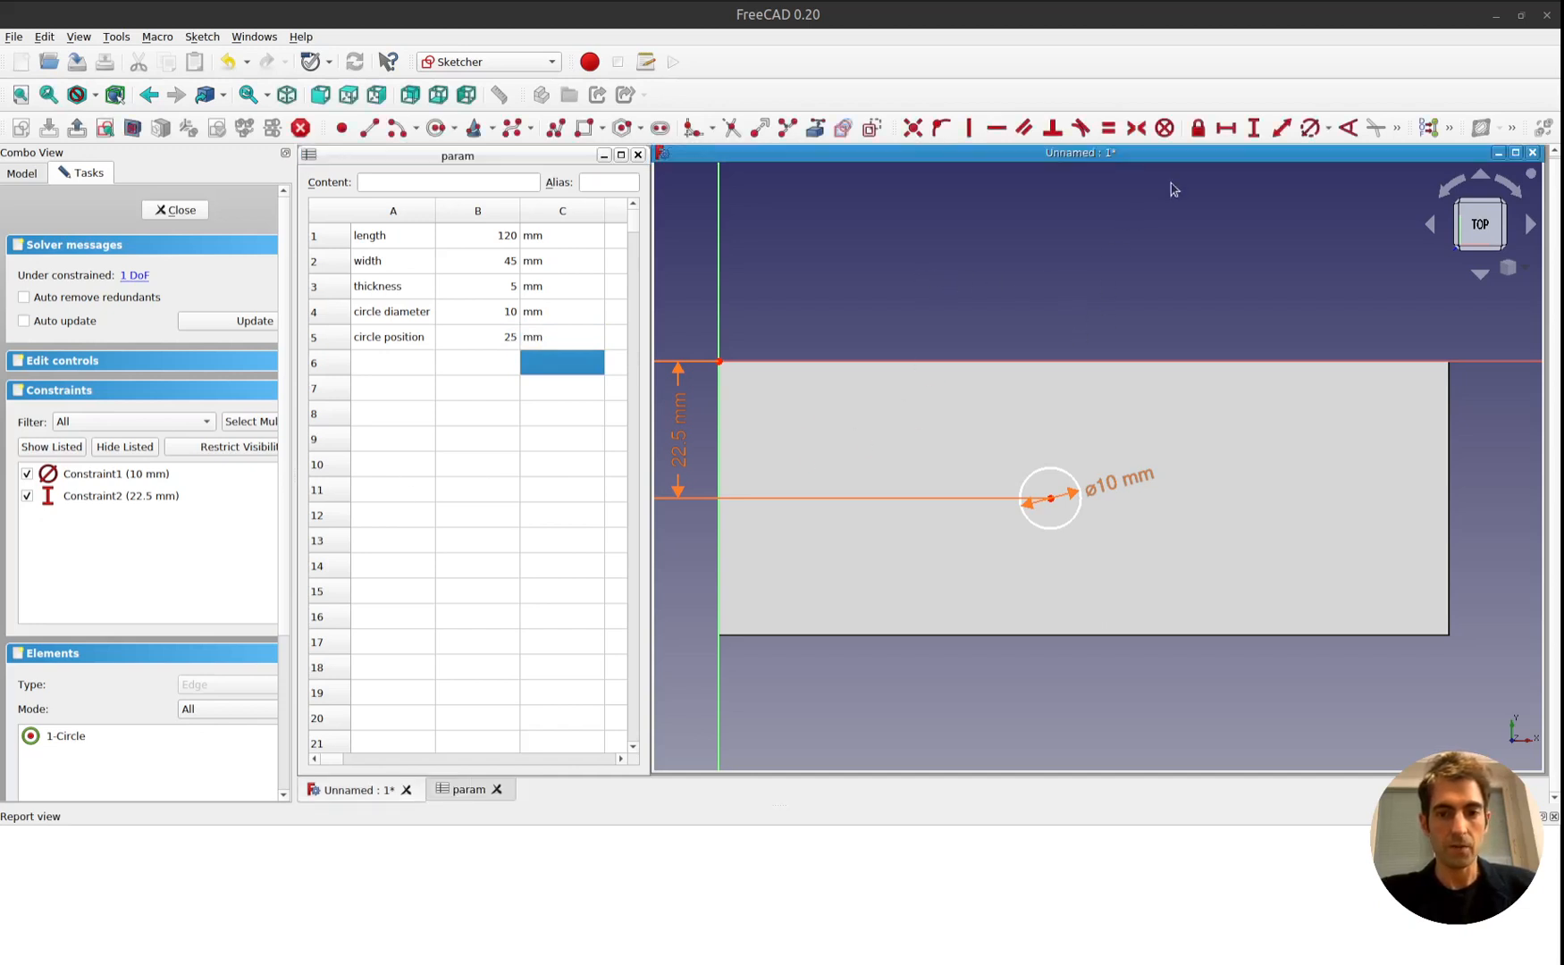
click(1225, 127)
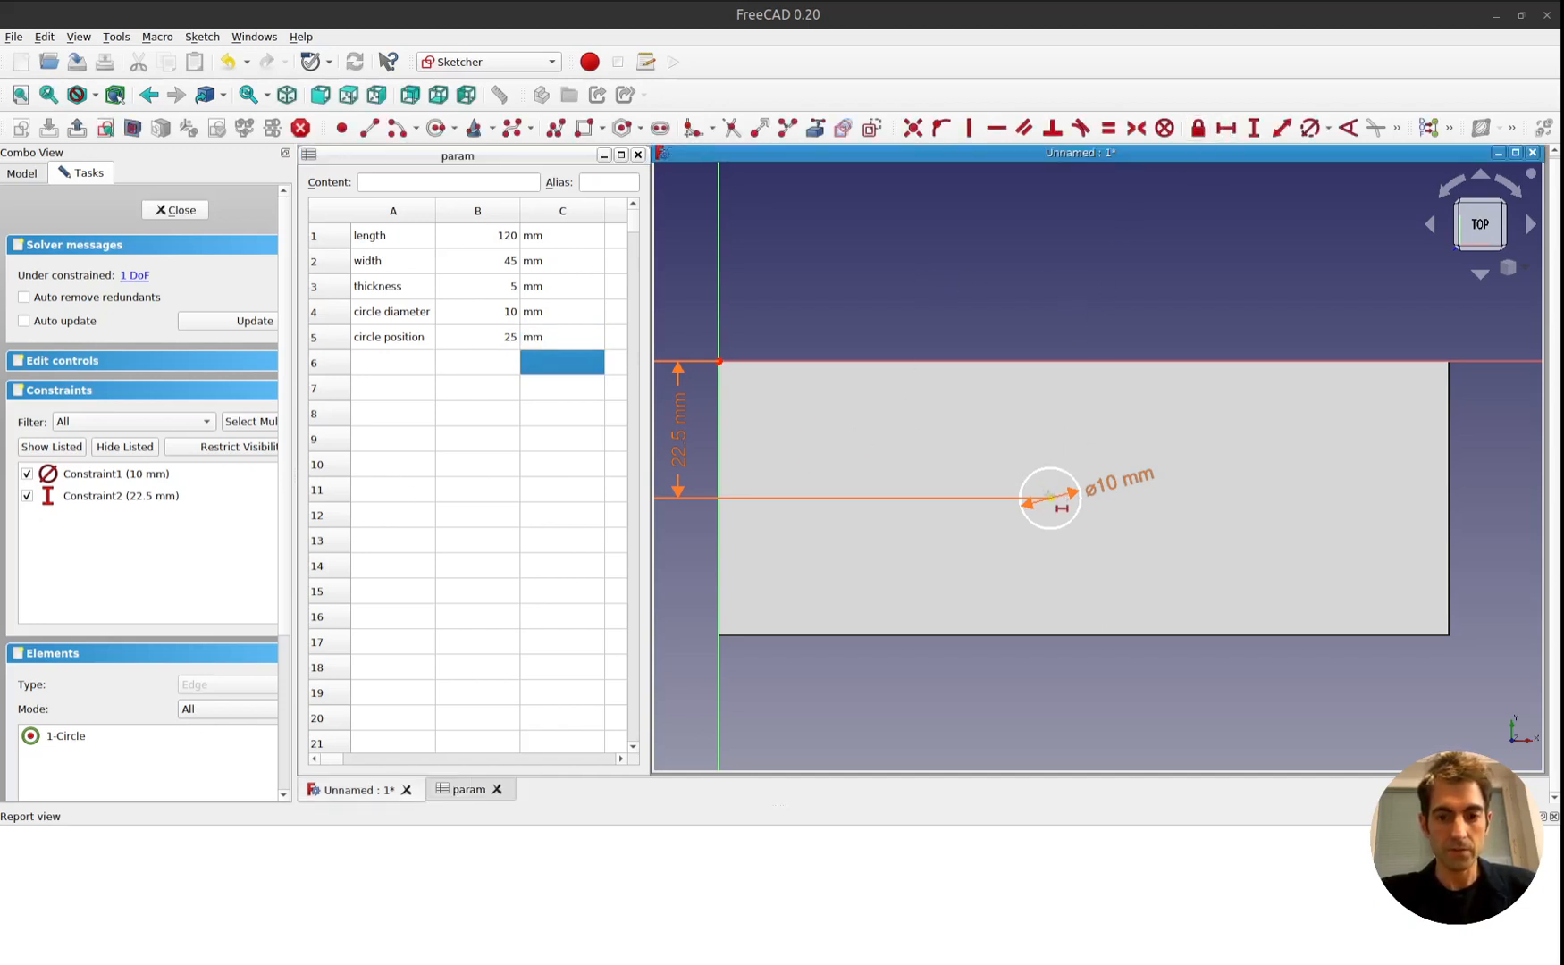
click(719, 361)
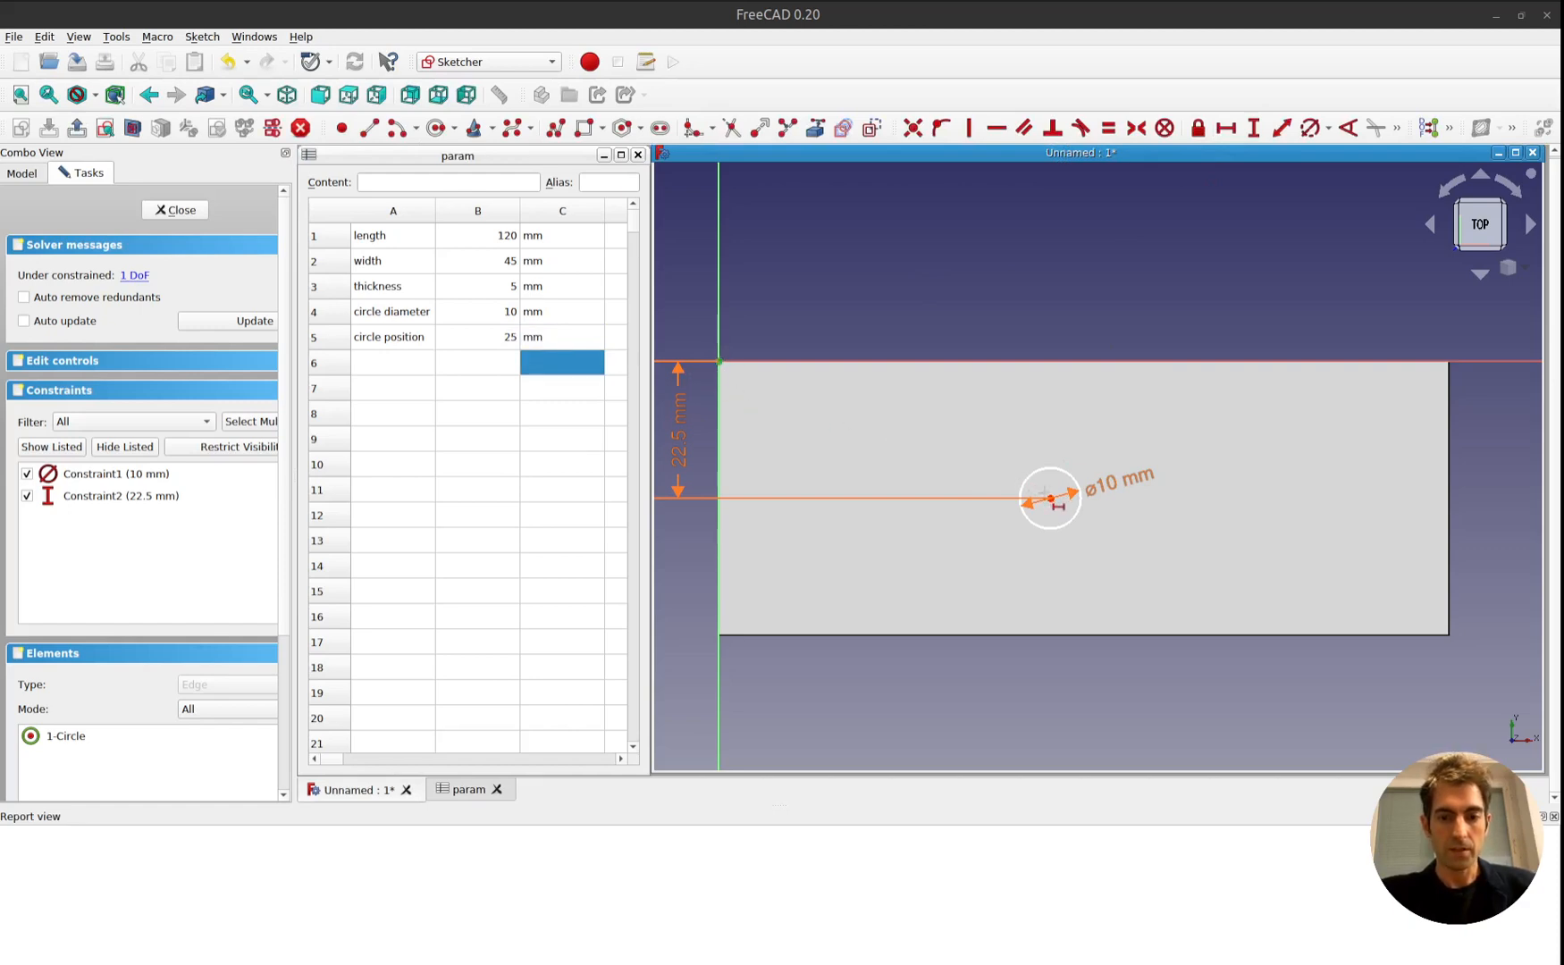
click(1050, 498)
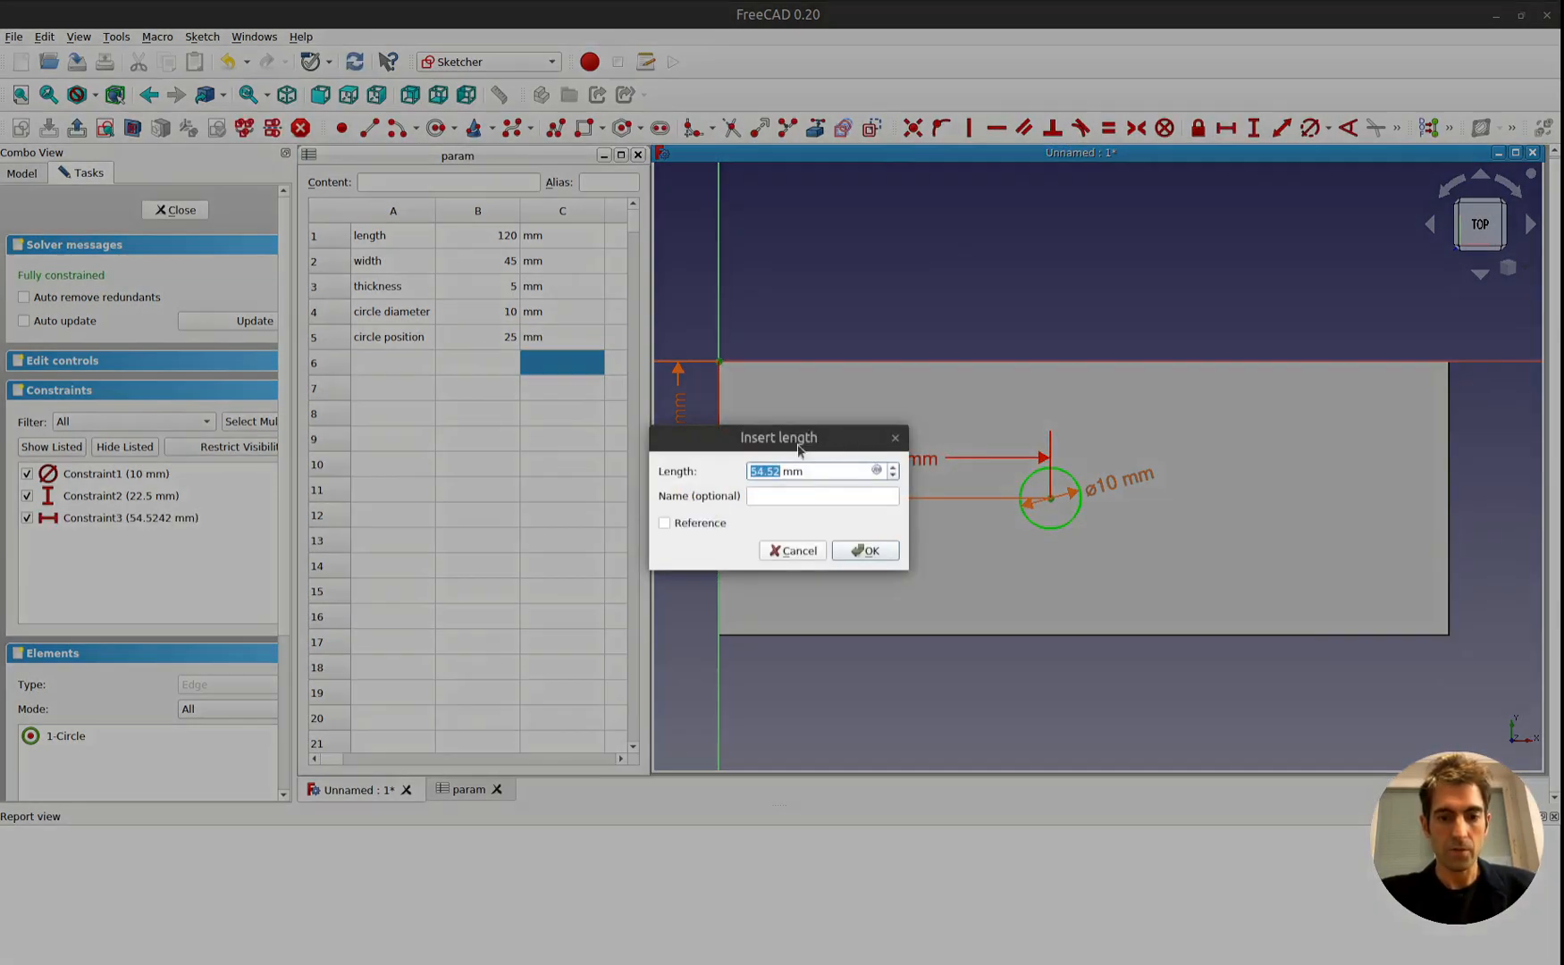
click(876, 472)
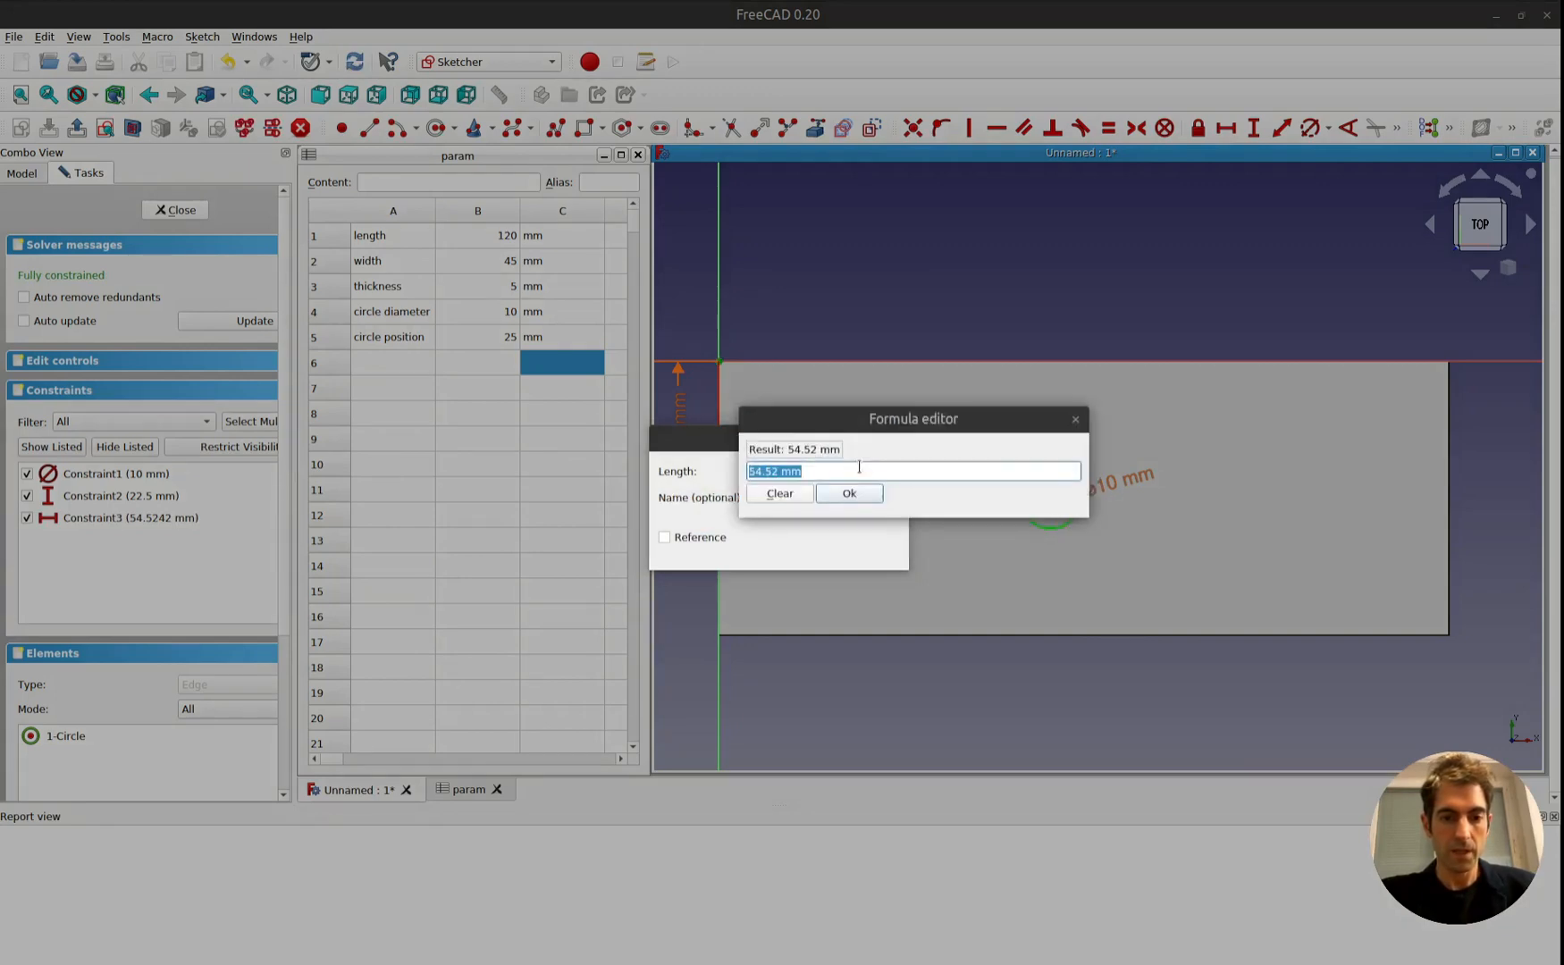
text(<<p)
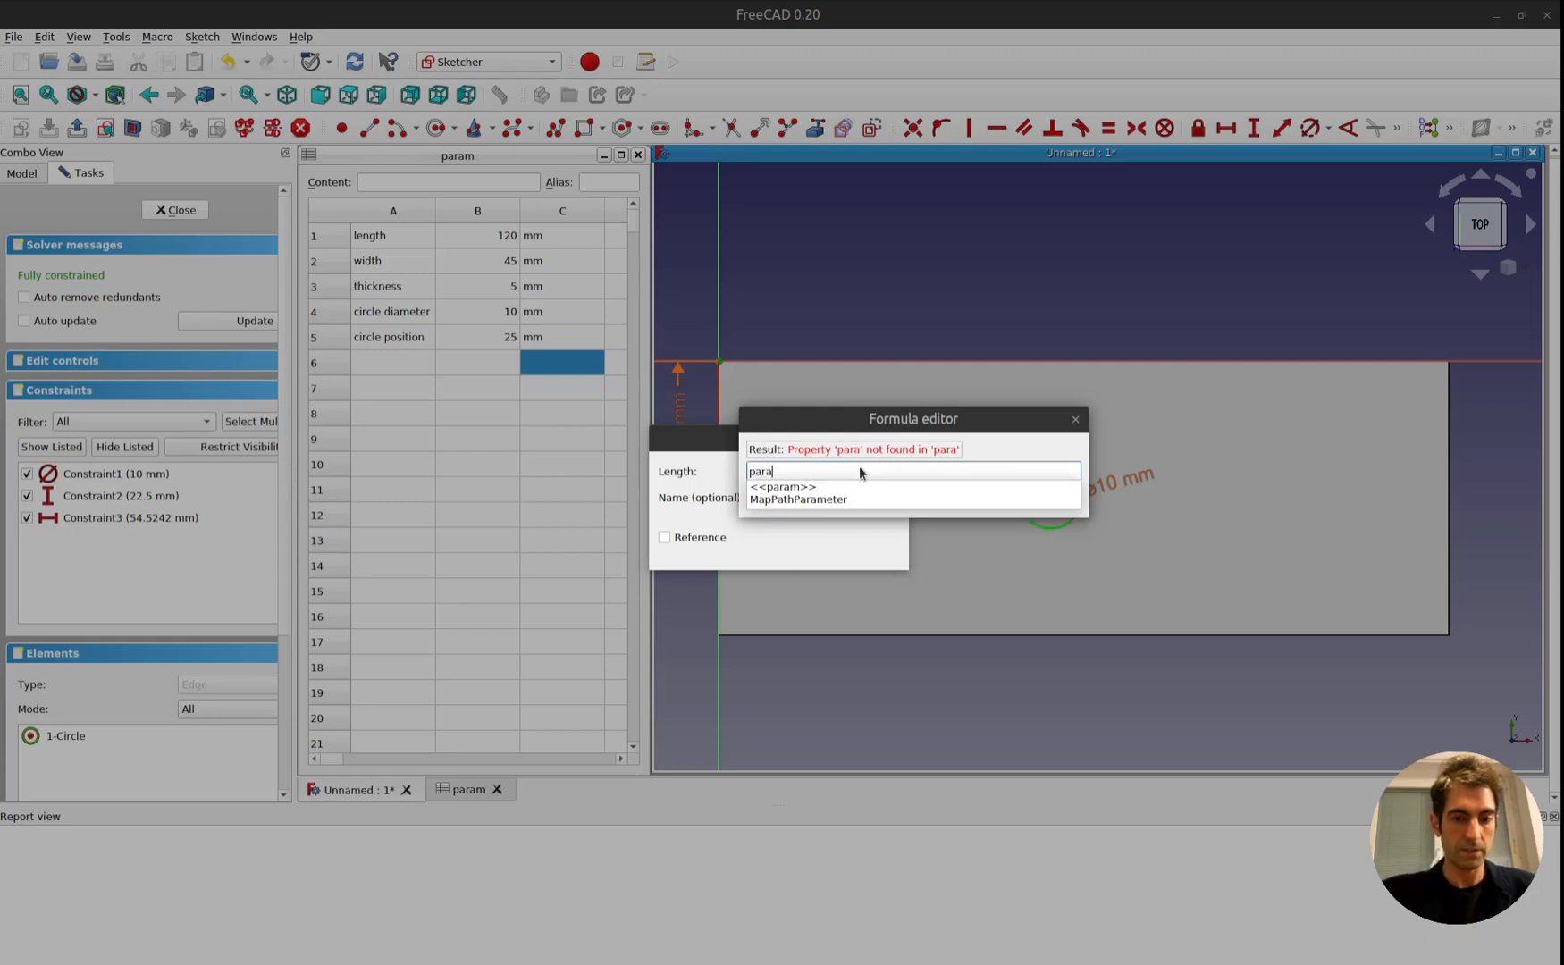
key(Return)
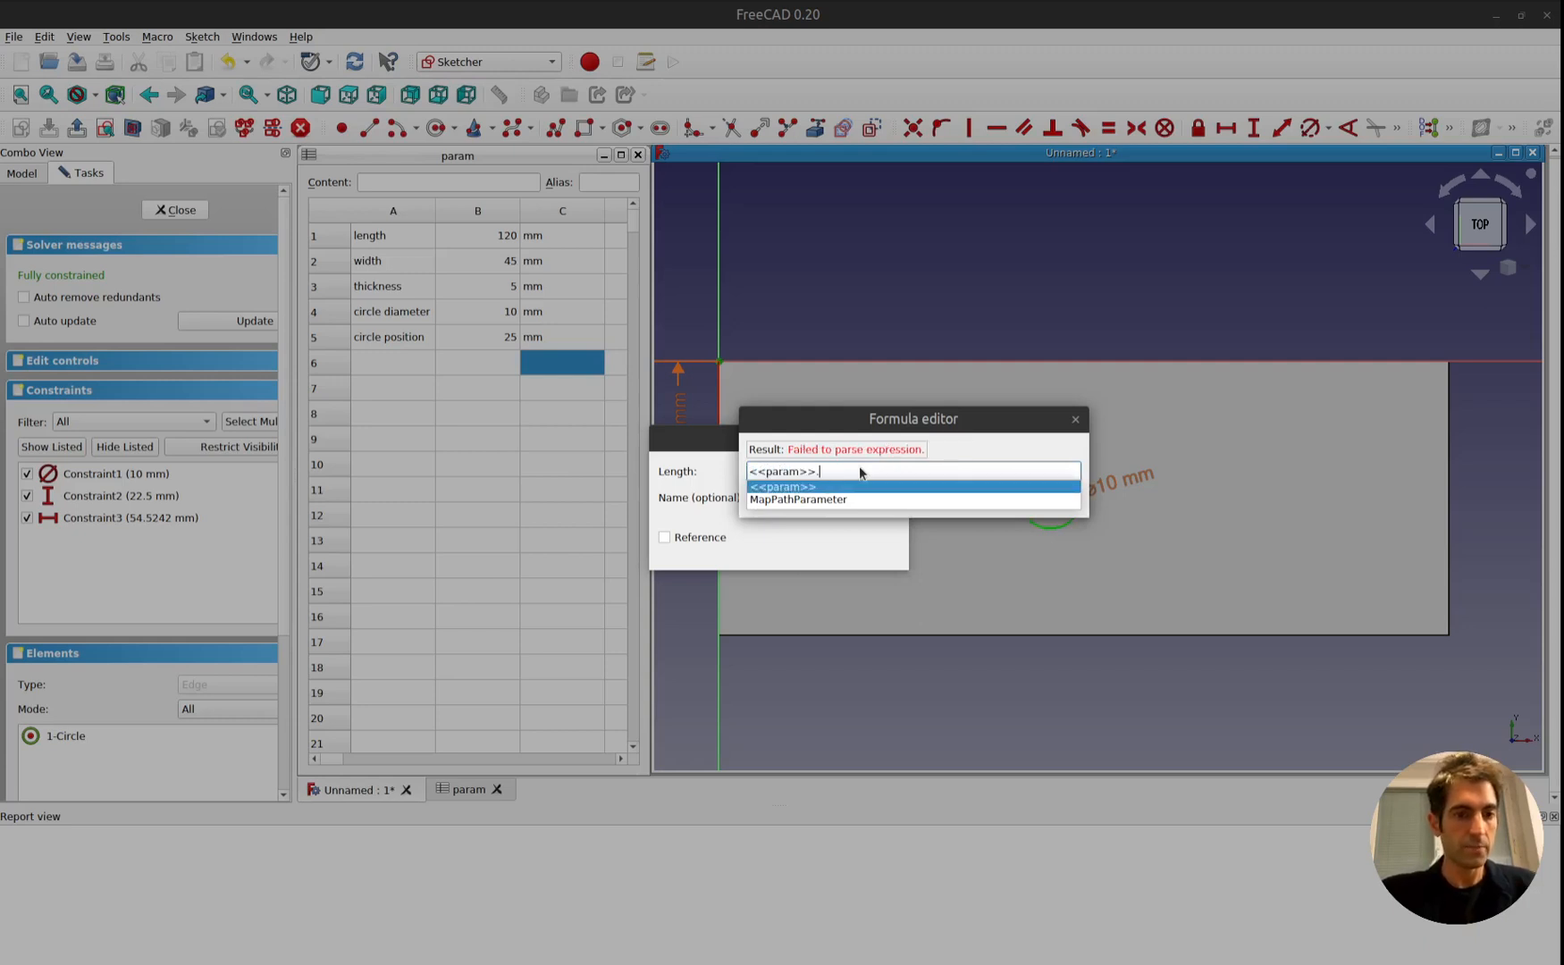
text(B5)
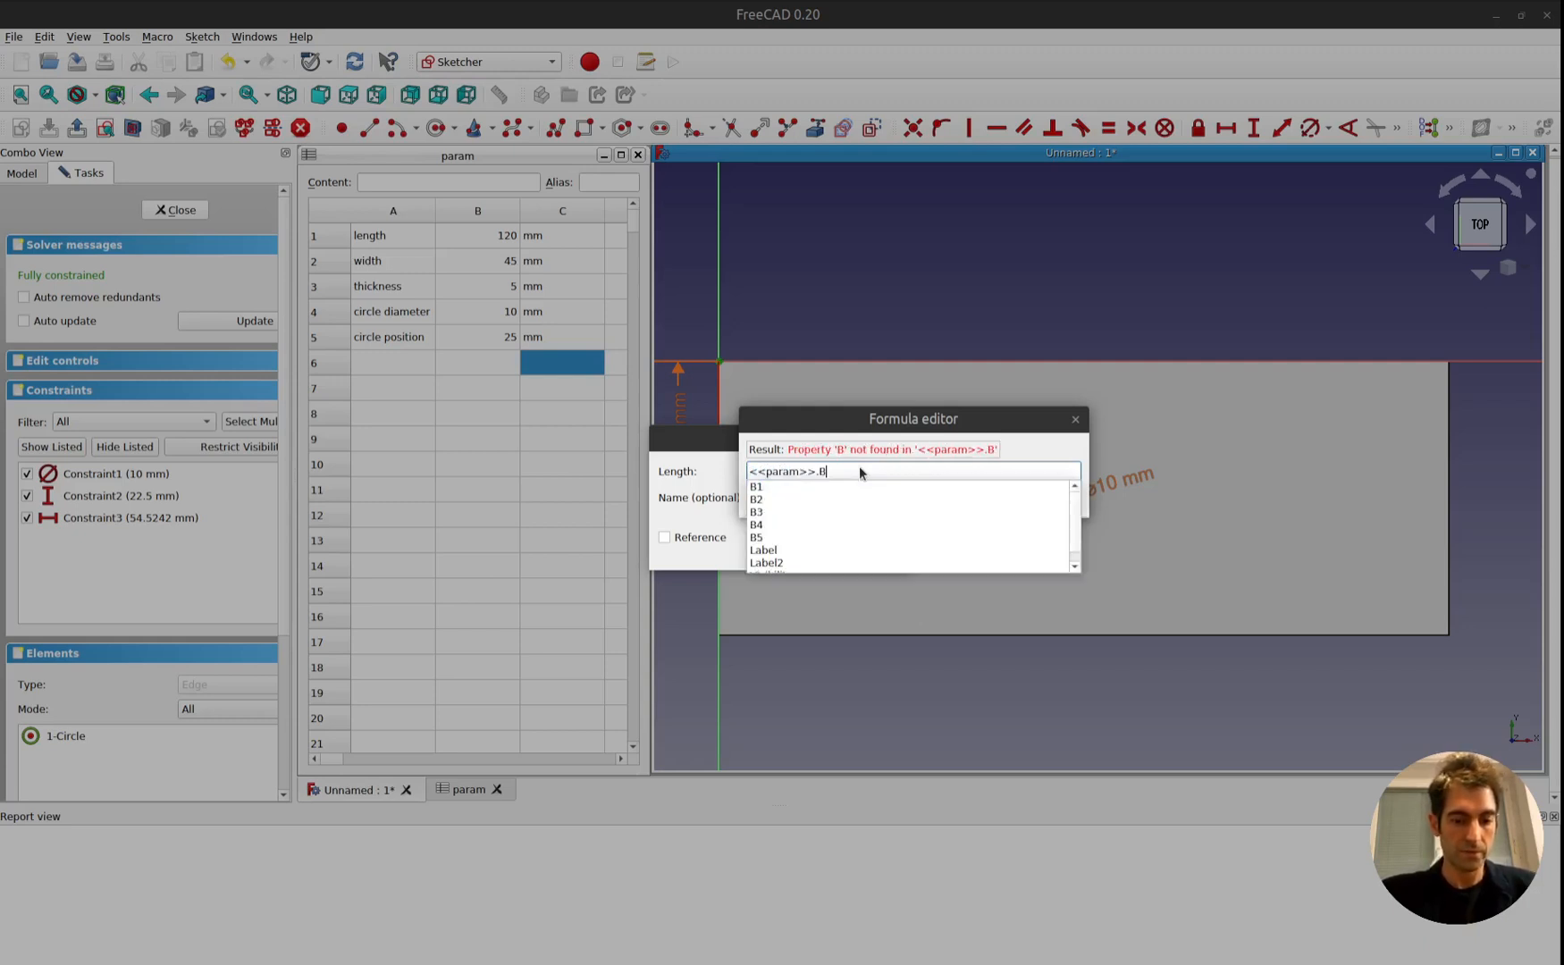
key(Return)
key(Return)
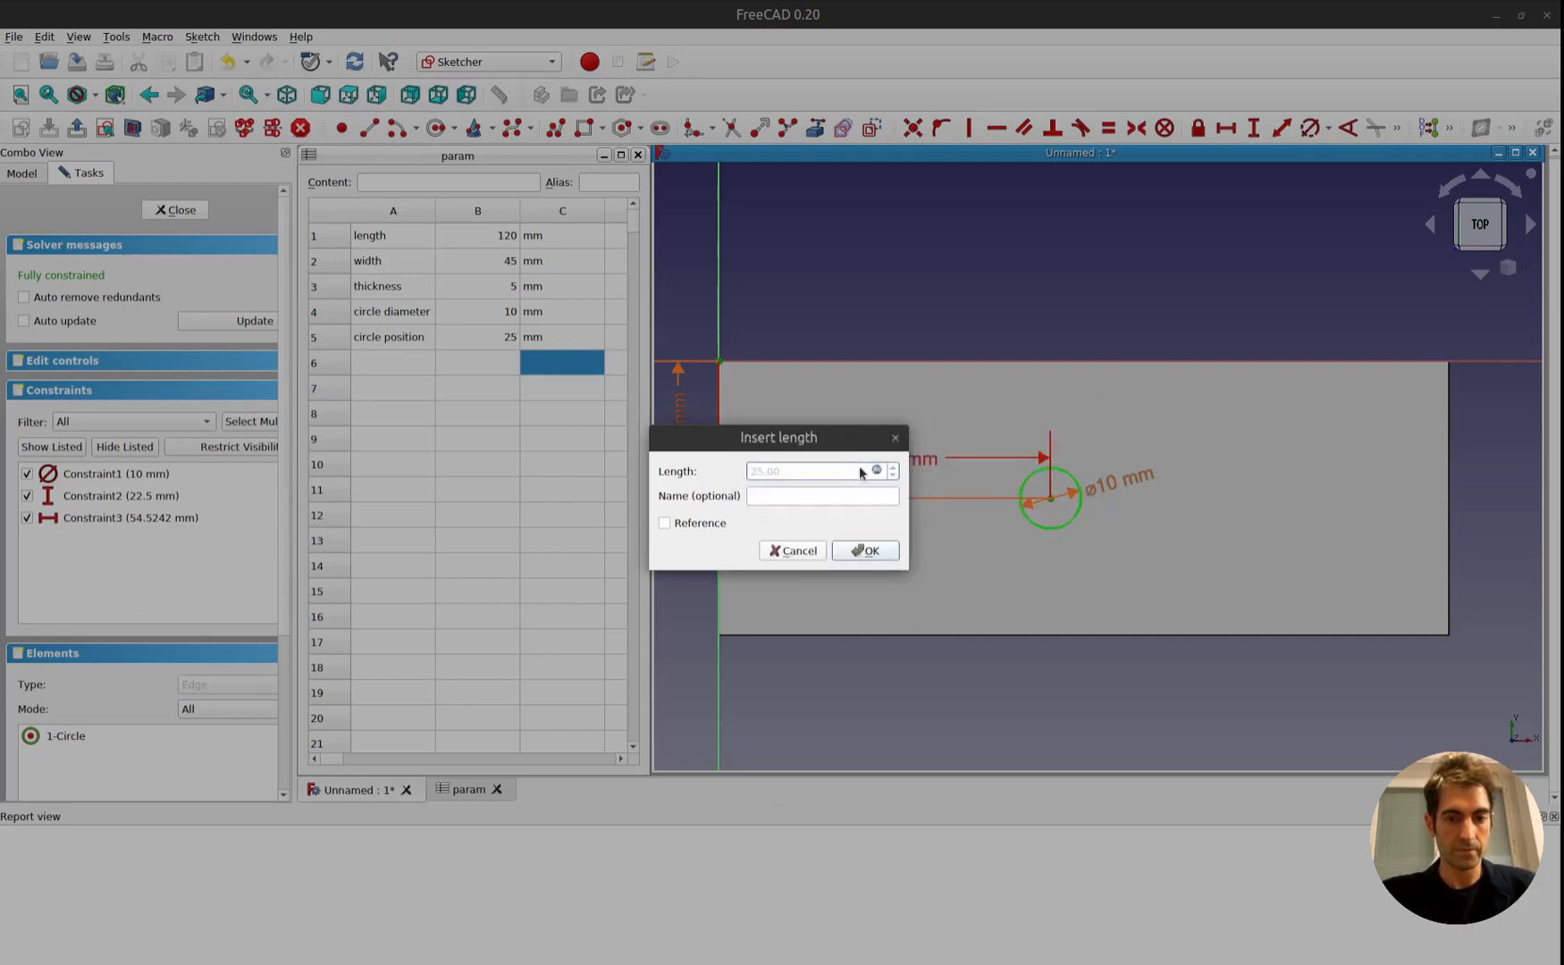
click(869, 554)
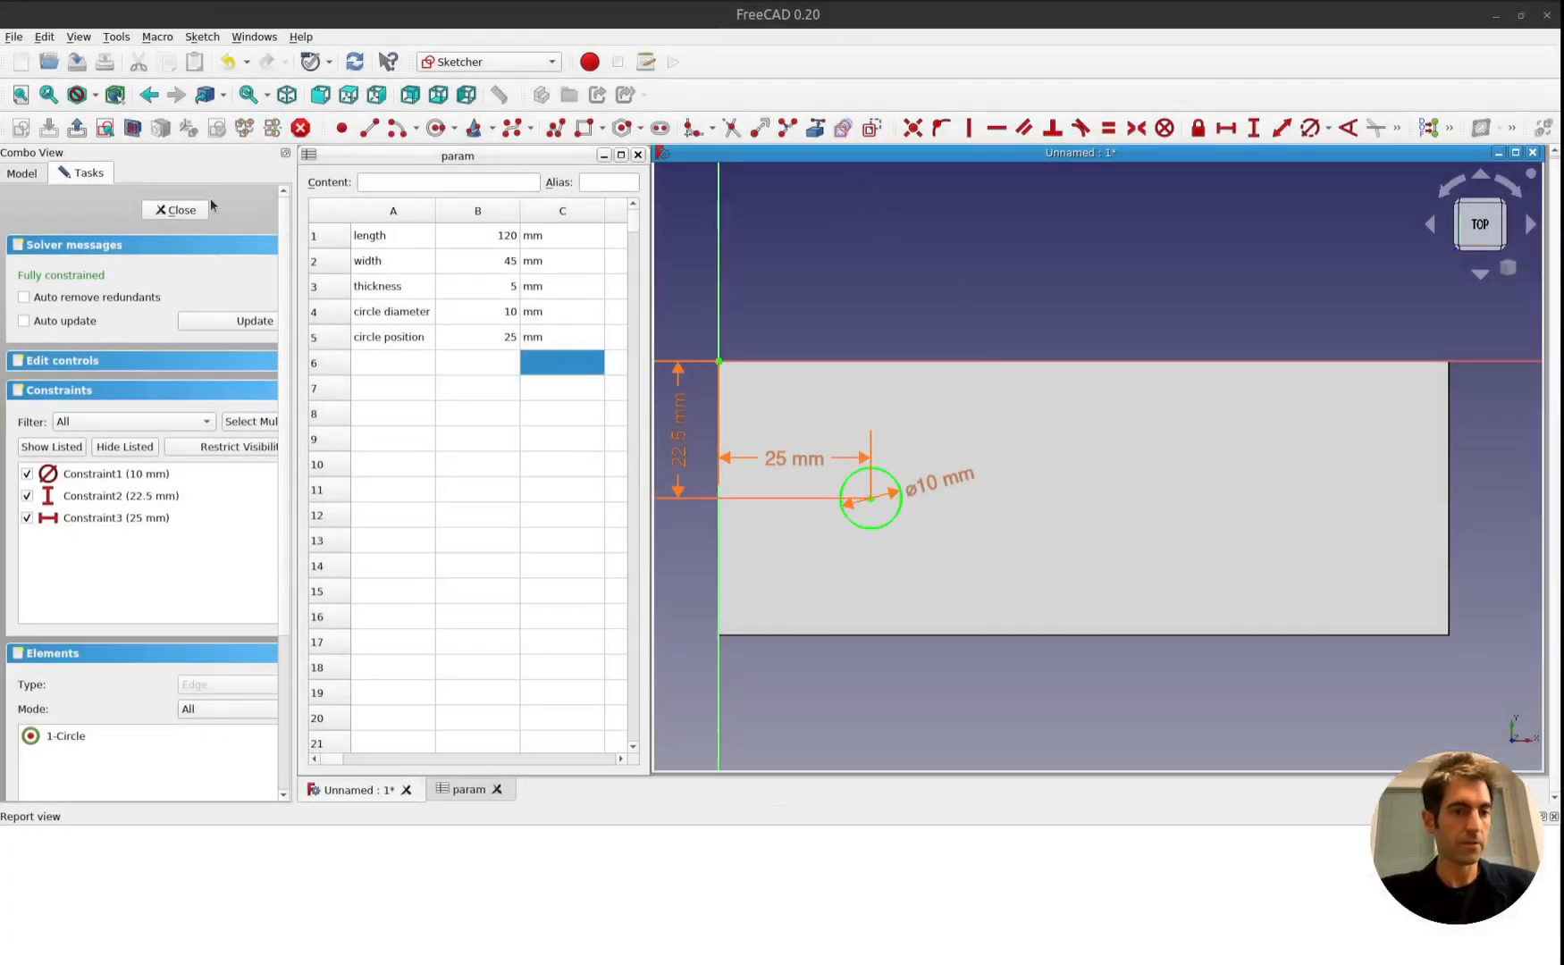
Close the circle sketch and cut a Hole from it through the plate with the default parameters.
click(176, 208)
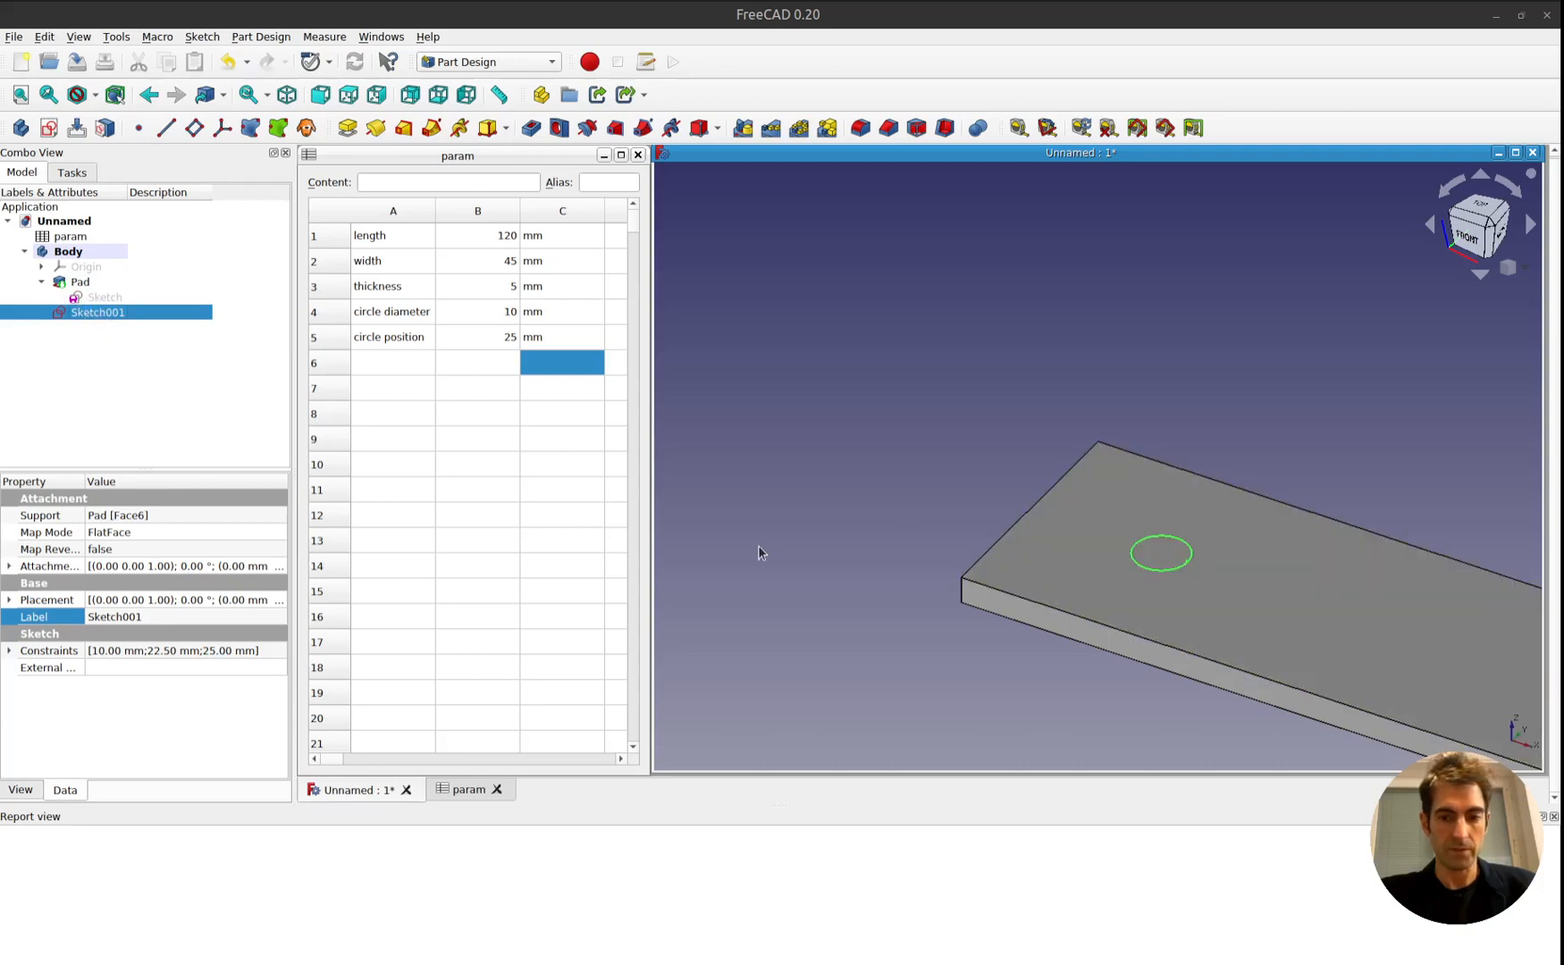
click(75, 174)
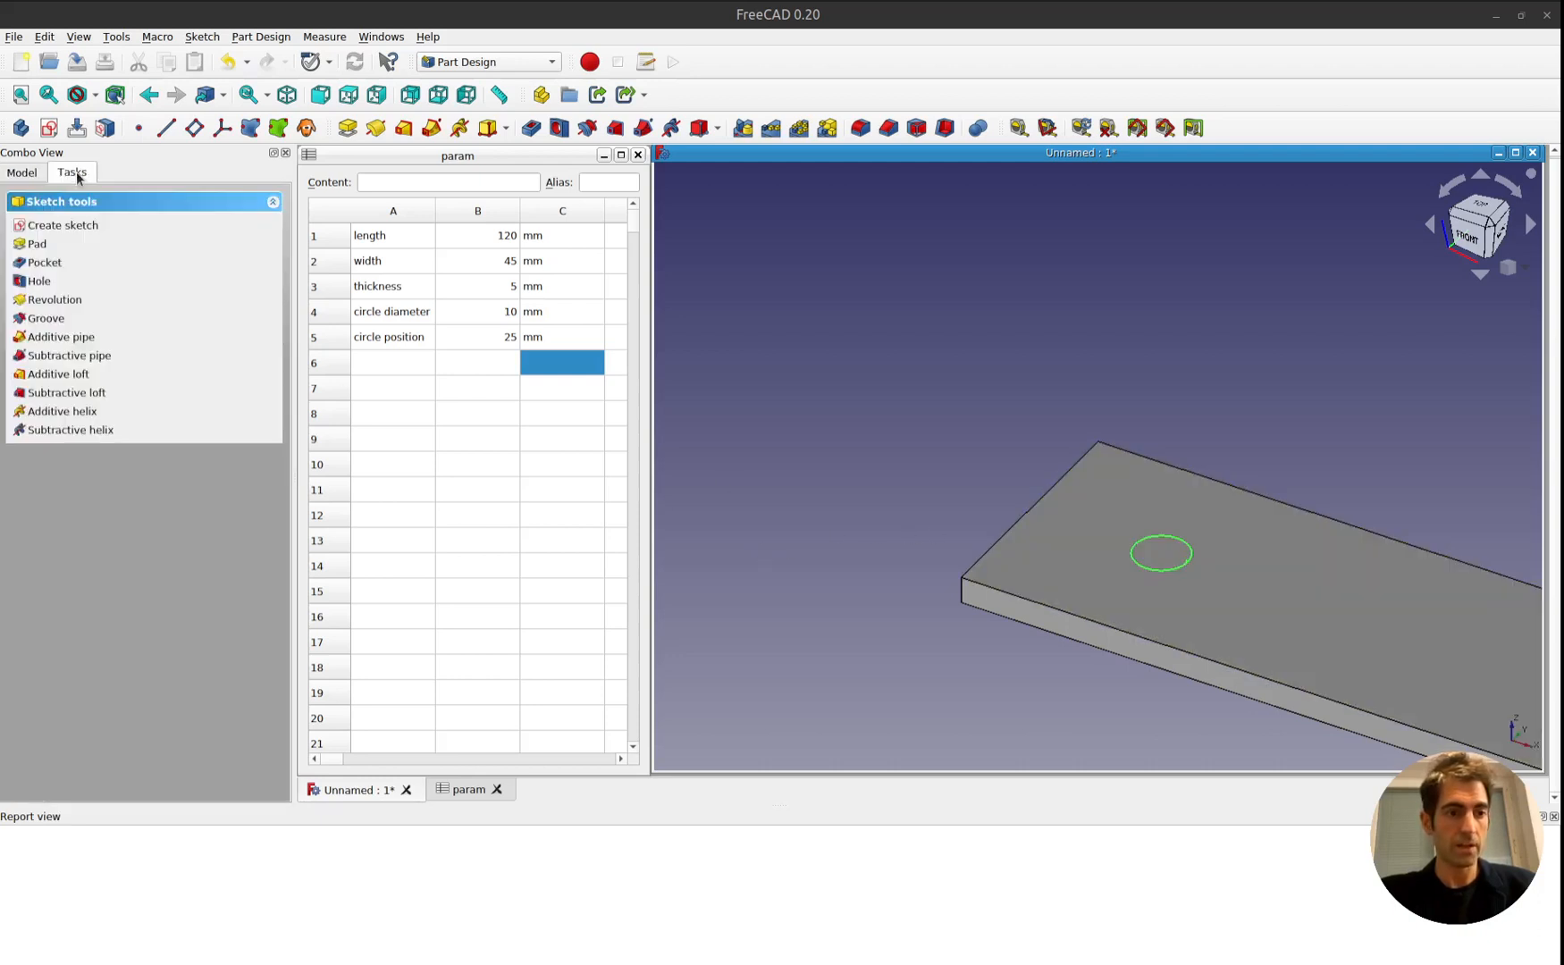
click(39, 283)
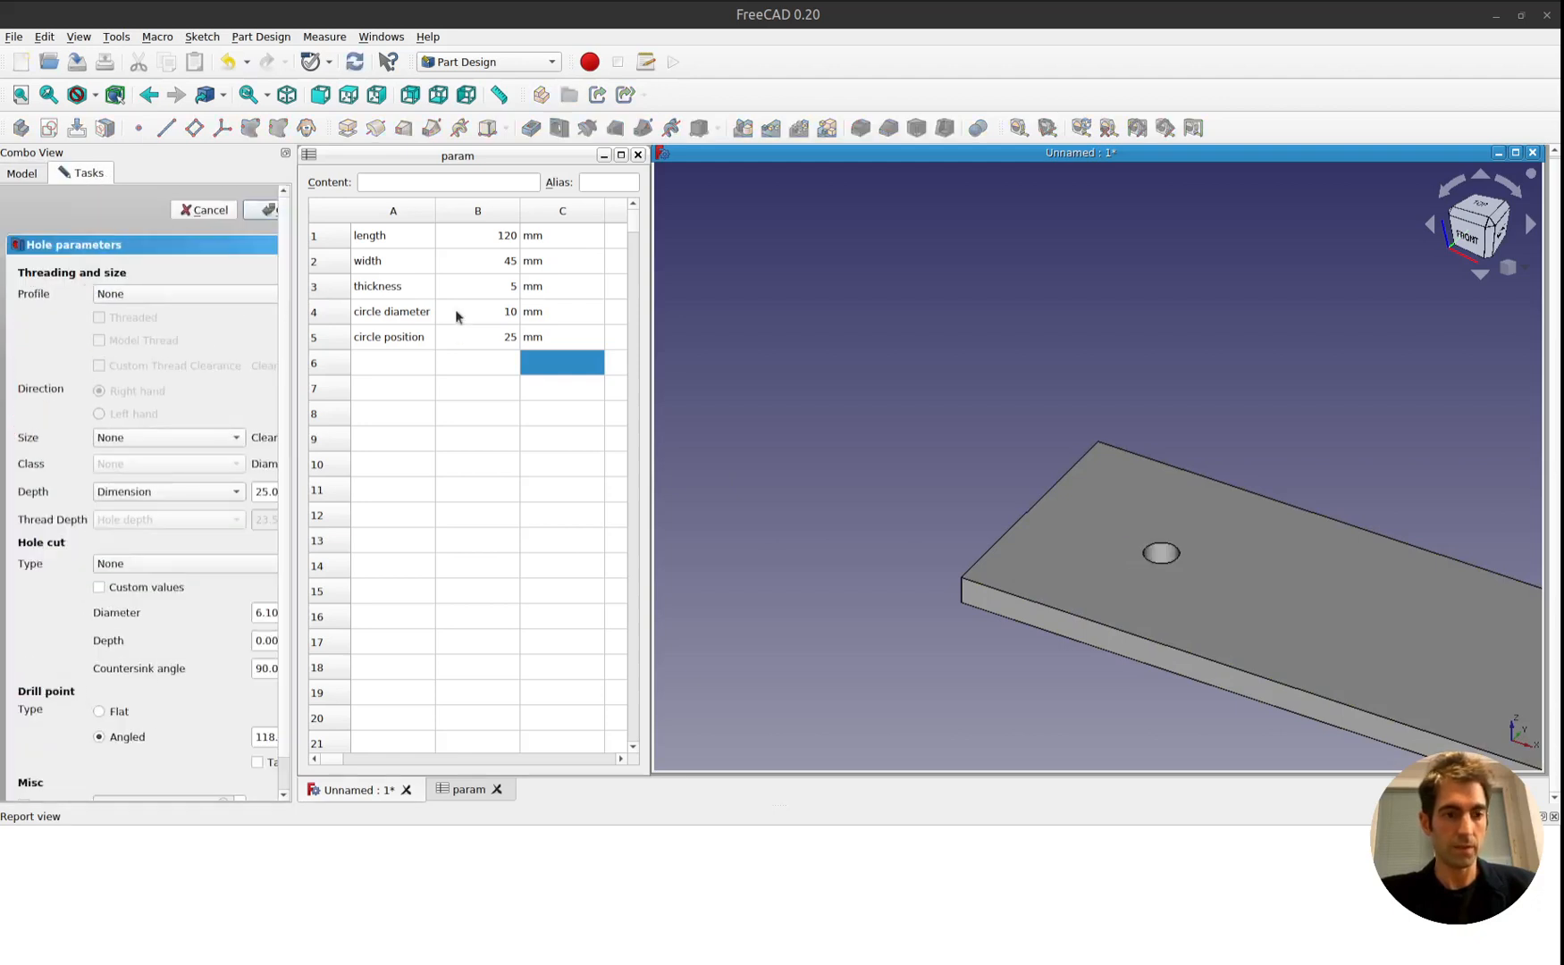
click(266, 210)
click(30, 172)
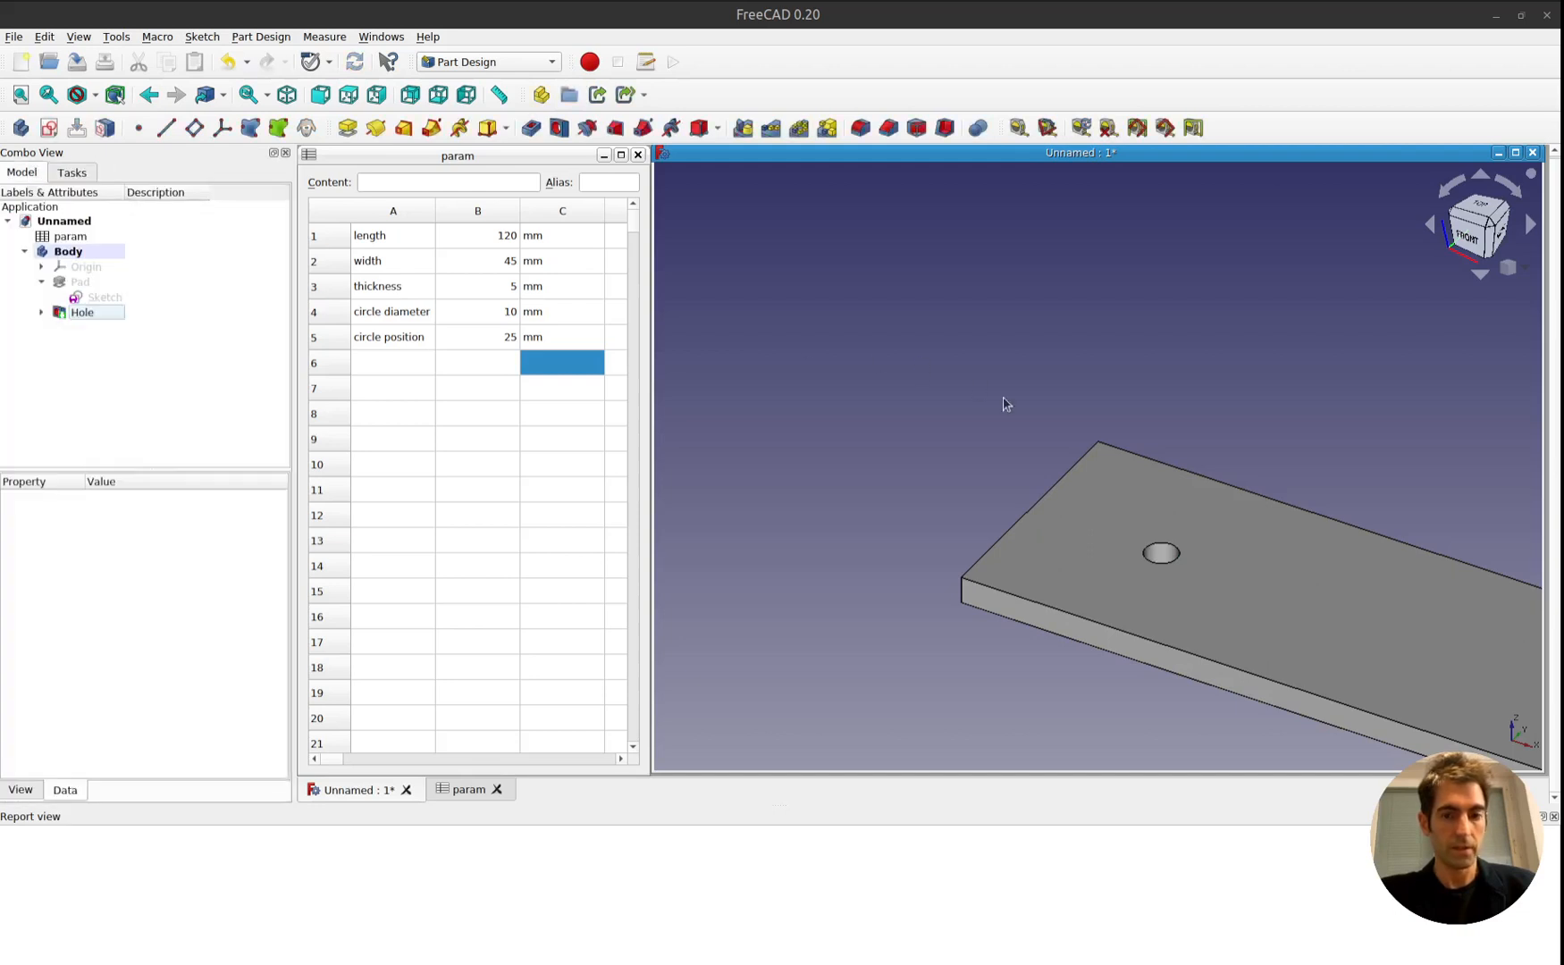
Set the plate length in B1 of the param spreadsheet to 100 mm.
middle_drag(1110, 422, 849, 273)
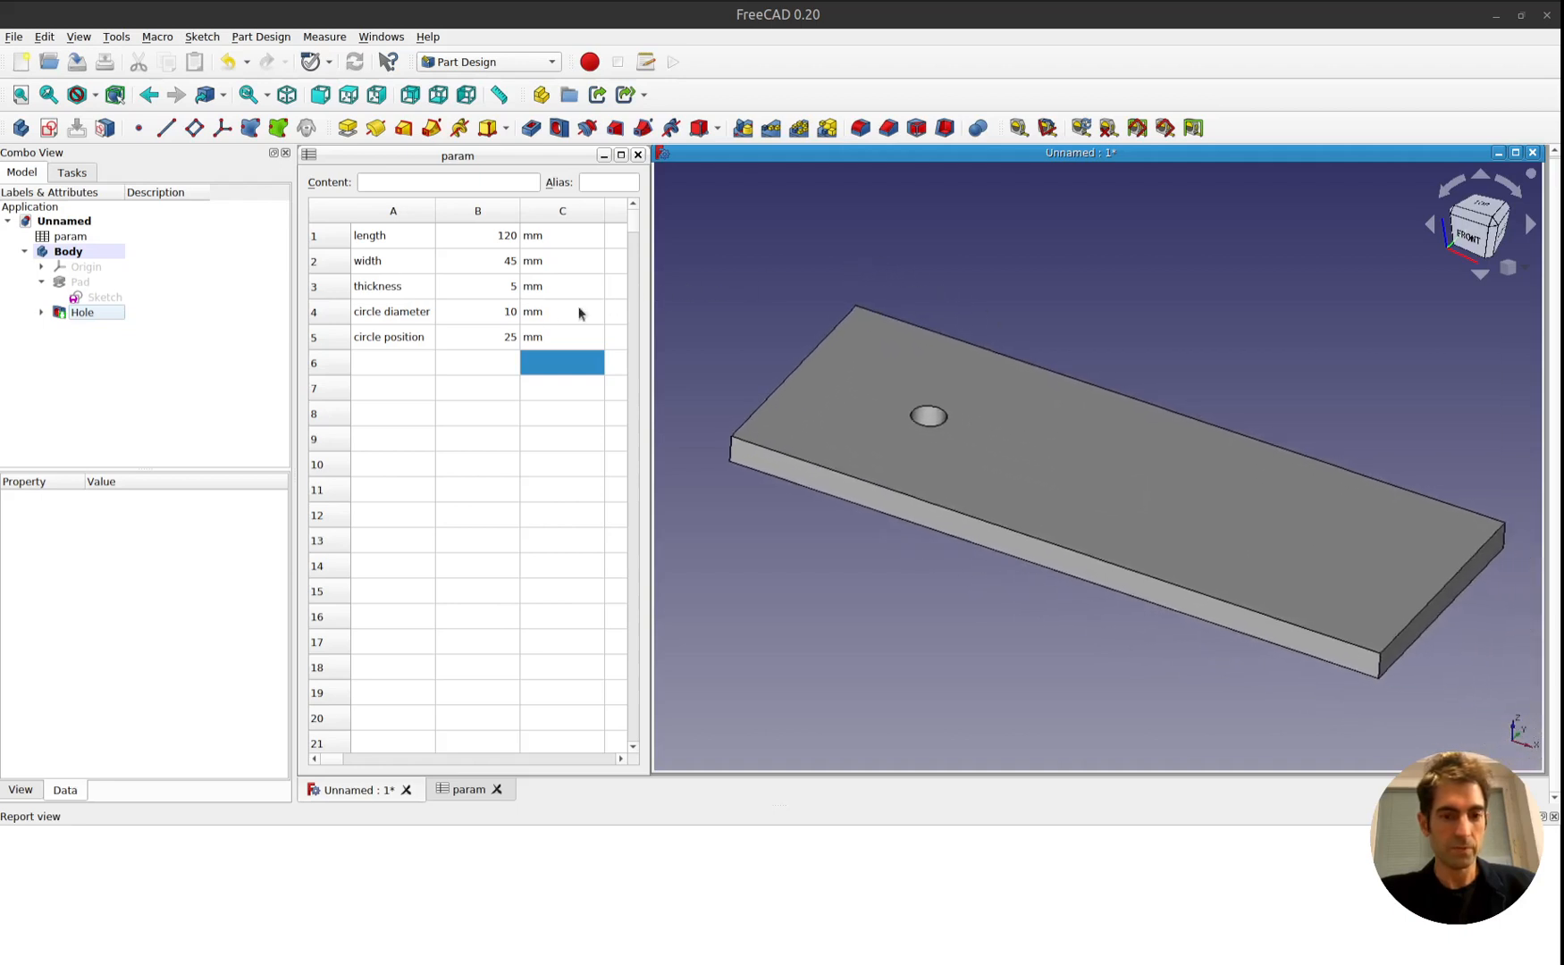
click(490, 236)
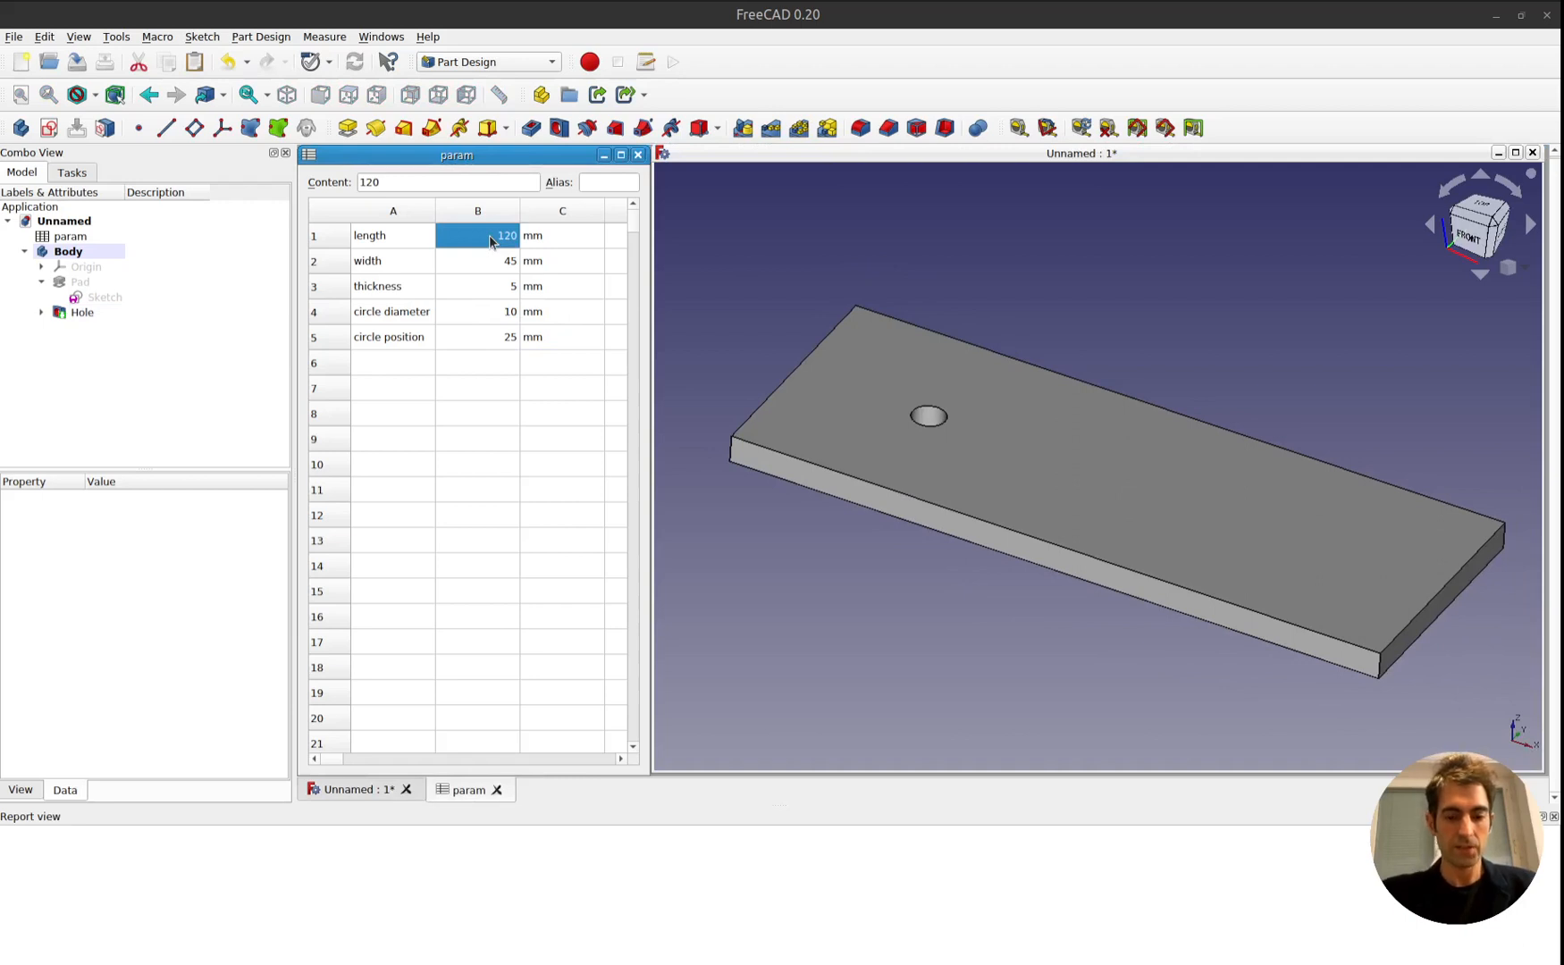
text(100)
key(Return)
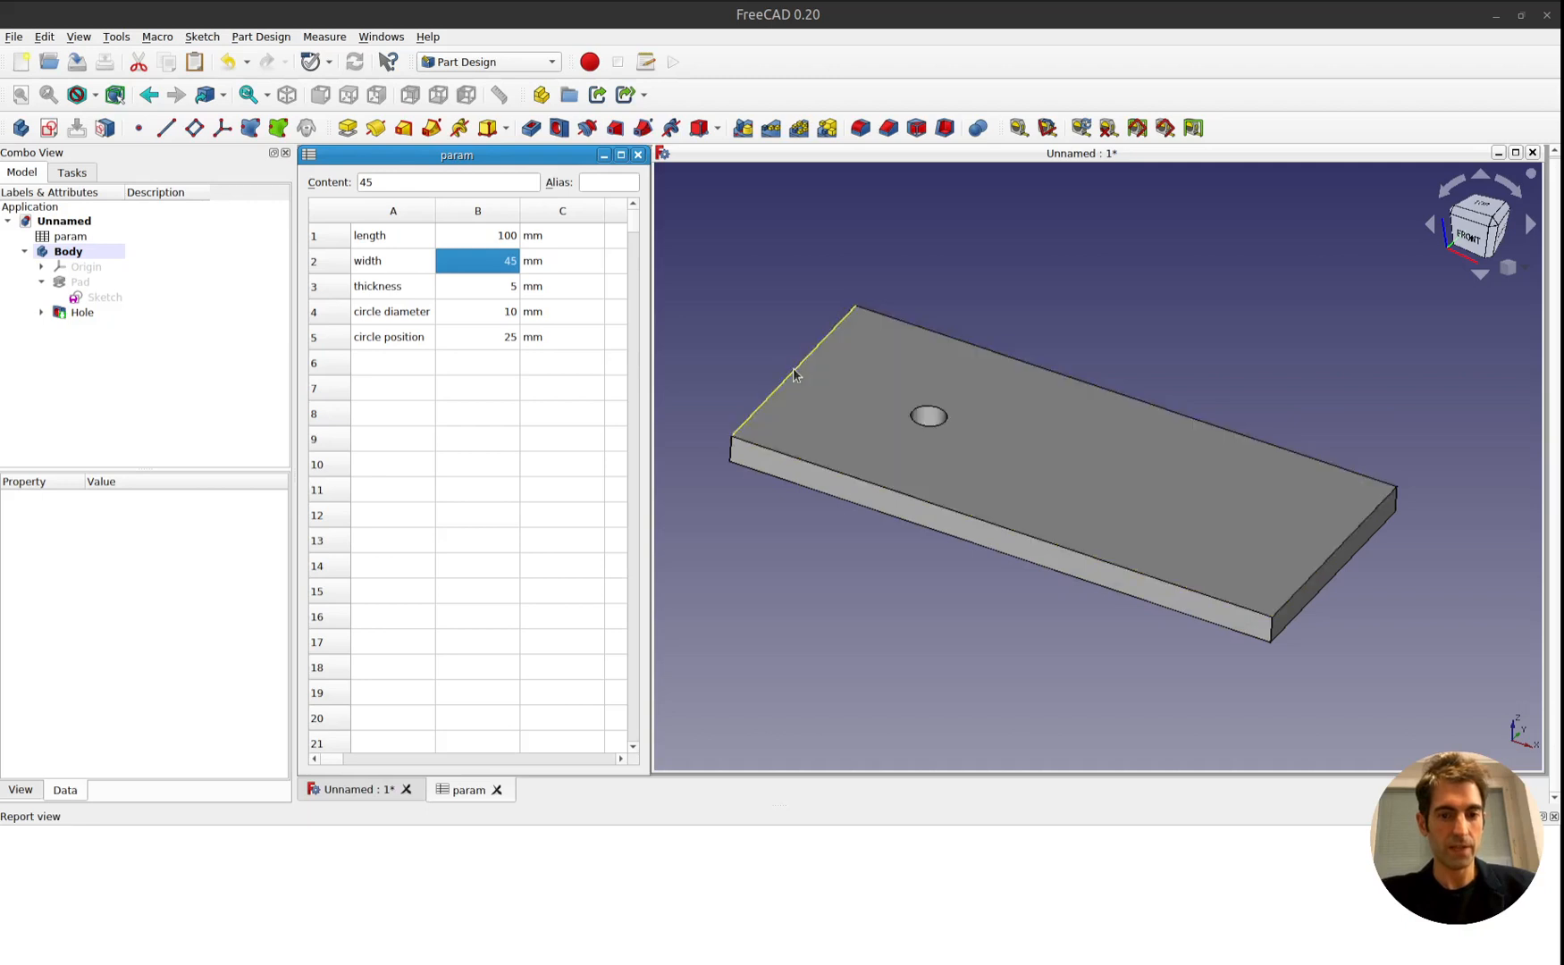
Try plate lengths of 30, 20 and 25 mm in the length cell of the param spreadsheet.
click(502, 237)
text(30)
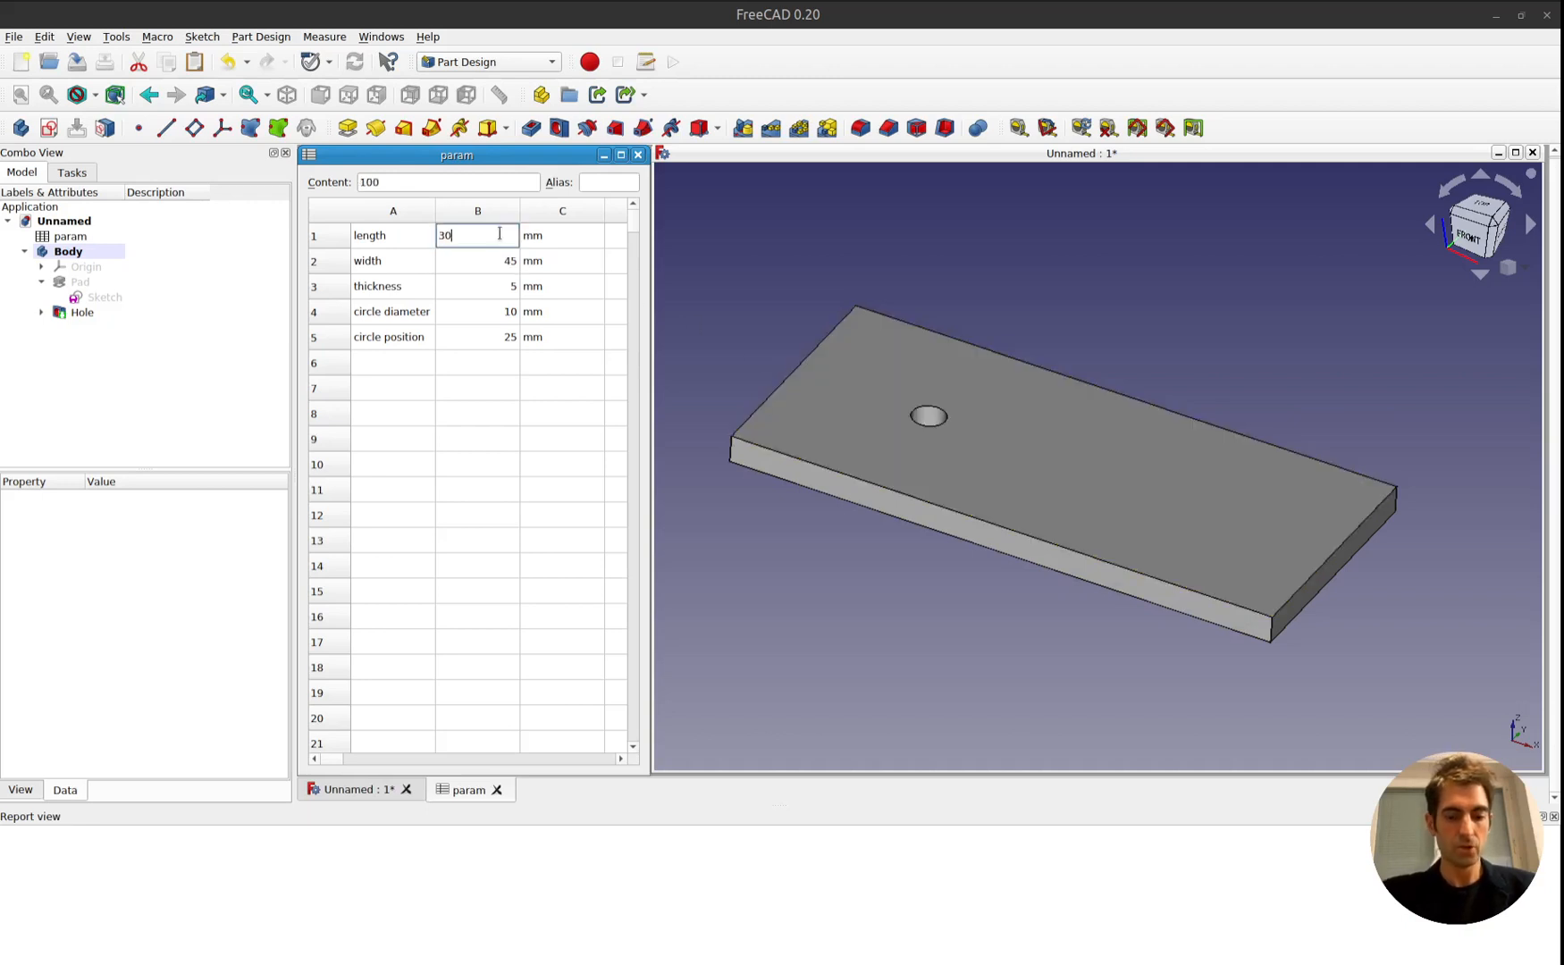
key(Return)
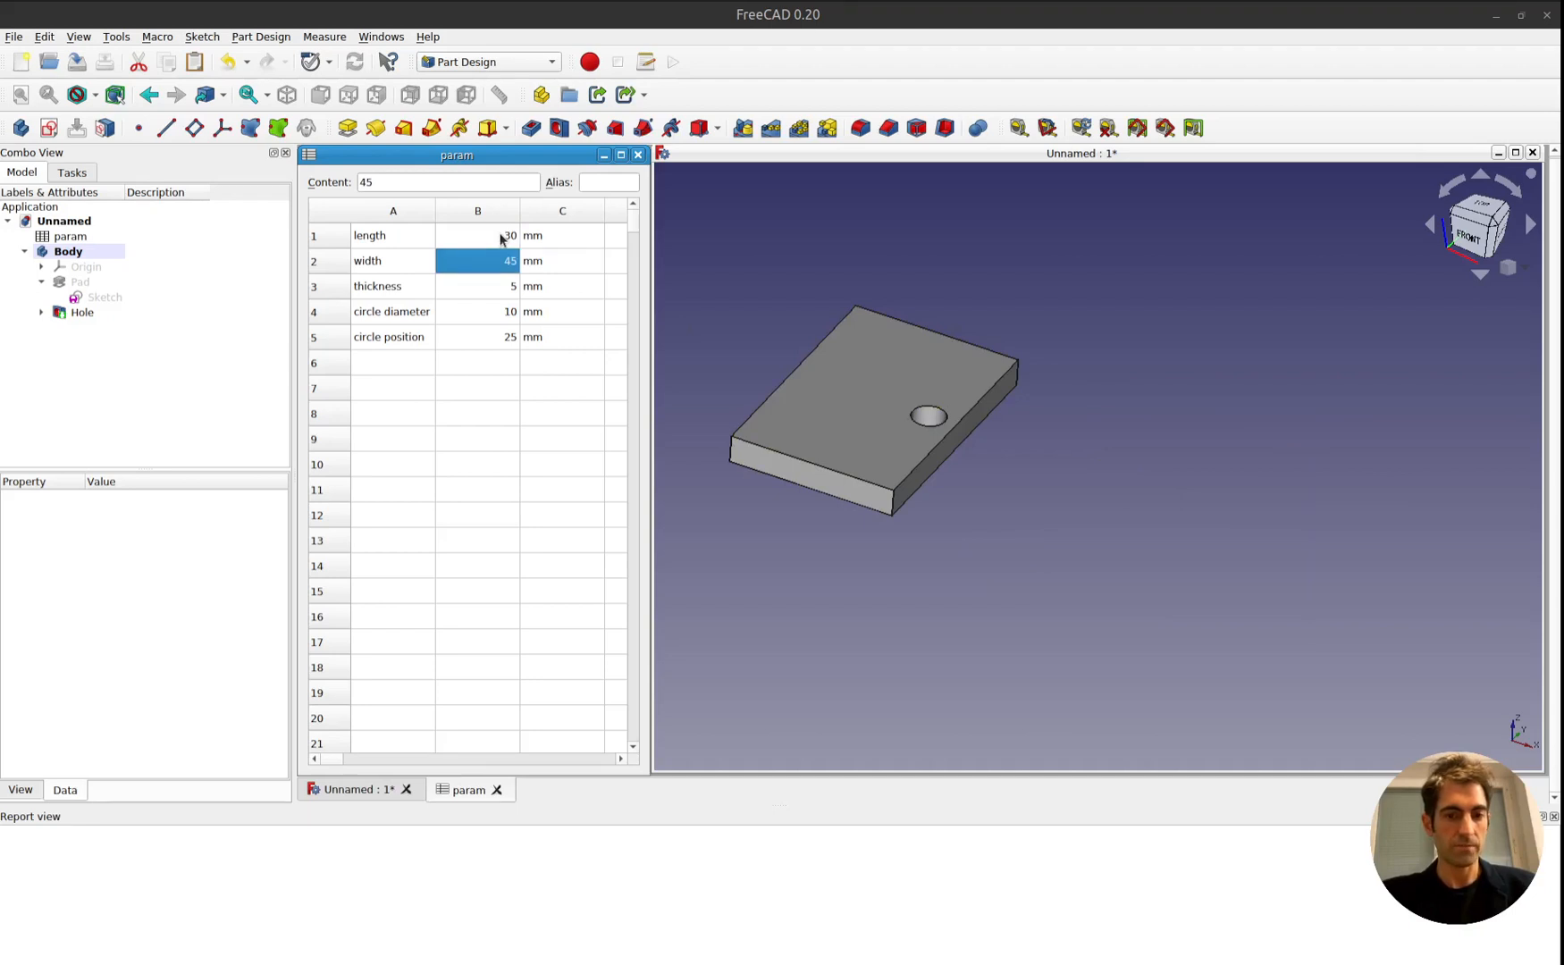
click(501, 238)
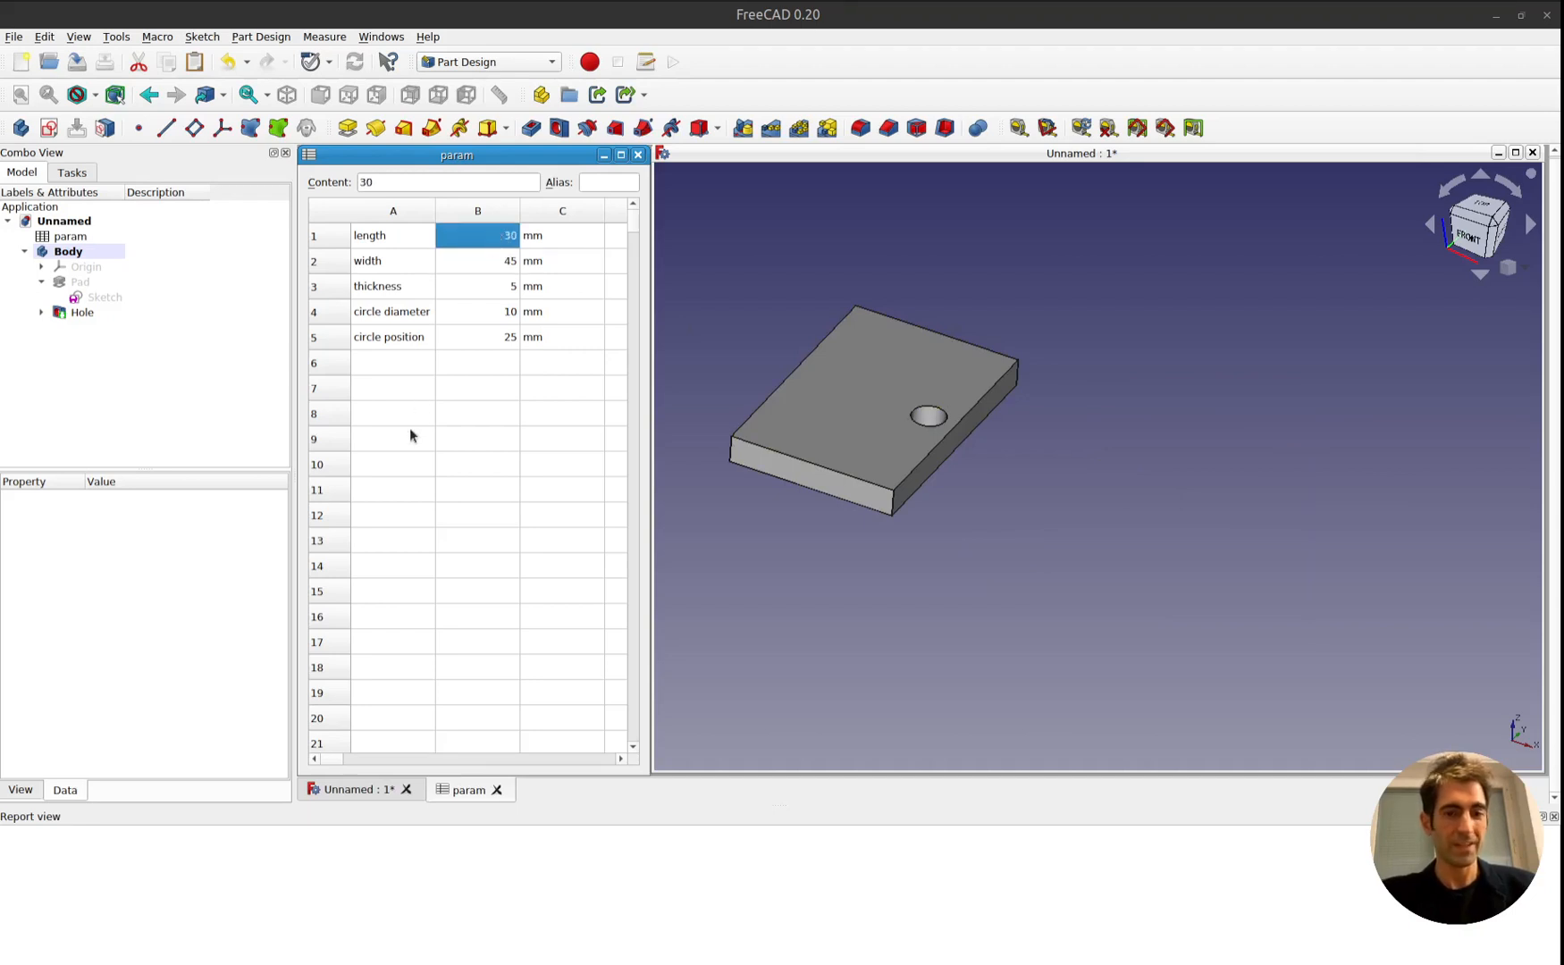
text(20)
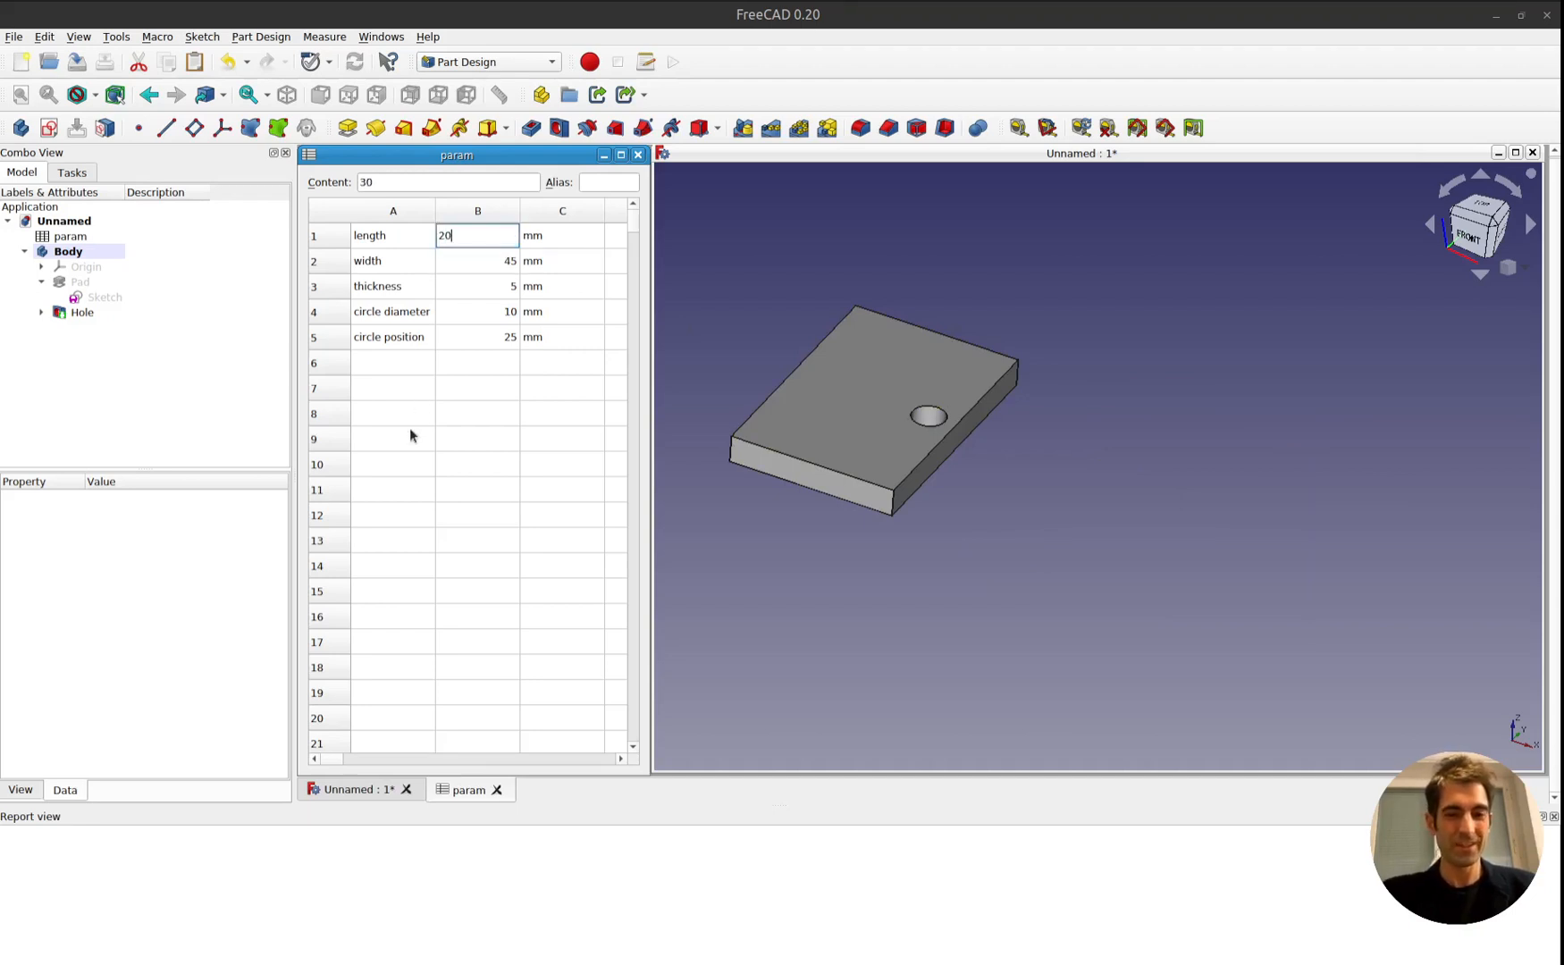
key(Return)
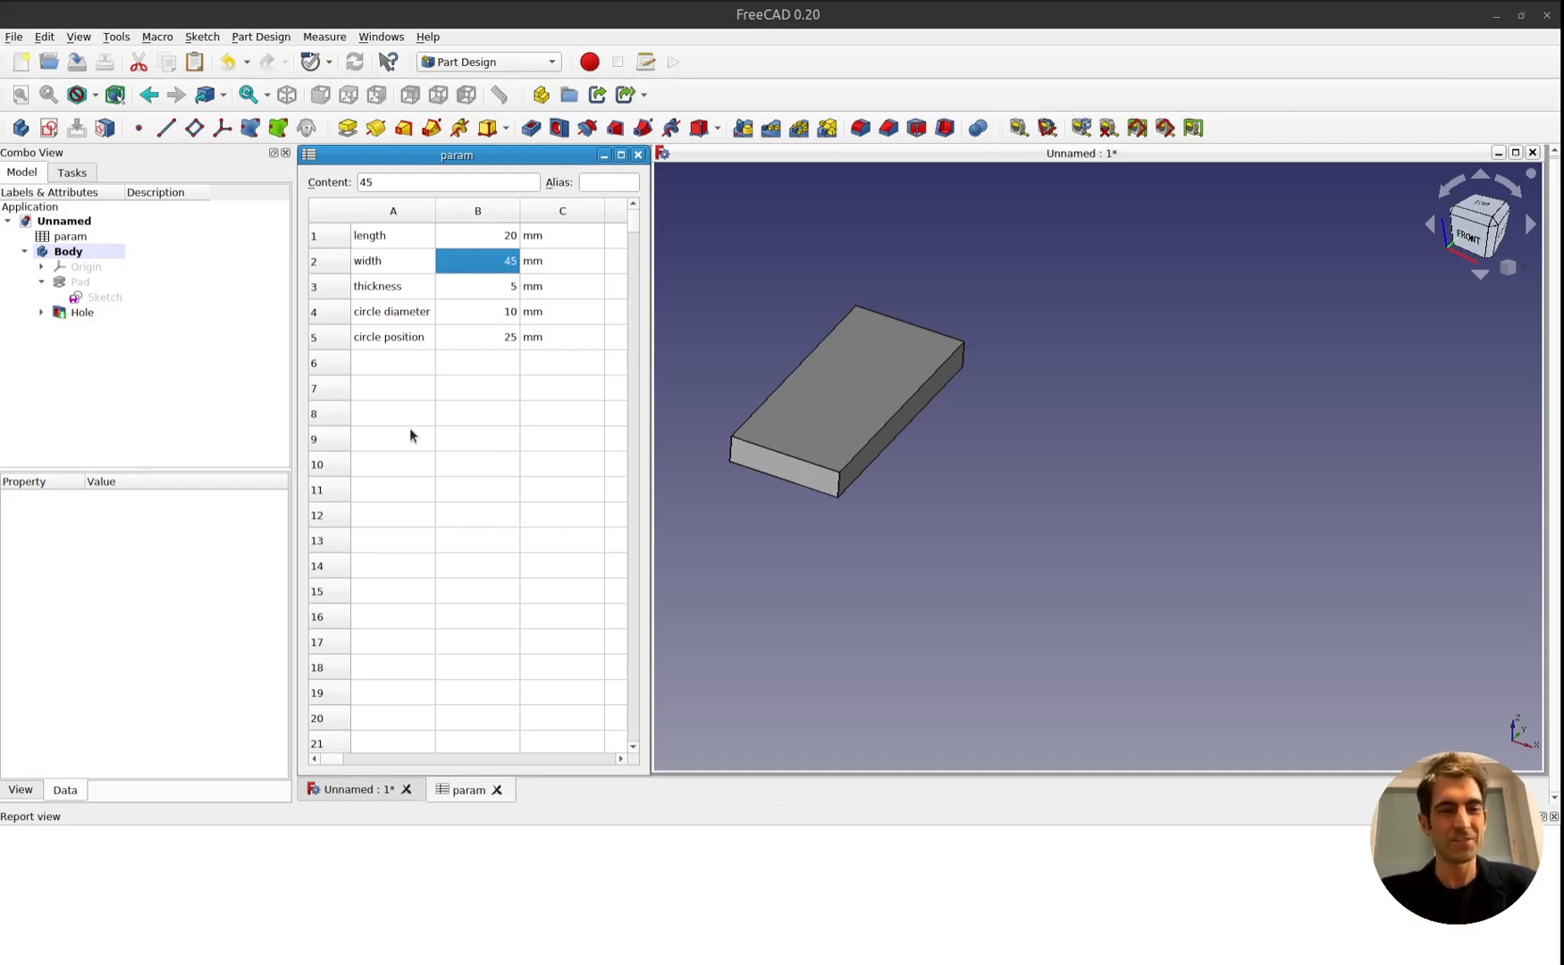
click(484, 230)
text(25)
key(Return)
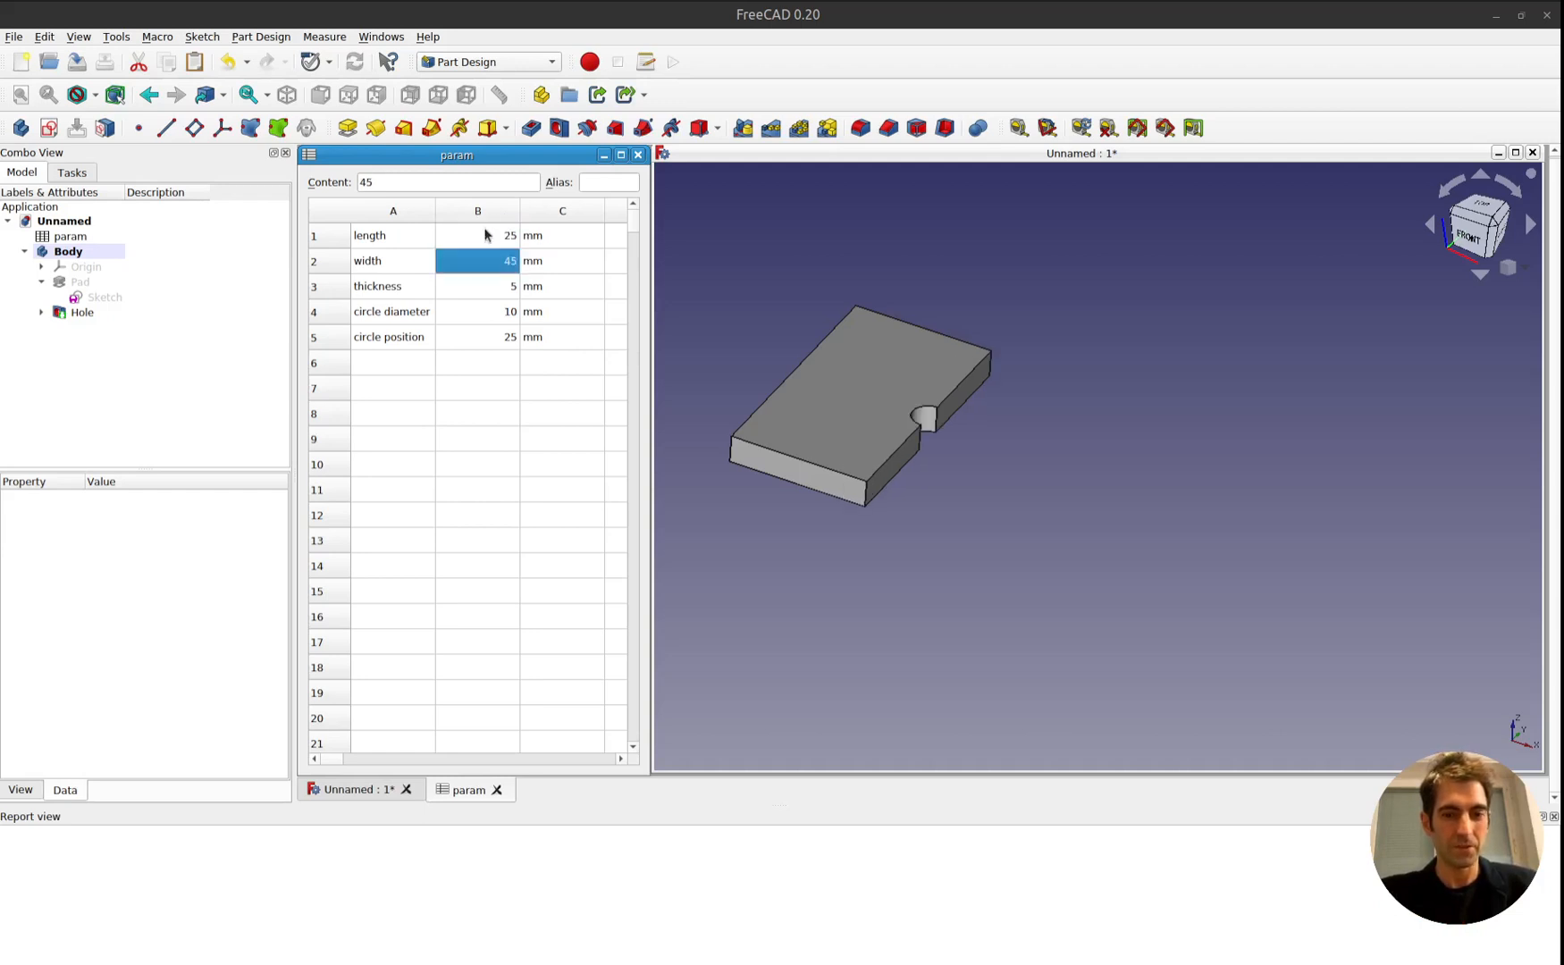
Set the plate width in B2 of the param spreadsheet to 50 mm.
click(493, 286)
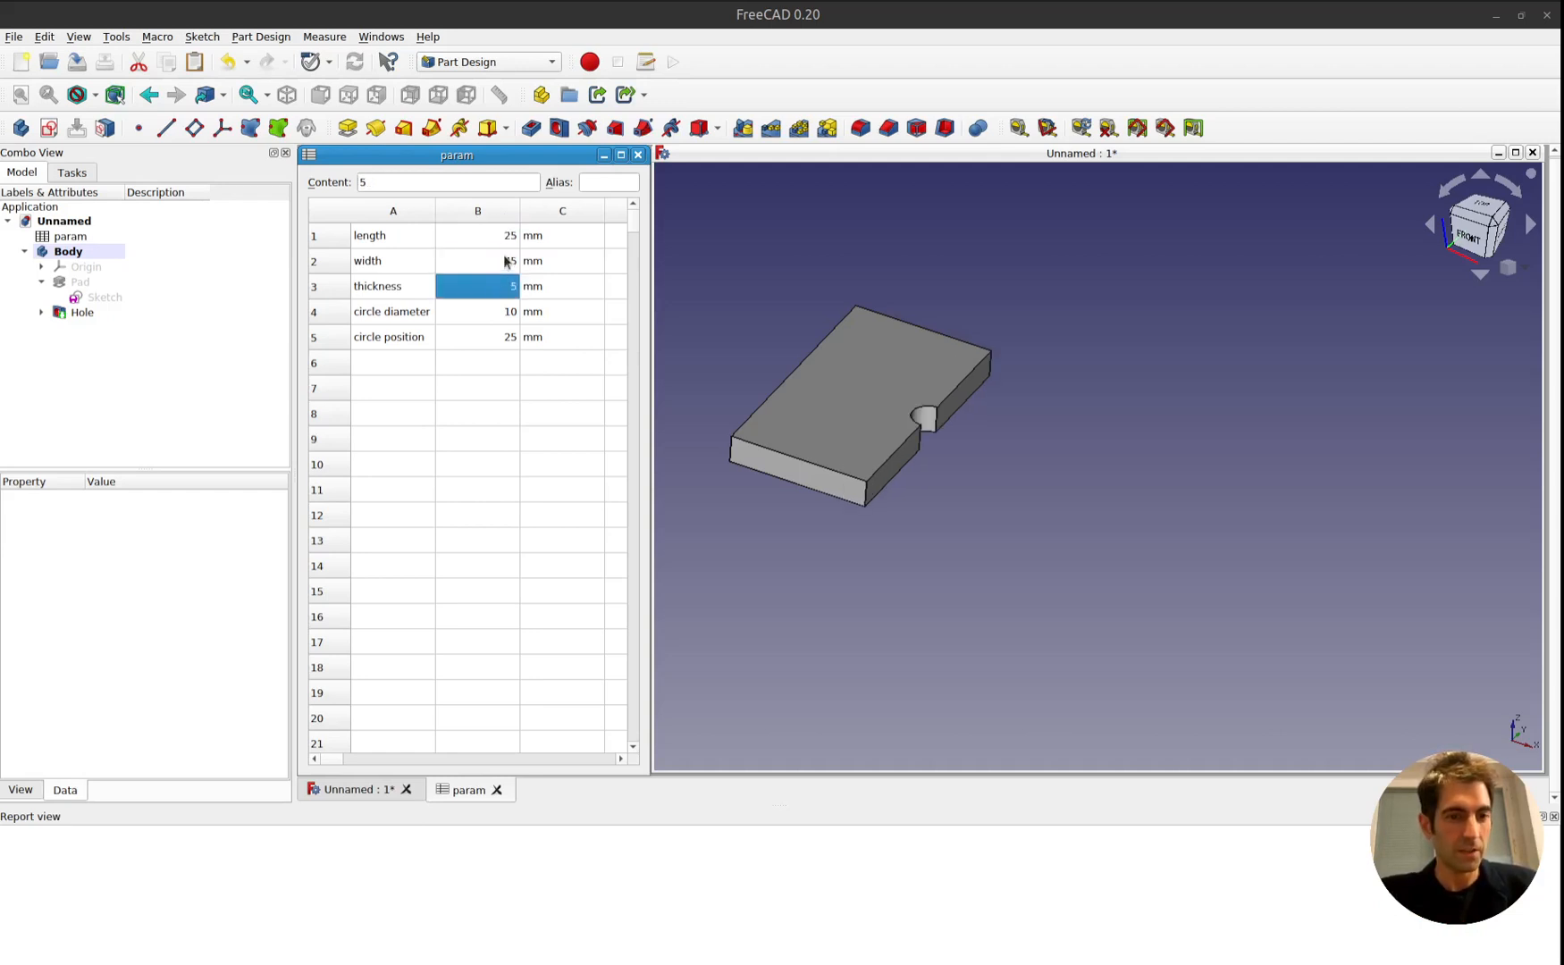
click(506, 261)
text(50)
key(Return)
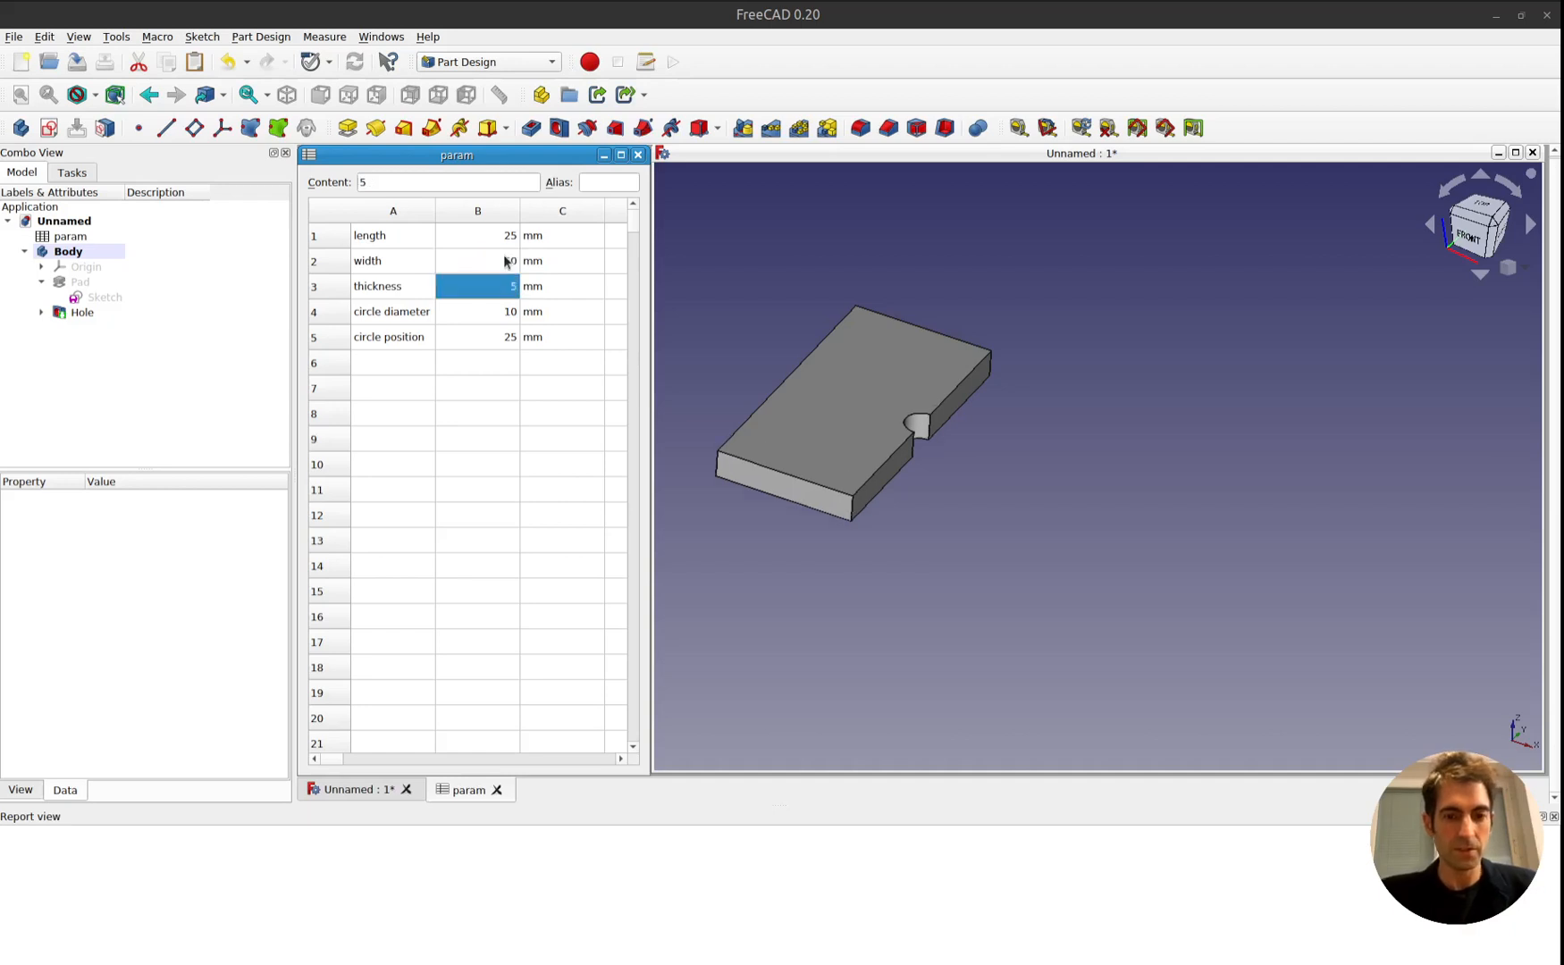
Try a circle position of 30 mm in B5 of the param spreadsheet.
click(505, 340)
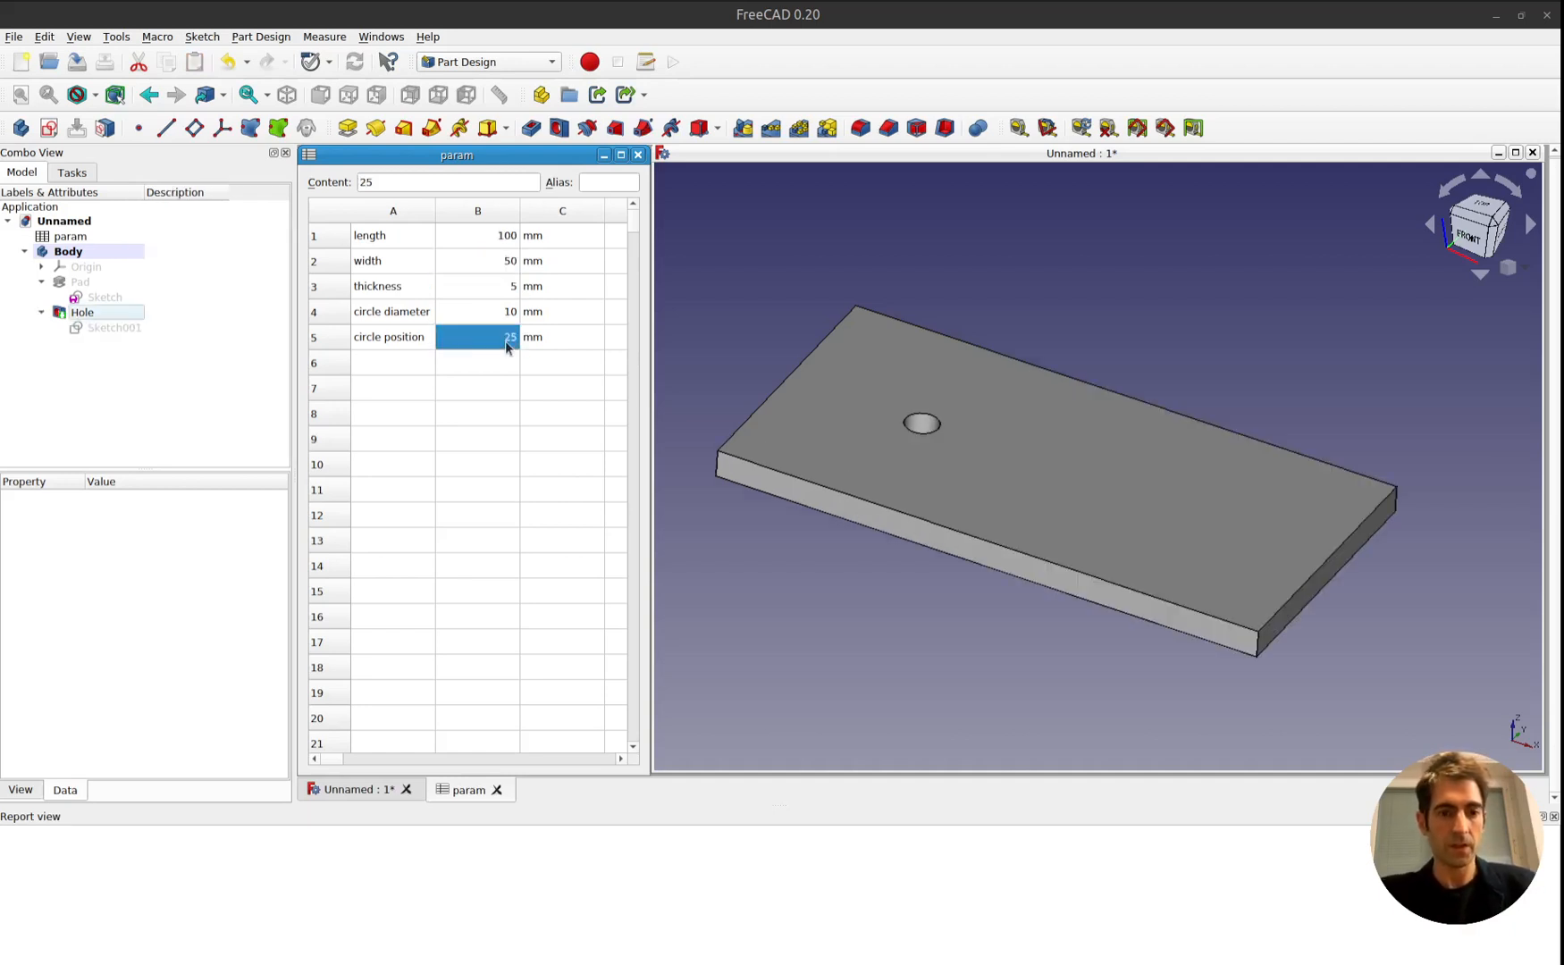
double_click(505, 341)
text(30)
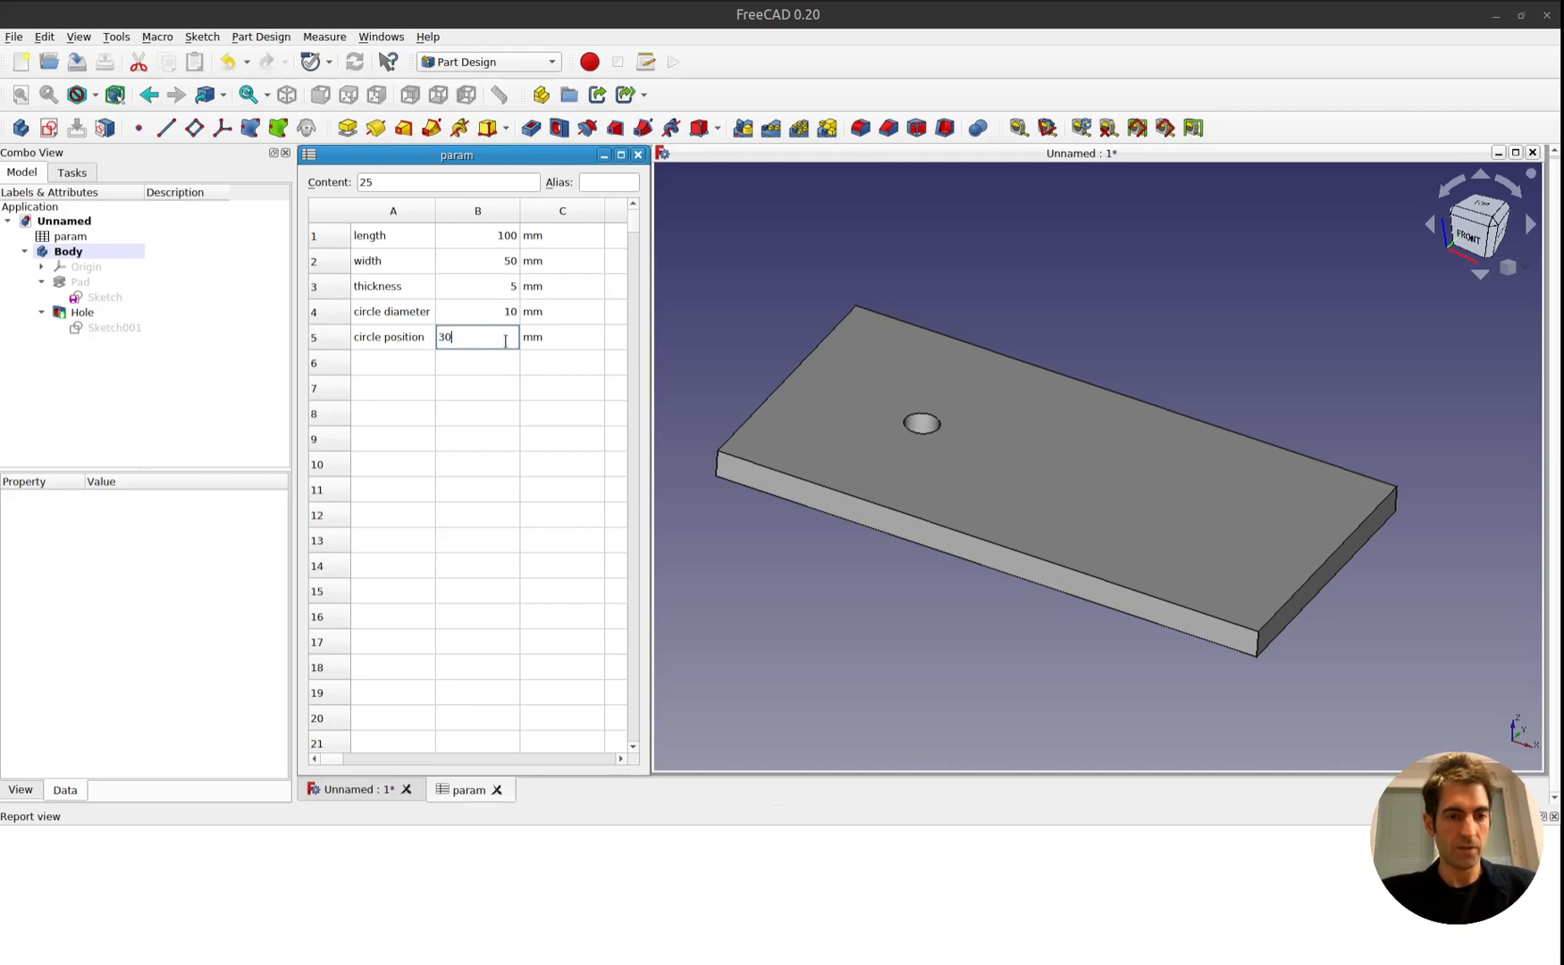
key(Return)
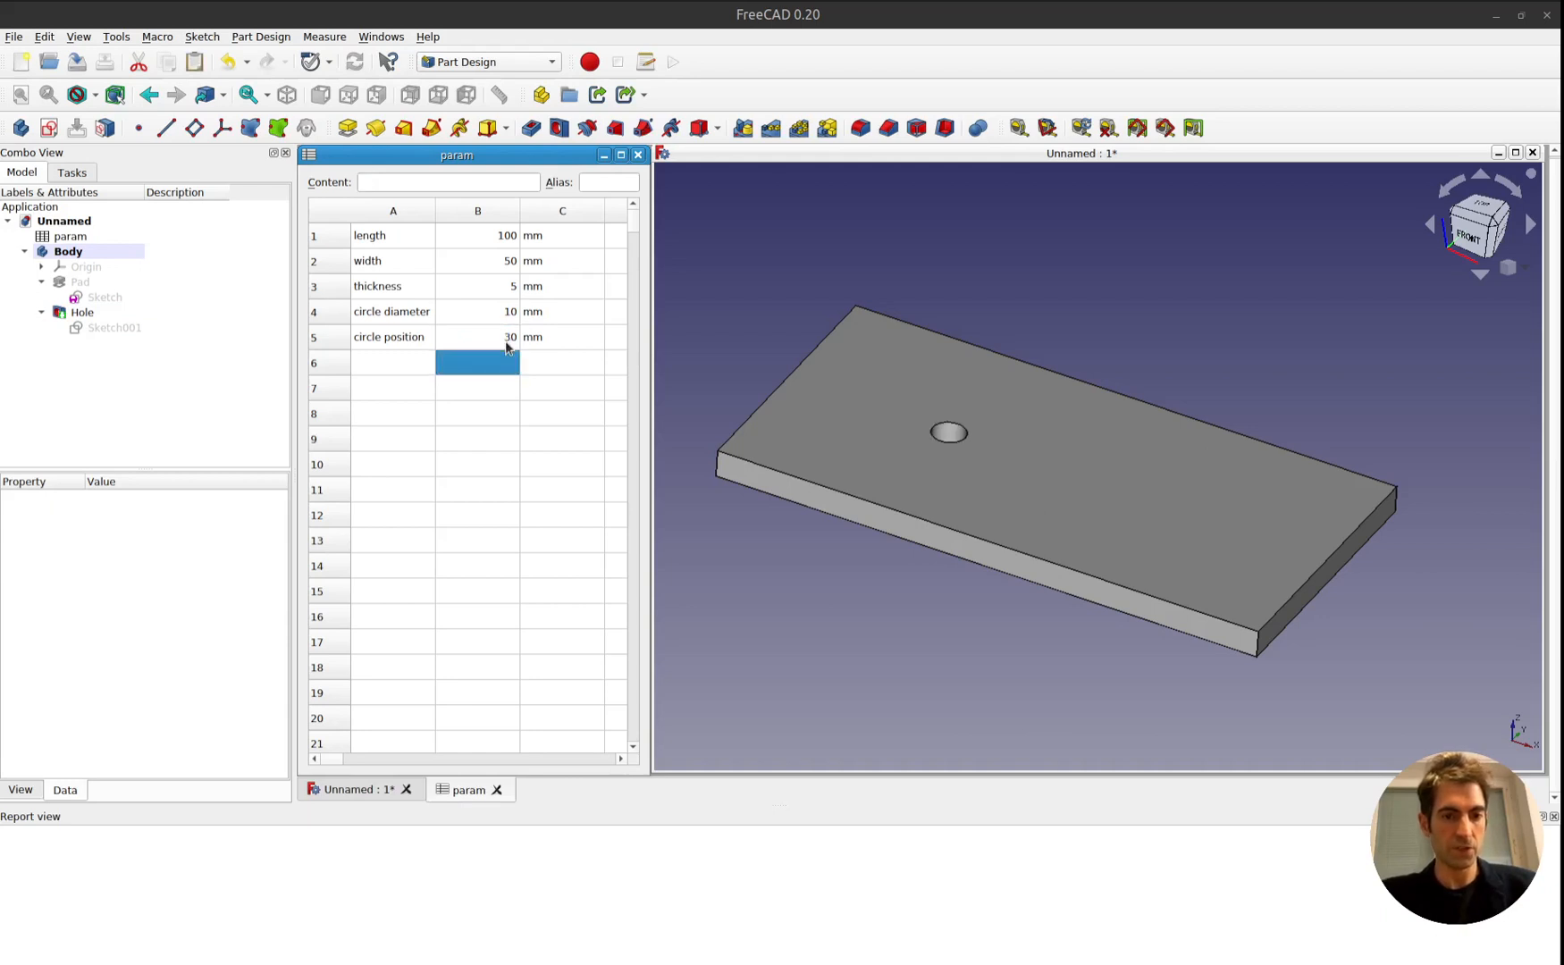
Set the circle position in B5 of the param spreadsheet to 50 mm.
double_click(508, 337)
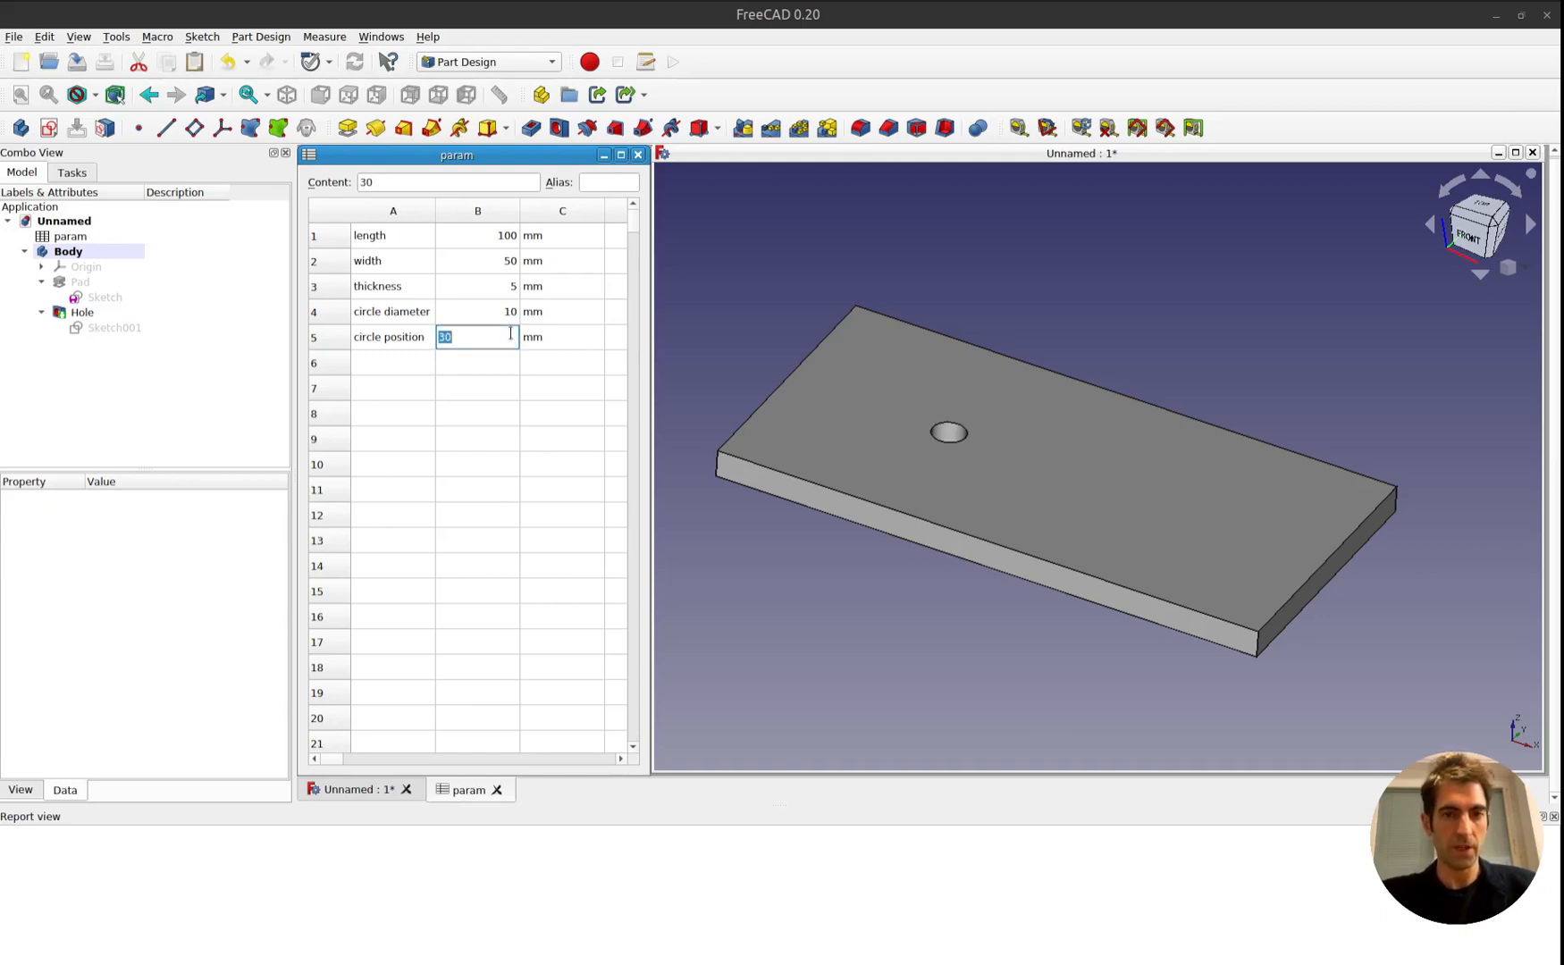
text(50)
key(Return)
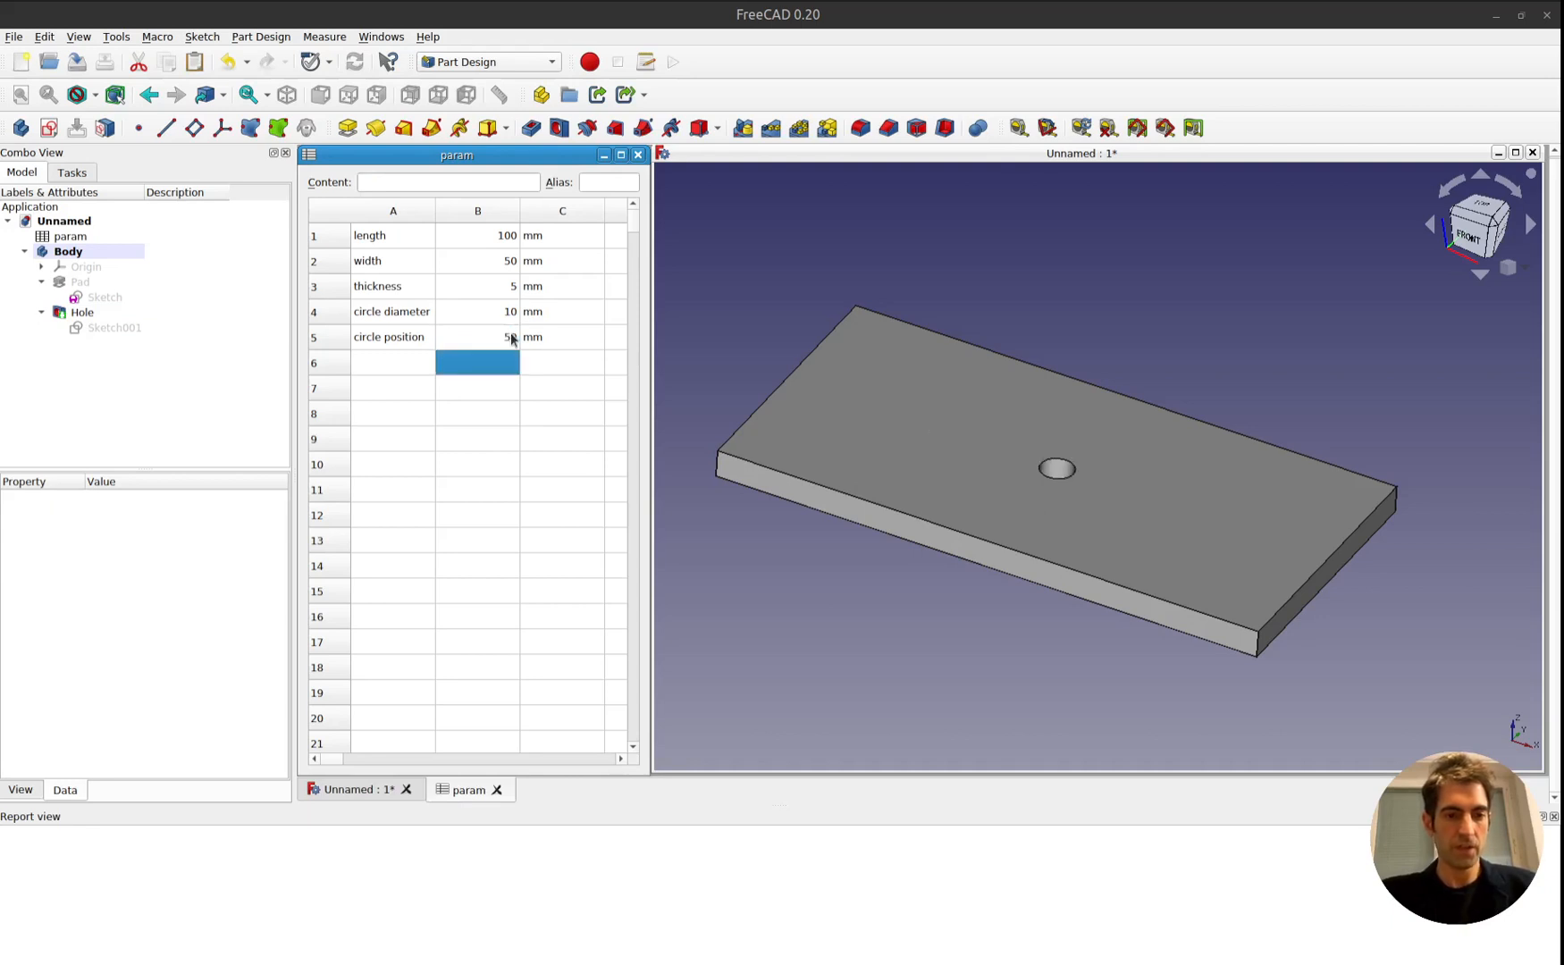